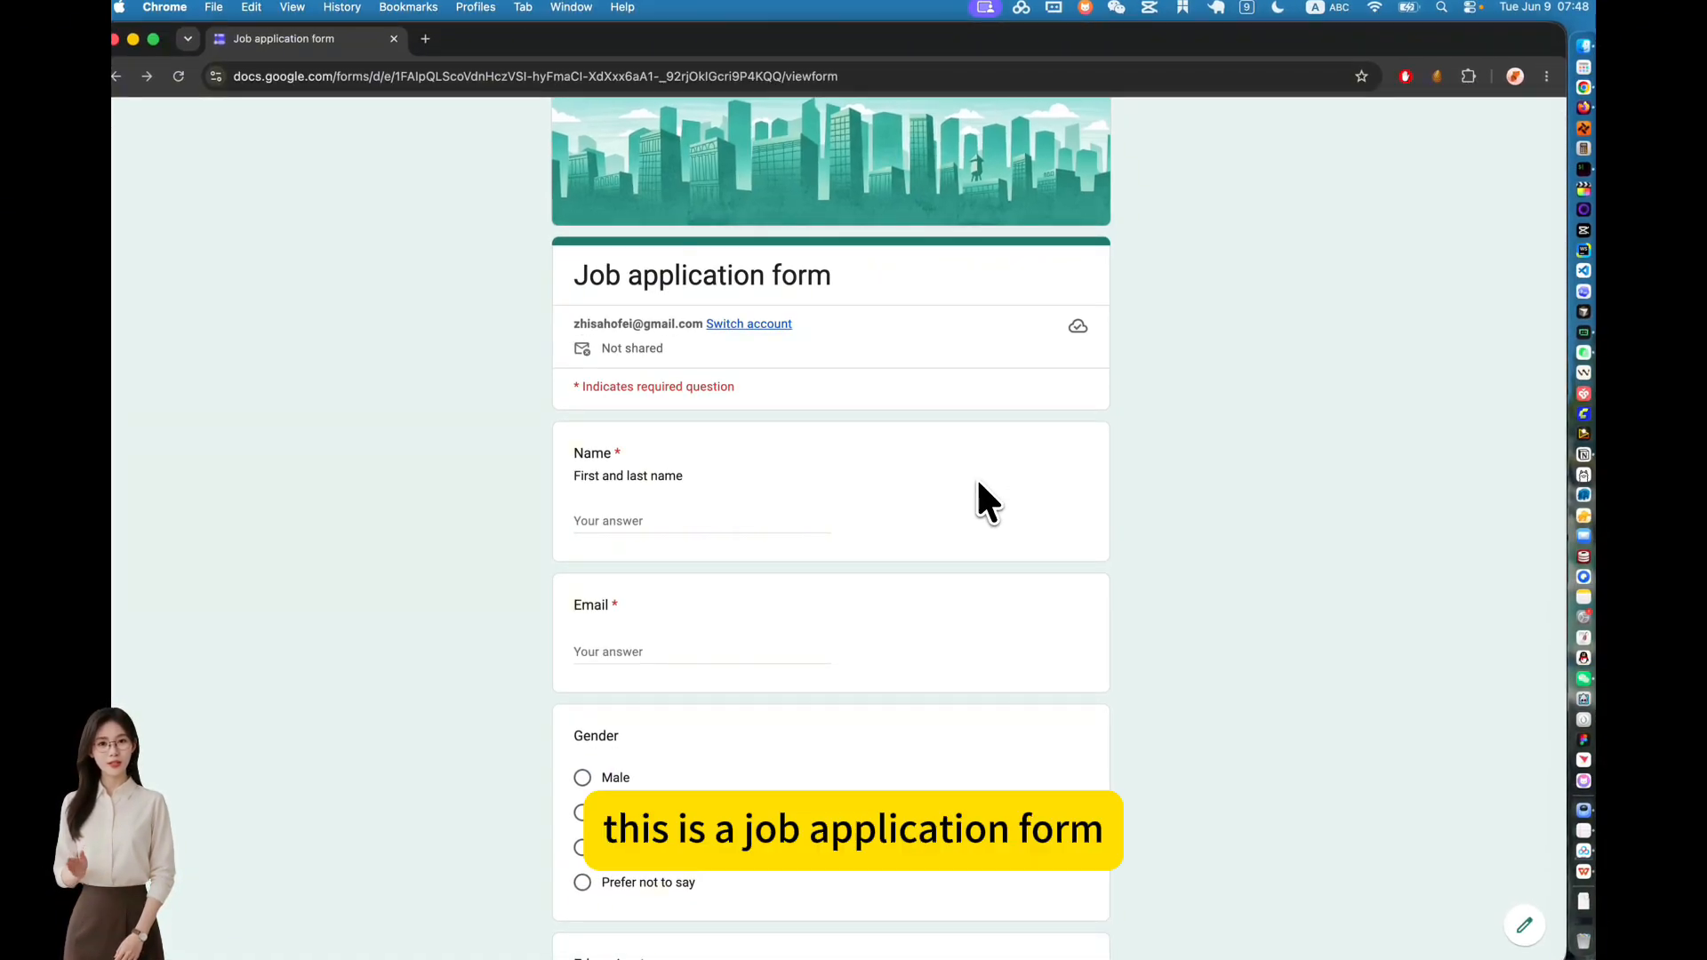
# Step: Review the questions on the job application form and the matching applicant columns in the JobApplicationForm.xlsx spreadsheet
pyautogui.scroll(-1, 978, 483)
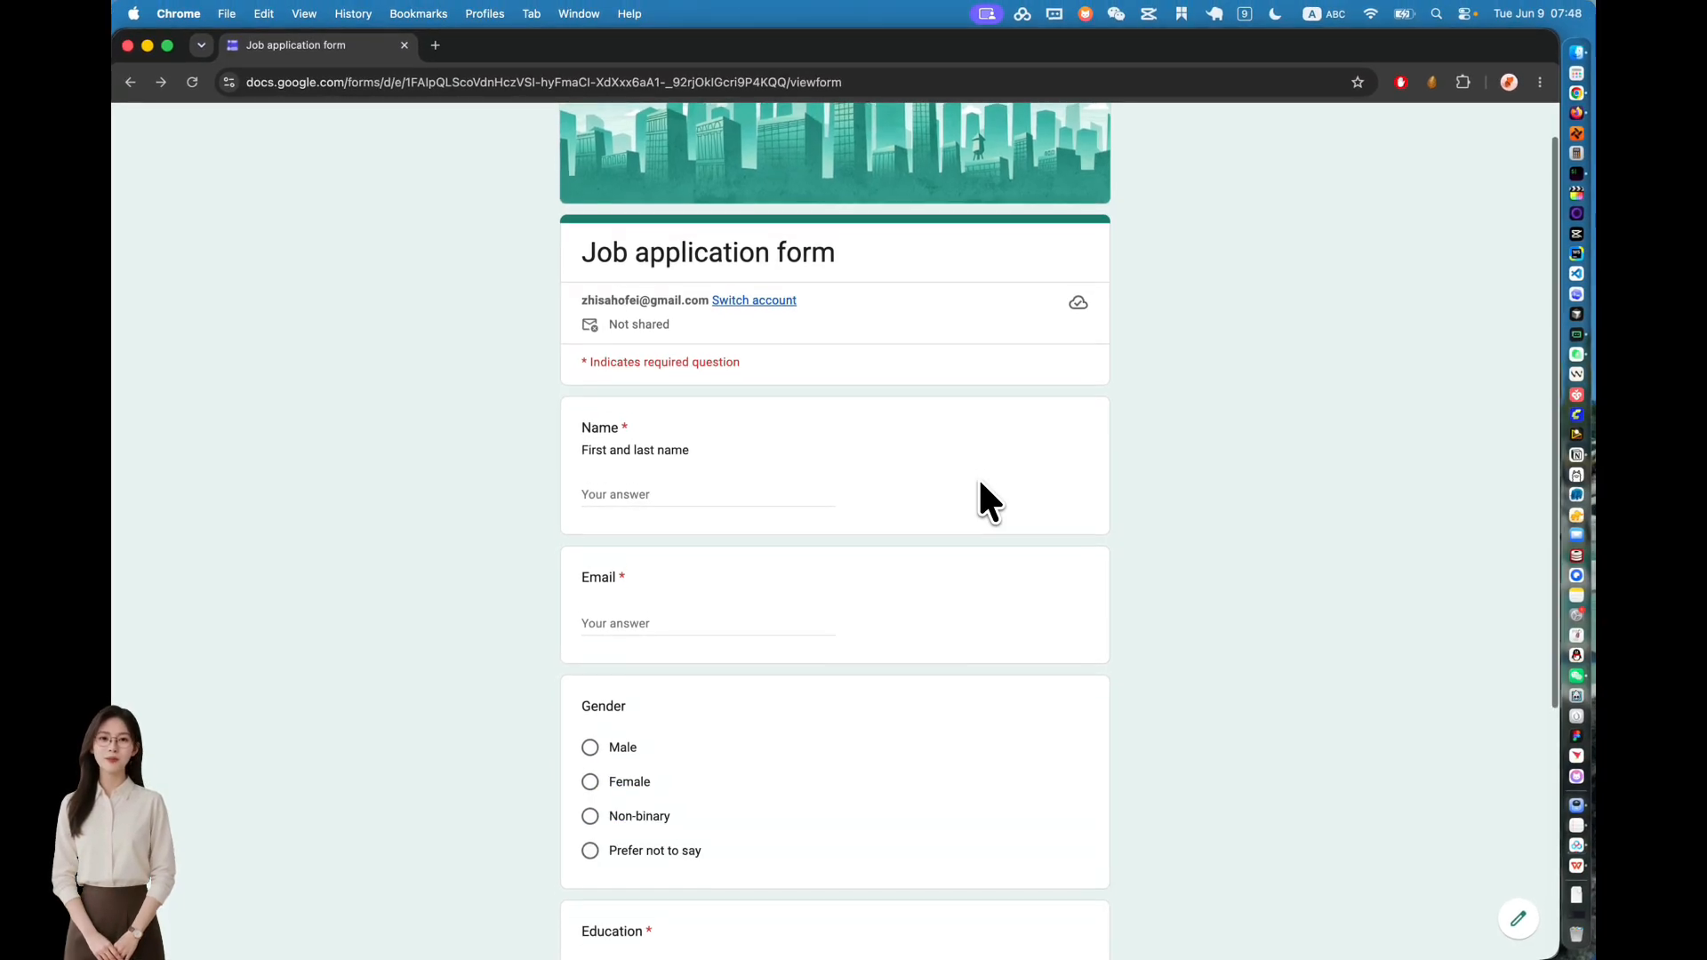
pyautogui.scroll(-5, 978, 483)
pyautogui.scroll(3, 980, 483)
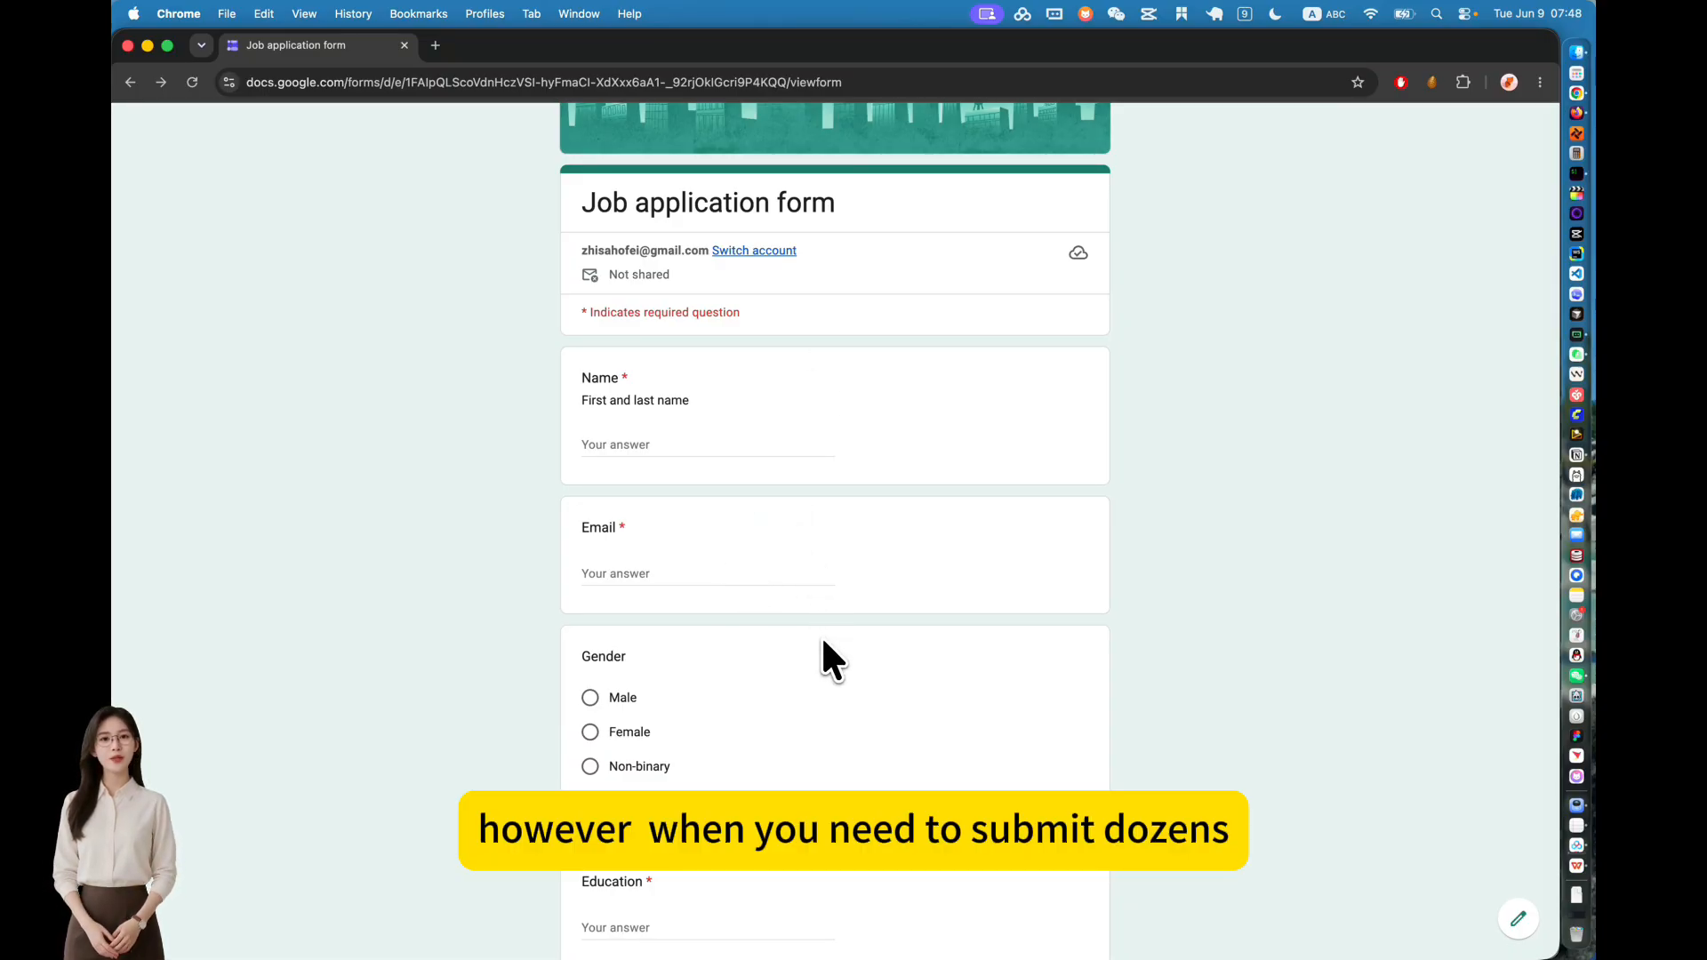
pyautogui.scroll(1, 828, 642)
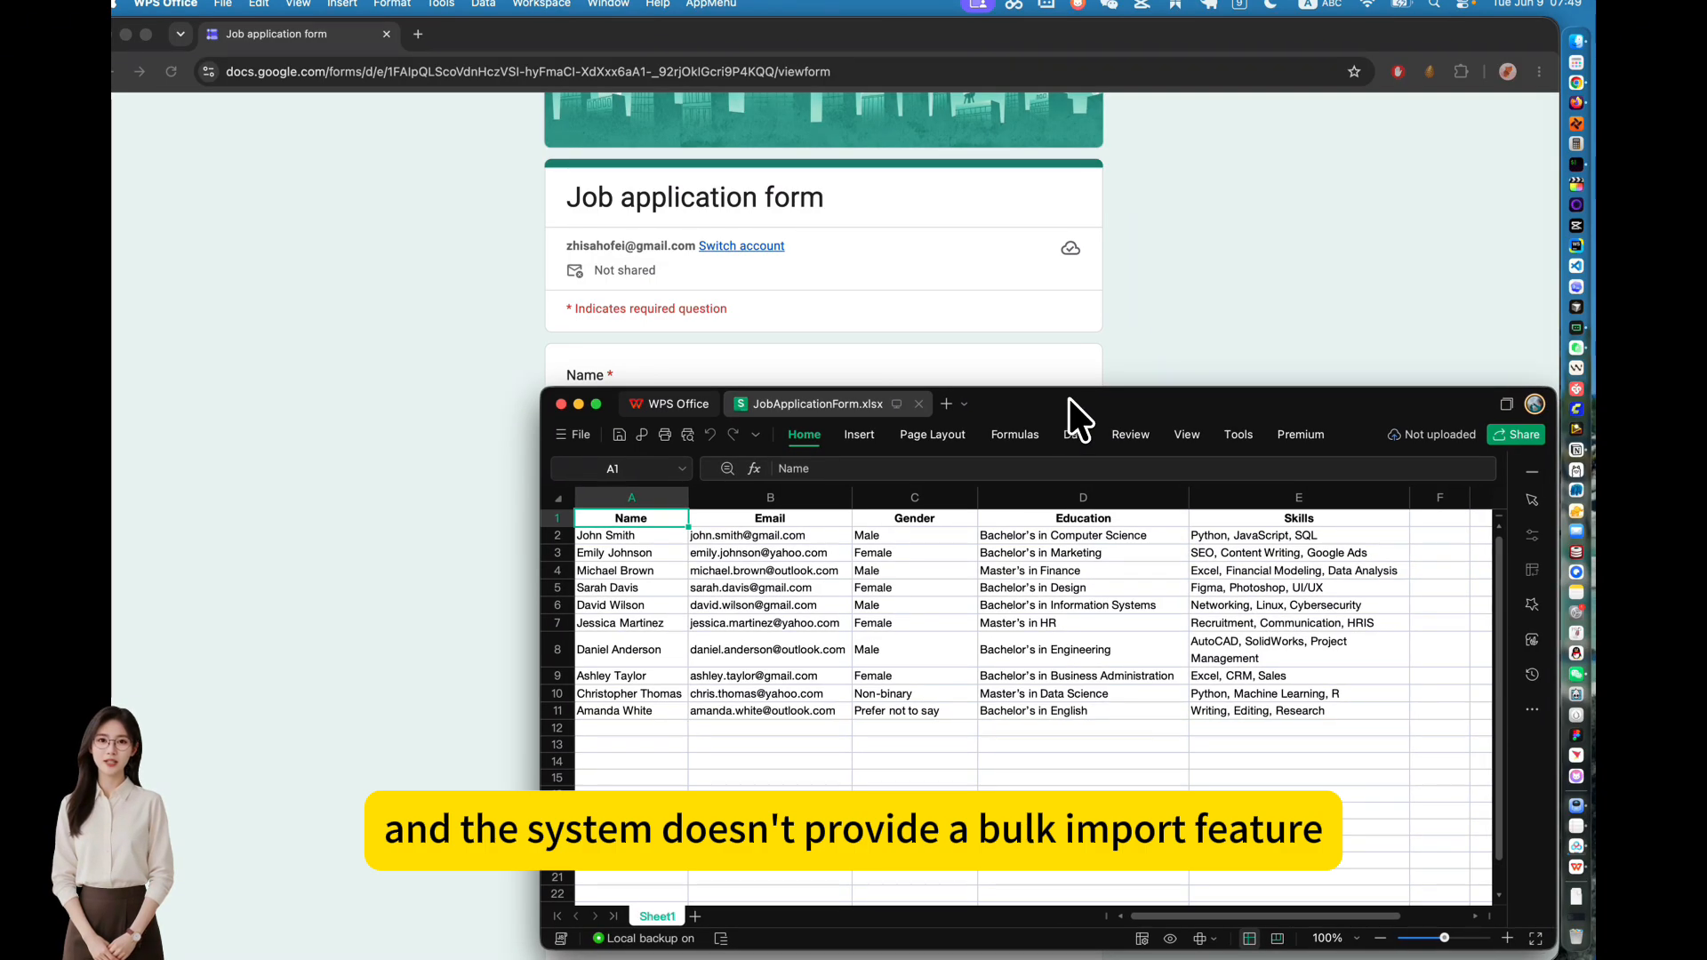
pyautogui.moveTo(636, 521); pyautogui.dragTo(1241, 724)
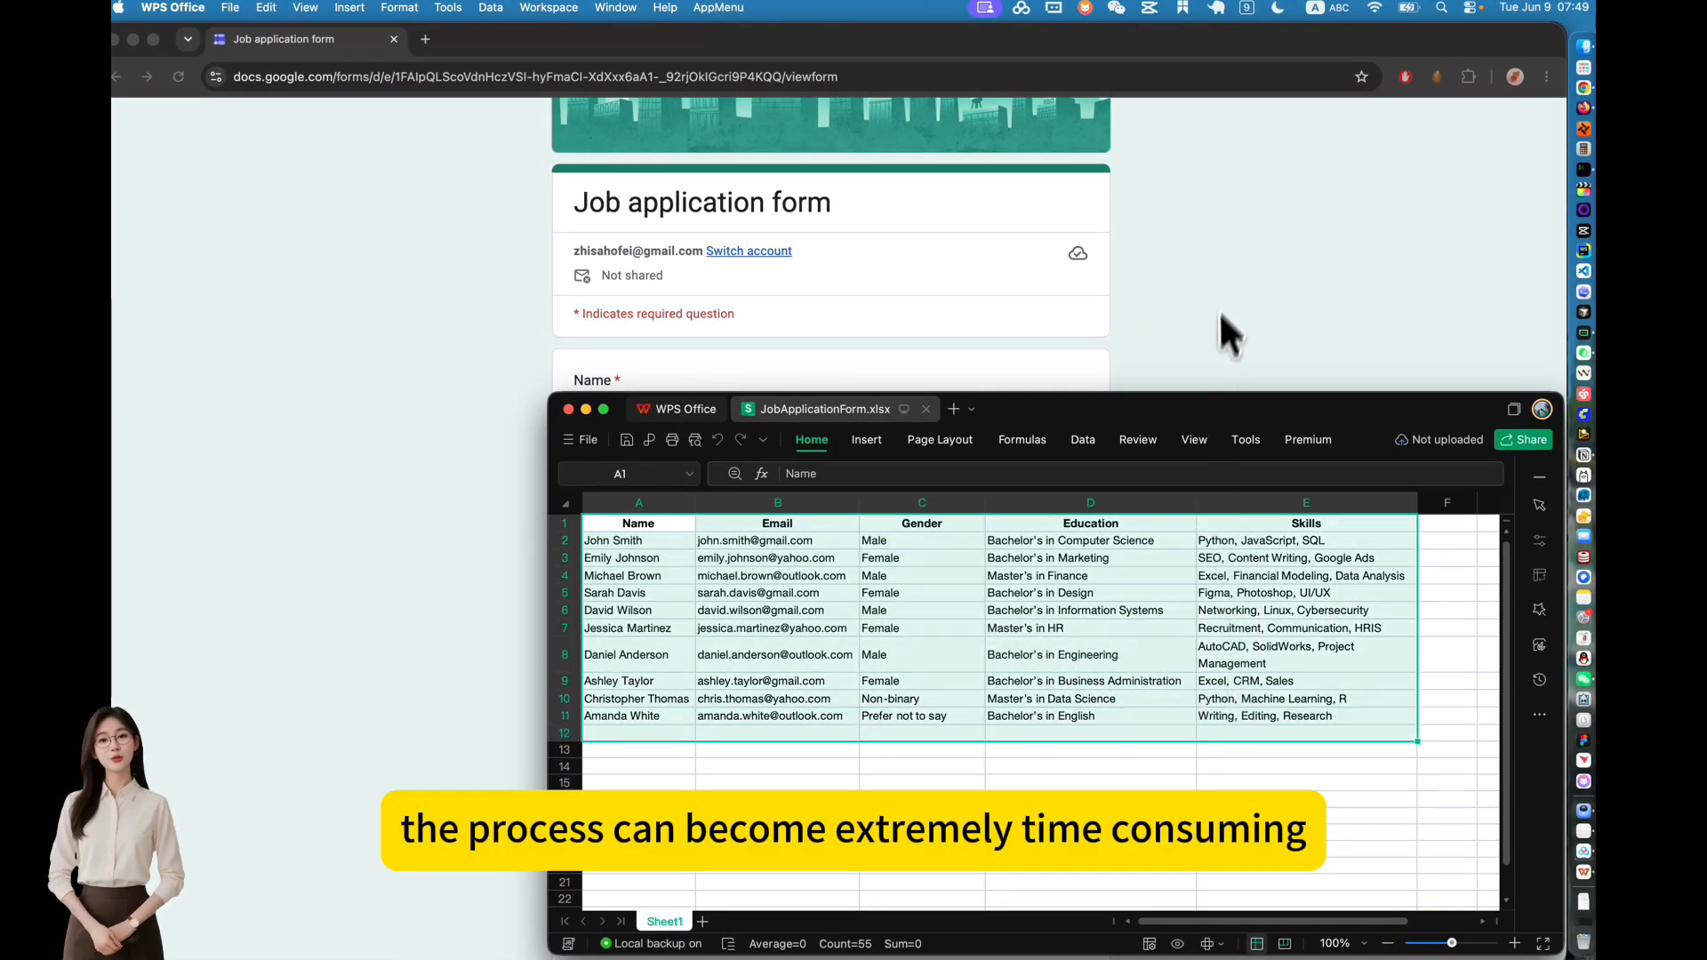
pyautogui.click(1231, 271)
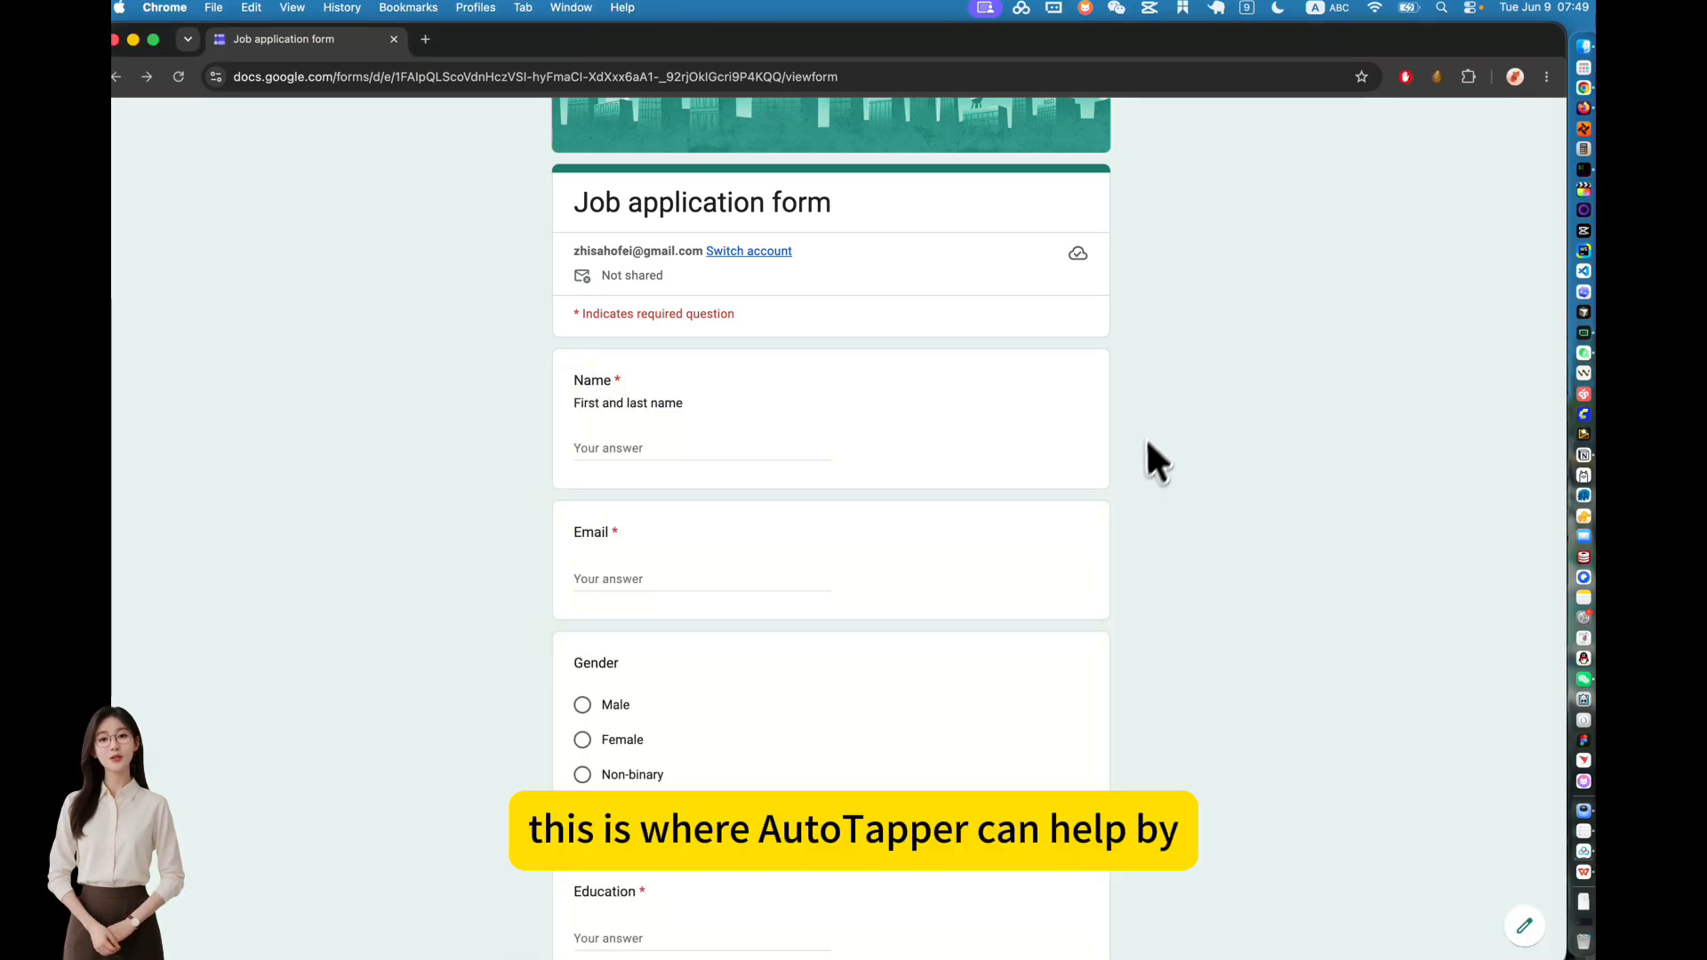
pyautogui.scroll(-4, 1136, 458)
pyautogui.scroll(3, 1135, 458)
pyautogui.scroll(2, 1136, 461)
pyautogui.press('super+Tab')
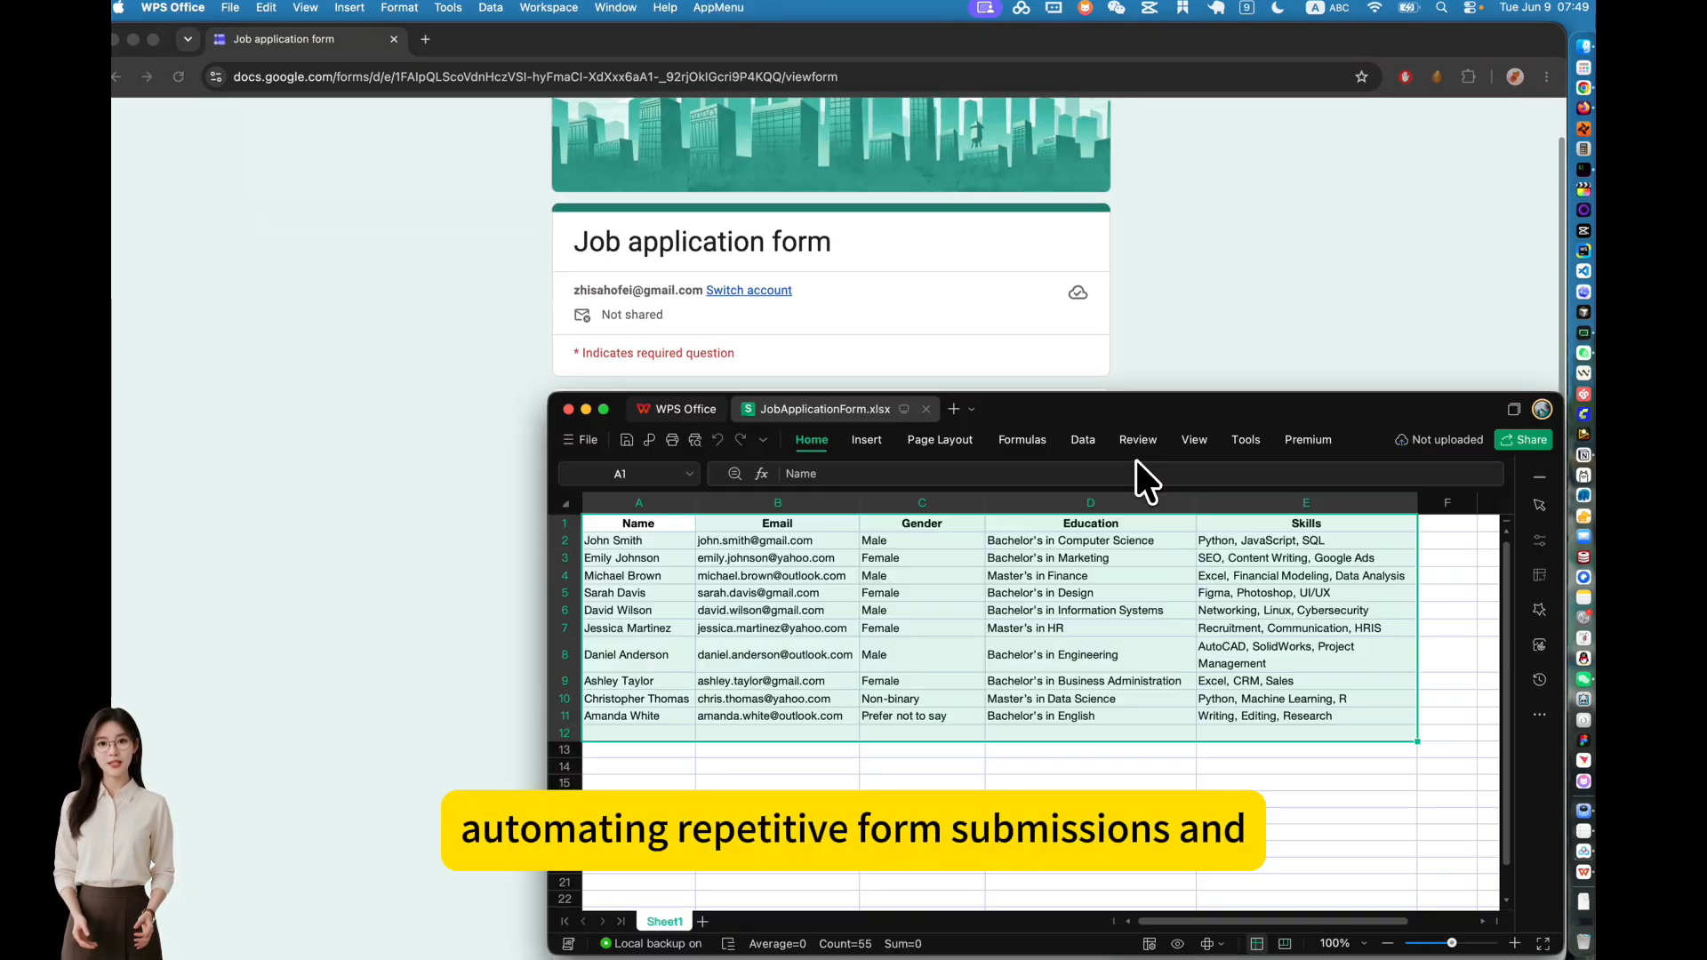
pyautogui.click(1092, 736)
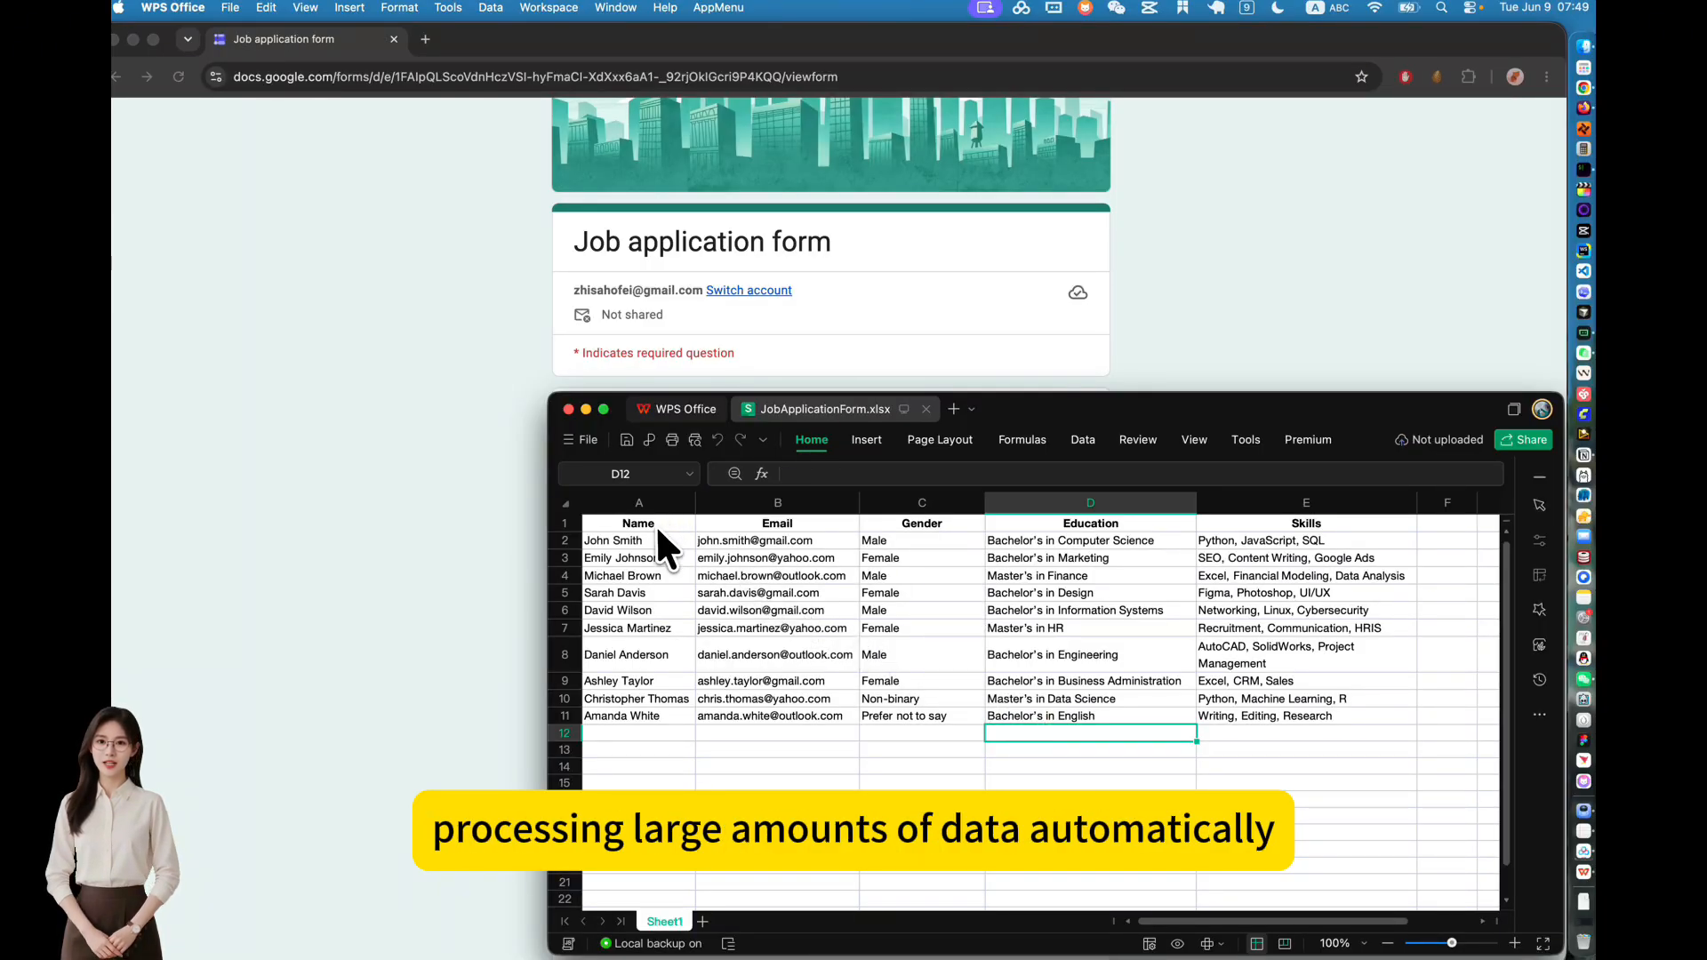
pyautogui.moveTo(658, 526); pyautogui.dragTo(1316, 719)
pyautogui.click(1323, 800)
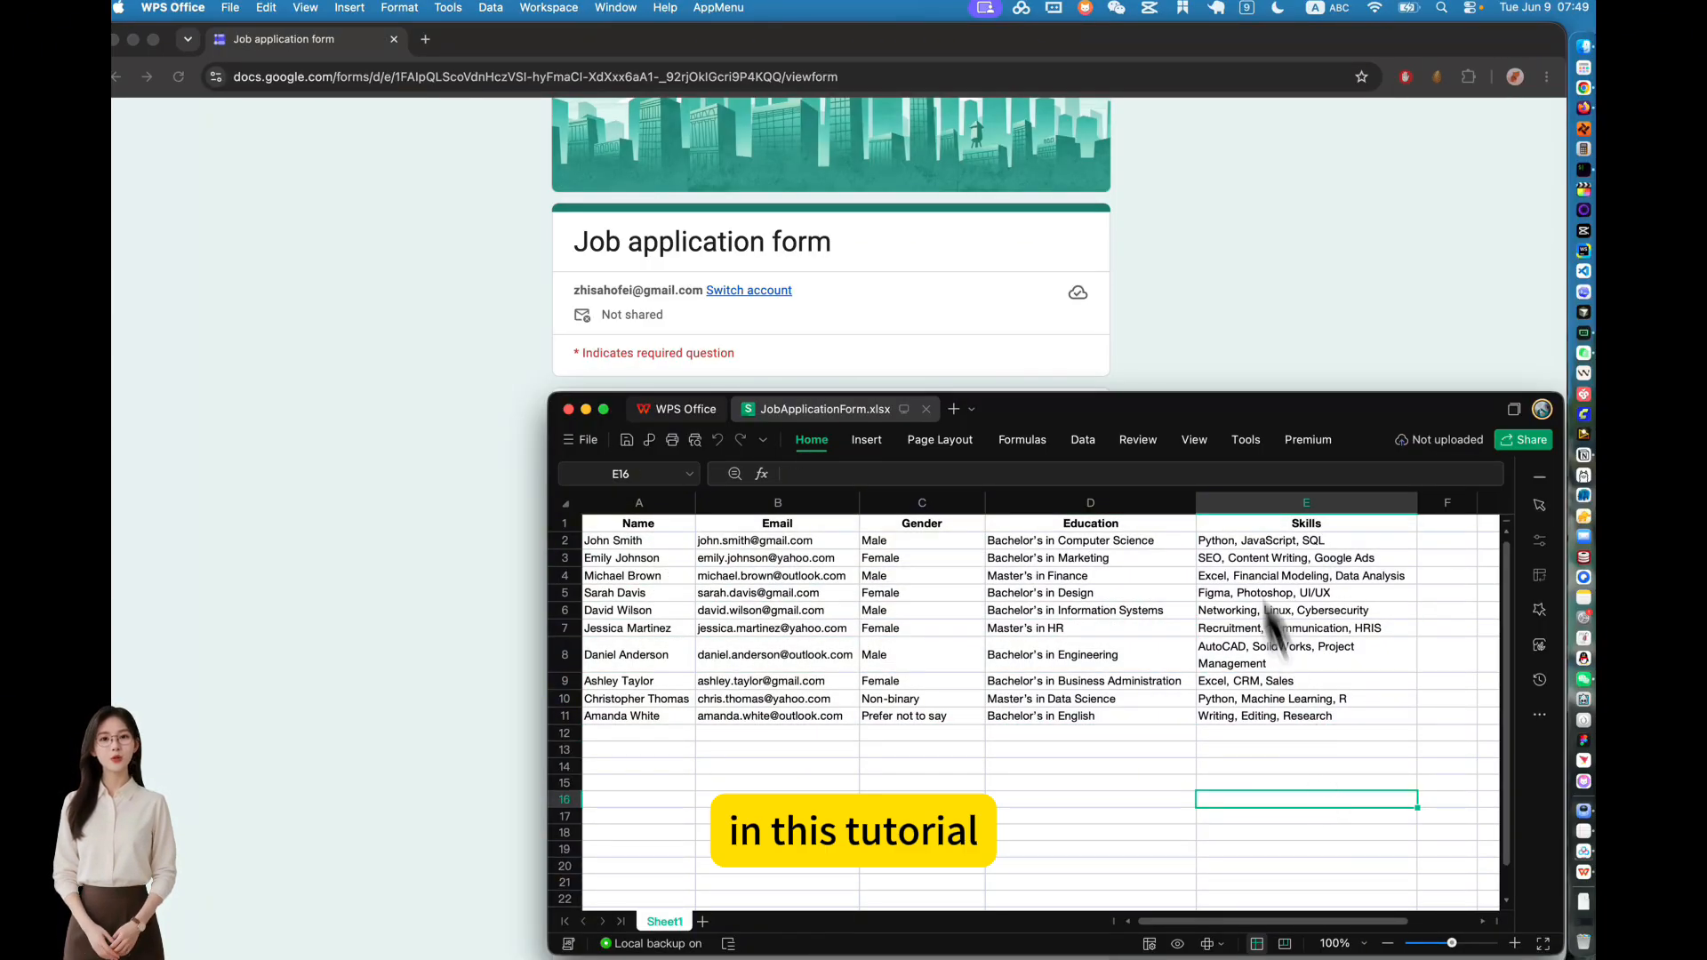
pyautogui.click(1209, 354)
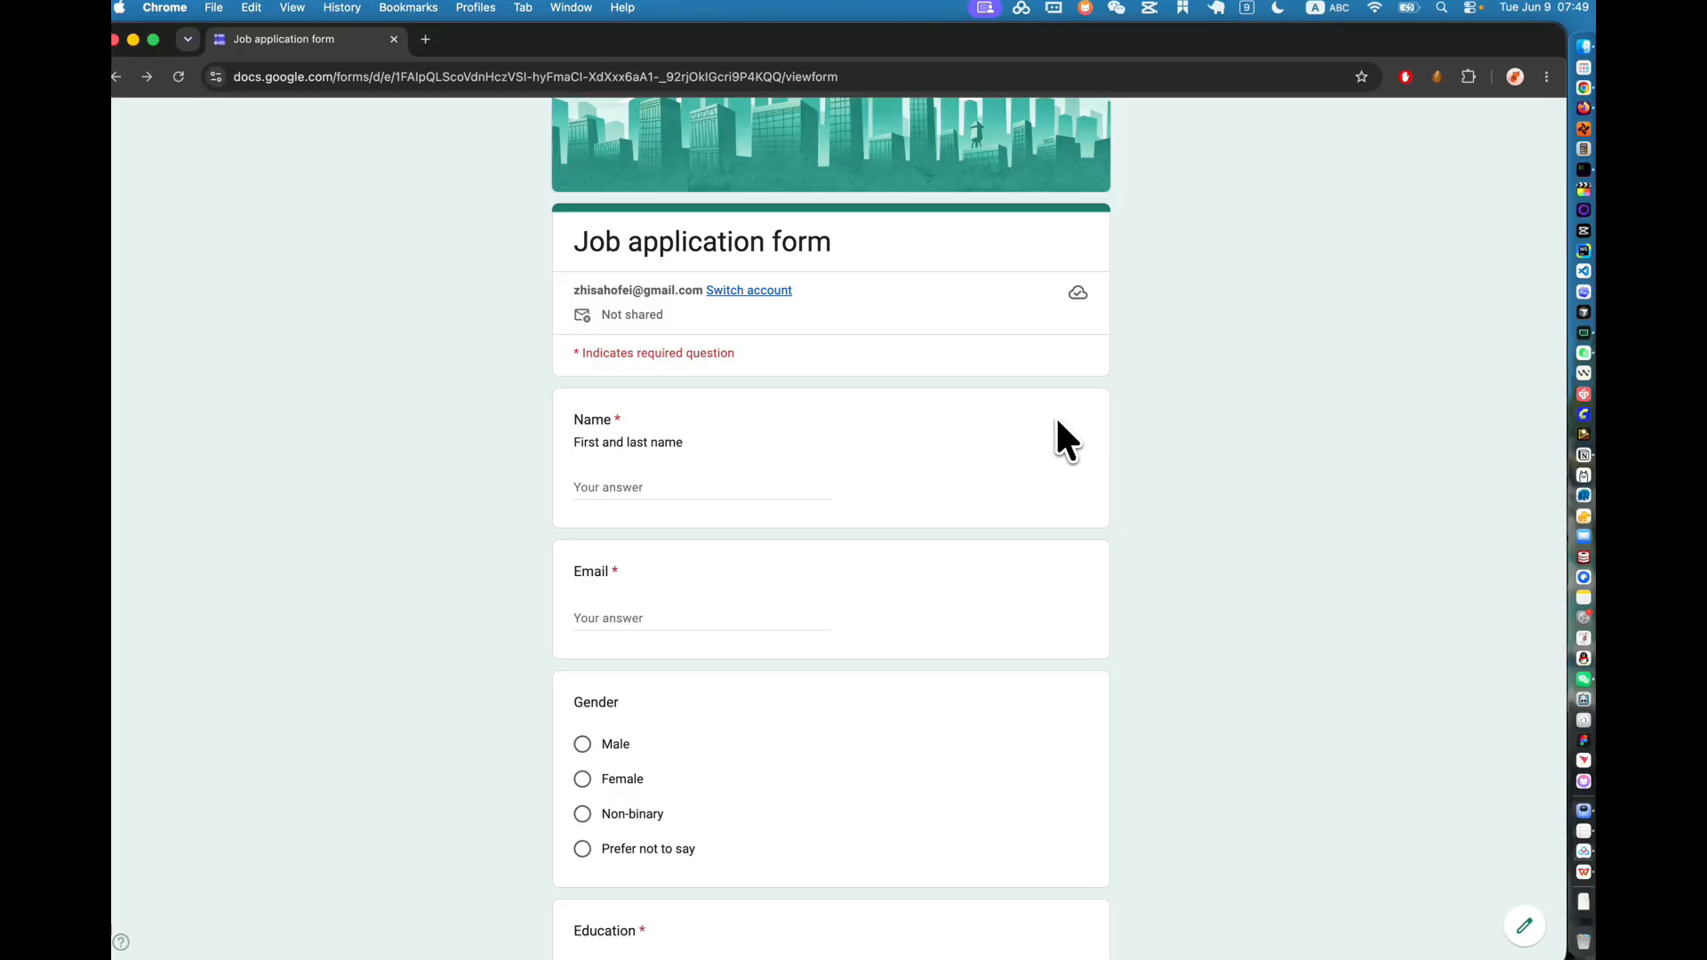
# Step: Open the AutoTapper extension beside the form and import JobApplicationForm.xlsx from the Desktop as a table data source
pyautogui.click(1435, 77)
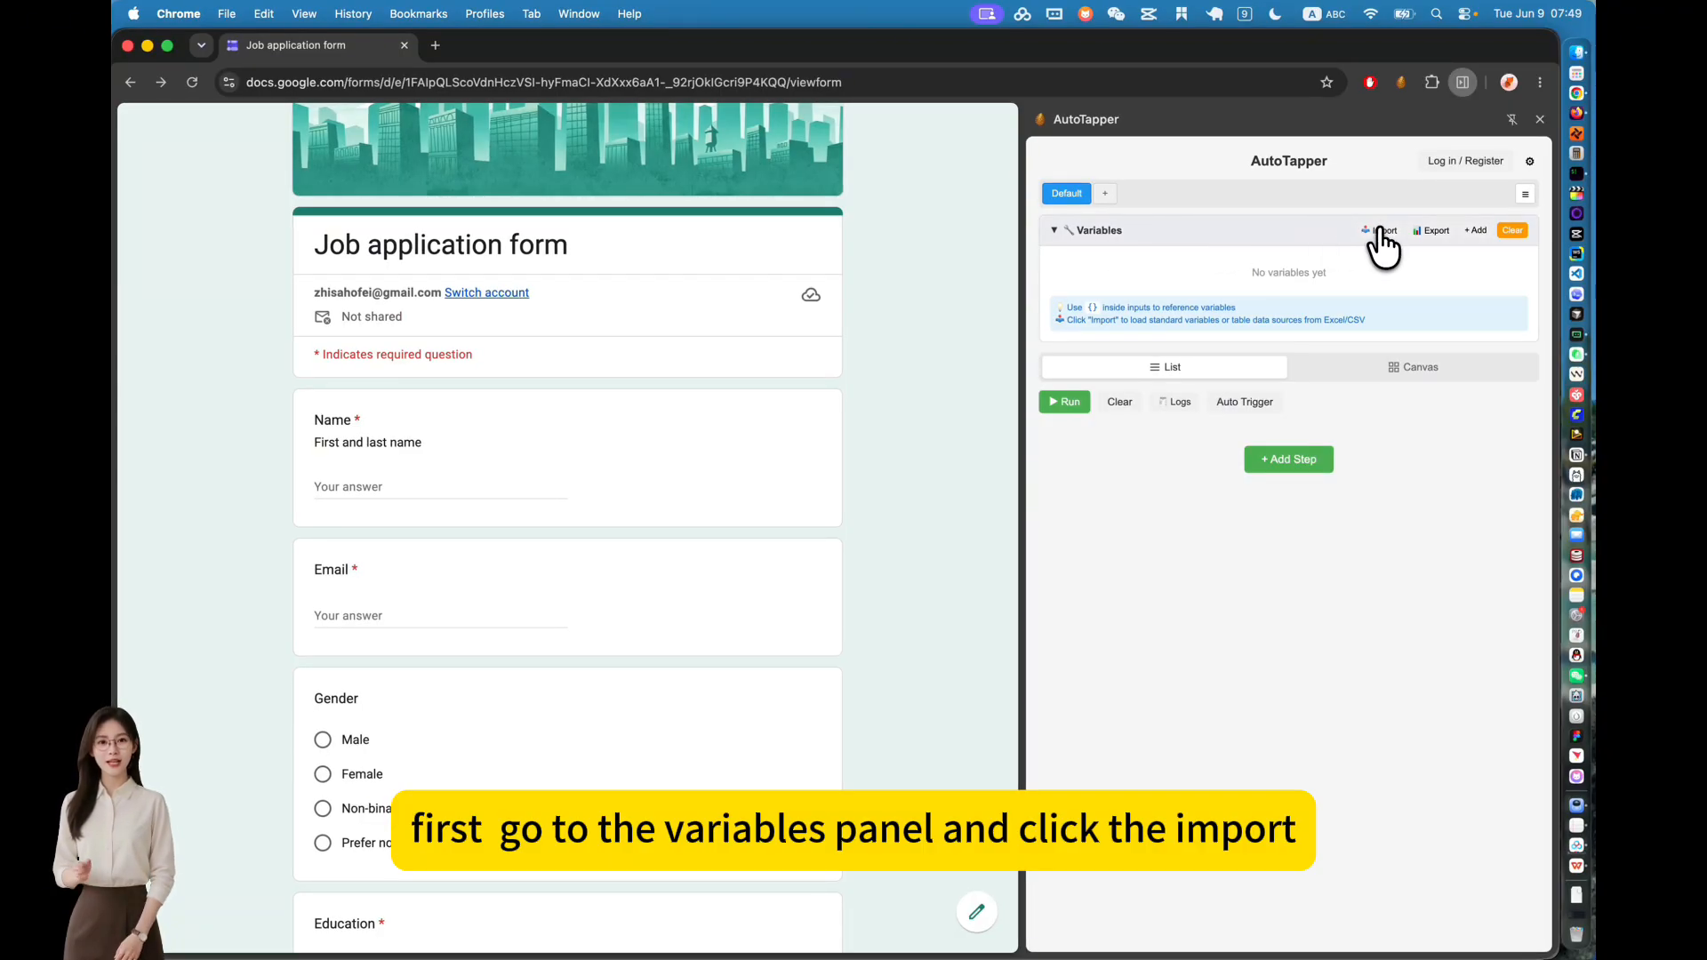
pyautogui.click(1381, 233)
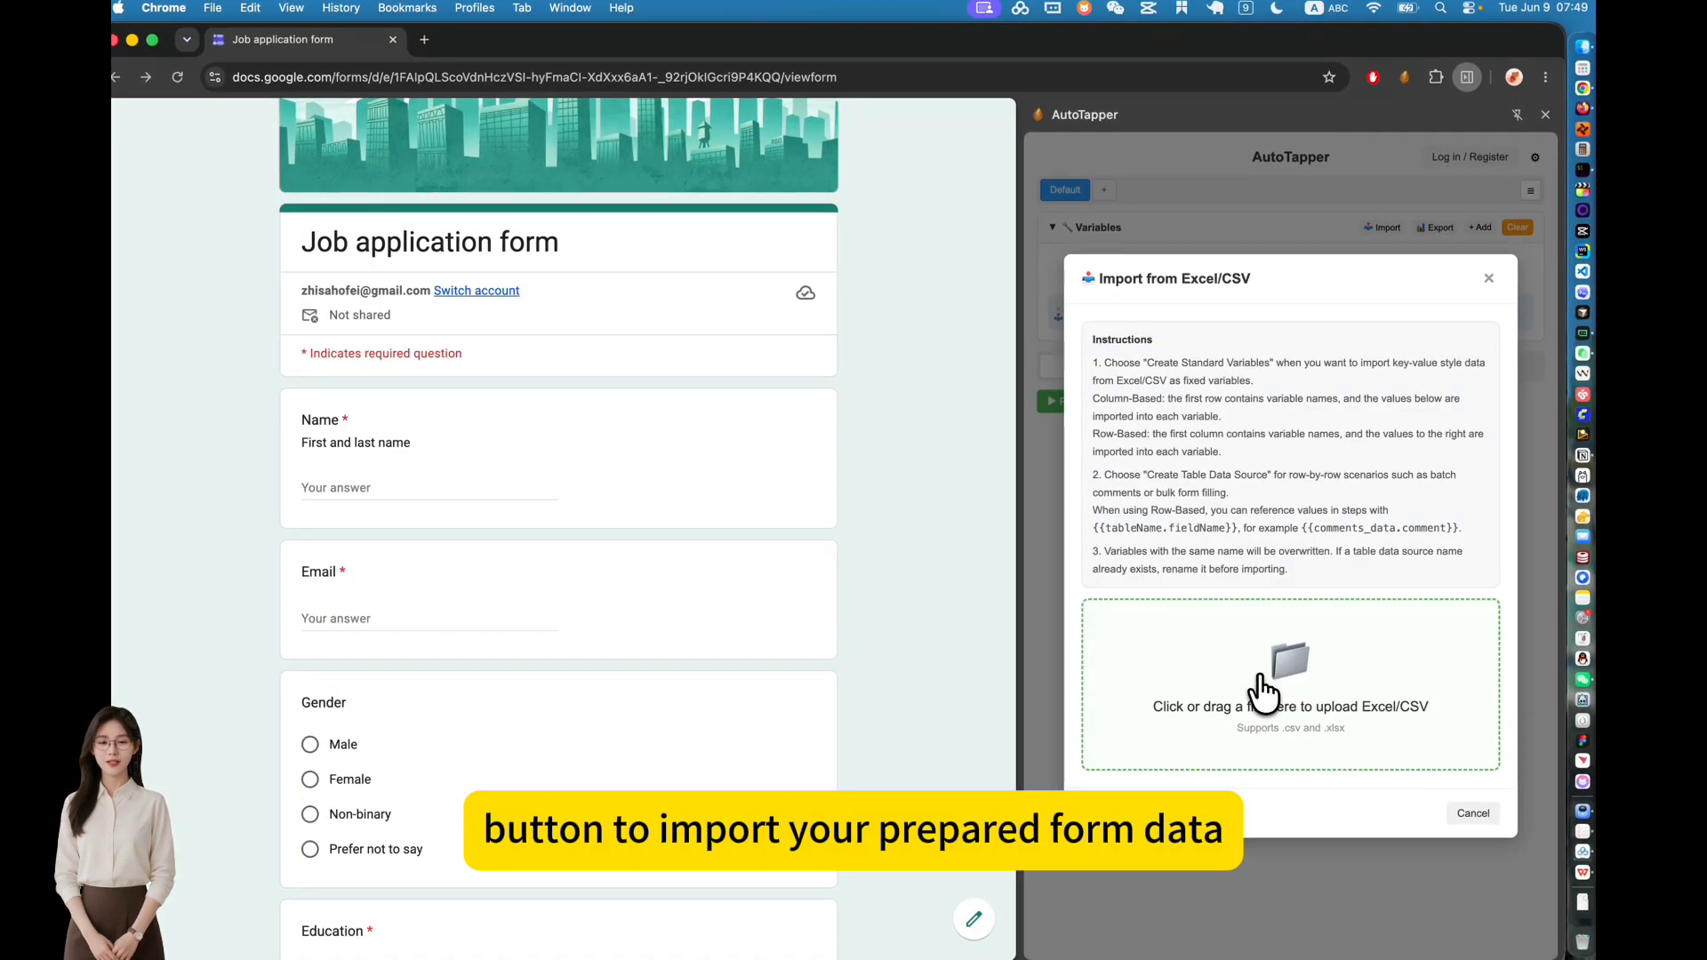
pyautogui.click(1281, 700)
pyautogui.scroll(-5, 658, 551)
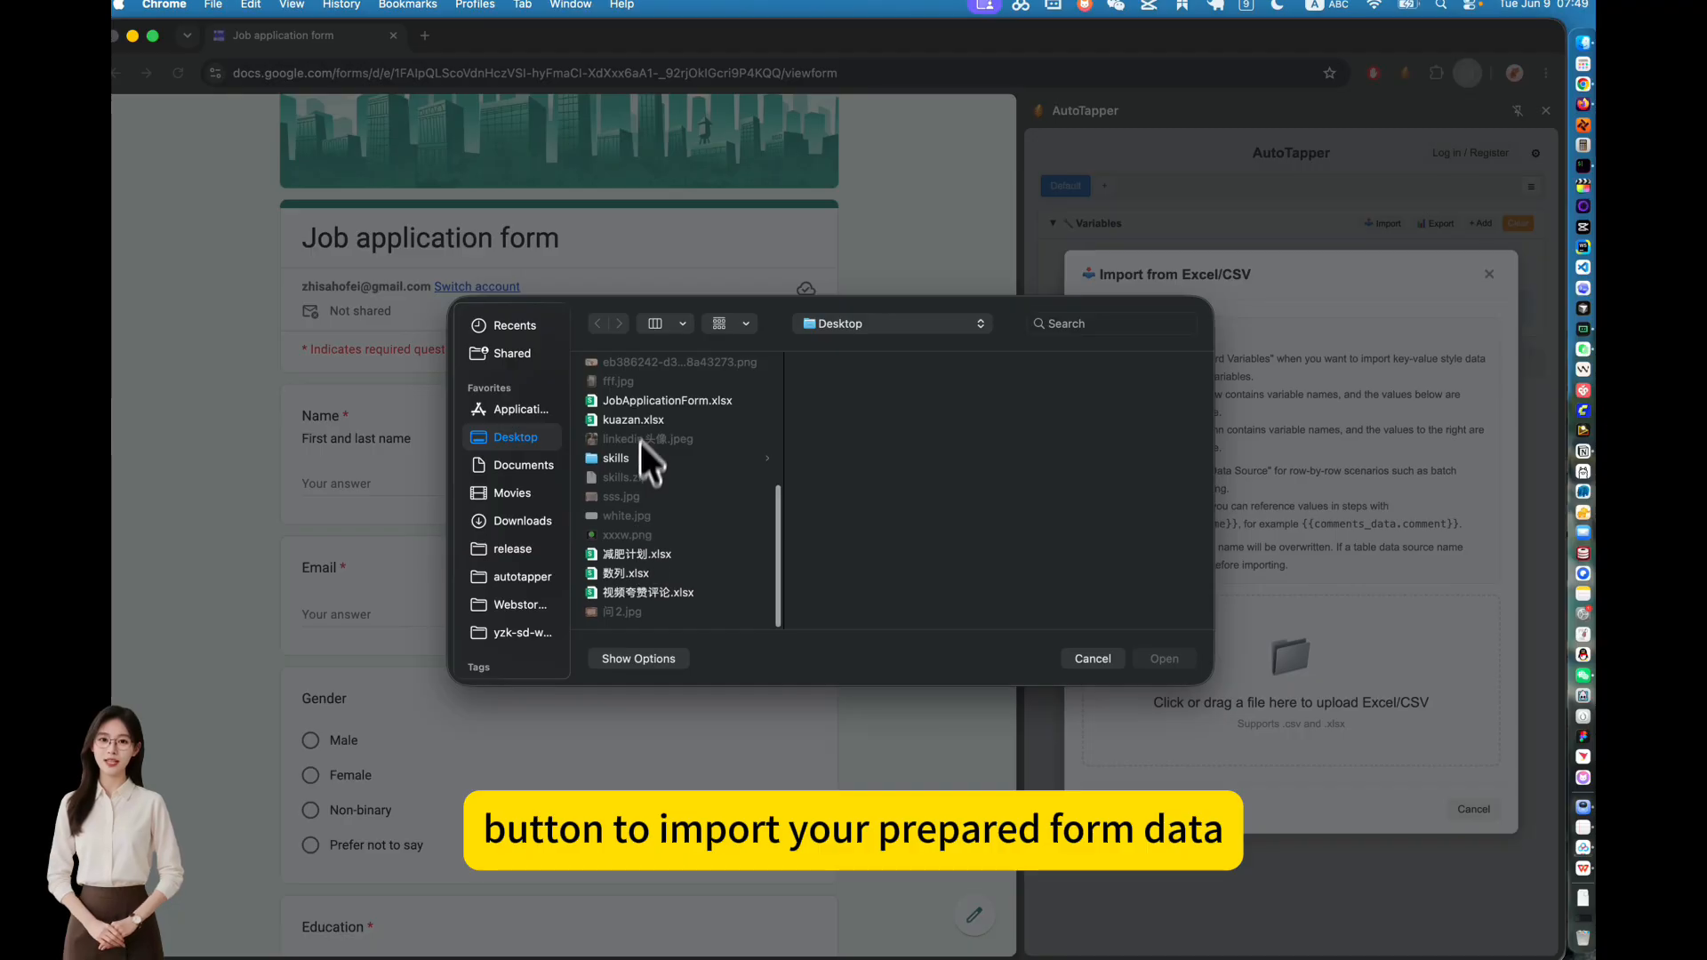
pyautogui.doubleClick(645, 398)
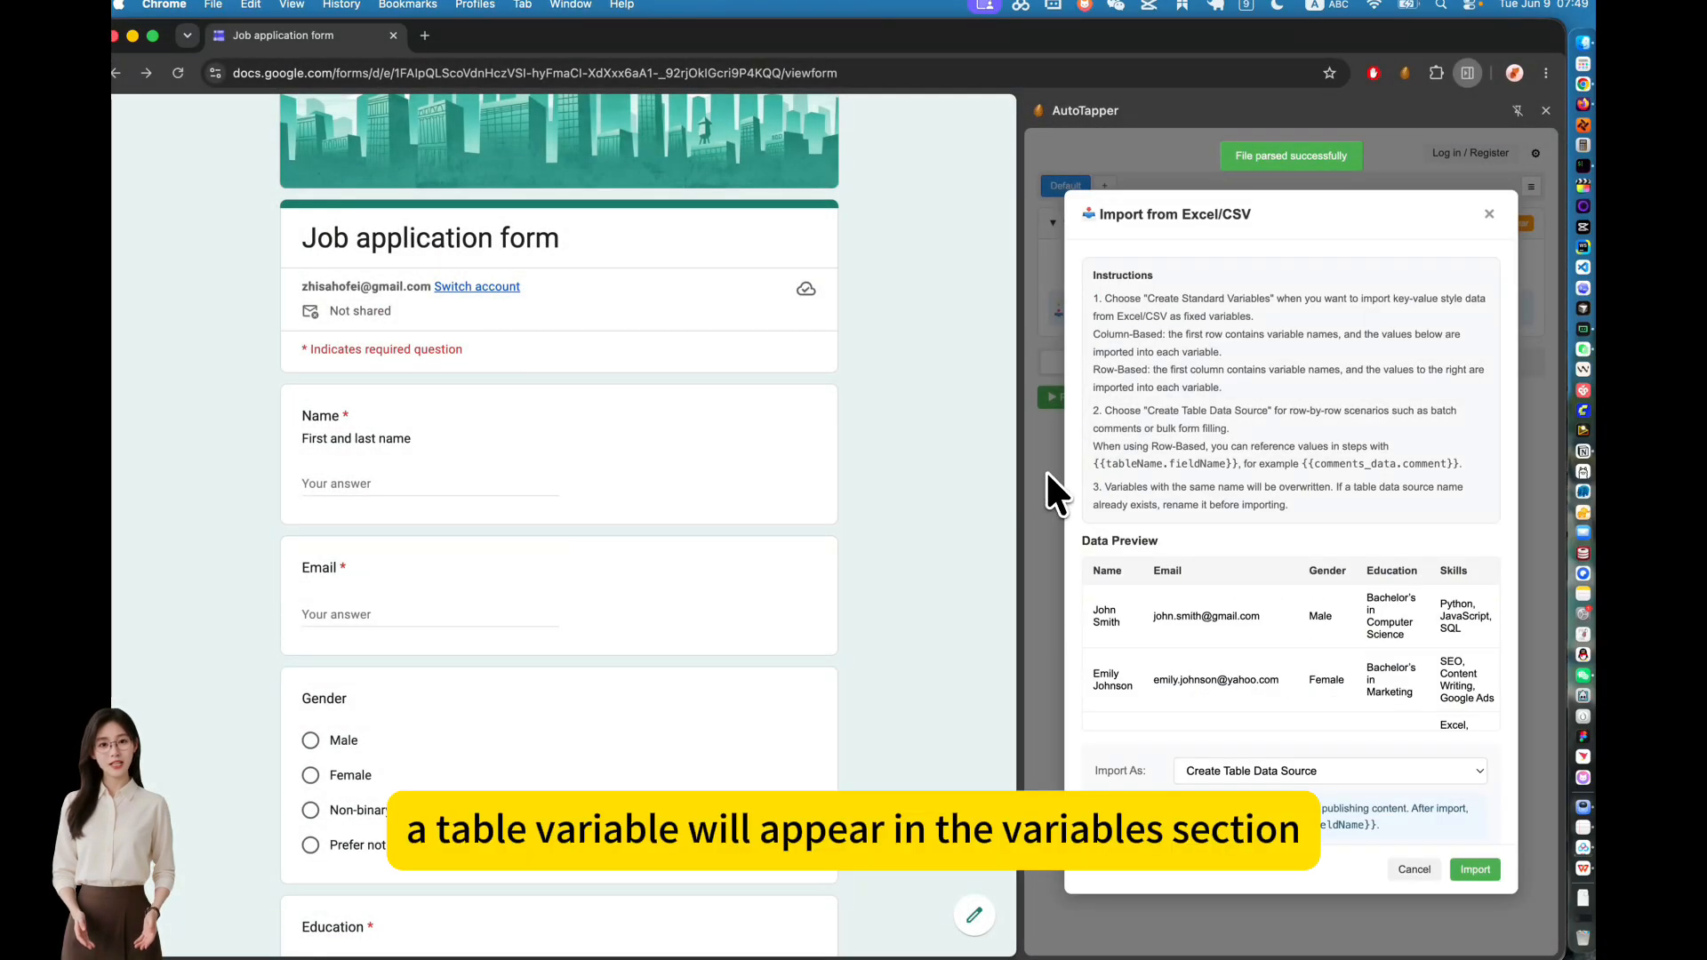
pyautogui.click(1468, 871)
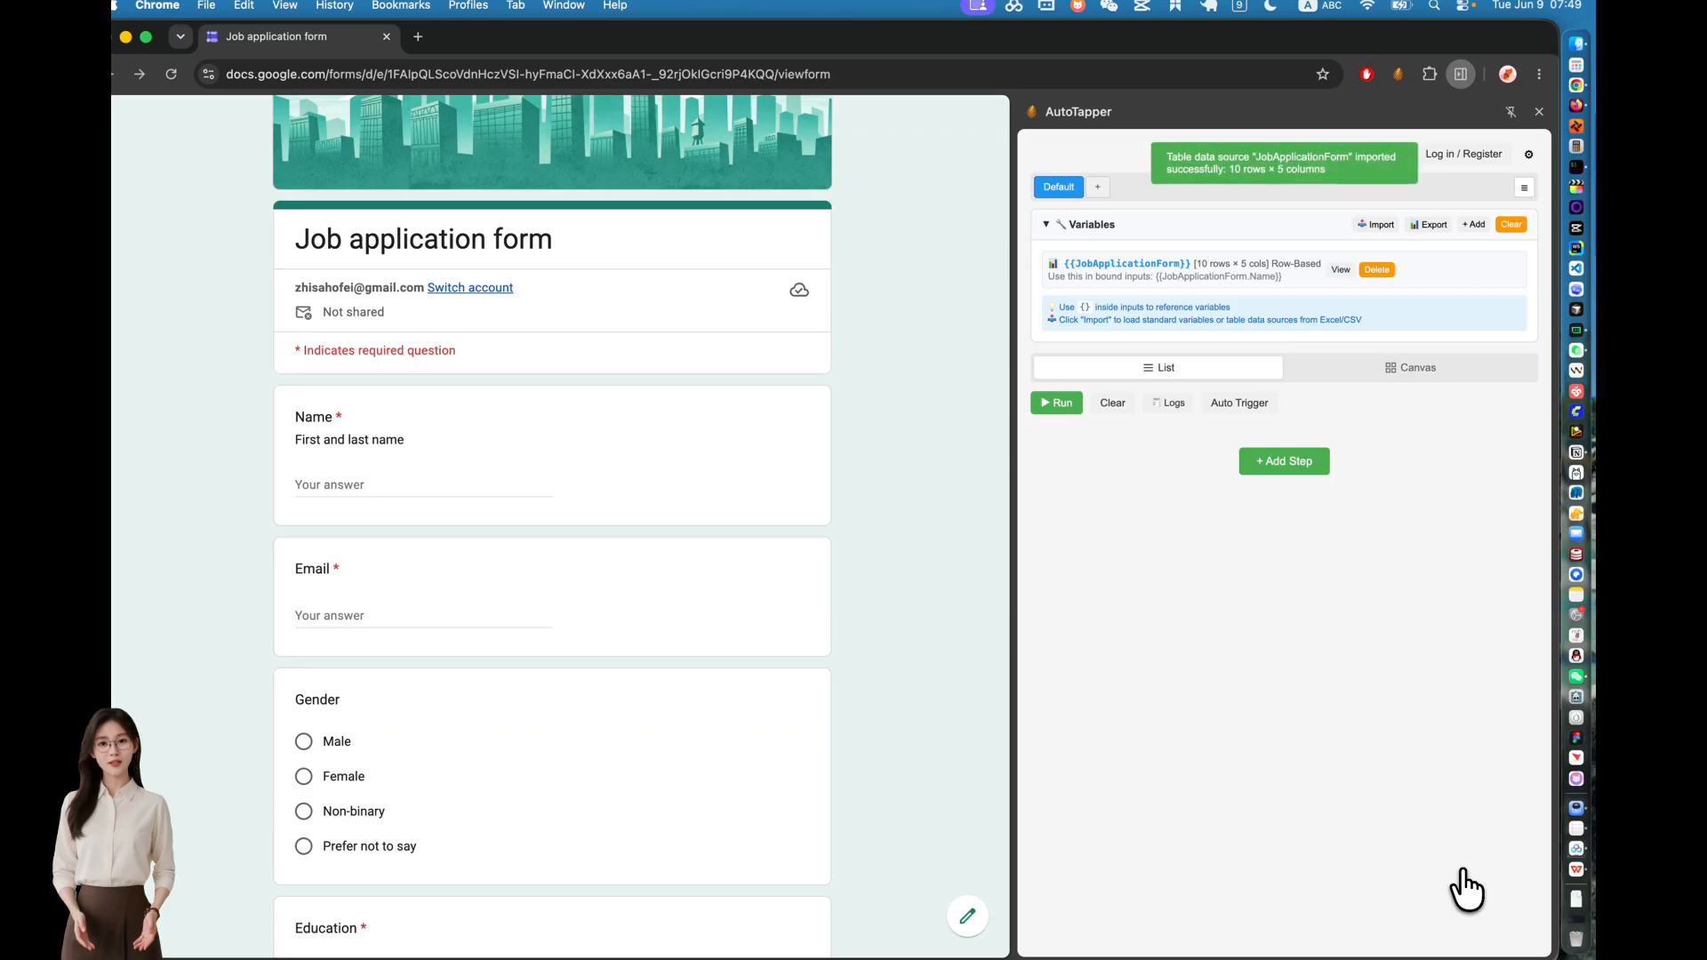
# Step: Compare the imported table's variable reference with the Name, Email and Gender columns in the spreadsheet, then return to the form
pyautogui.doubleClick(1082, 265)
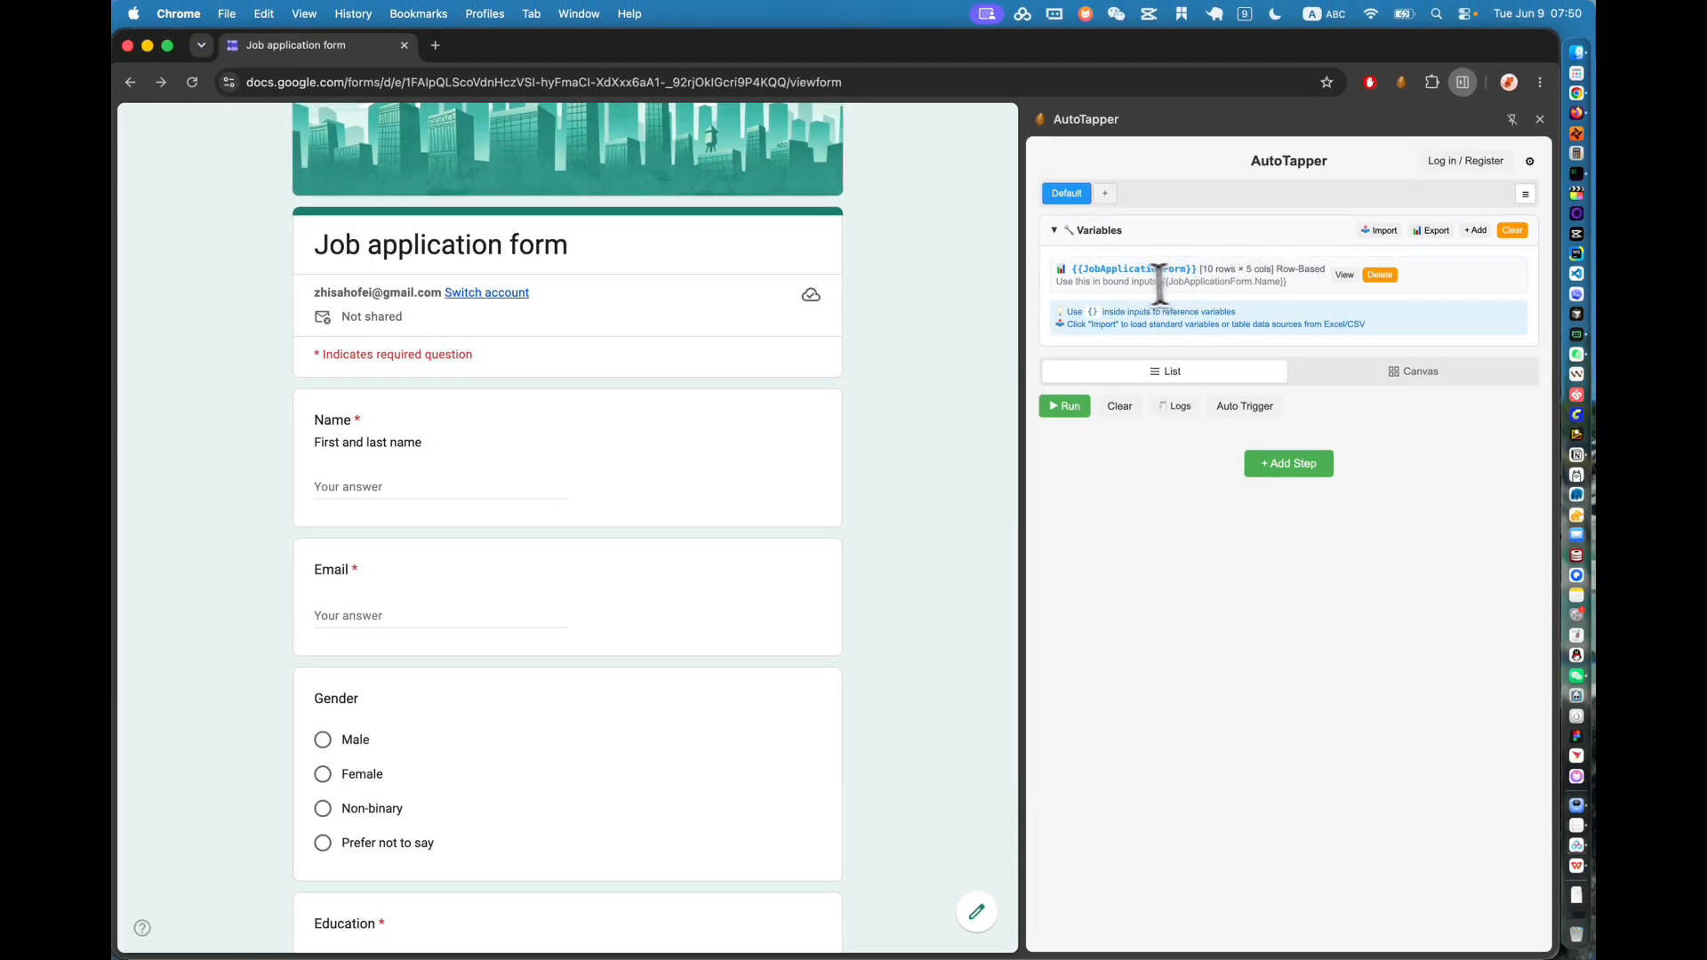
pyautogui.moveTo(1159, 283); pyautogui.dragTo(1285, 282)
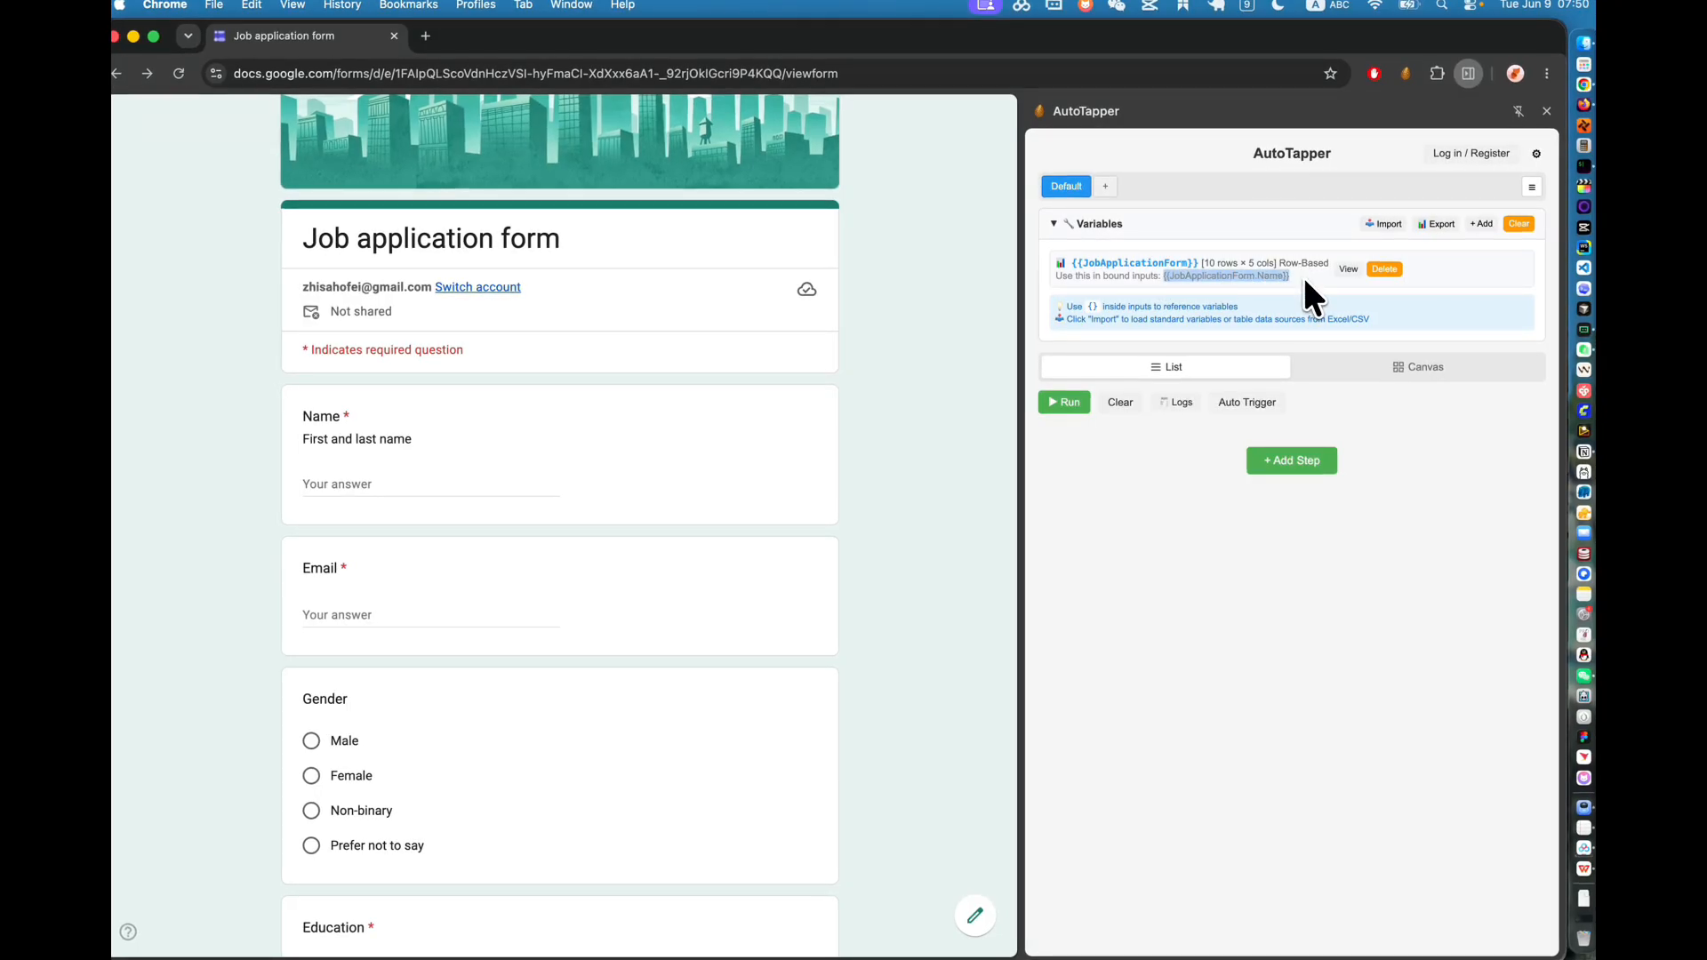
pyautogui.press('super+Tab')
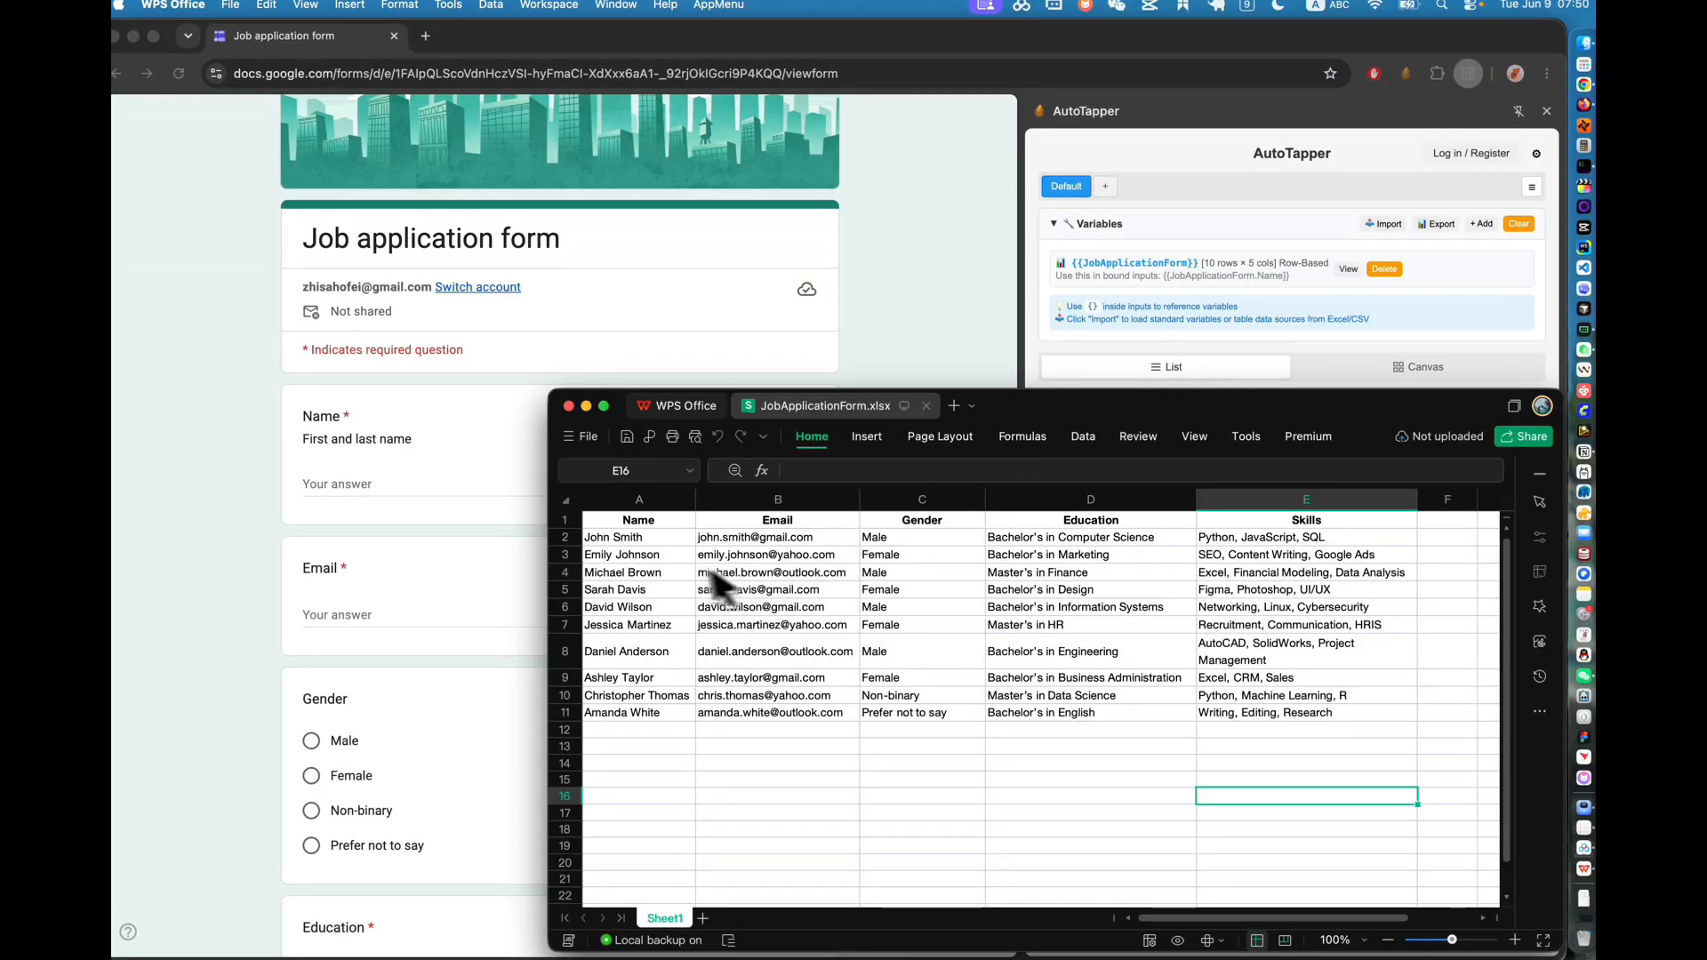
pyautogui.click(651, 502)
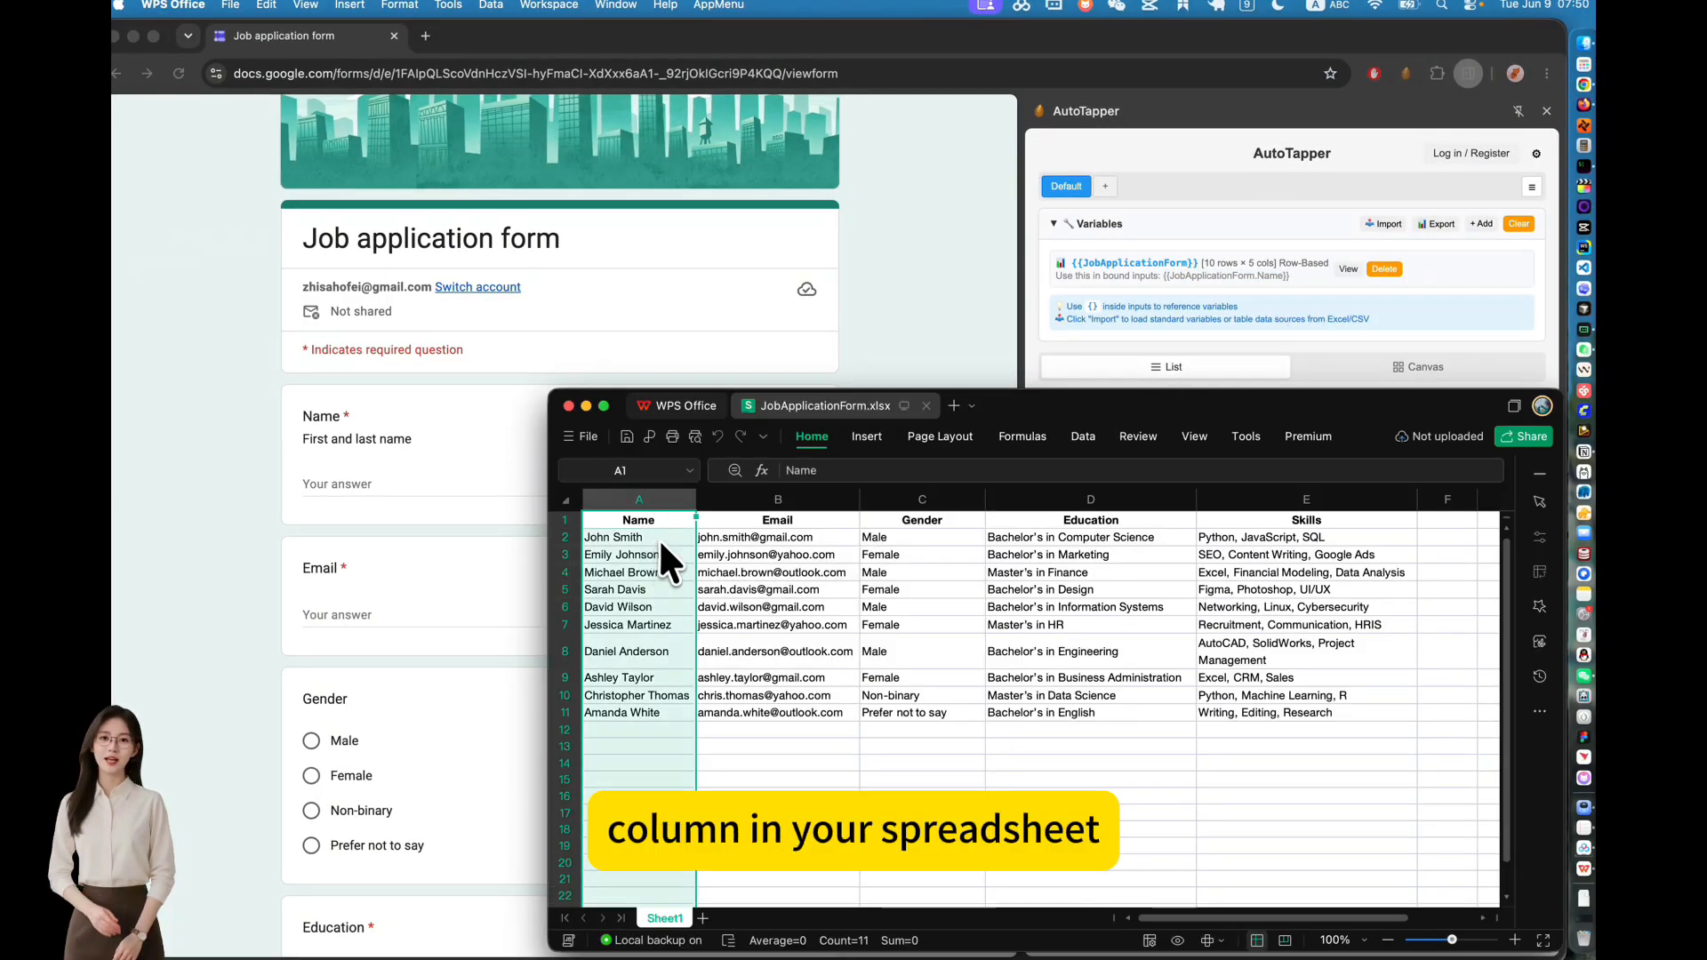
pyautogui.click(778, 501)
pyautogui.click(939, 499)
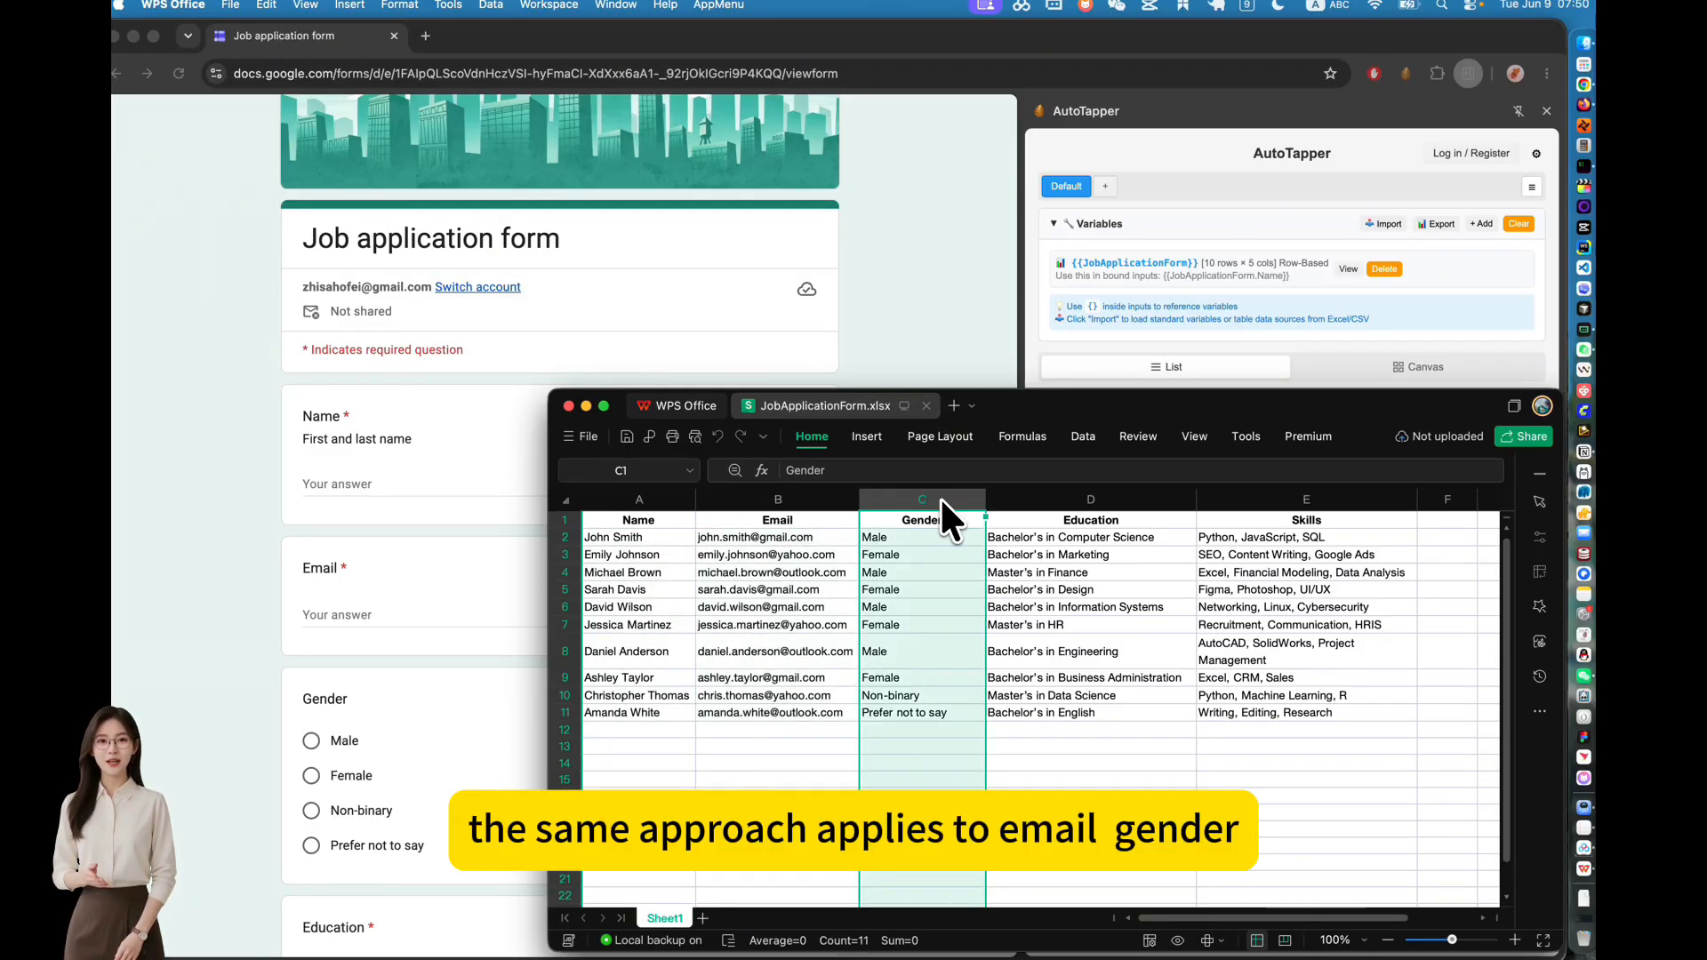
pyautogui.click(677, 531)
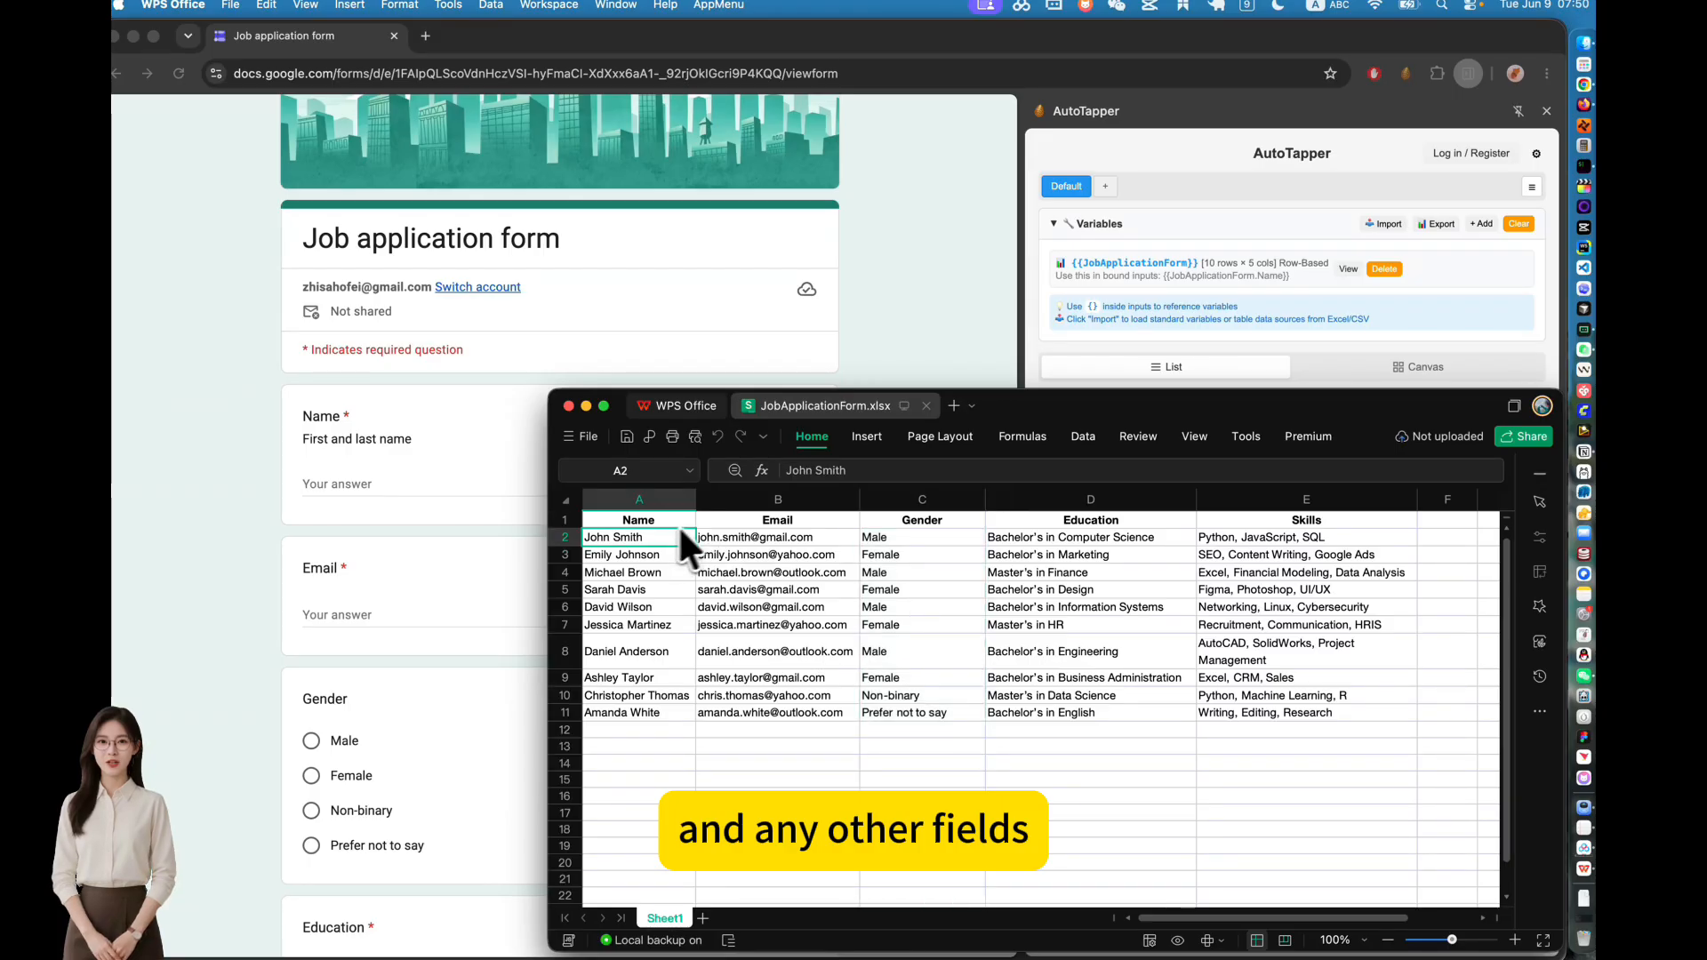
pyautogui.press('super+Tab')
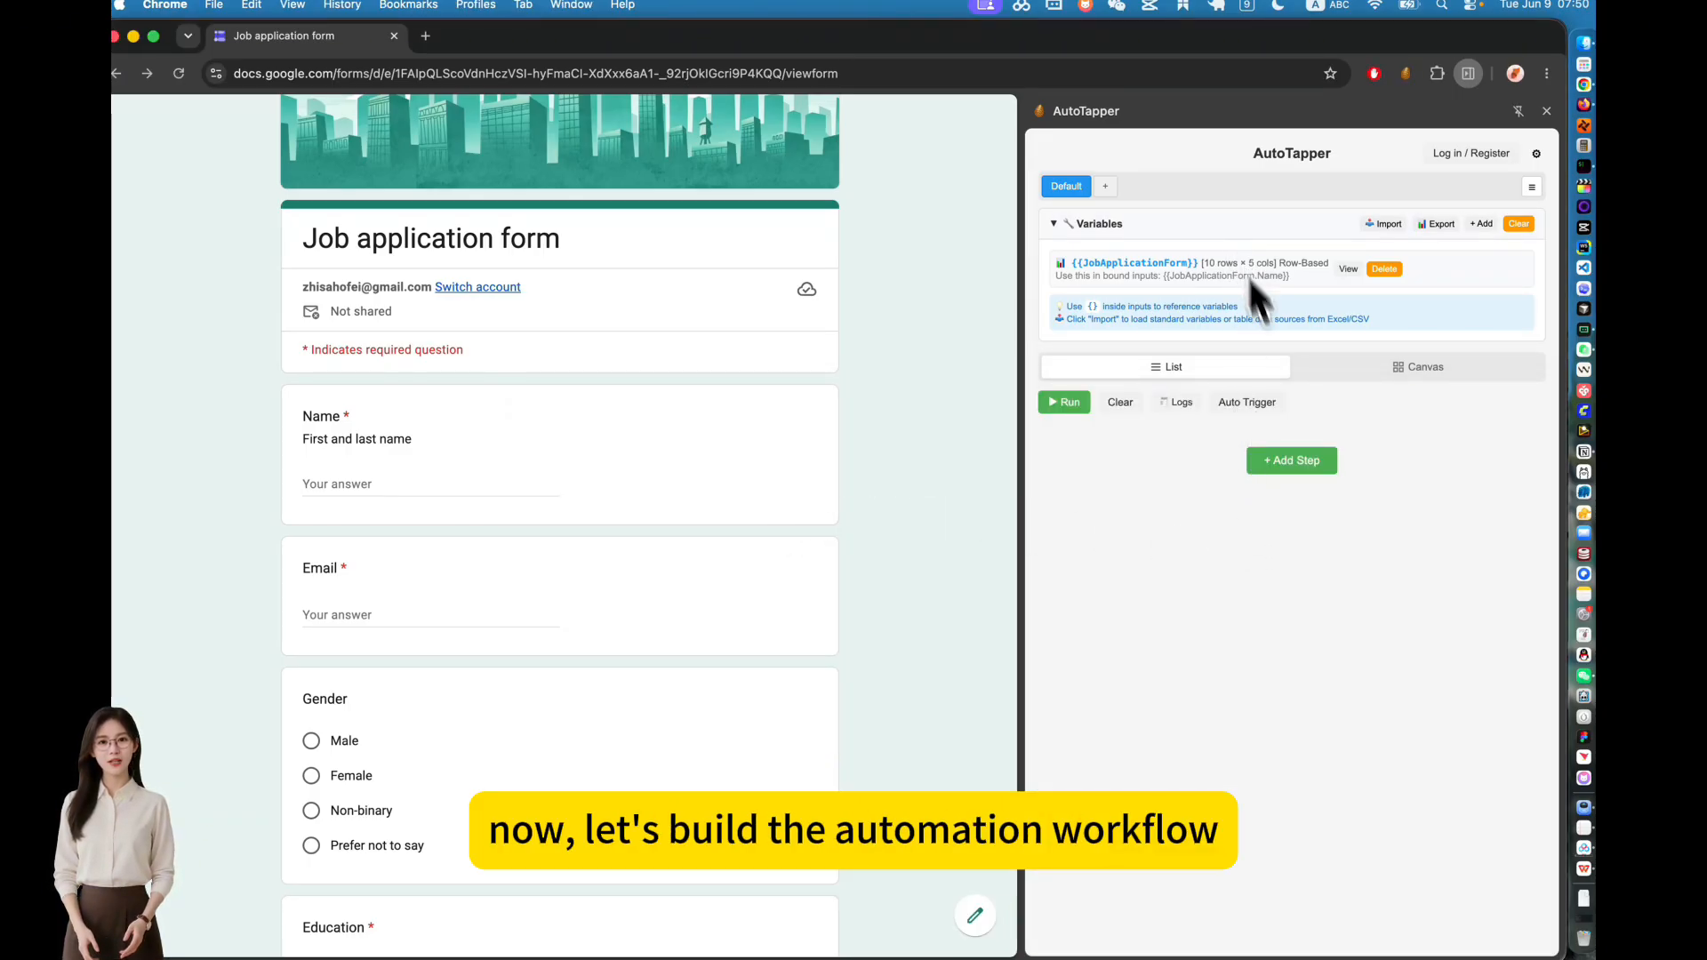
# Step: Add a Table Data Loop step to the workflow with JobApplicationForm (Row-Based) as its table data source
pyautogui.click(1284, 463)
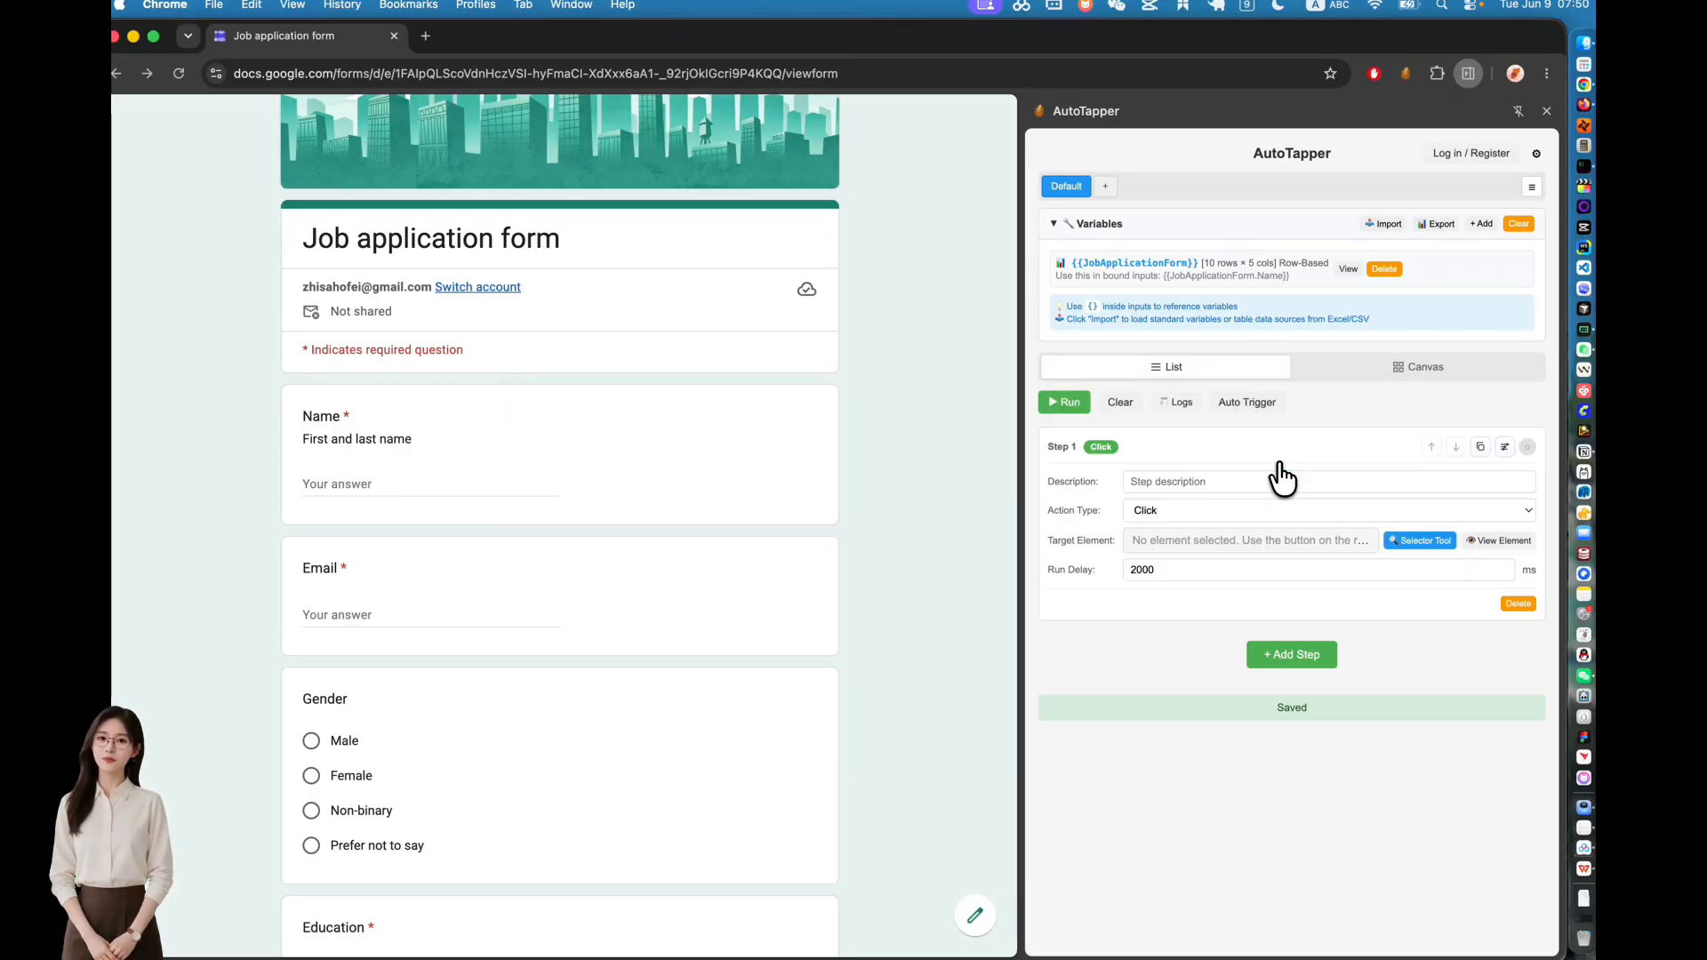
pyautogui.click(1227, 511)
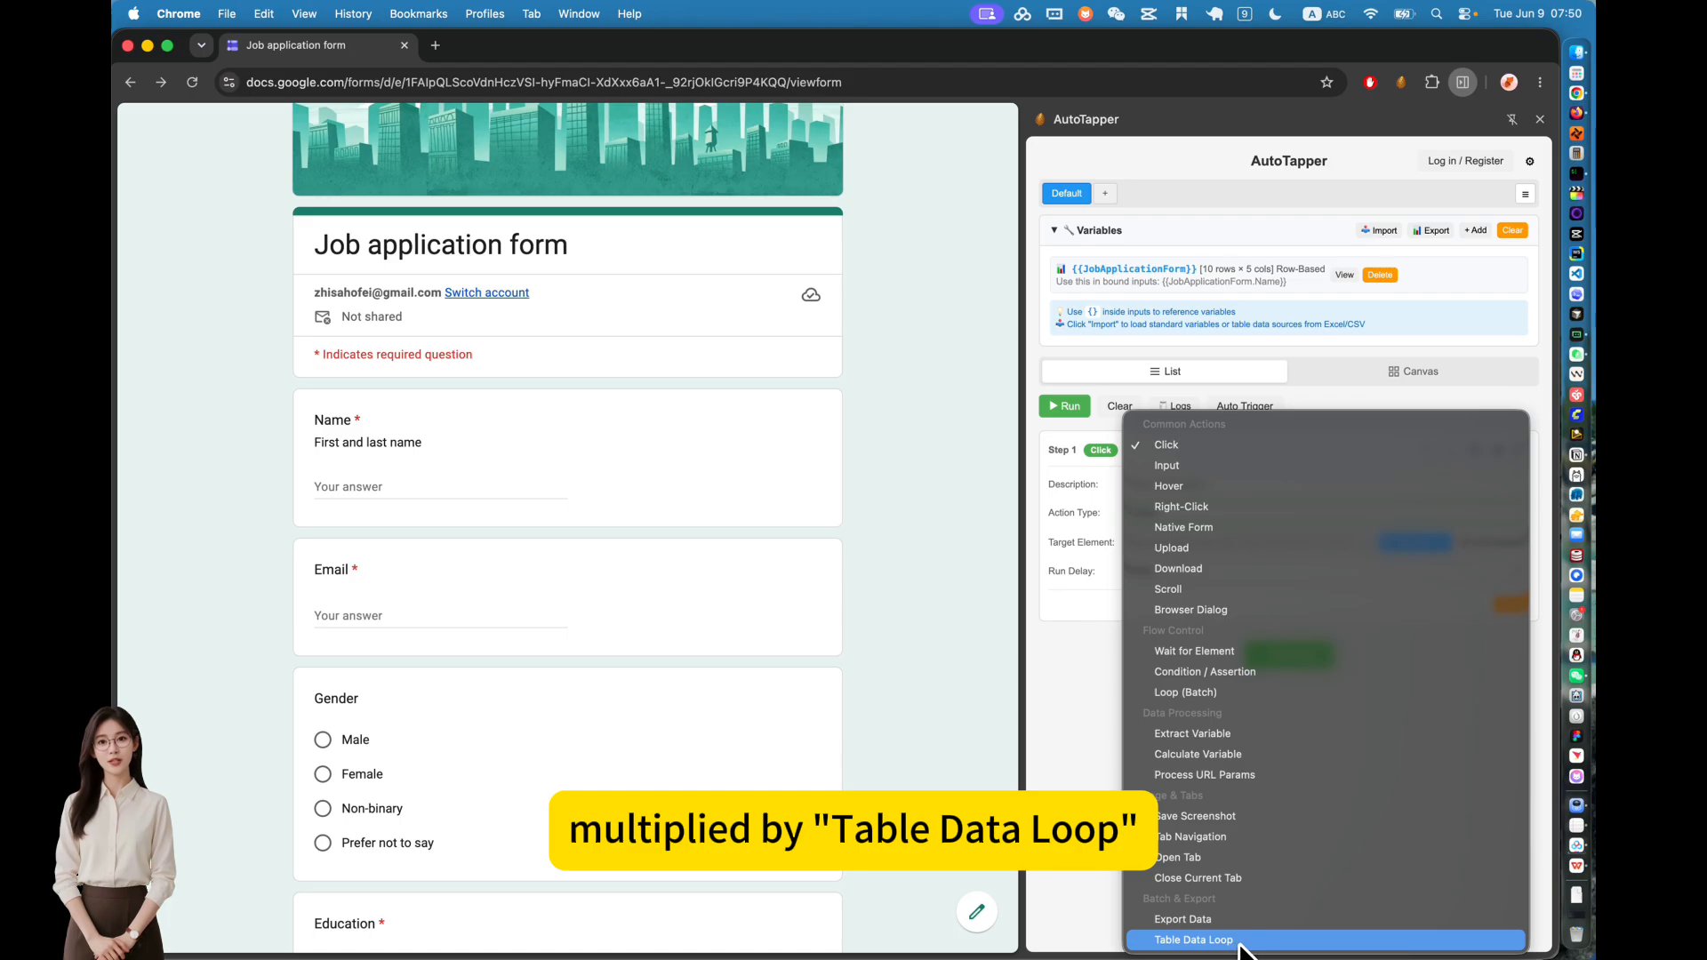
pyautogui.click(1241, 944)
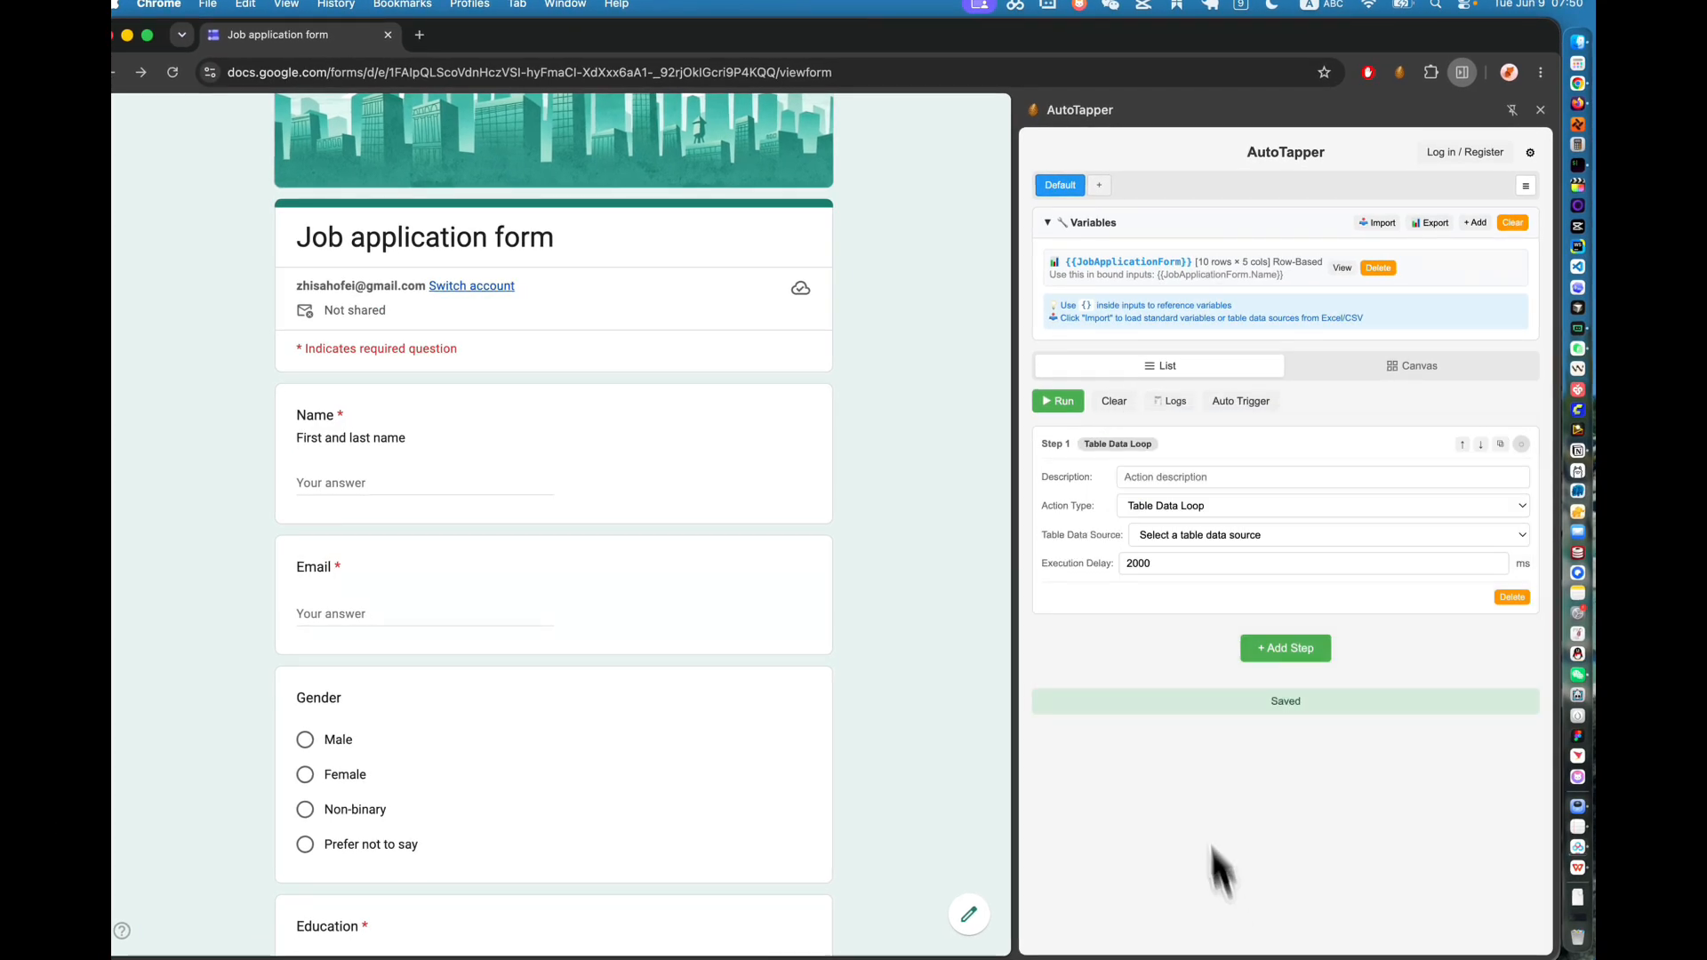
pyautogui.click(1290, 534)
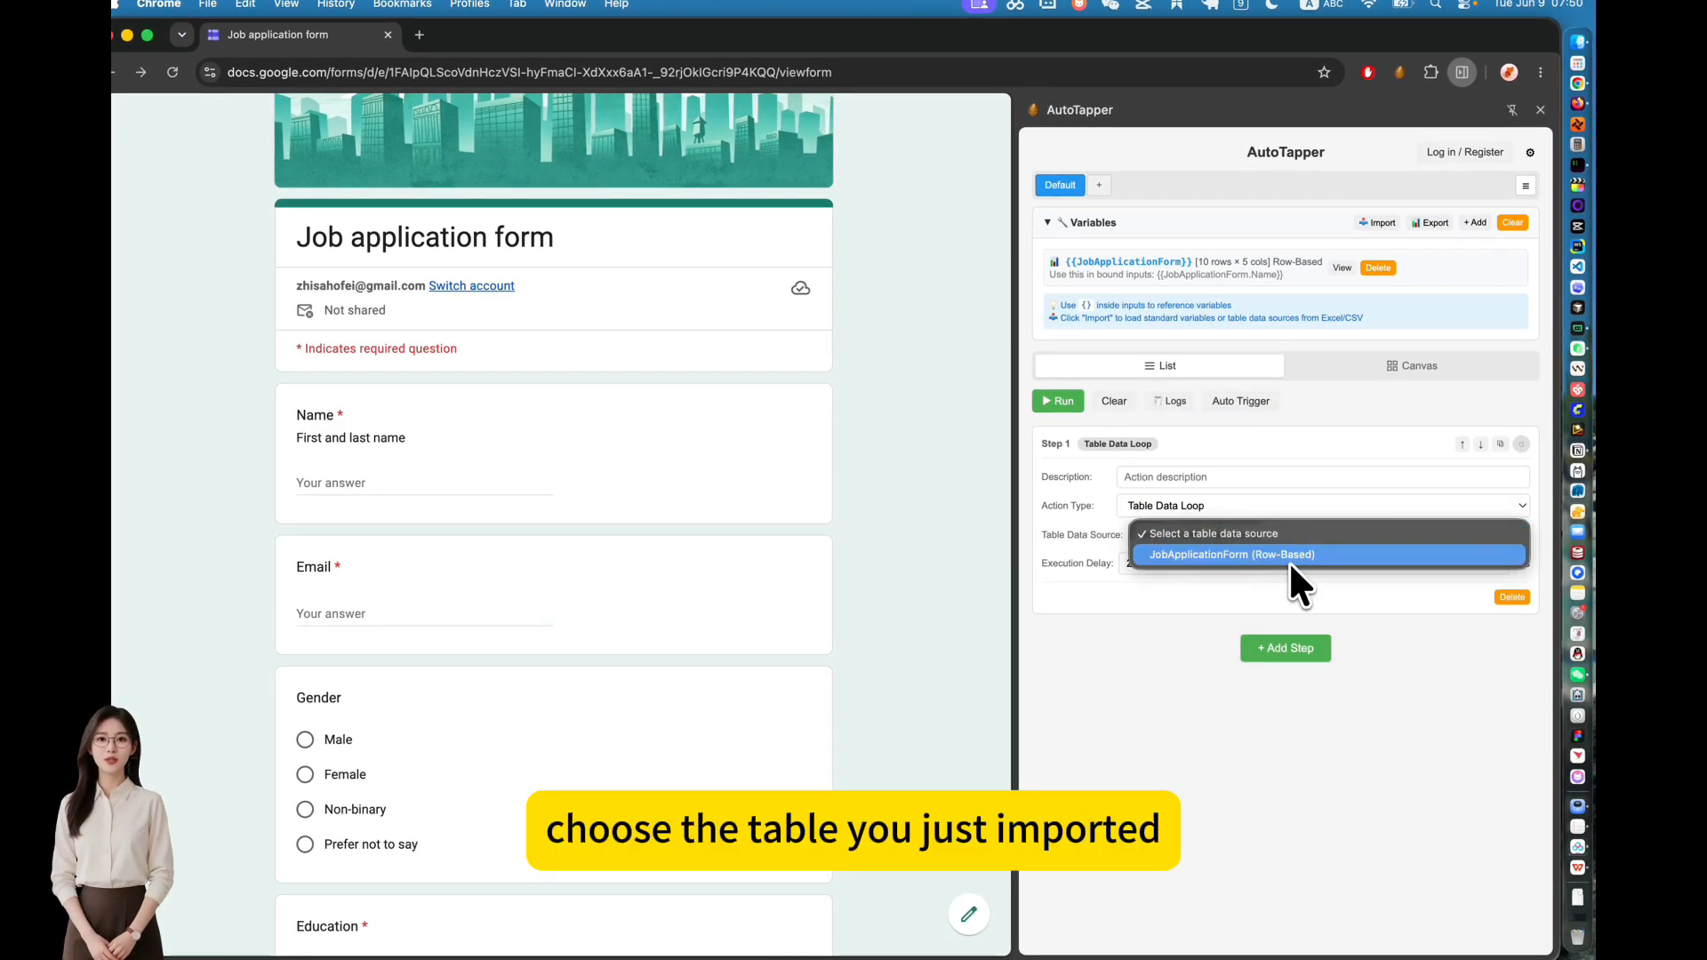
pyautogui.click(1256, 555)
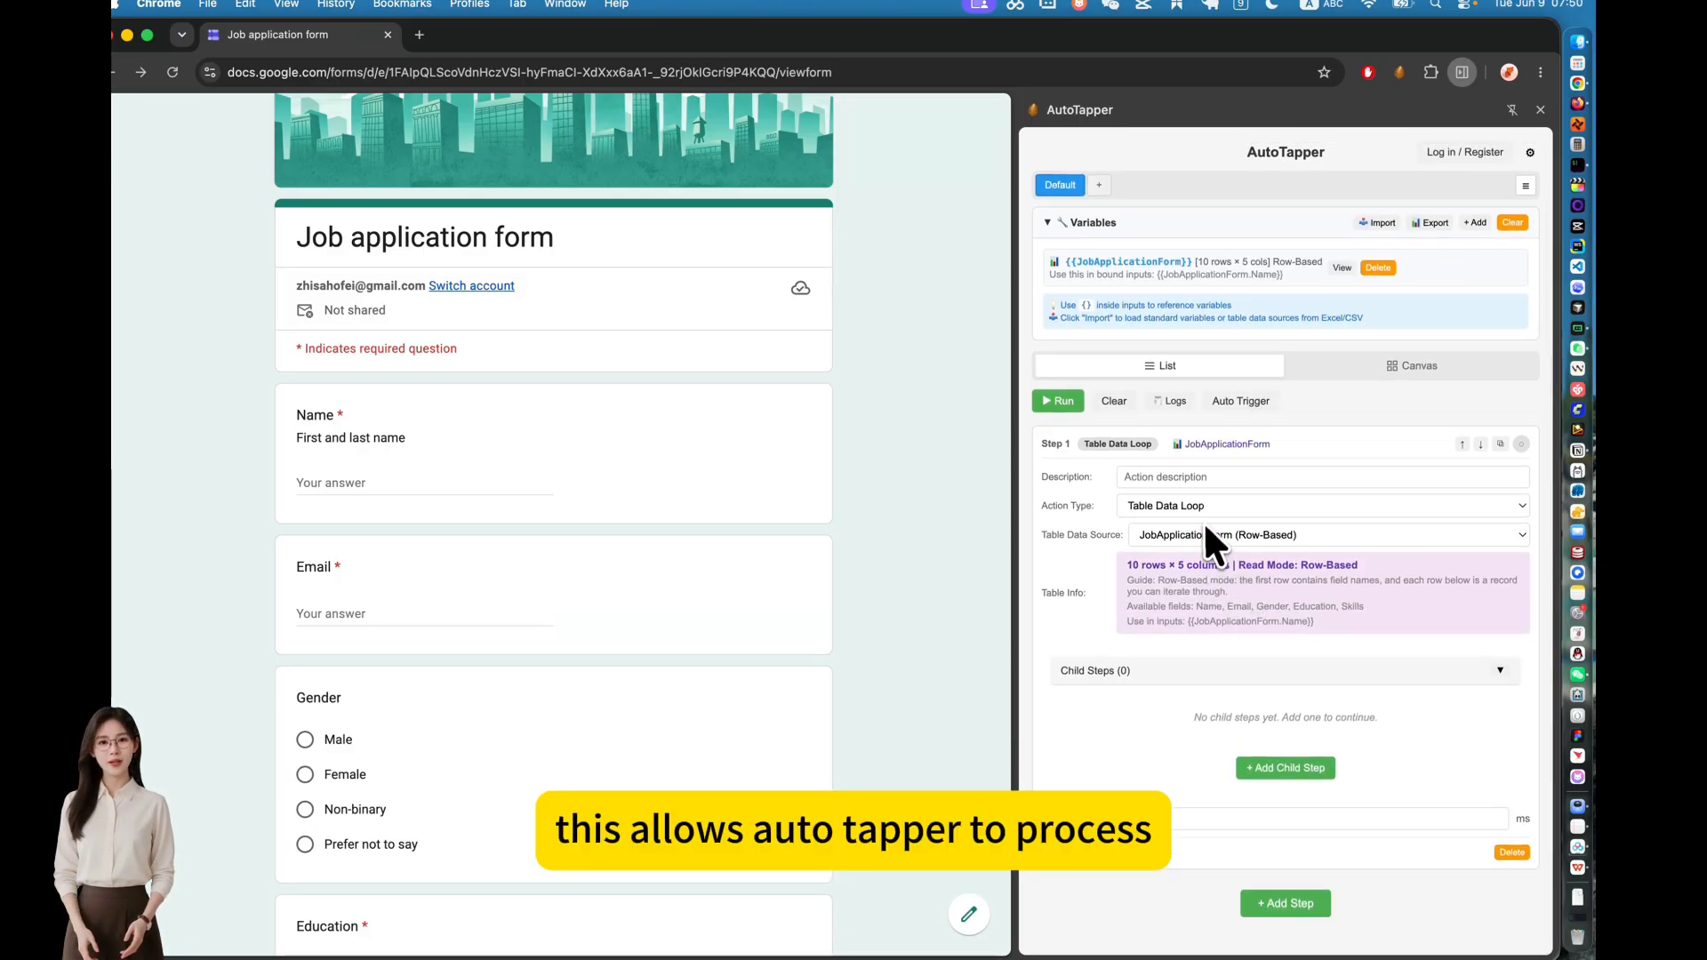
# Step: Add a child step inside the table data loop and set its action type to Input
pyautogui.click(1266, 764)
pyautogui.scroll(-2, 1267, 762)
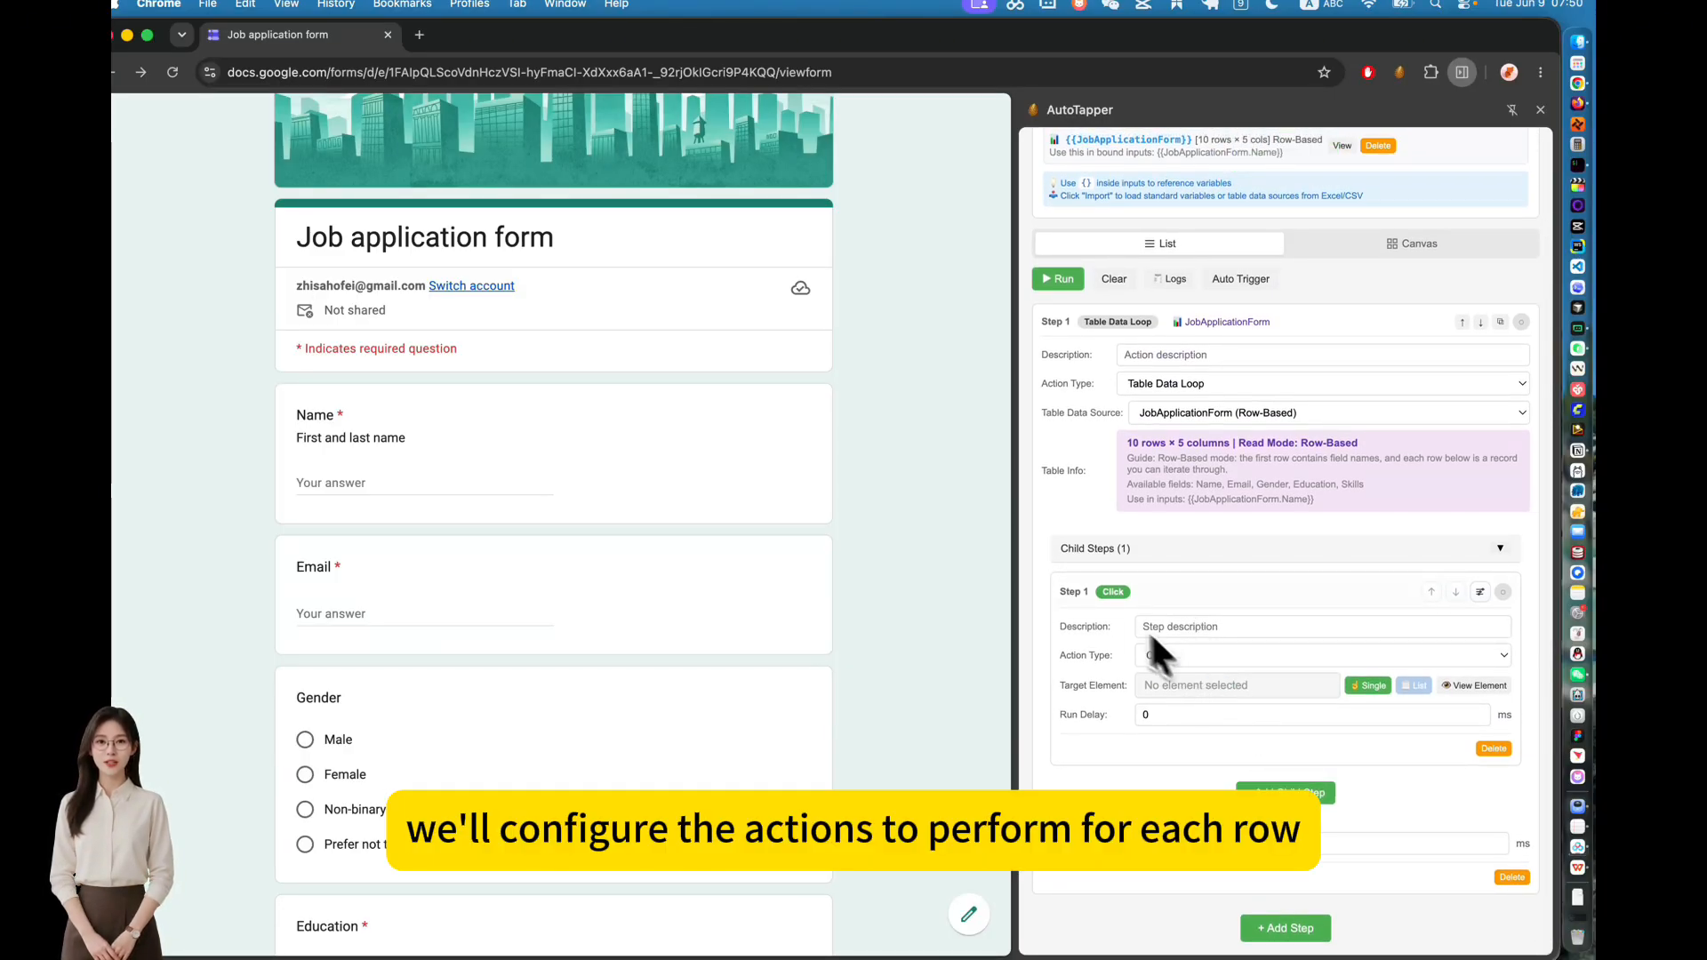
pyautogui.click(1183, 654)
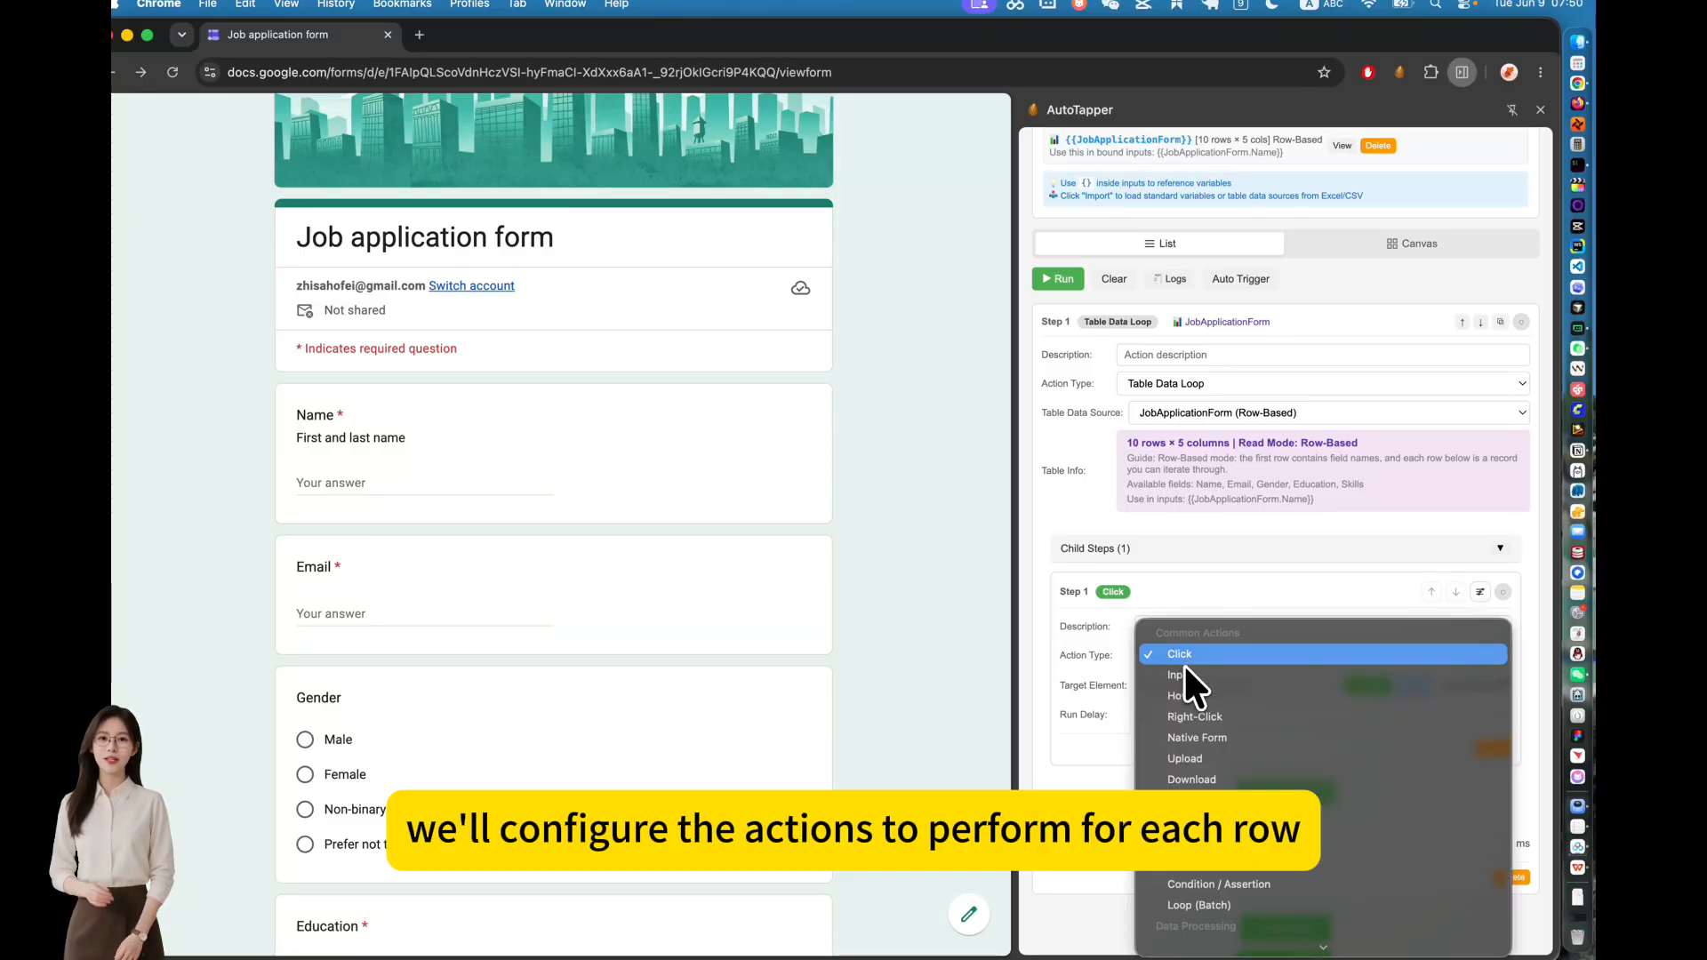
pyautogui.click(1182, 670)
pyautogui.scroll(-2, 1209, 711)
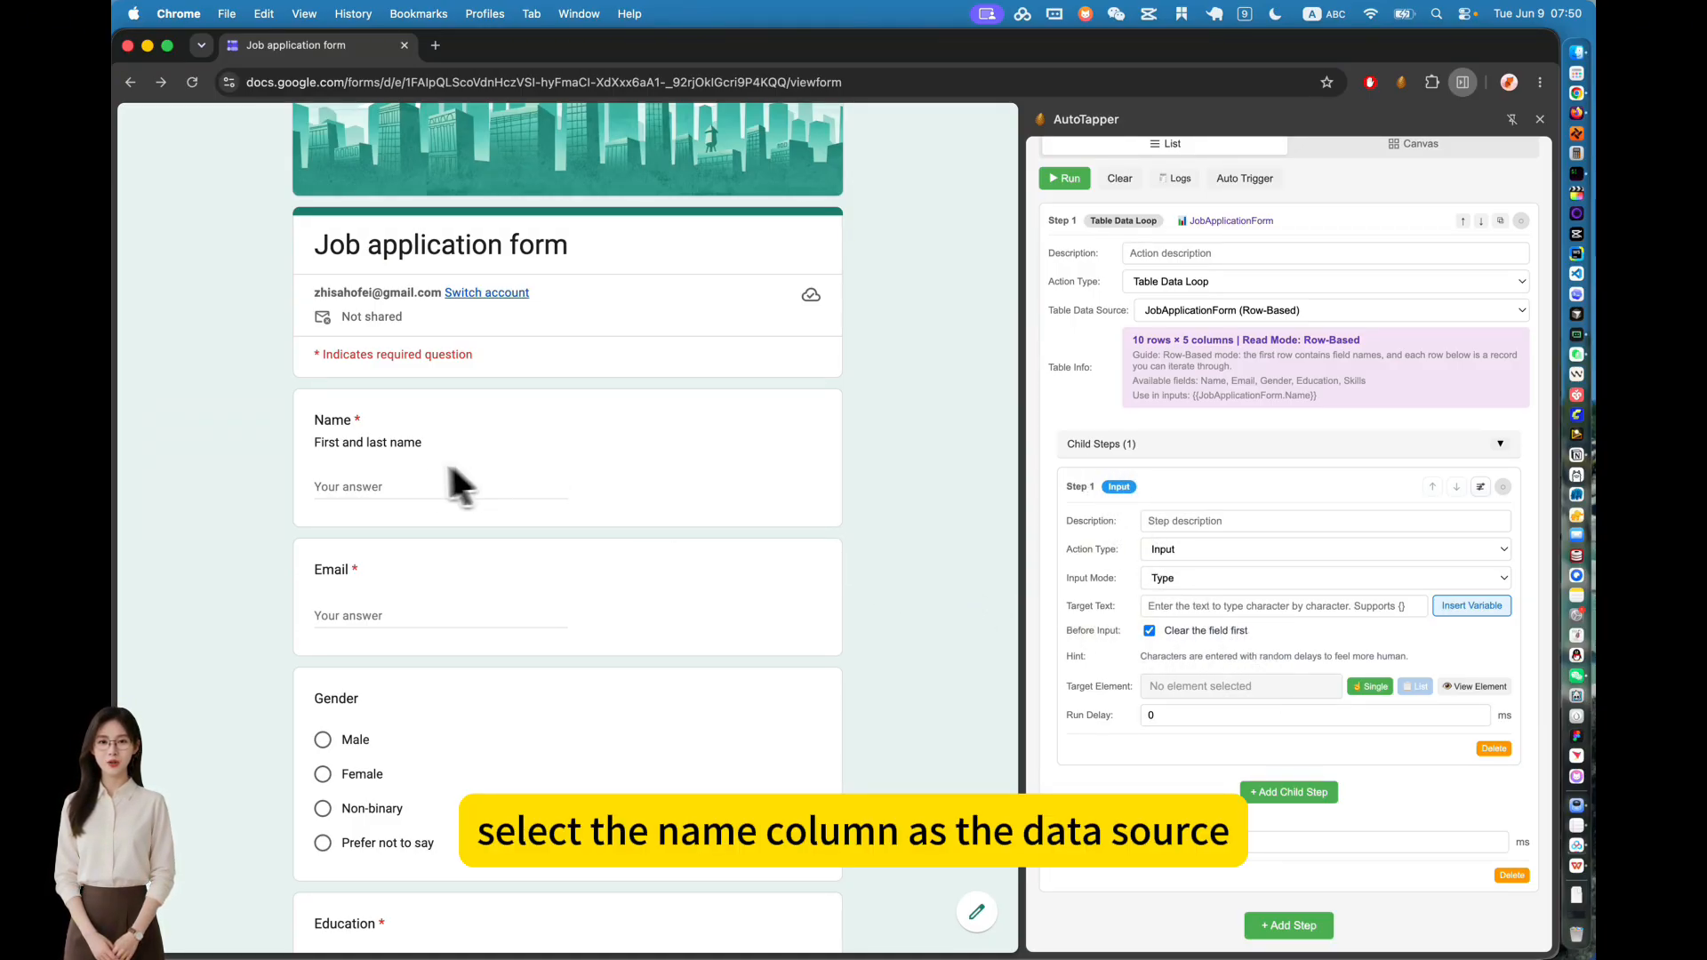
# Step: Set the child step's target text to the variable {{JobApplicationForm.Name}} and its target element to the form's Name answer field
pyautogui.moveTo(309, 419); pyautogui.dragTo(550, 524)
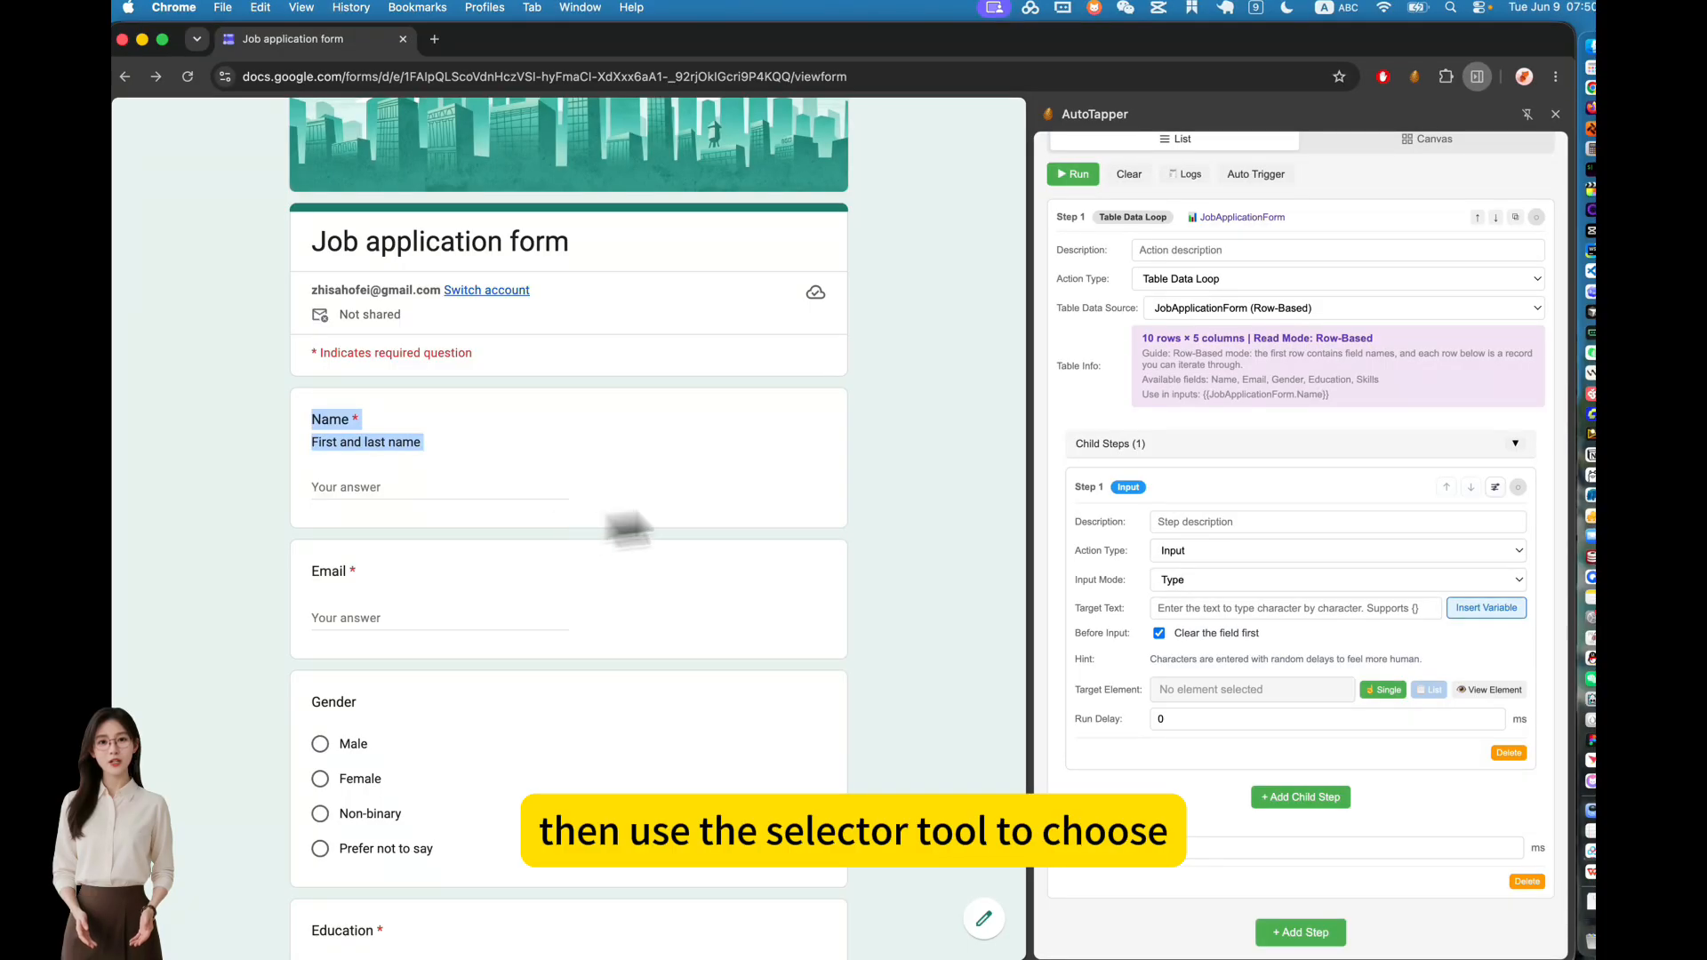
pyautogui.click(688, 503)
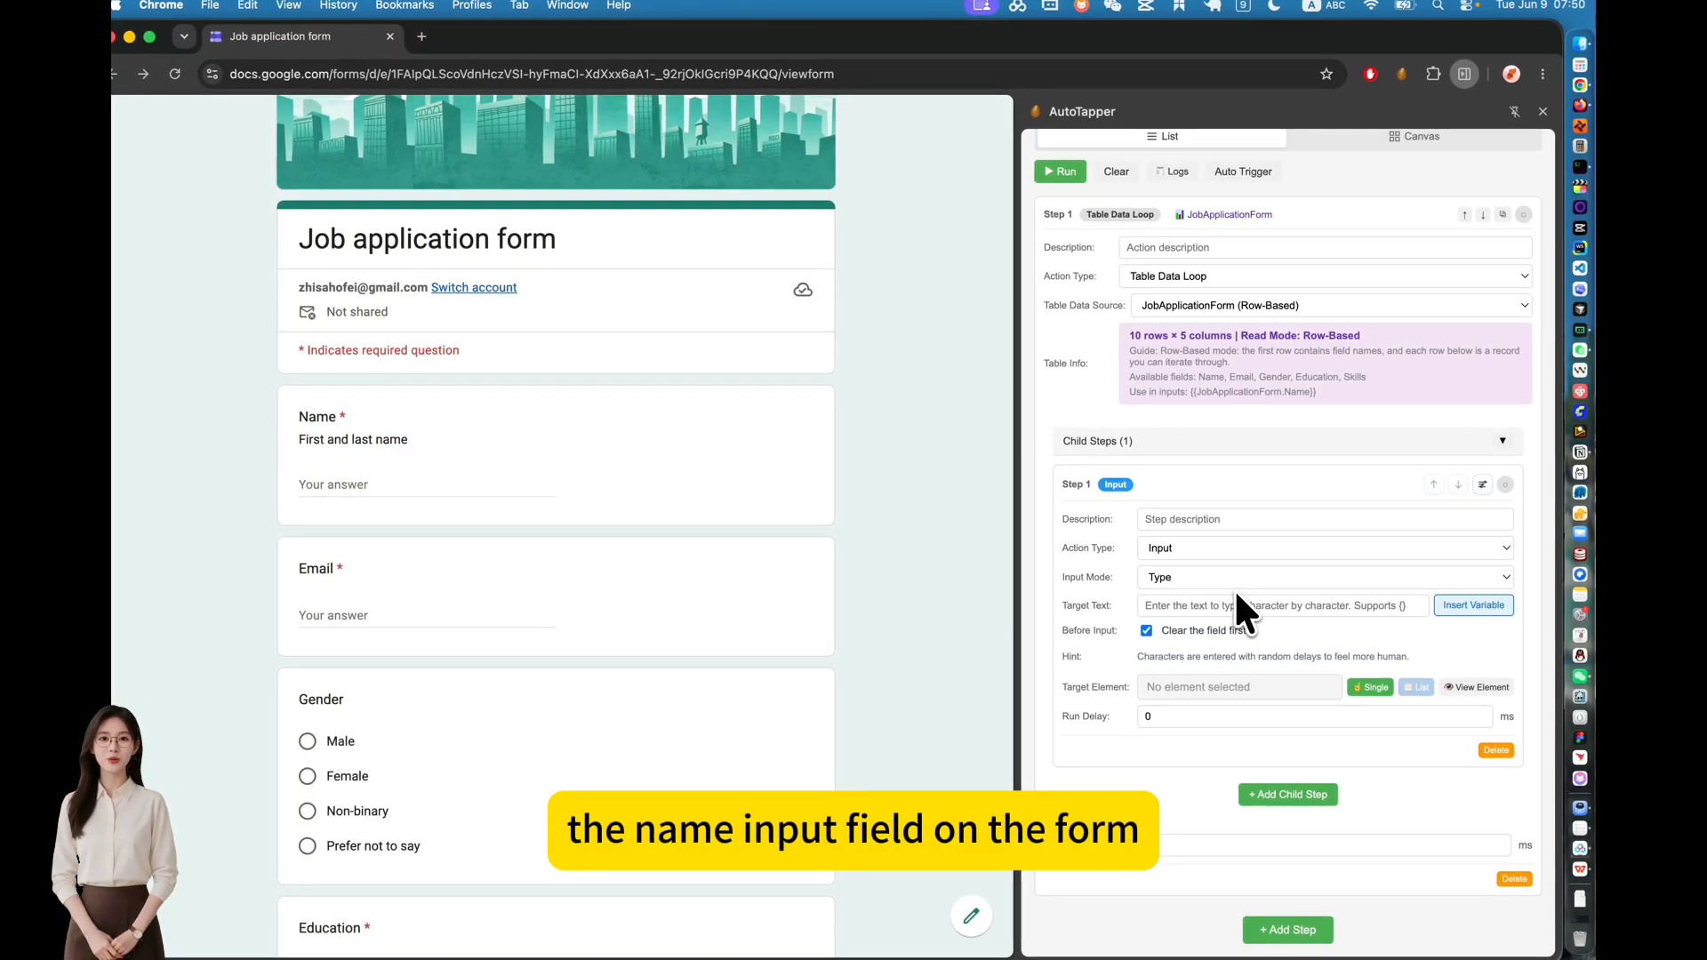
pyautogui.click(1472, 605)
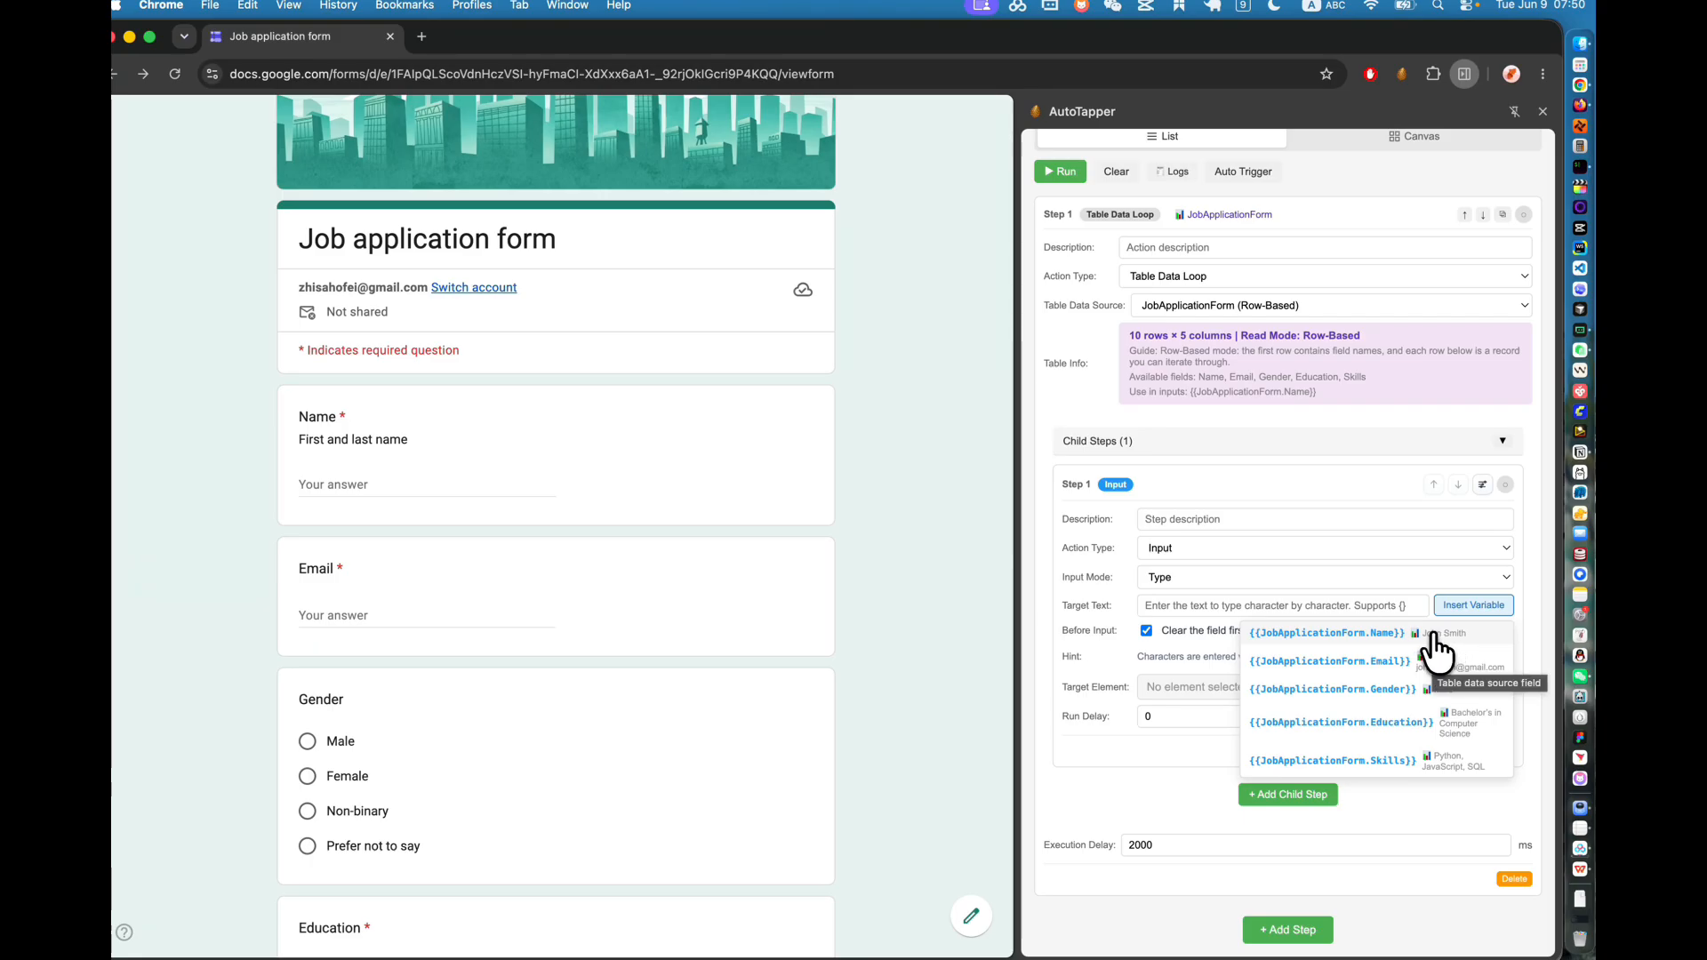
pyautogui.click(1438, 633)
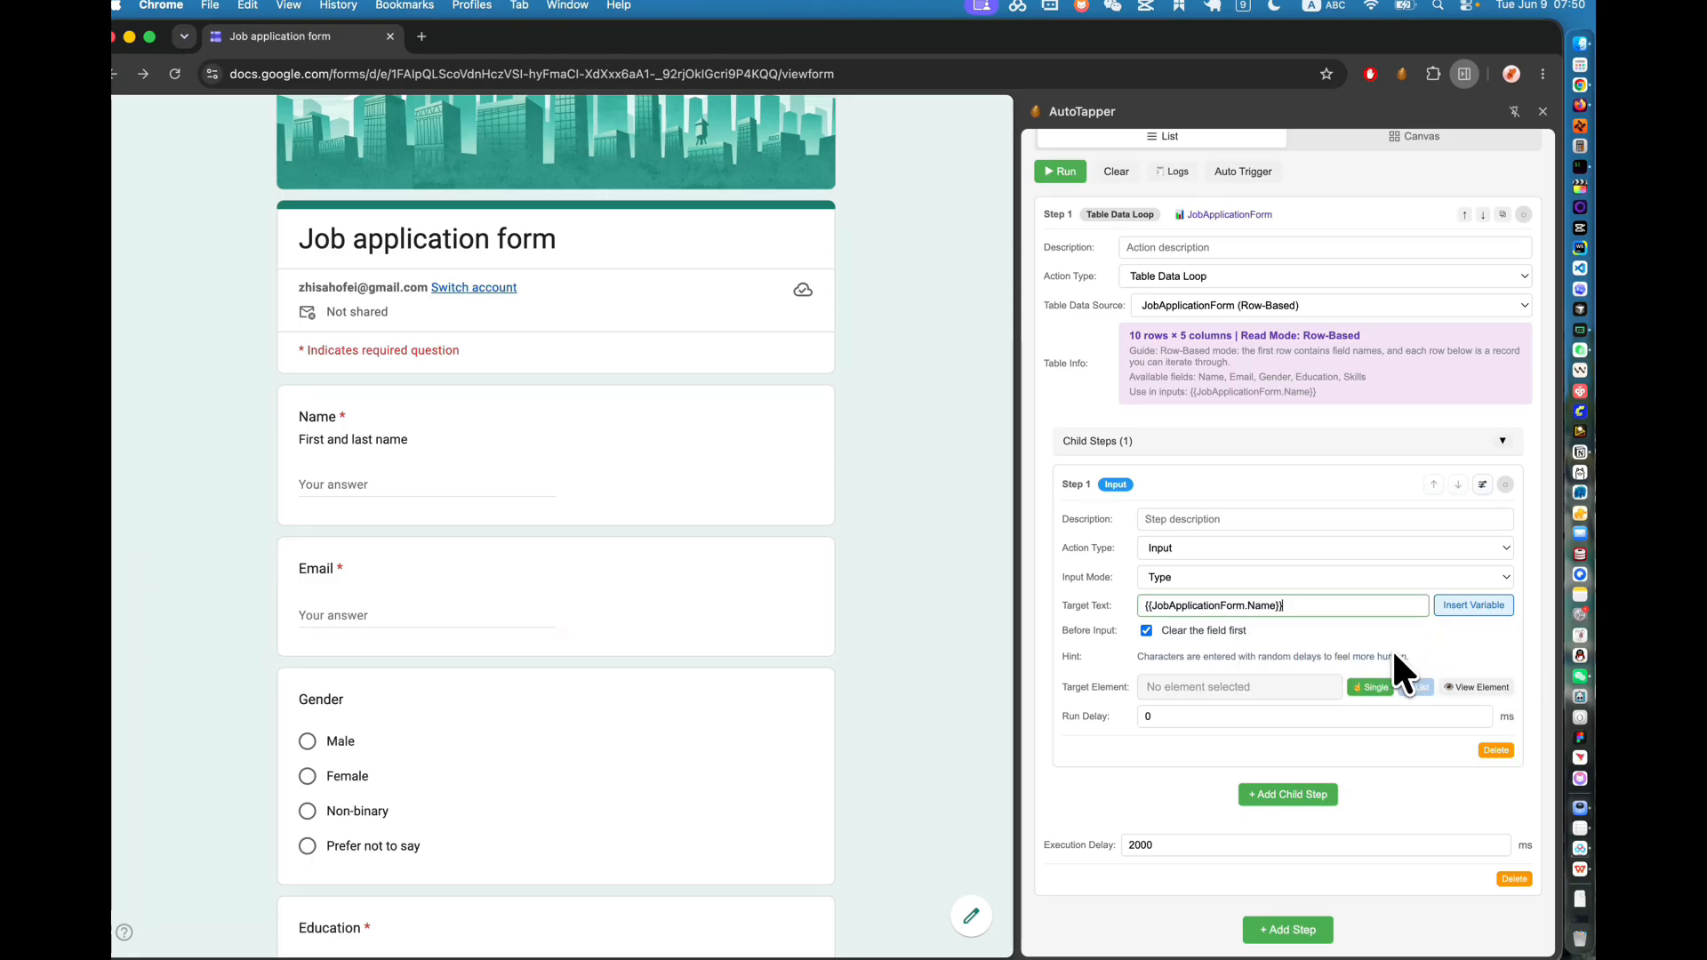
pyautogui.click(1371, 688)
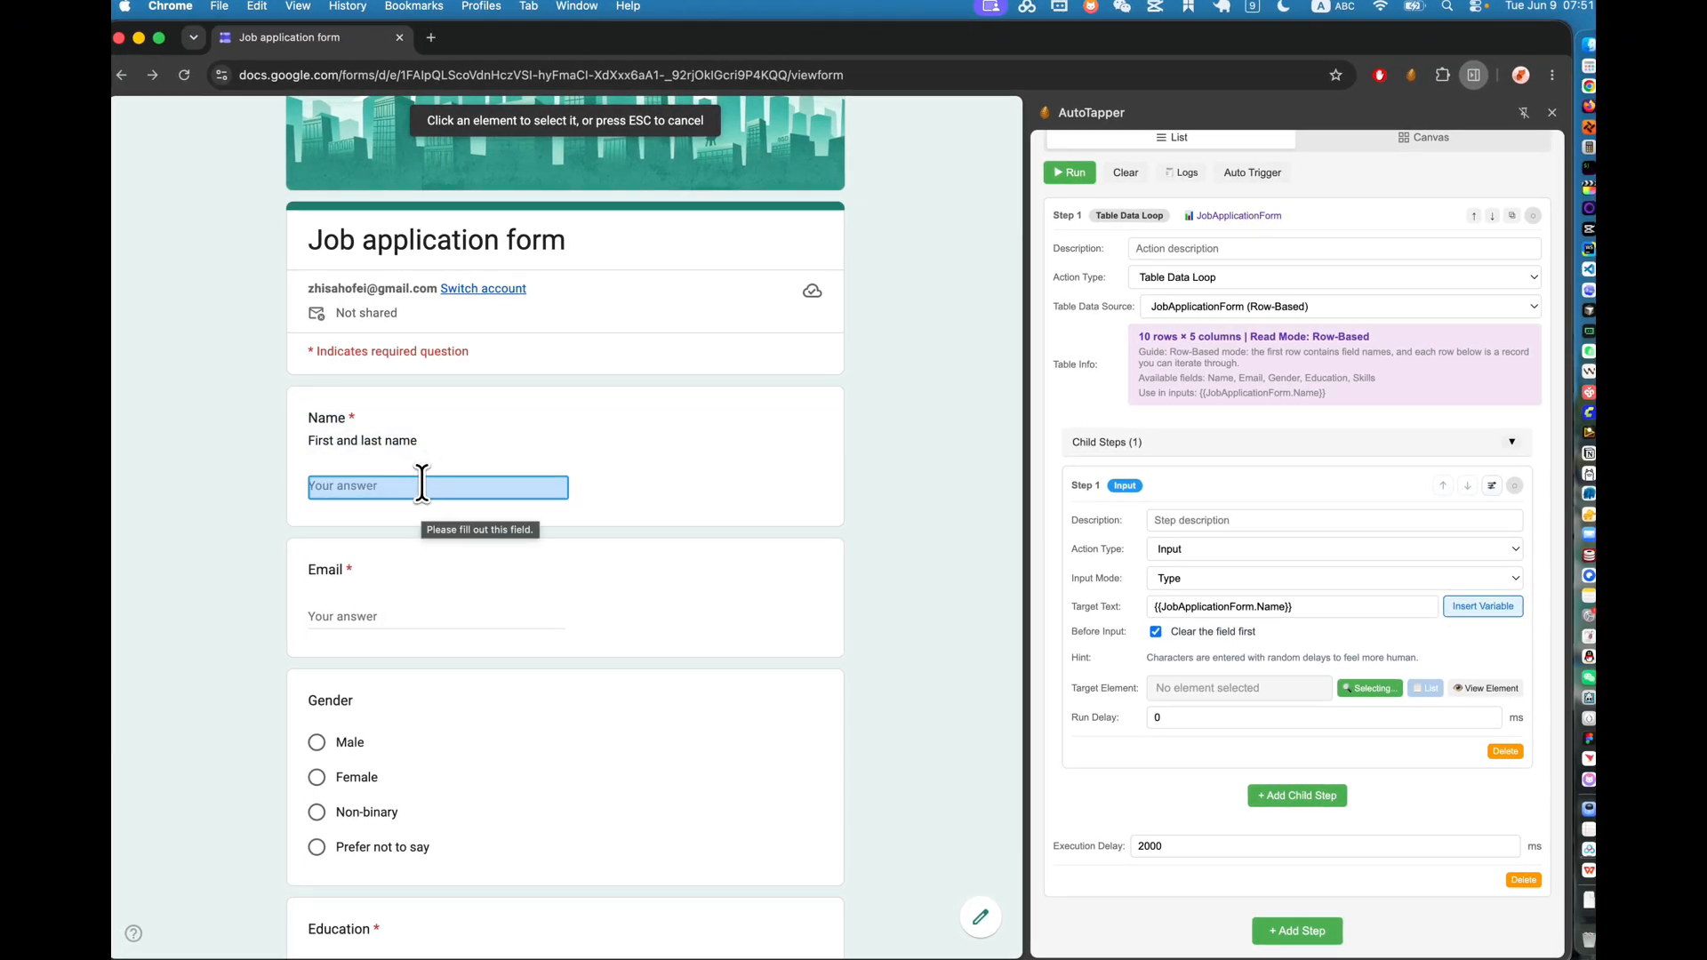
pyautogui.click(421, 483)
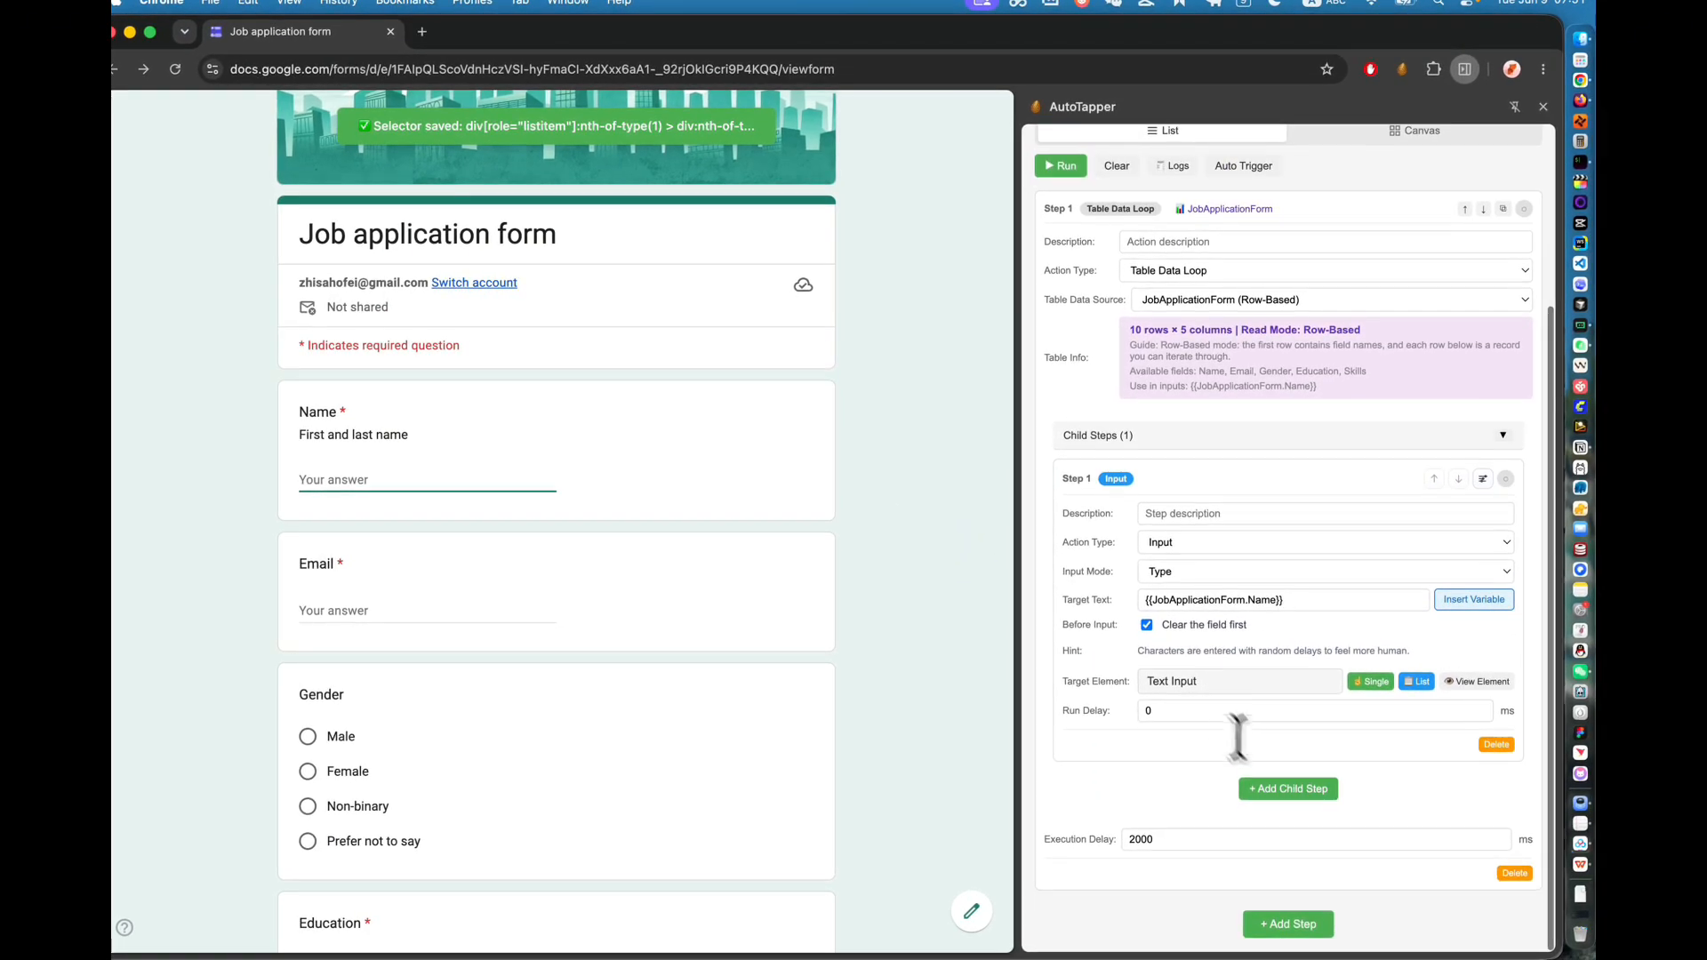
# Step: Add a second child step inside the table data loop and set its action type to Input
pyautogui.click(1283, 790)
pyautogui.click(1193, 674)
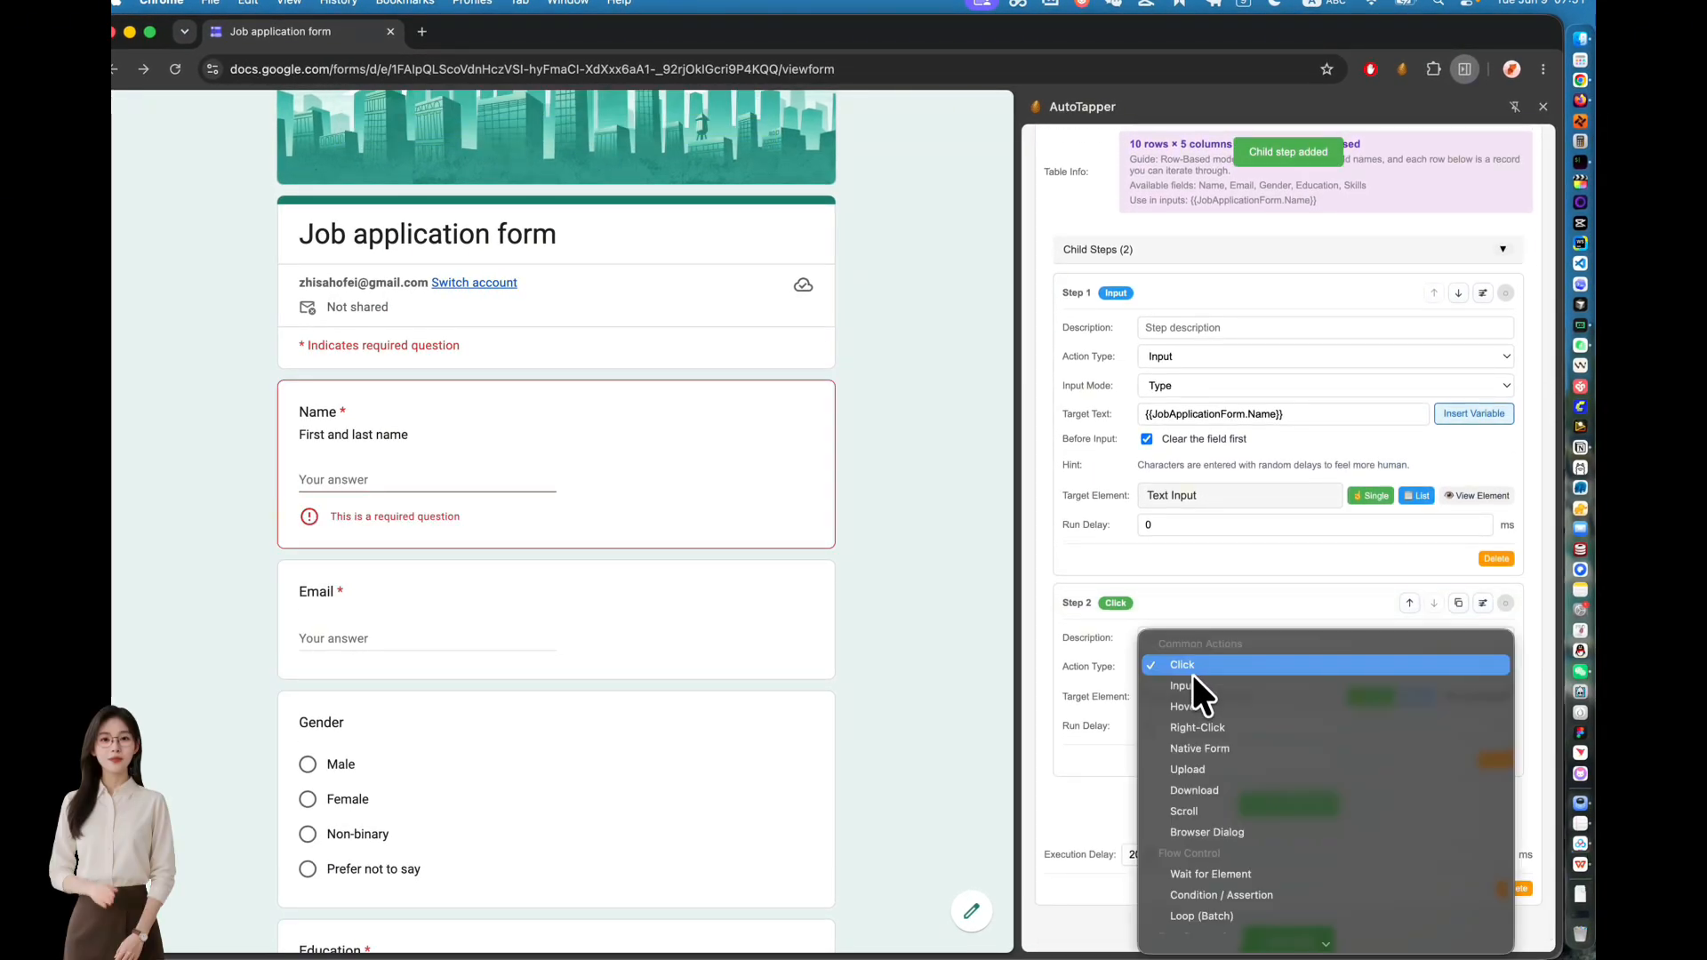
pyautogui.click(1193, 683)
# Step: Set the second child step's target text to the variable {{JobApplicationForm.Email}} and its target element to the form's Email answer field
pyautogui.click(1466, 726)
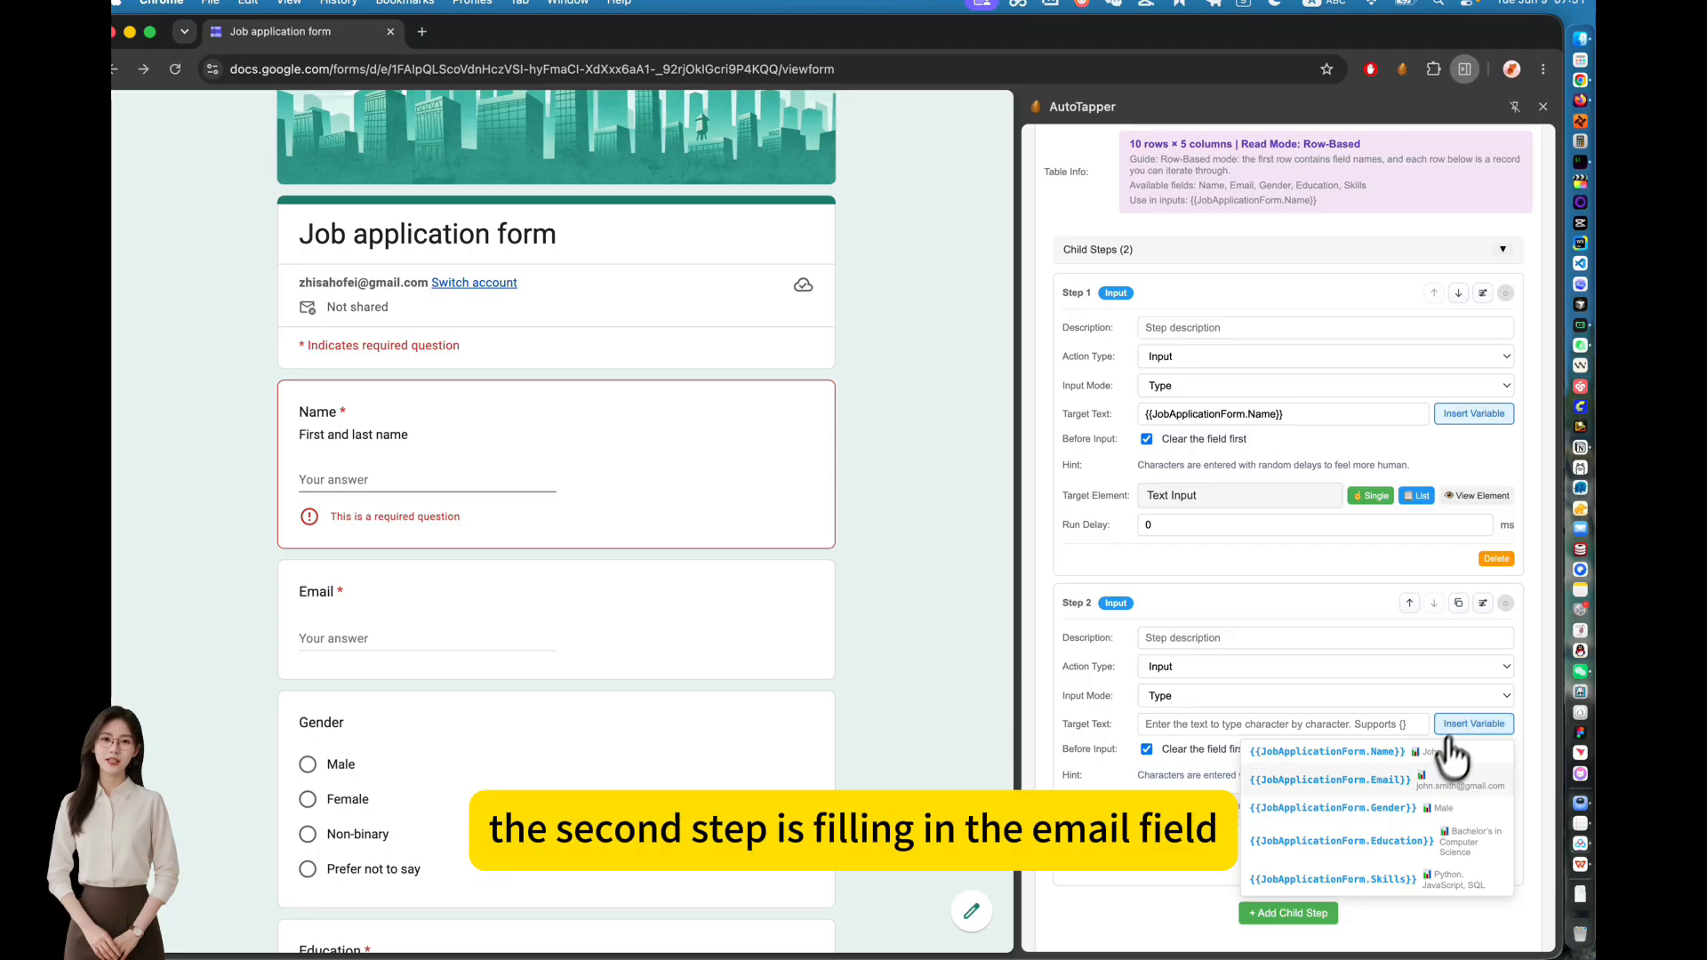
pyautogui.click(1398, 789)
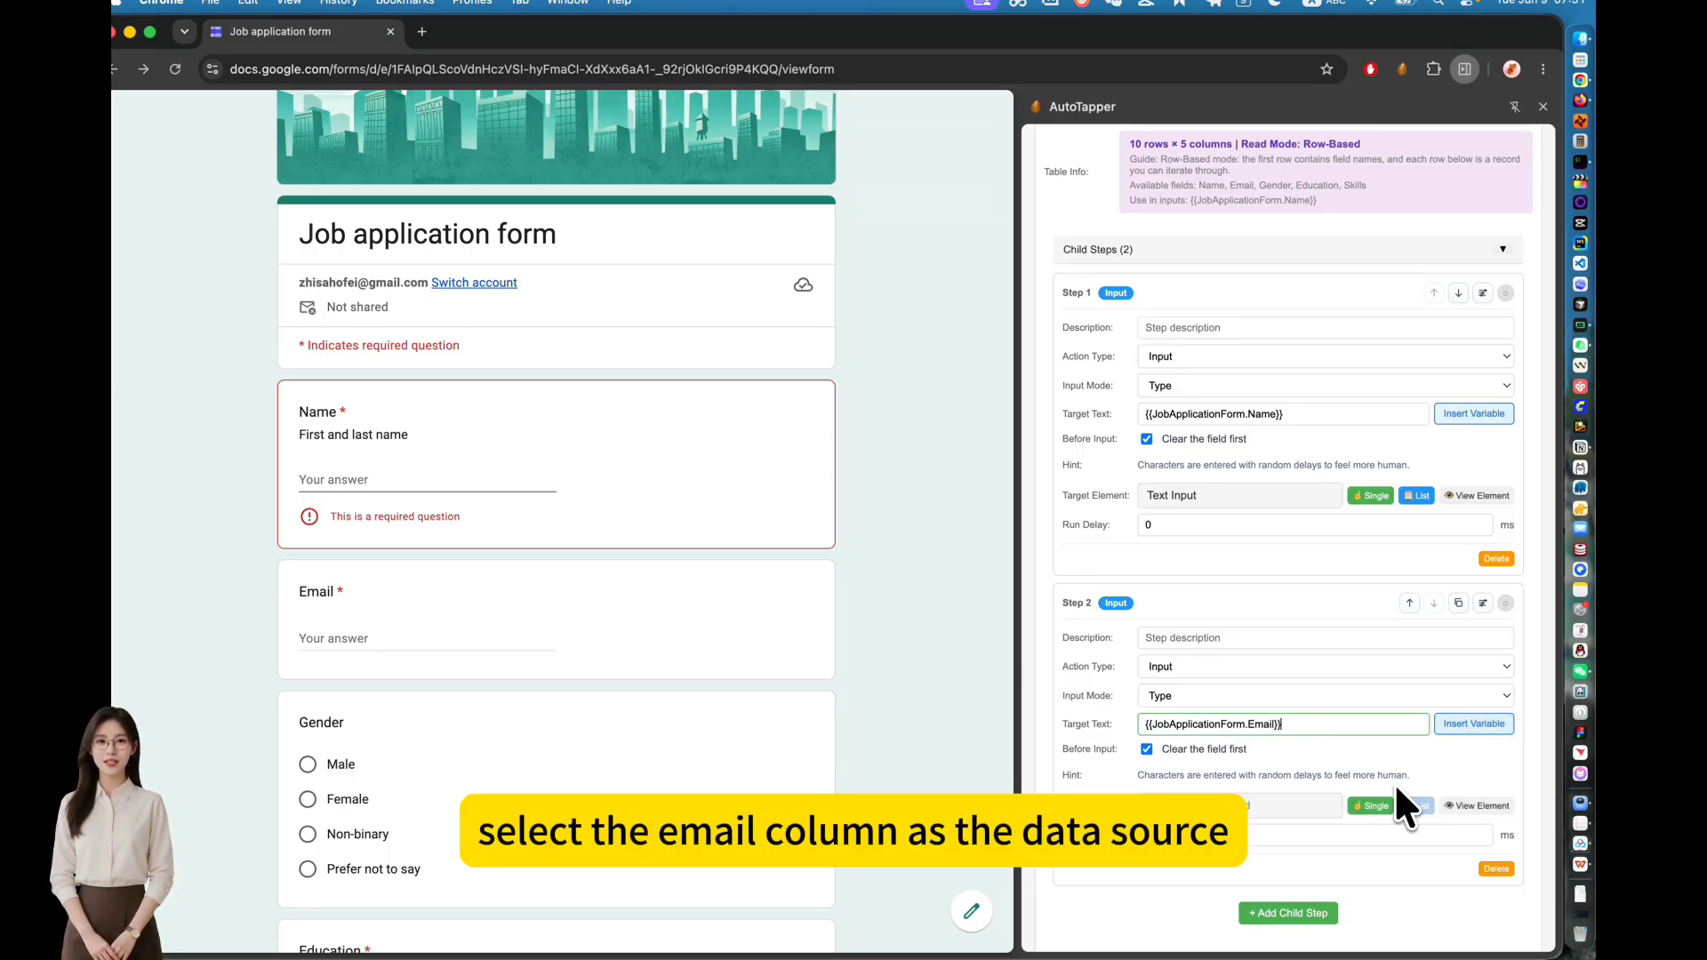
pyautogui.click(1377, 805)
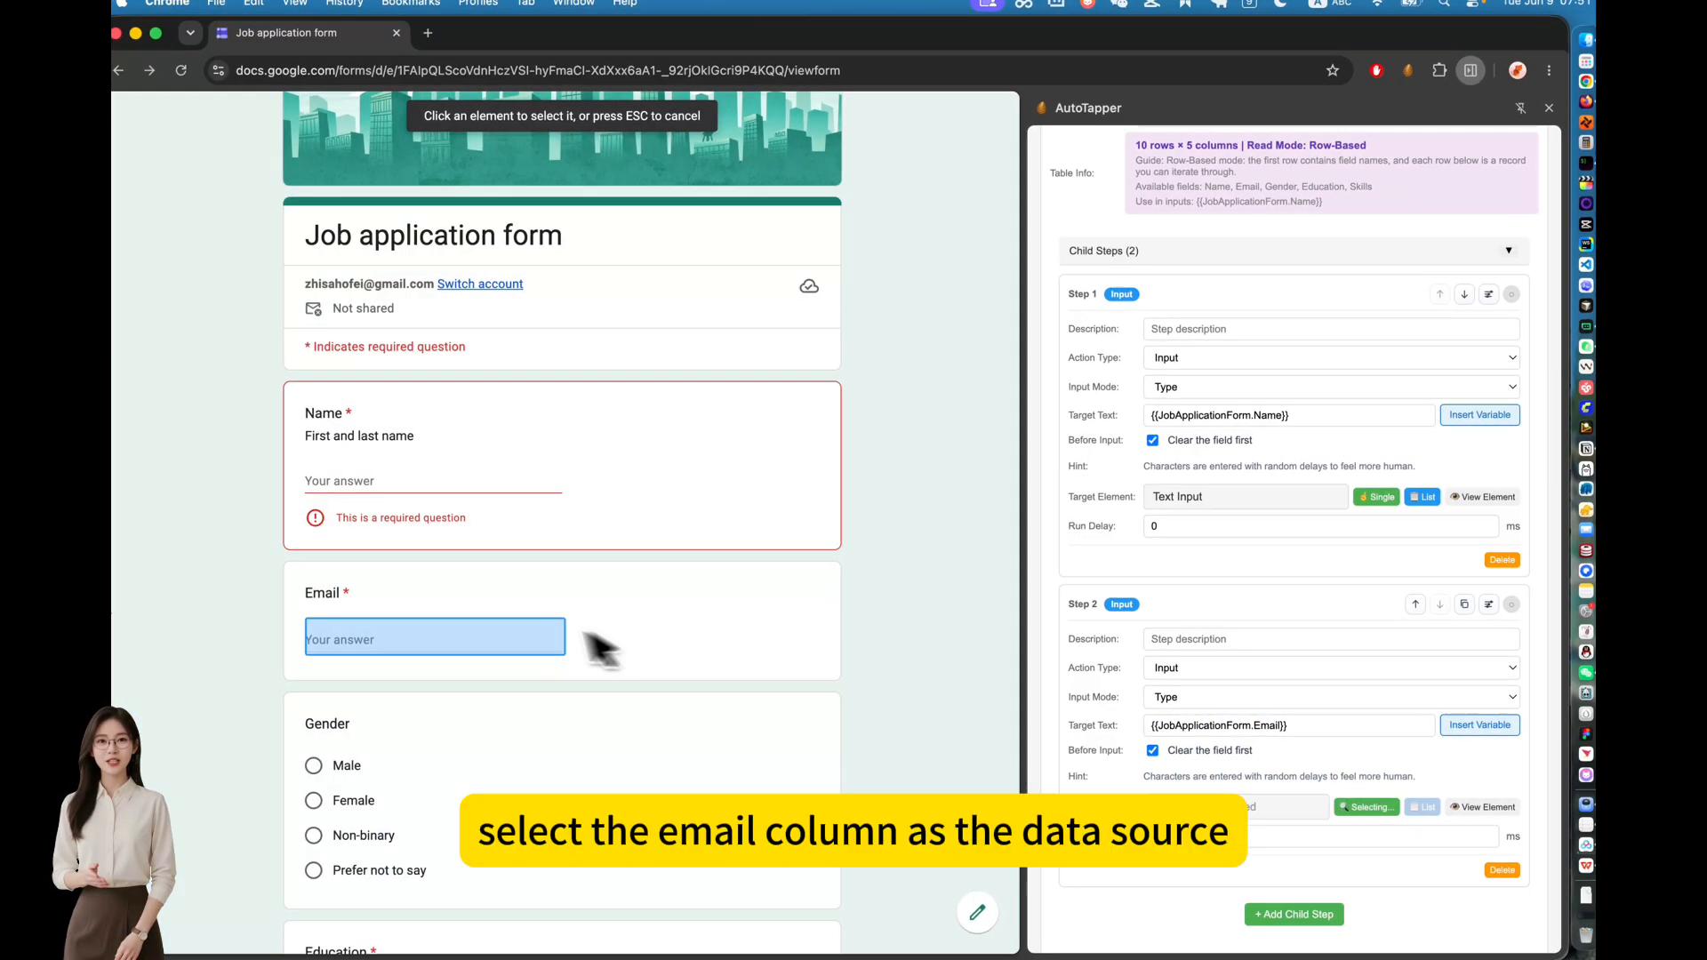
pyautogui.click(488, 641)
# Step: Add a third child step to the loop and set its action type to Native Form
pyautogui.scroll(-2, 1189, 744)
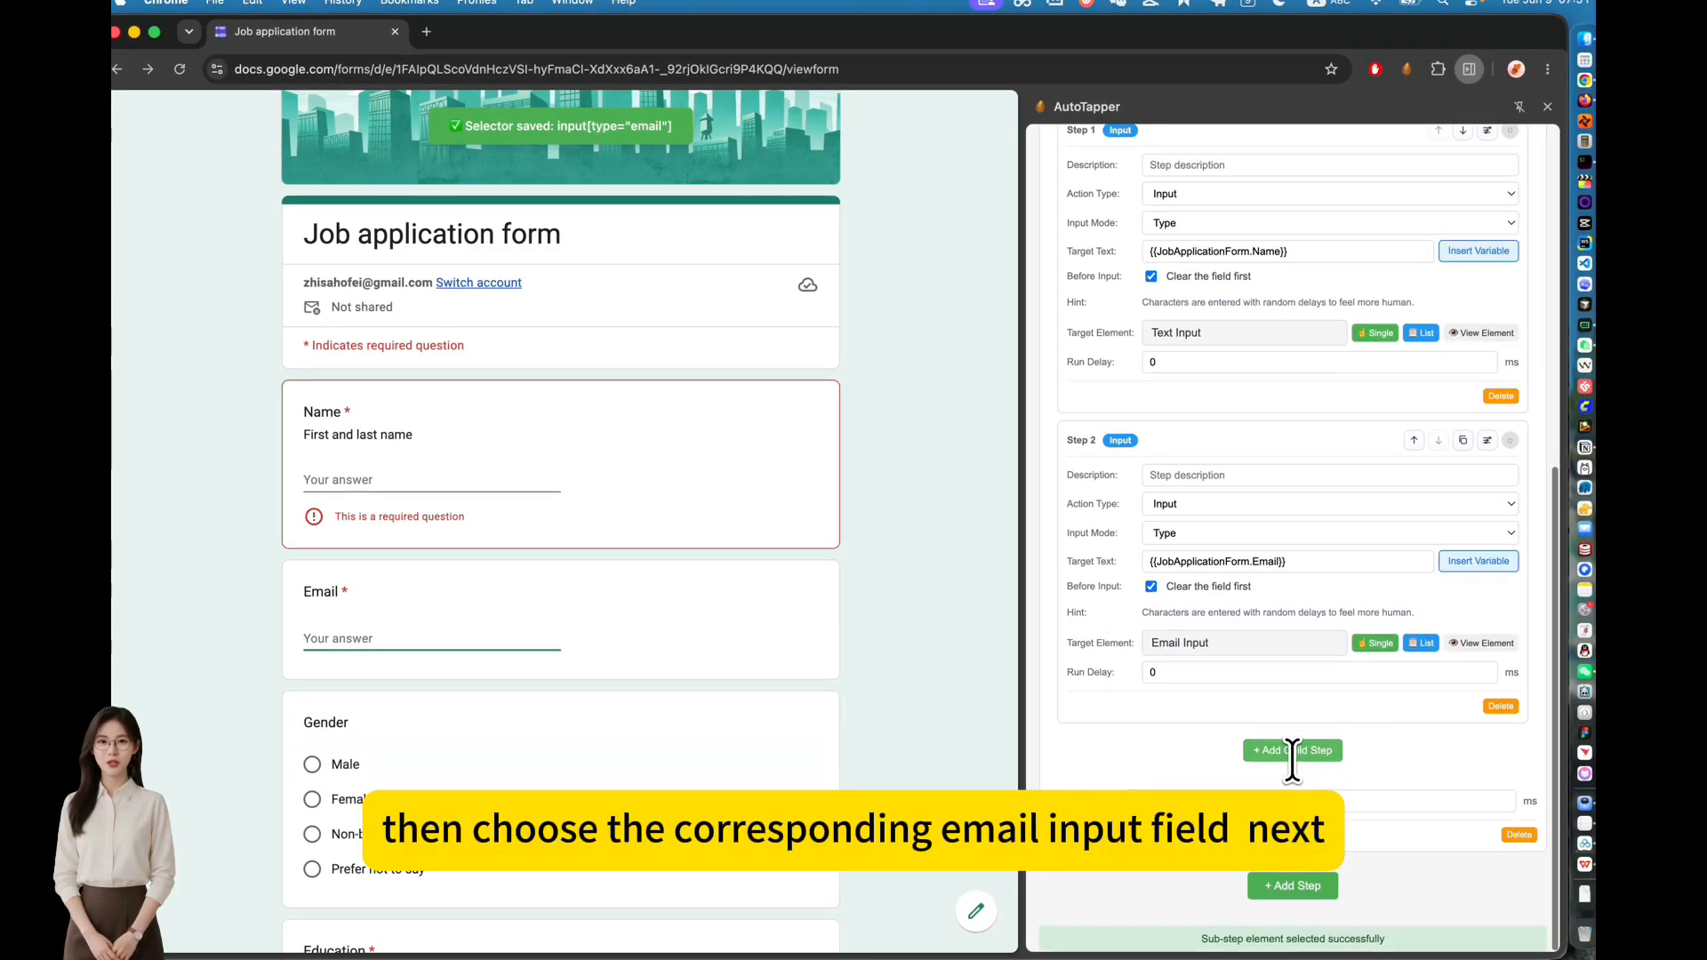
pyautogui.click(1292, 751)
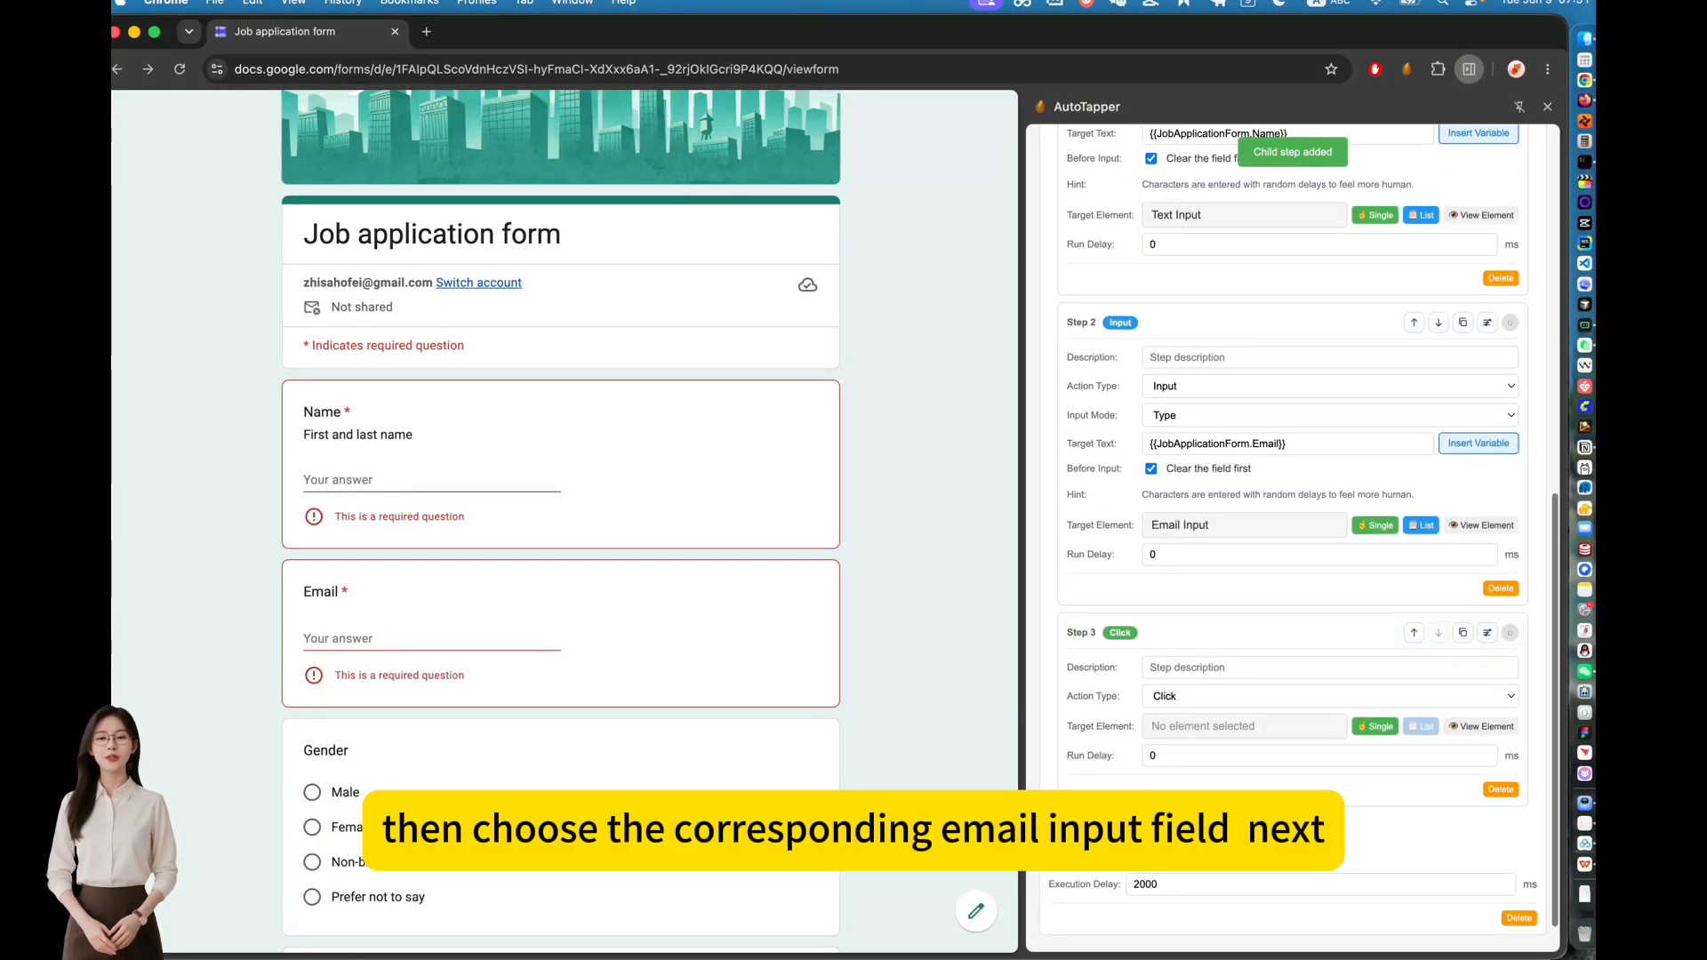
pyautogui.scroll(-5, 560, 533)
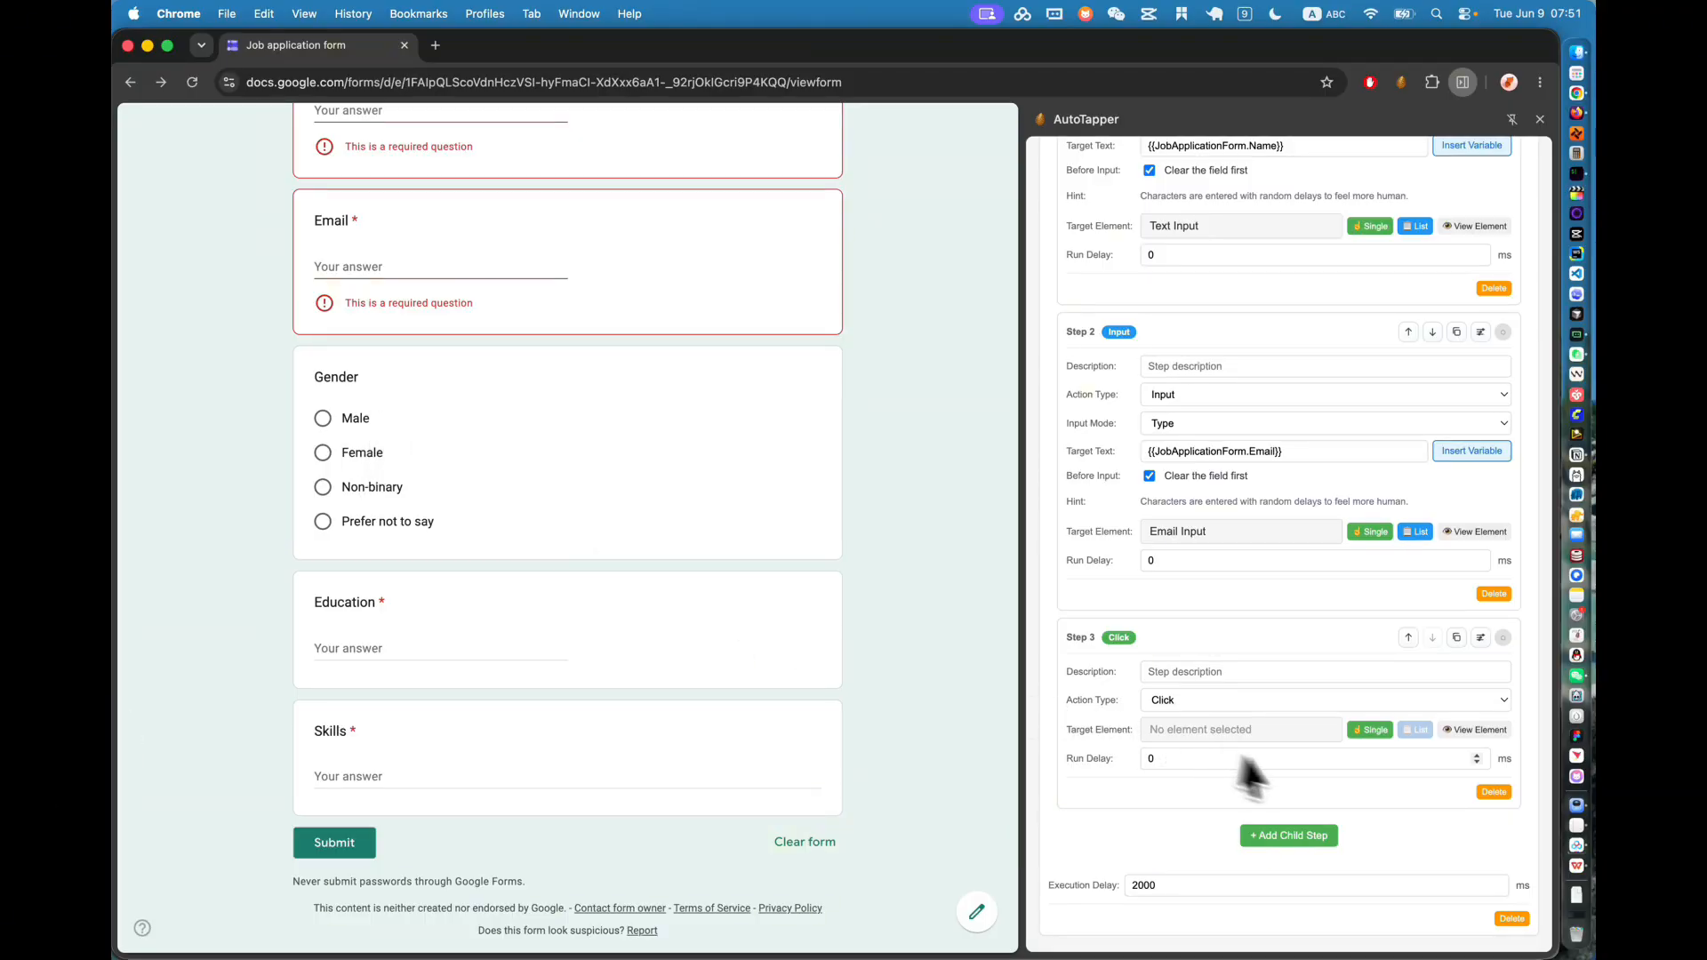
pyautogui.click(1232, 699)
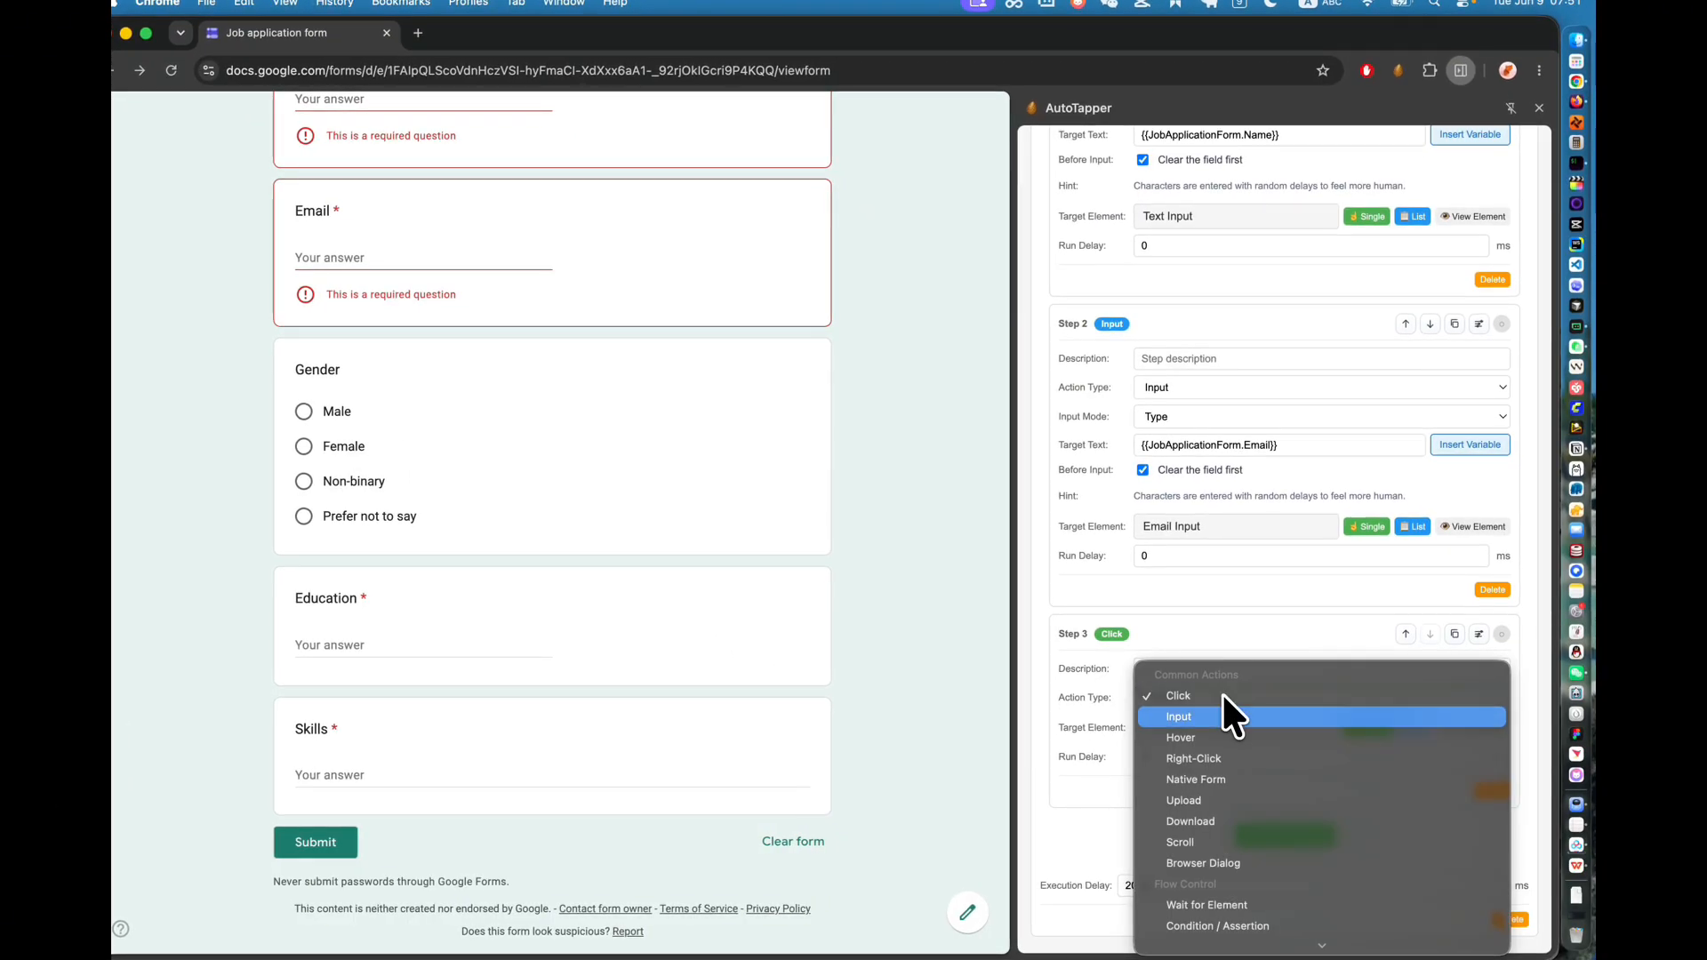
pyautogui.click(1236, 780)
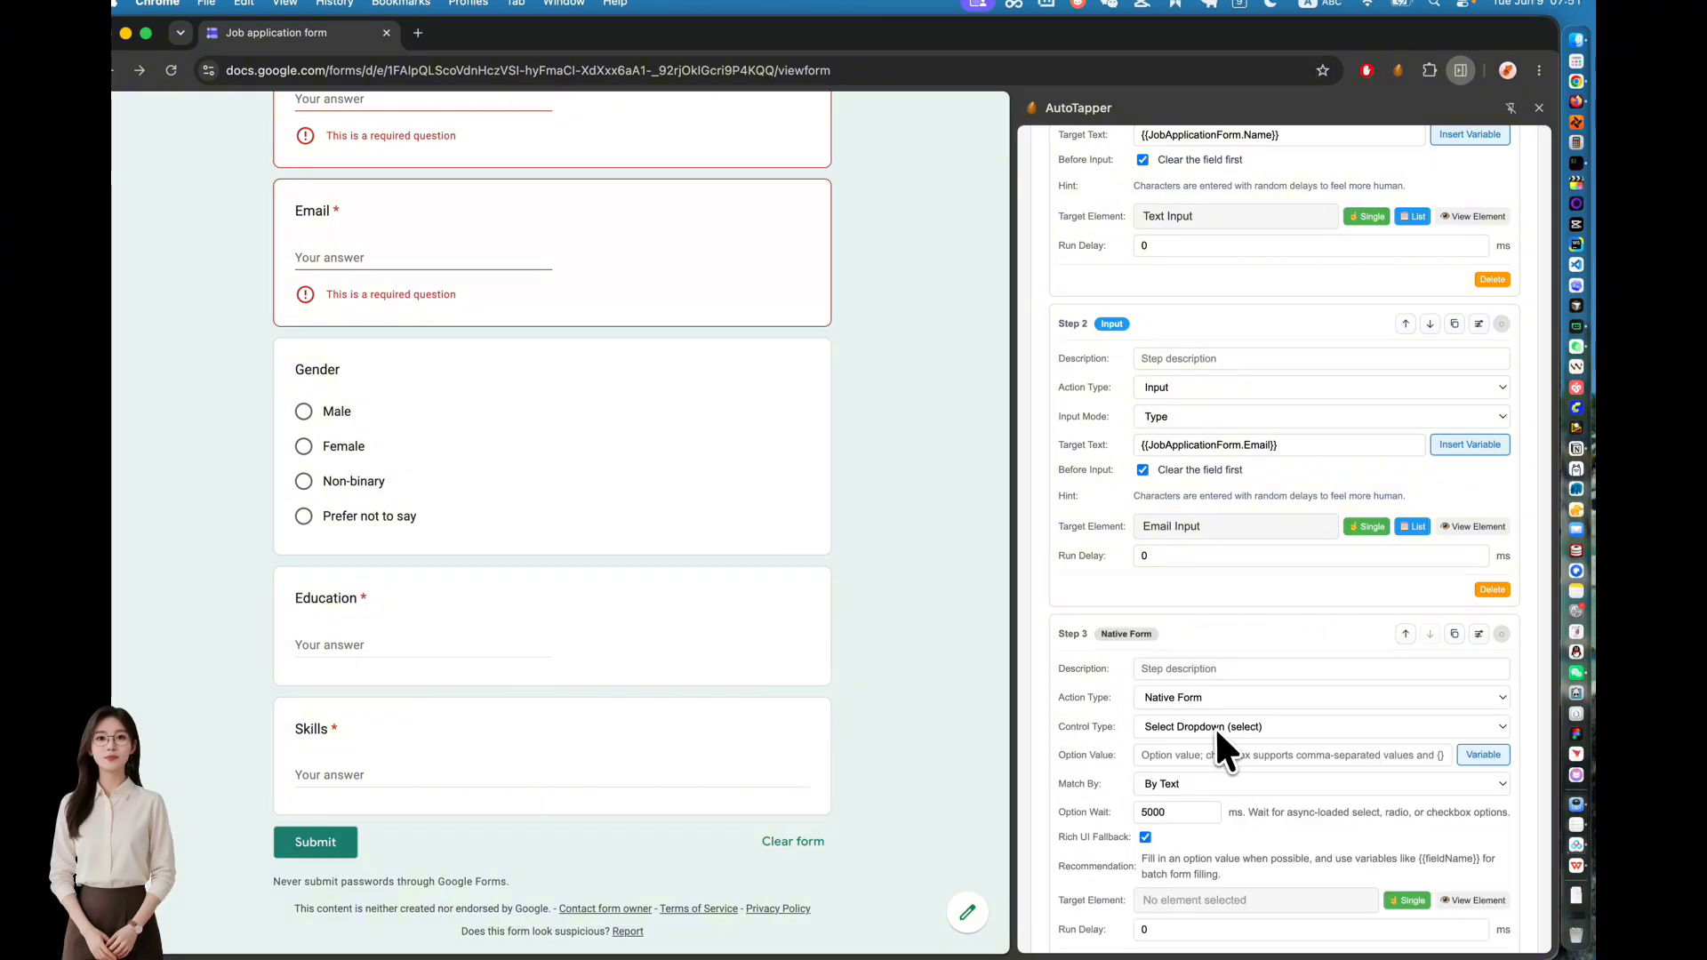
# Step: Set the Native Form step's control type to Radio Button (radio) and its option value to the variable {{JobApplicationForm.Gender}}
pyautogui.scroll(-2, 1214, 727)
pyautogui.scroll(-1, 1224, 640)
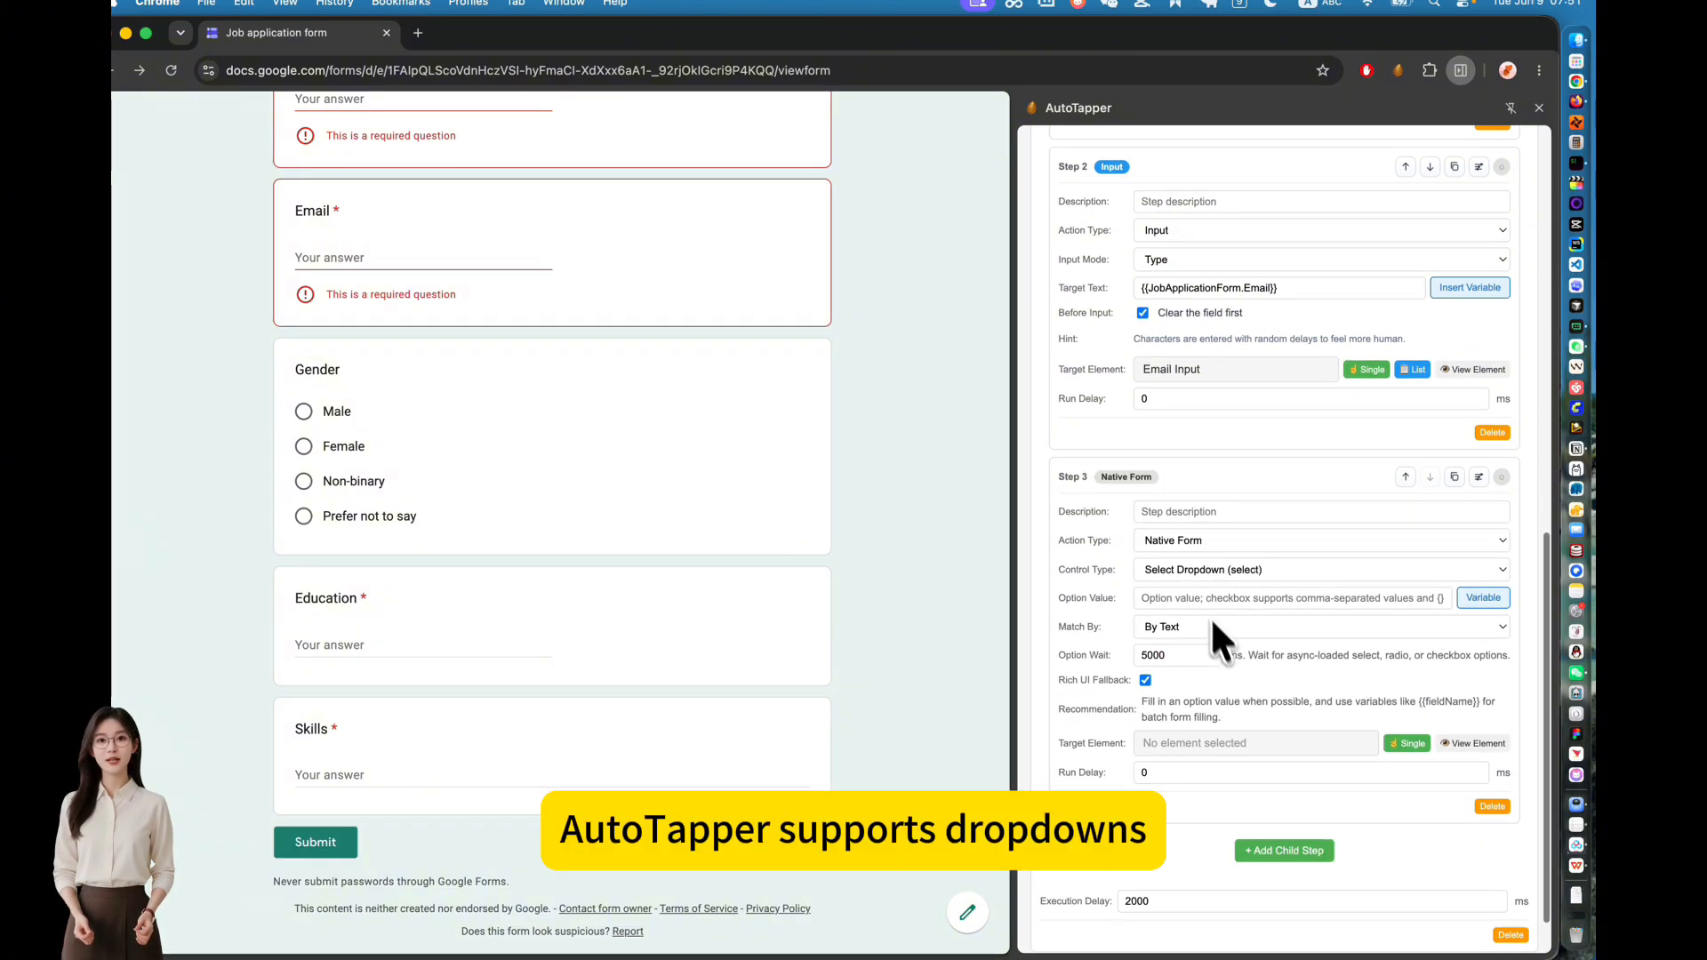
pyautogui.click(1280, 571)
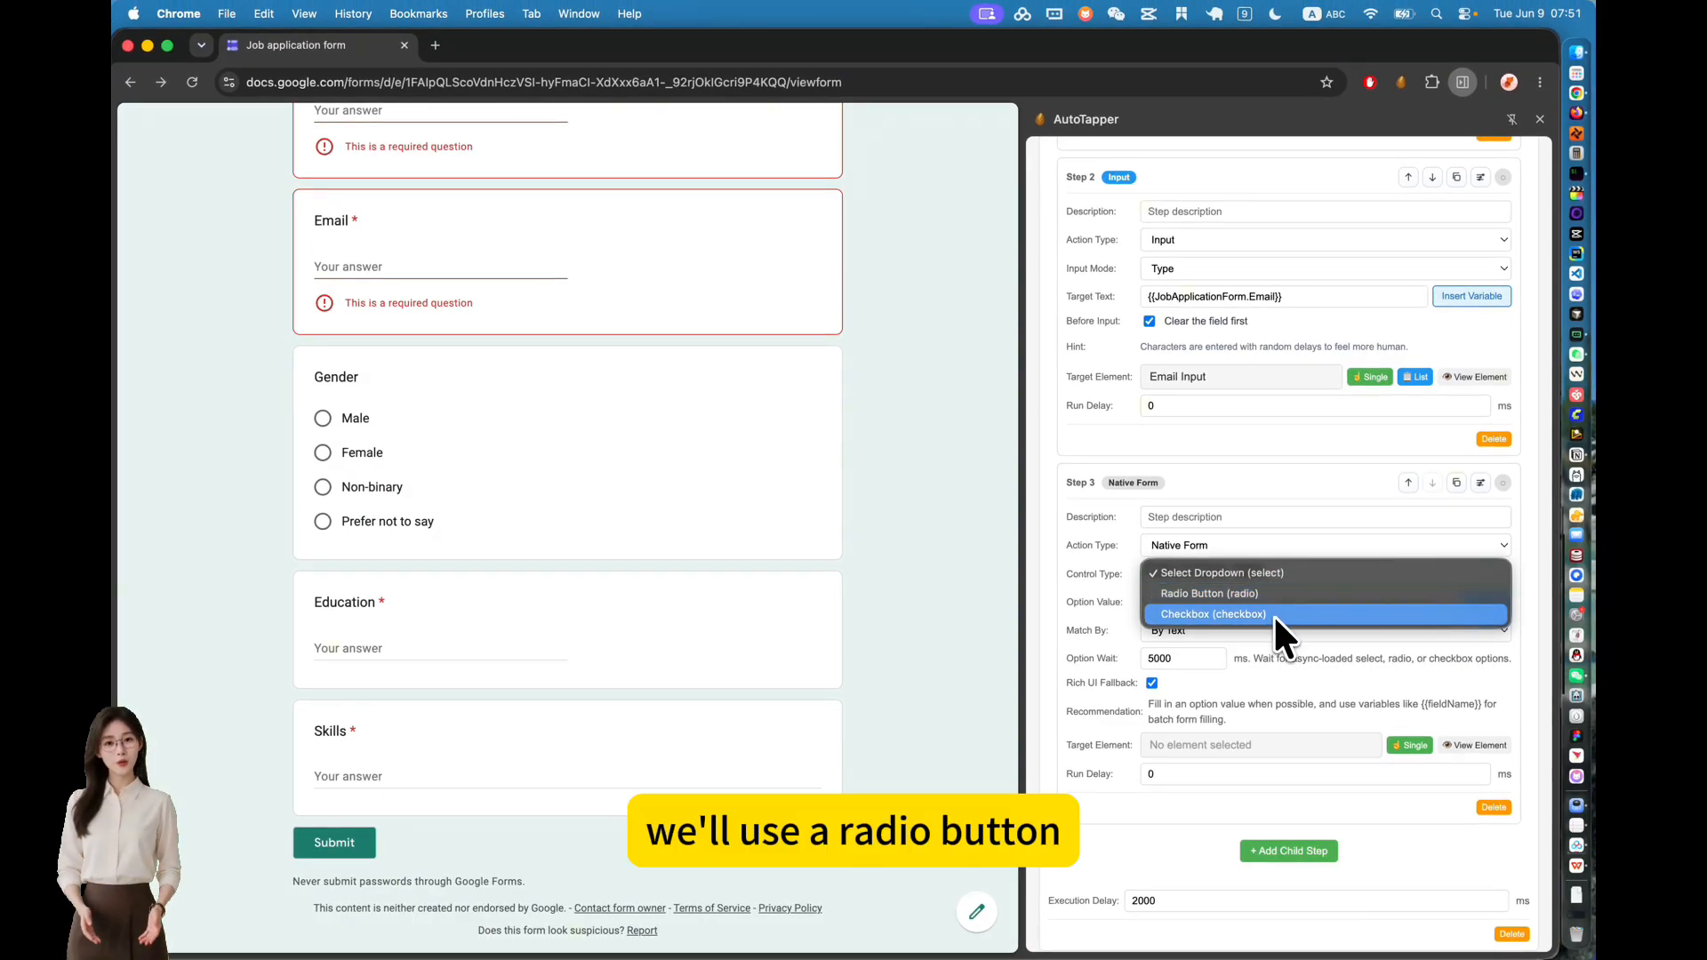
pyautogui.click(1281, 592)
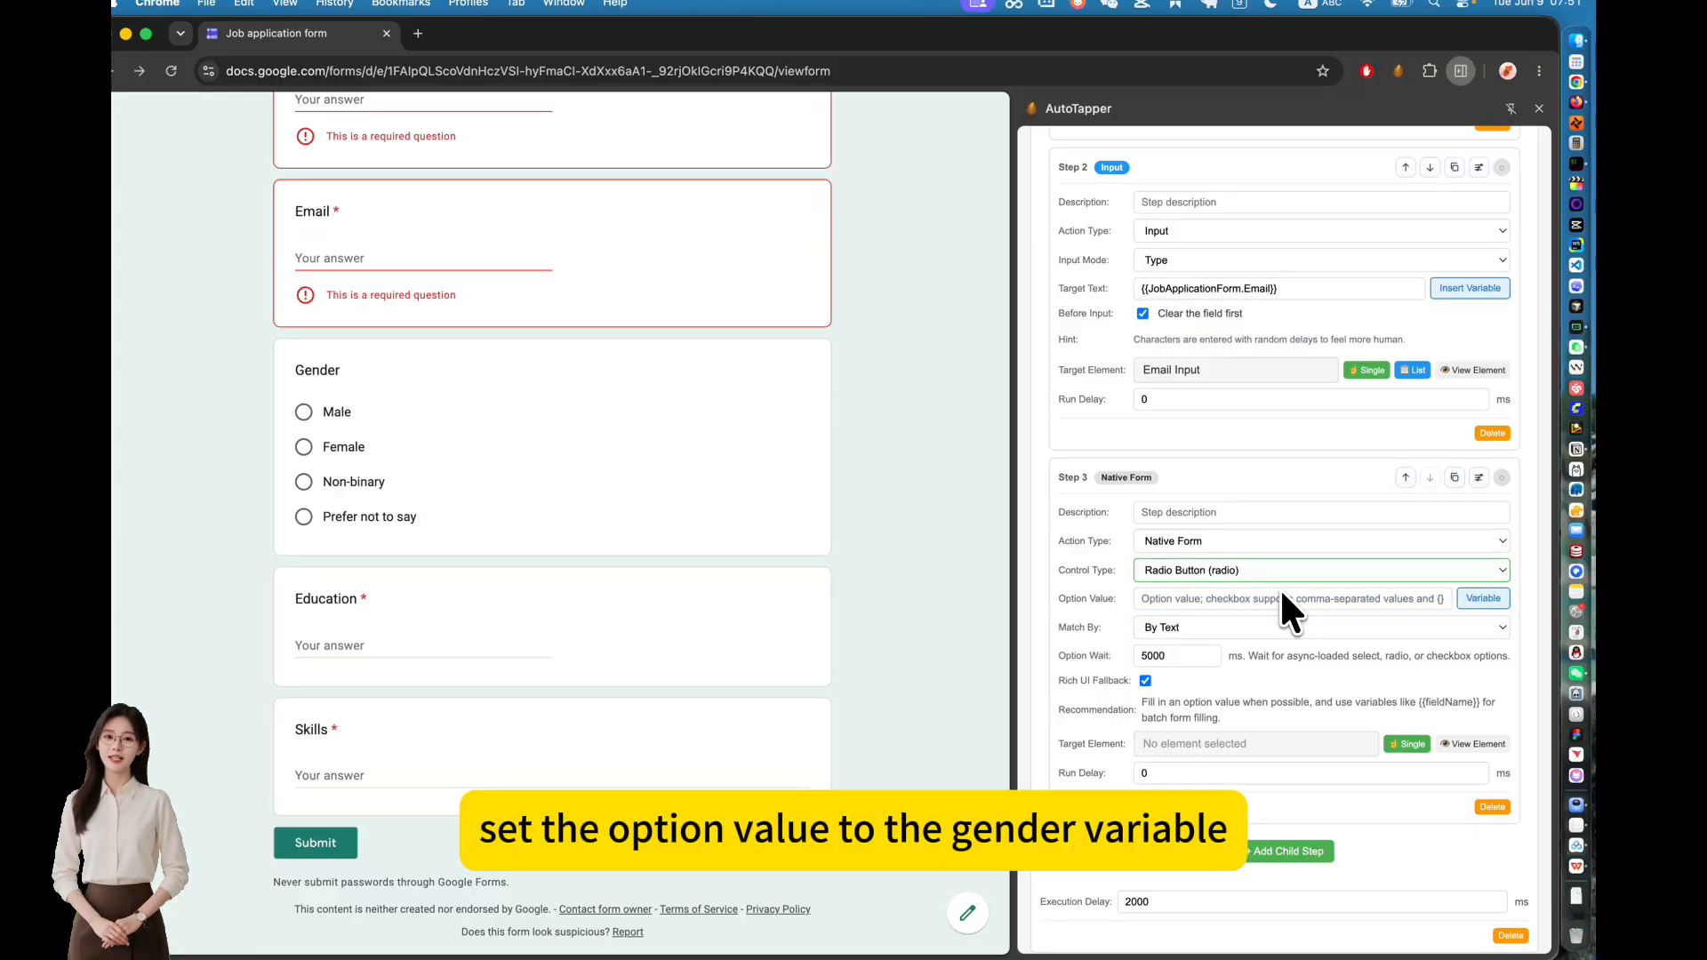
pyautogui.click(1483, 600)
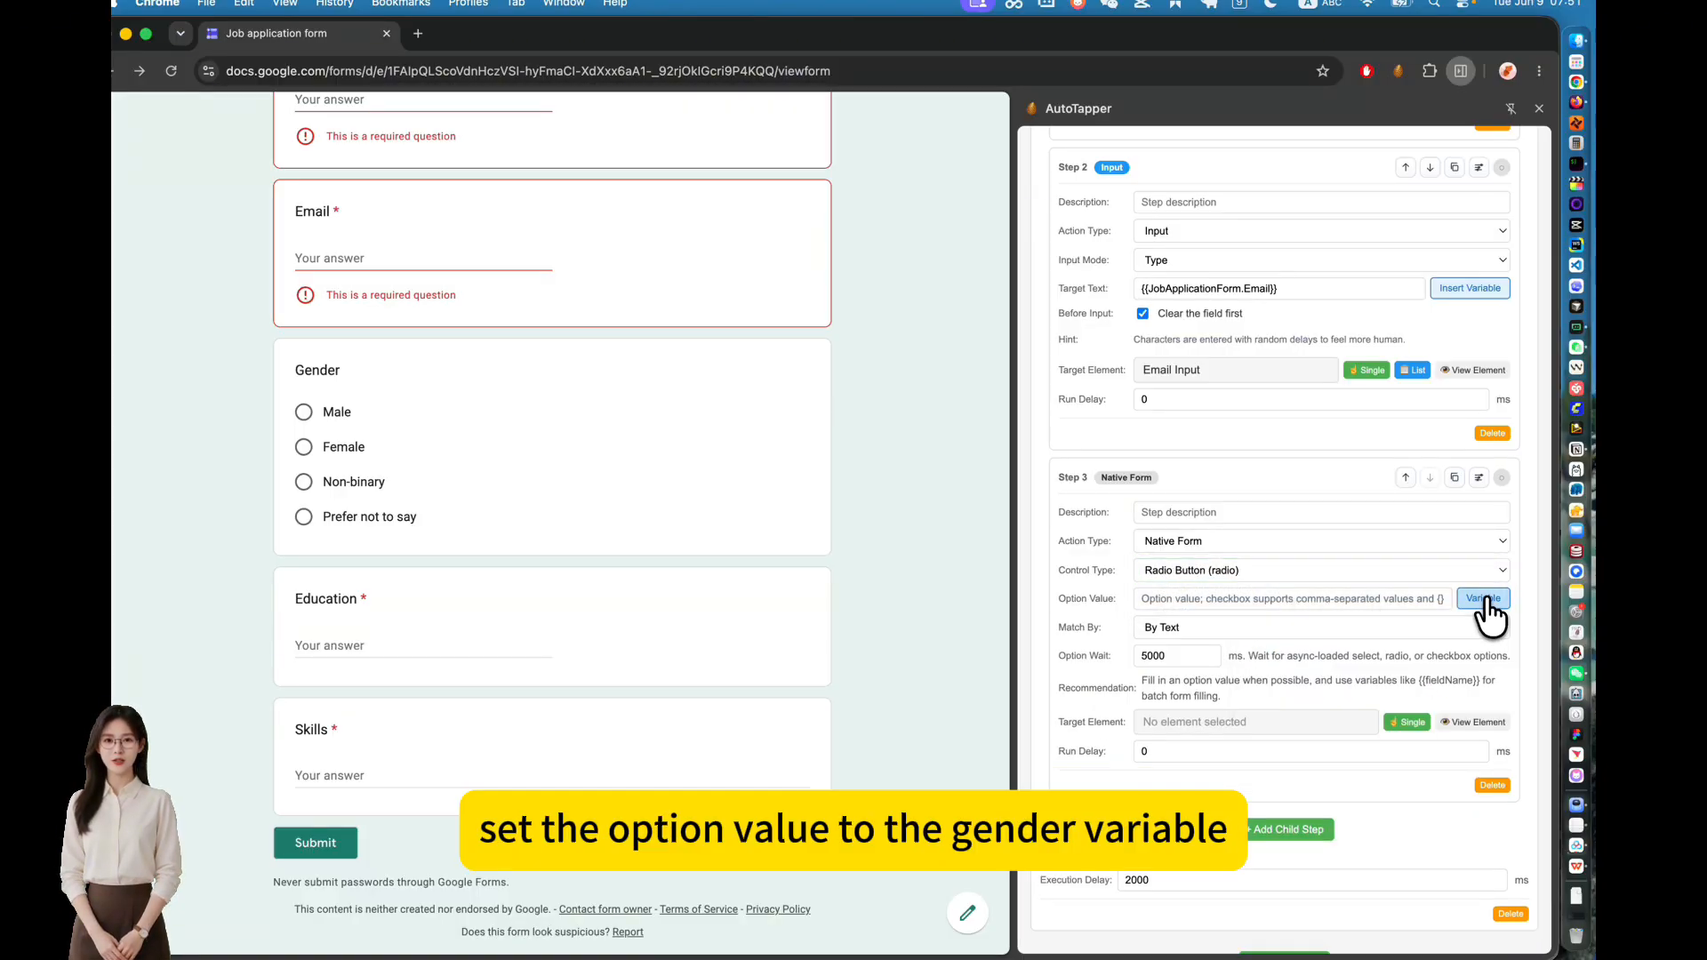
pyautogui.click(1483, 601)
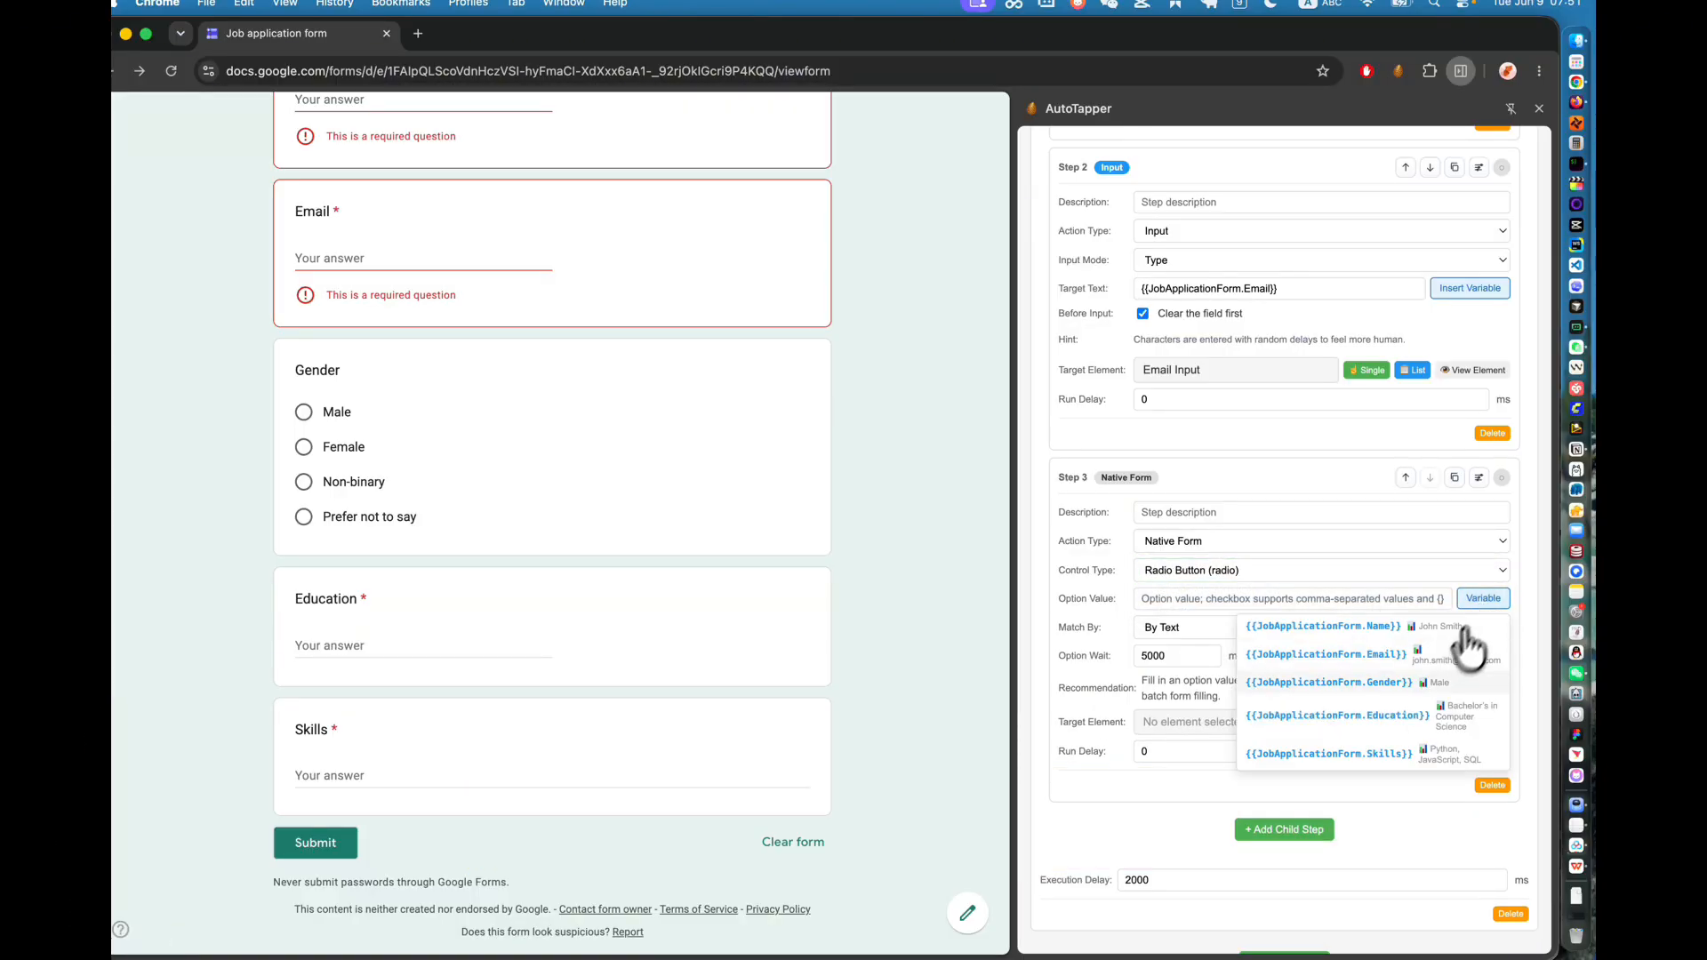
pyautogui.click(1425, 683)
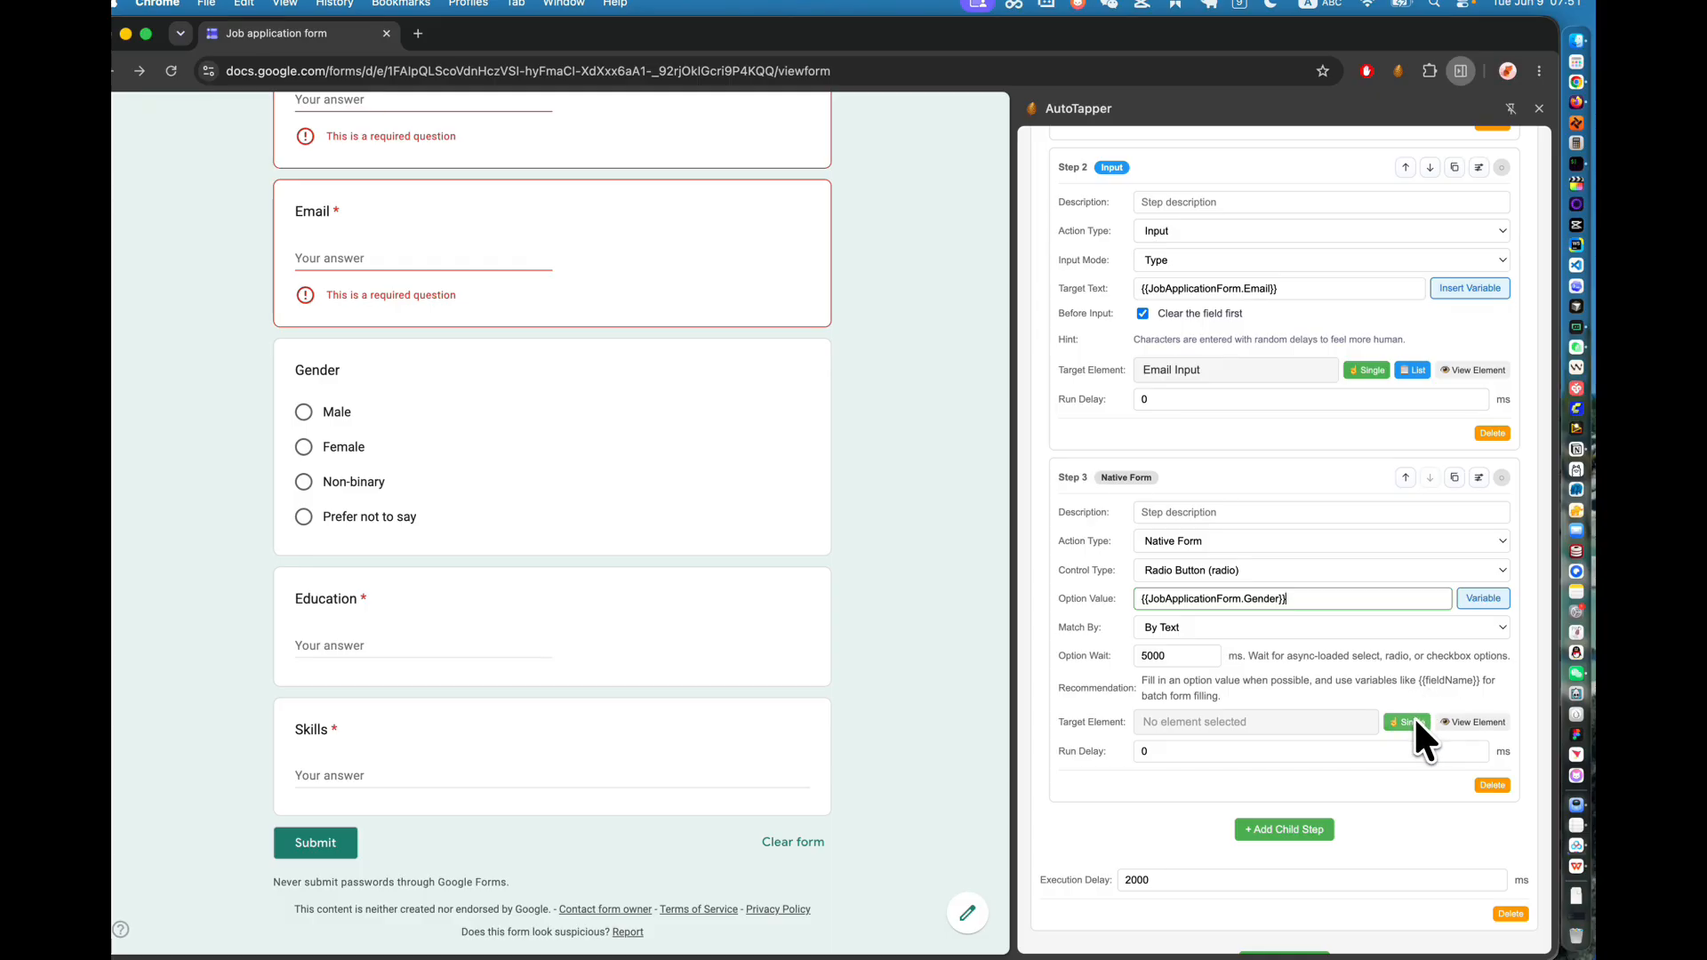
# Step: Review the Native Form step's option matching modes, keeping By Text
pyautogui.click(1266, 625)
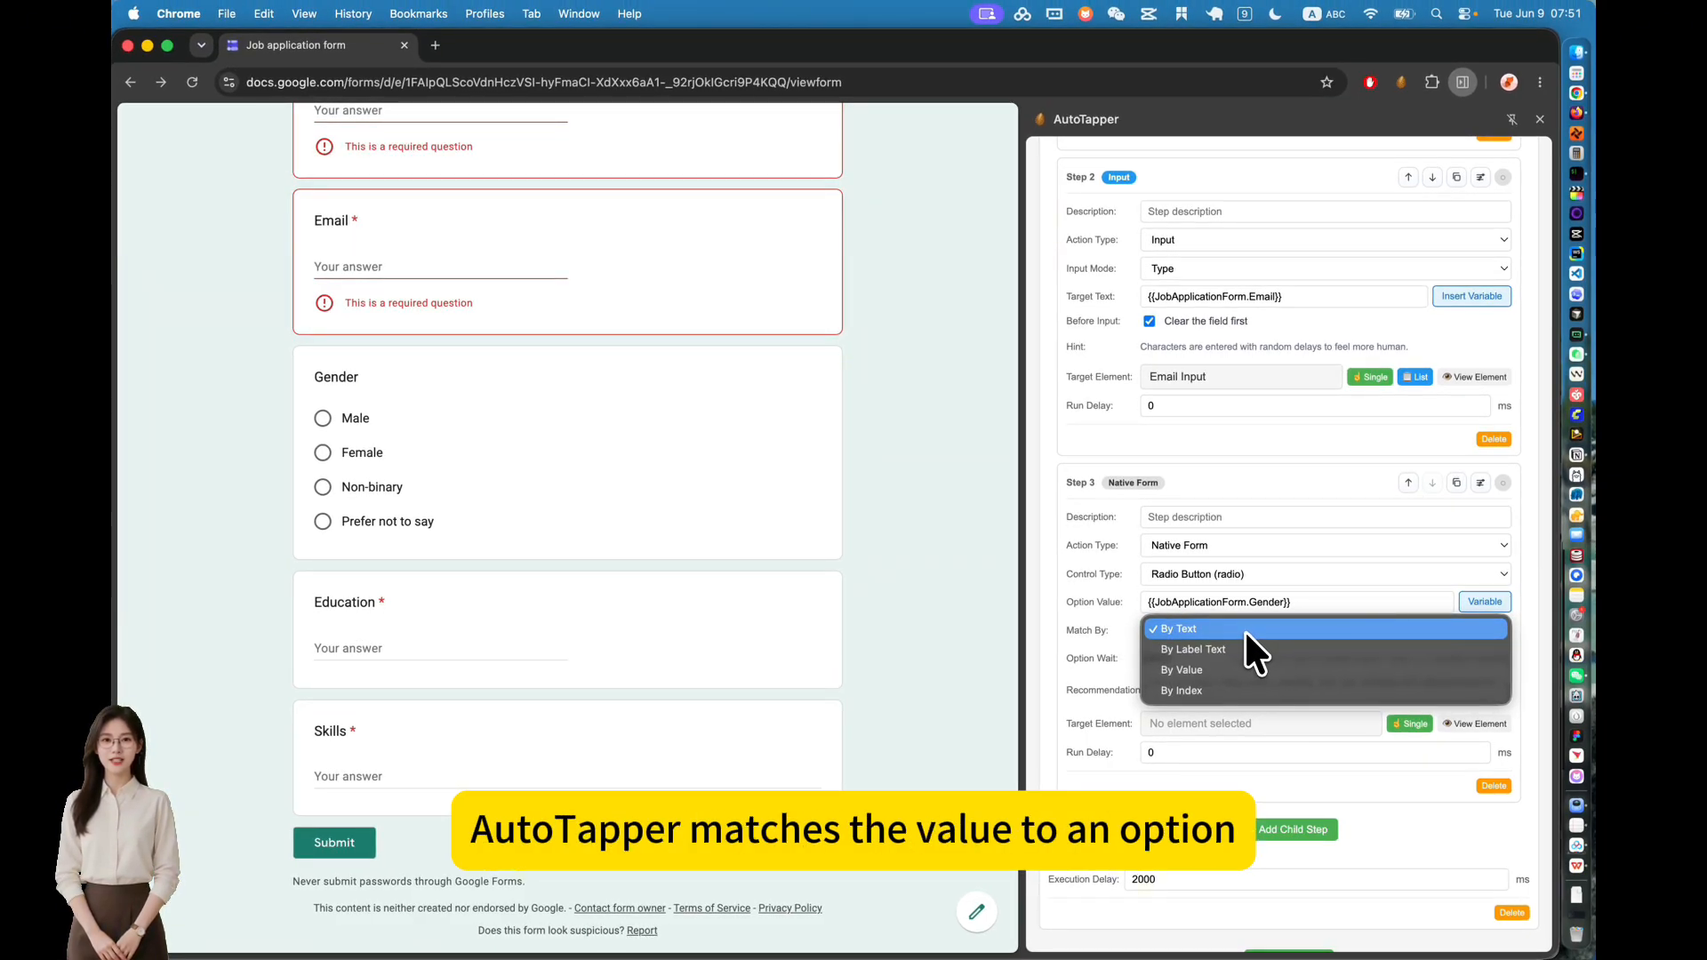
pyautogui.click(1245, 630)
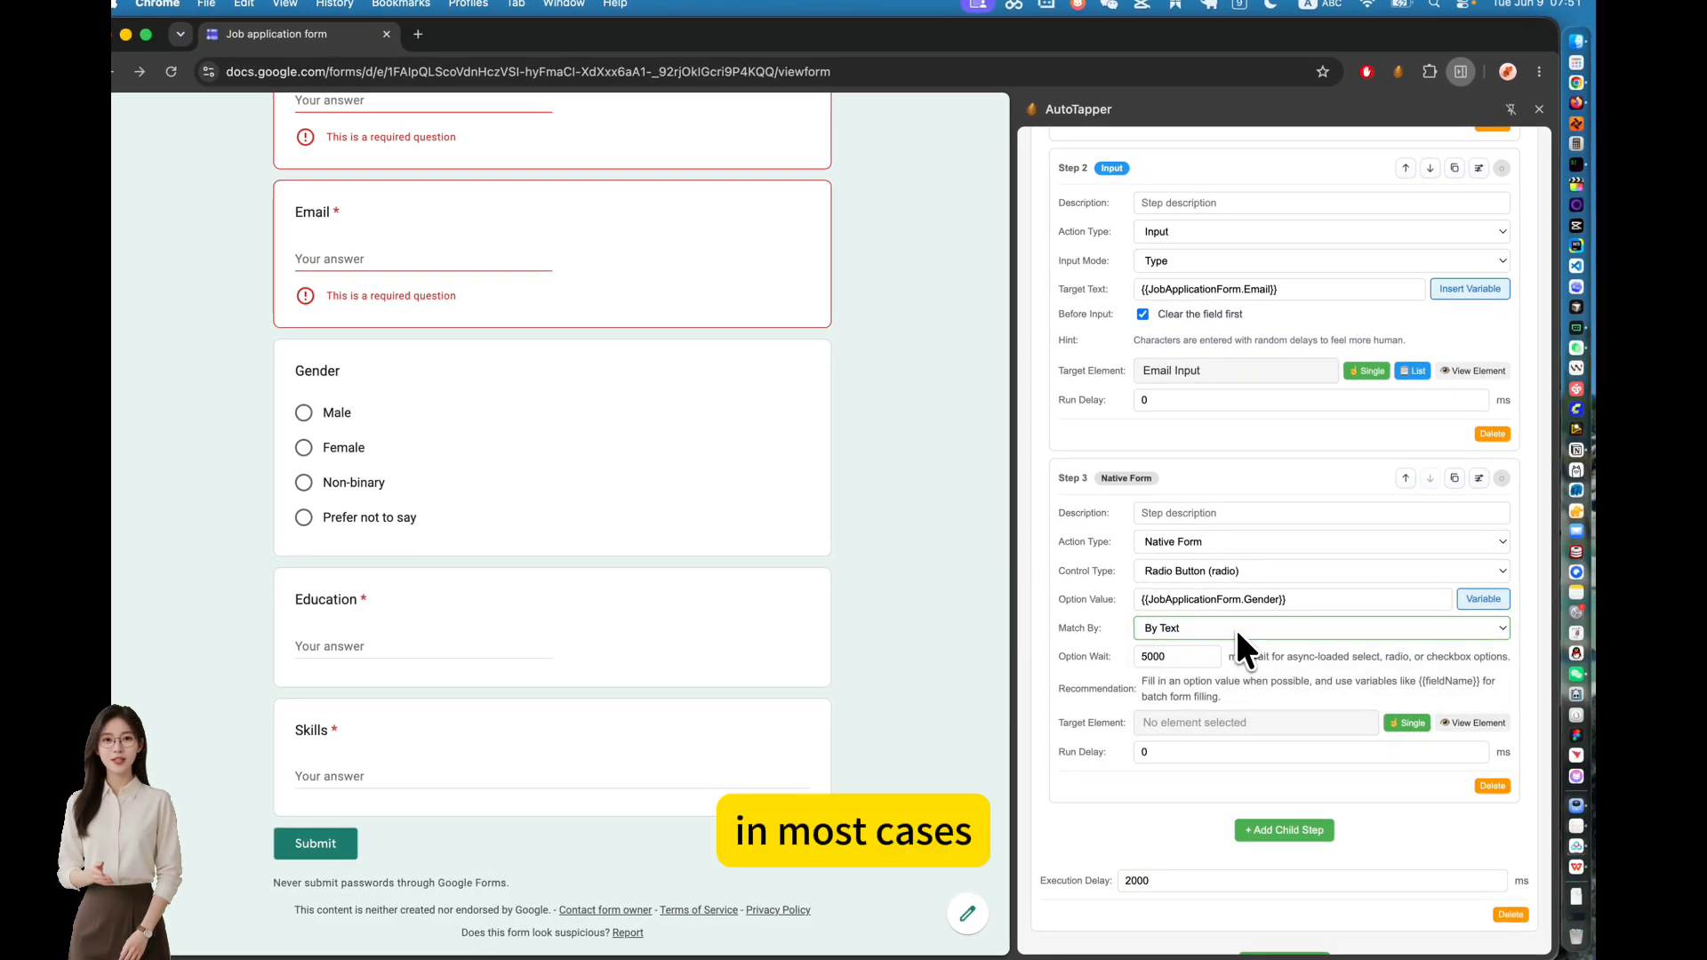
pyautogui.click(1245, 630)
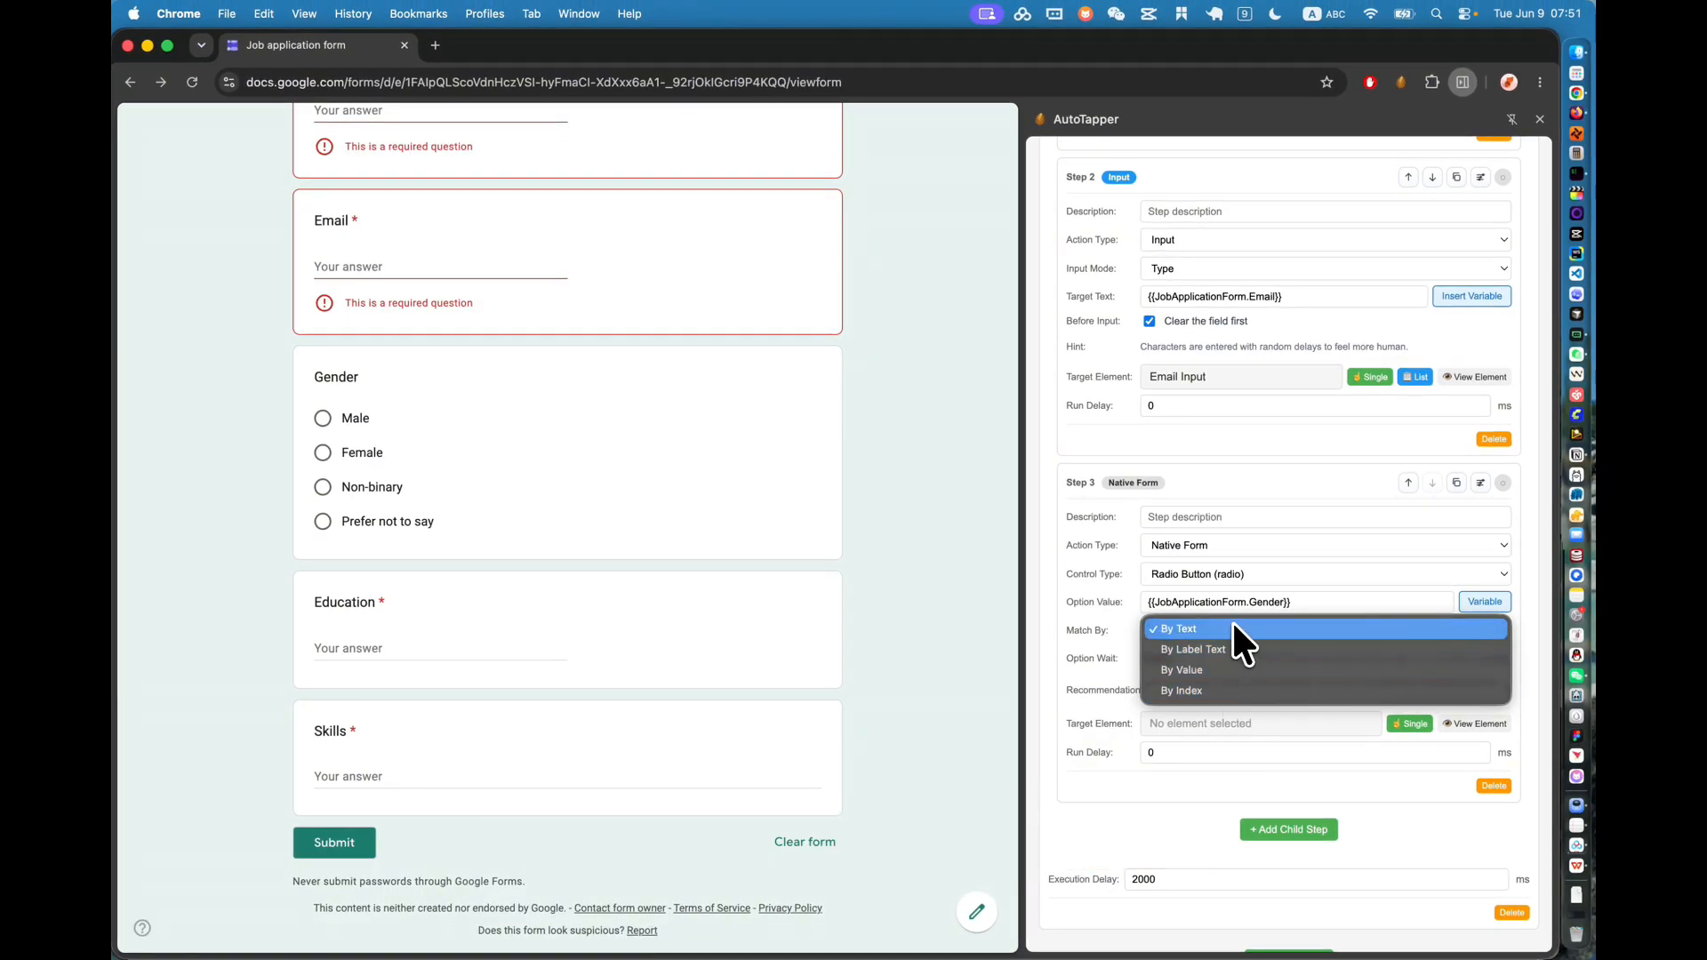
pyautogui.click(539, 527)
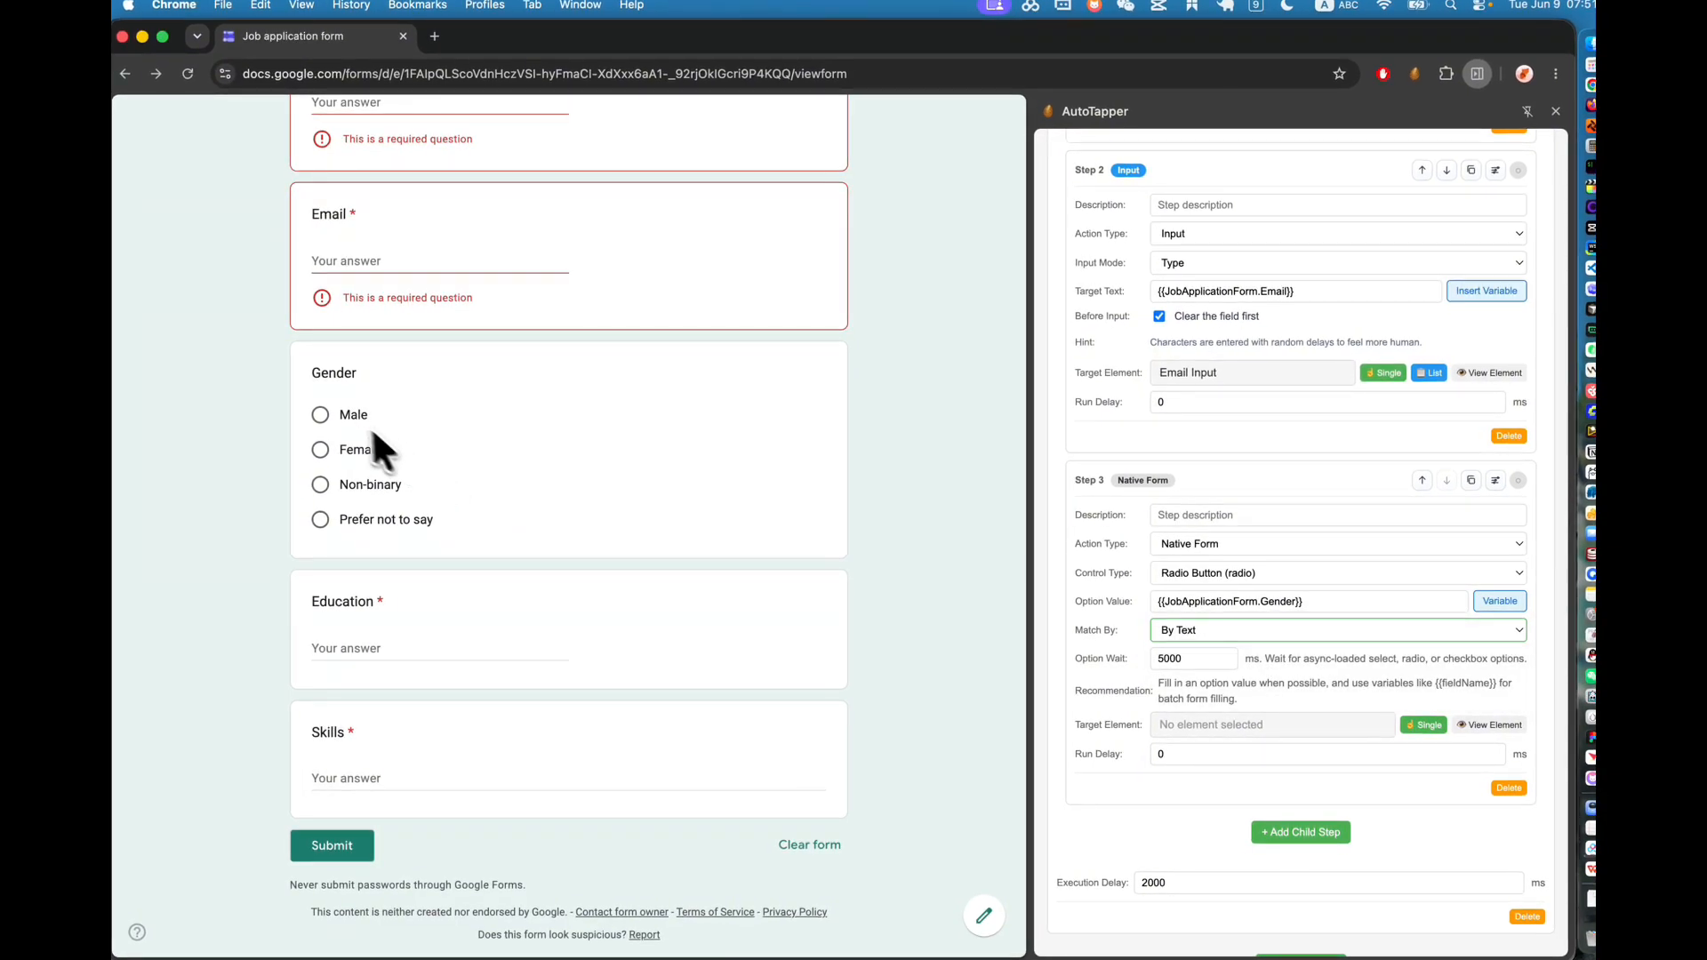
# Step: Compare the form's Male option label with the Gender values in the spreadsheet, then return to the form
pyautogui.moveTo(362, 418); pyautogui.dragTo(347, 416)
pyautogui.doubleClick(348, 416)
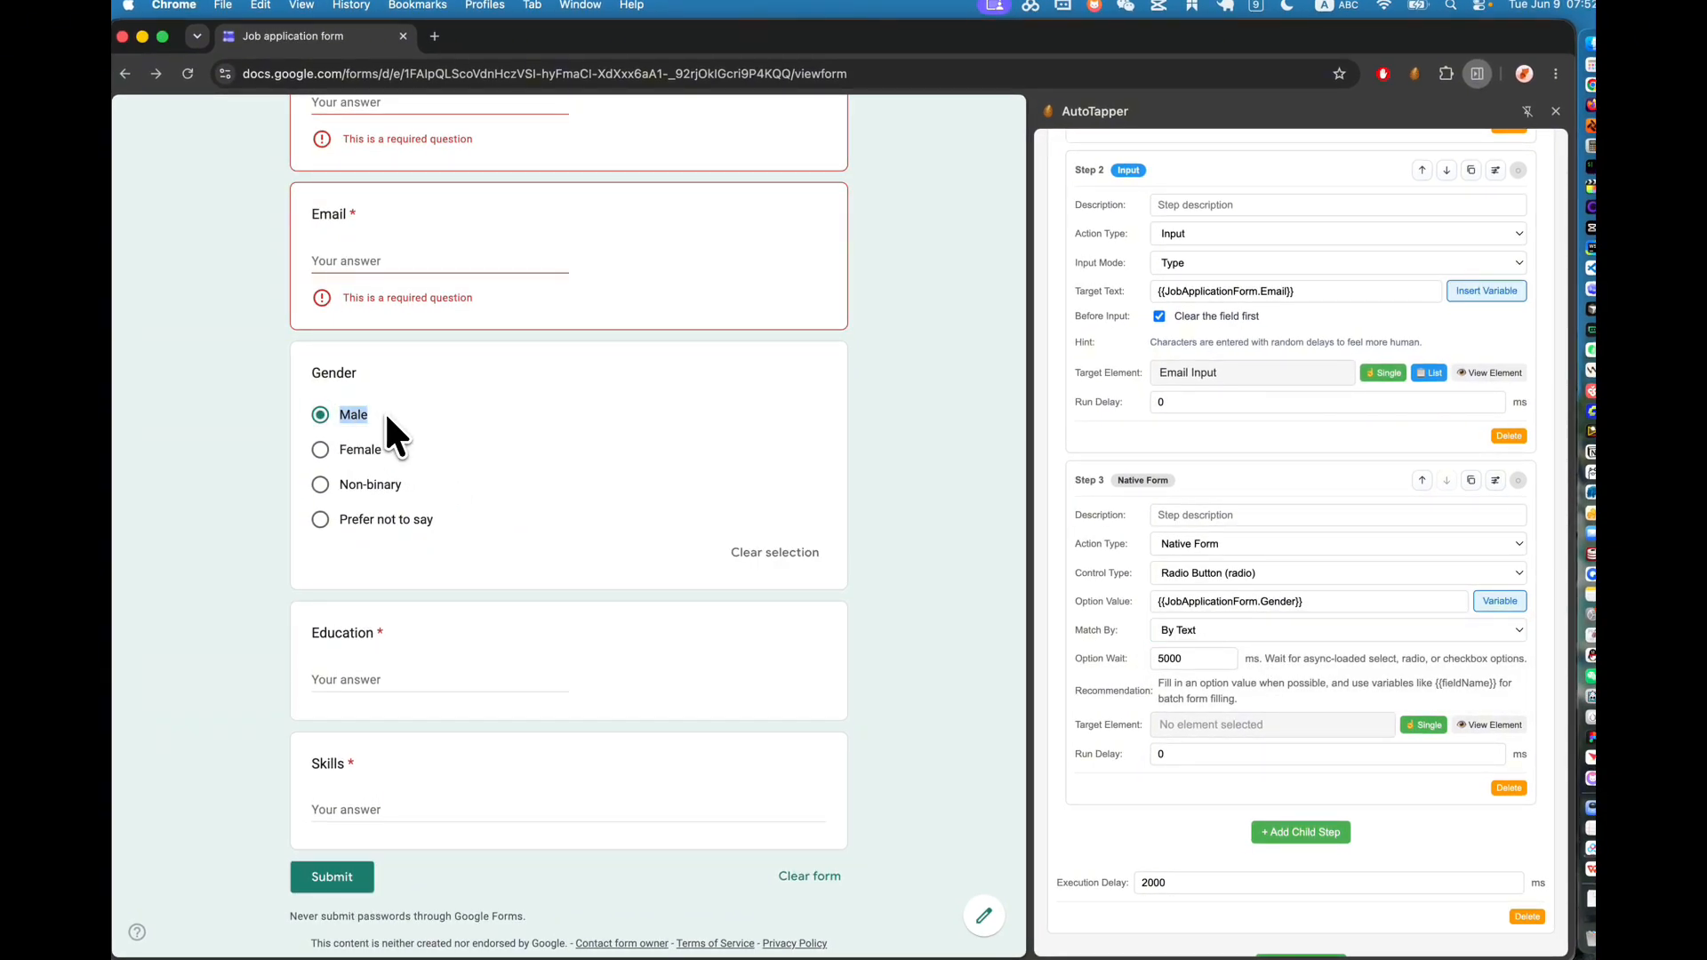
pyautogui.press('super+Tab')
pyautogui.moveTo(904, 541); pyautogui.dragTo(913, 718)
pyautogui.press('super+Tab')
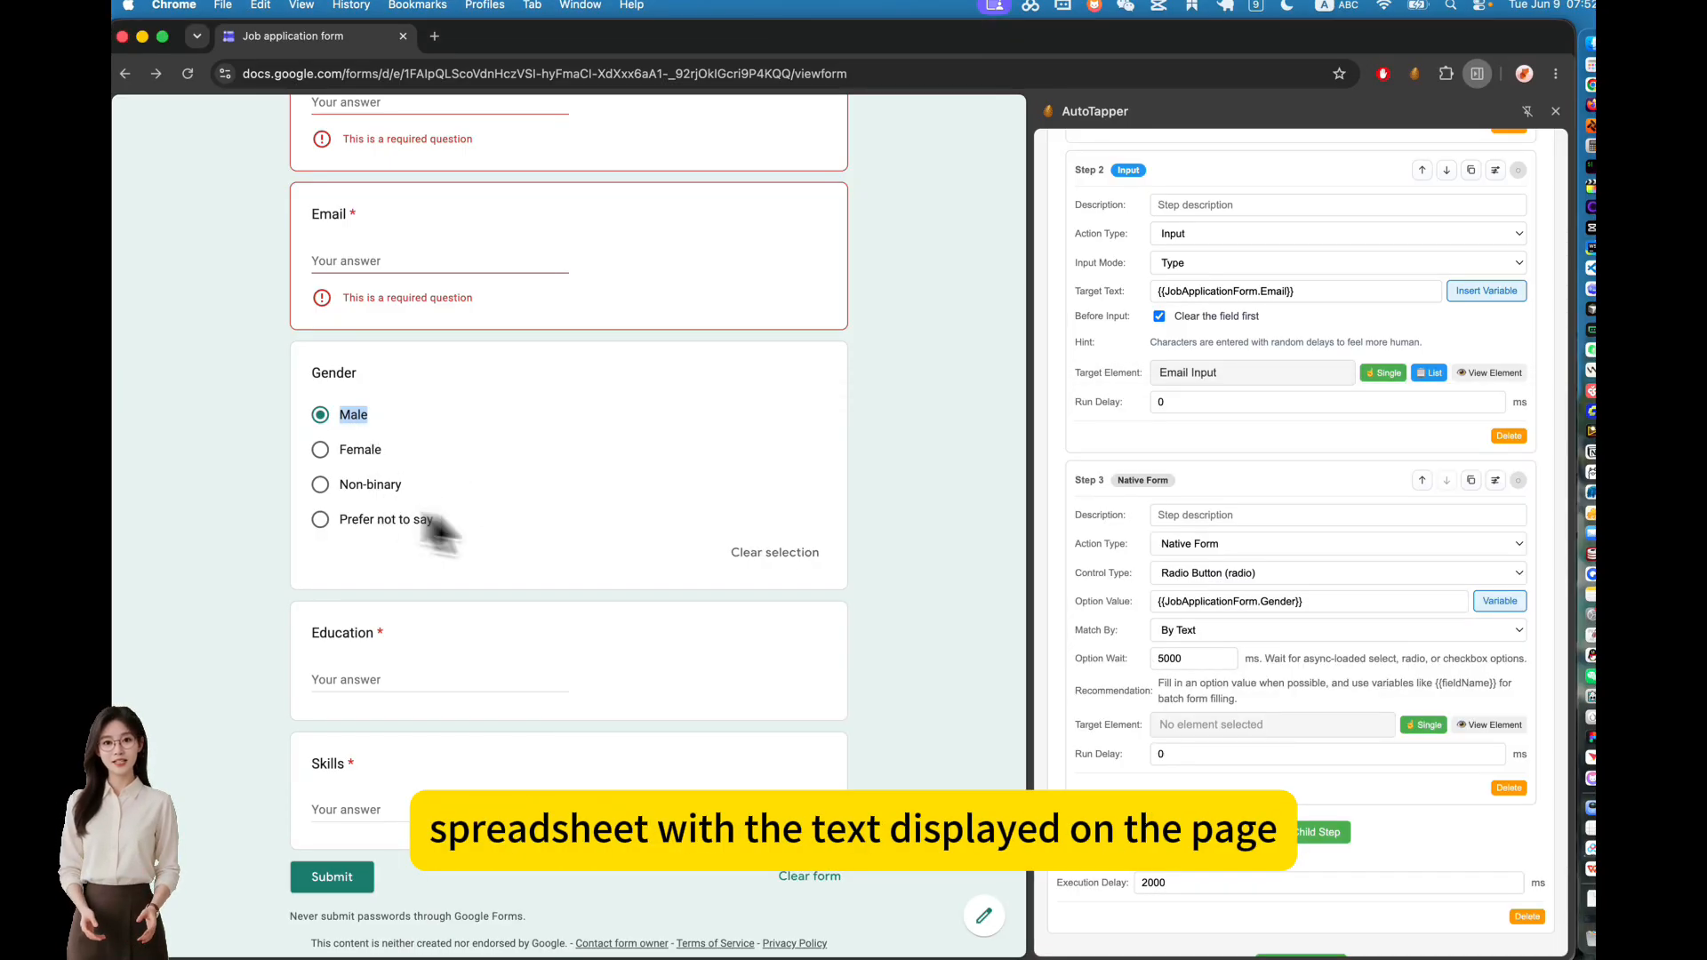
# Step: Keep option matching at By Text and set the third child step's target element to the form's Gender radio group
pyautogui.click(1174, 629)
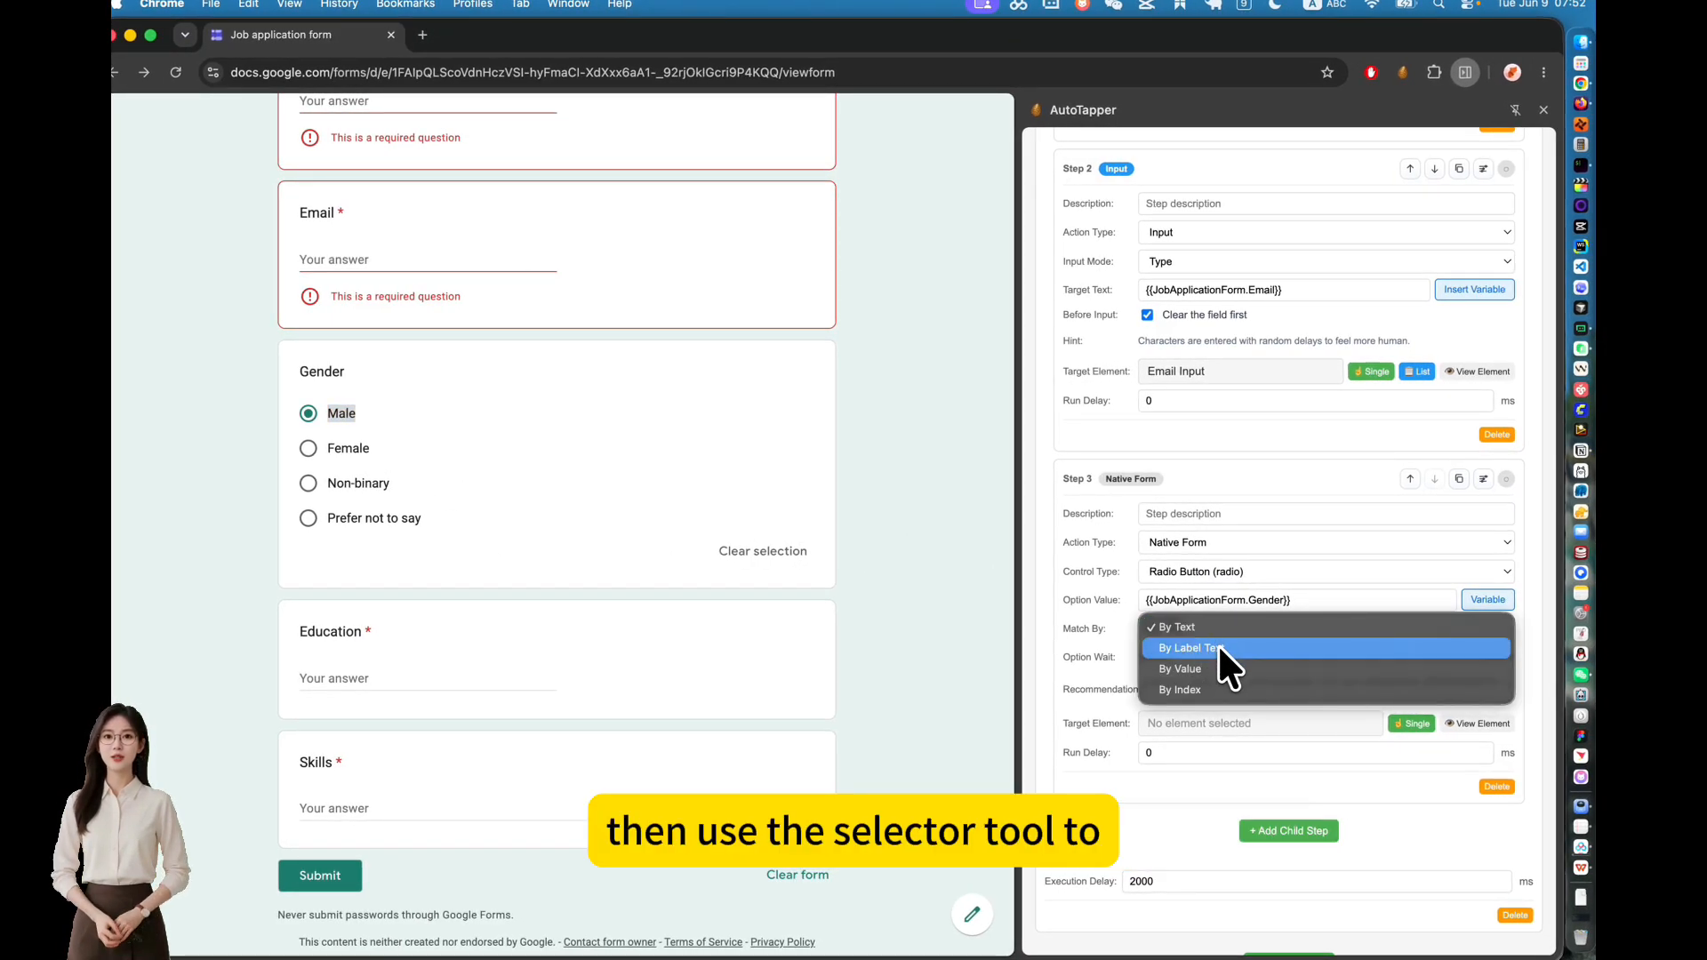
pyautogui.click(1240, 626)
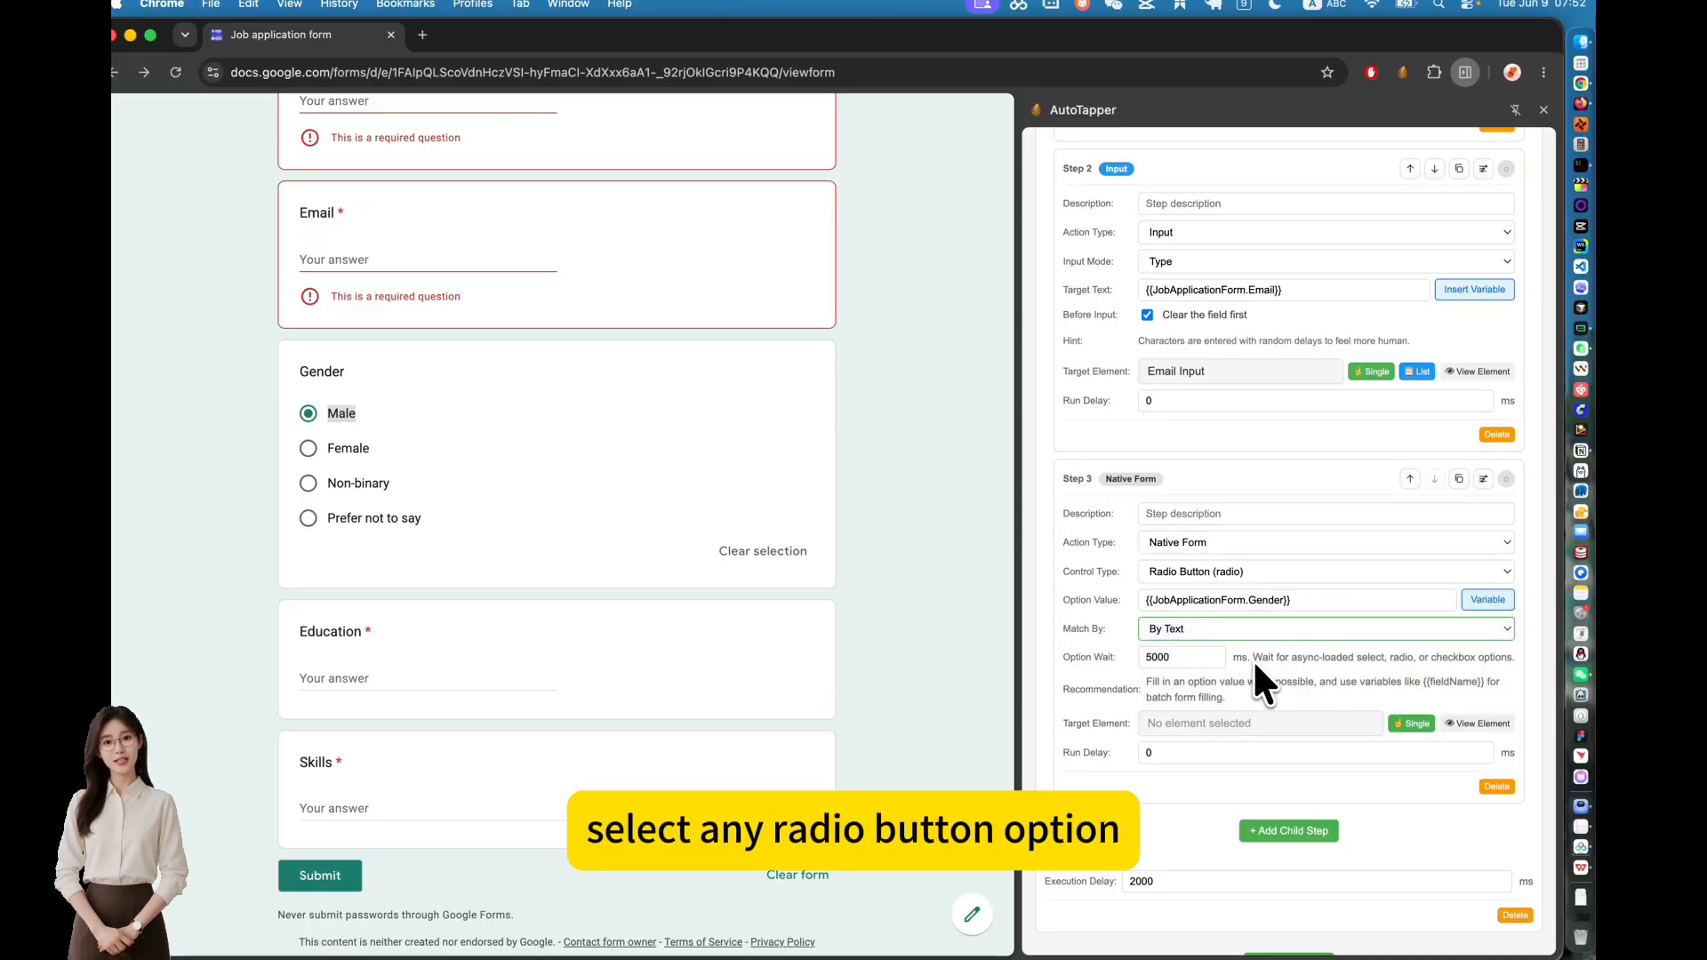
pyautogui.click(1254, 660)
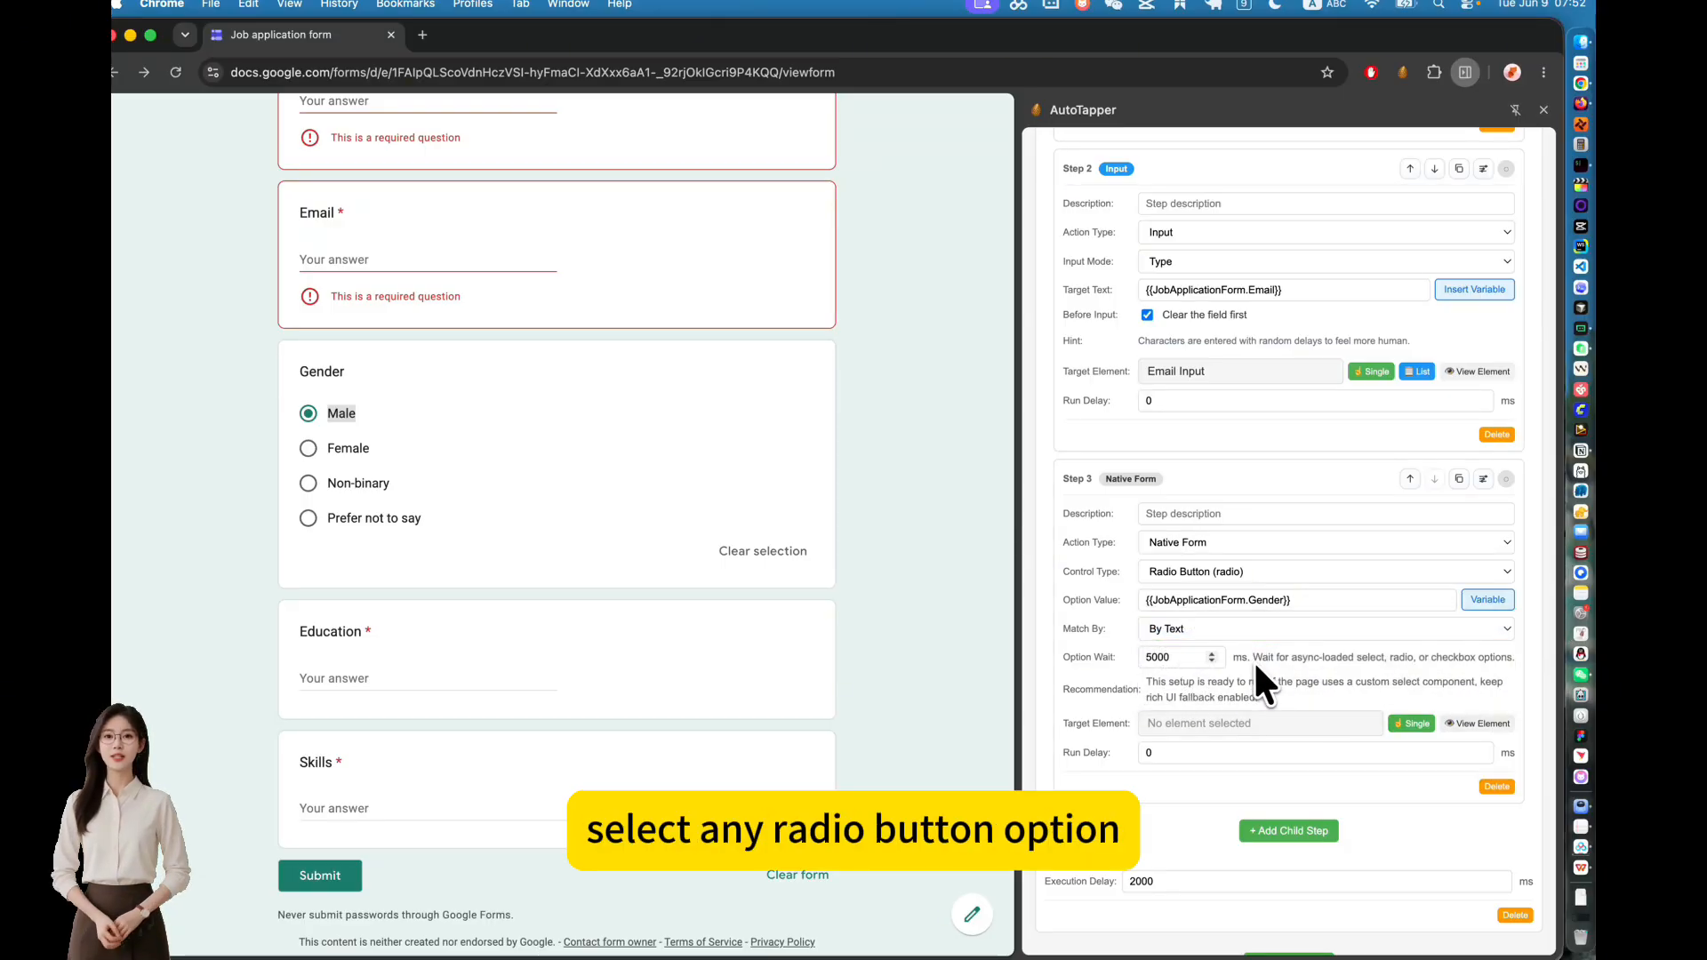
pyautogui.click(1412, 724)
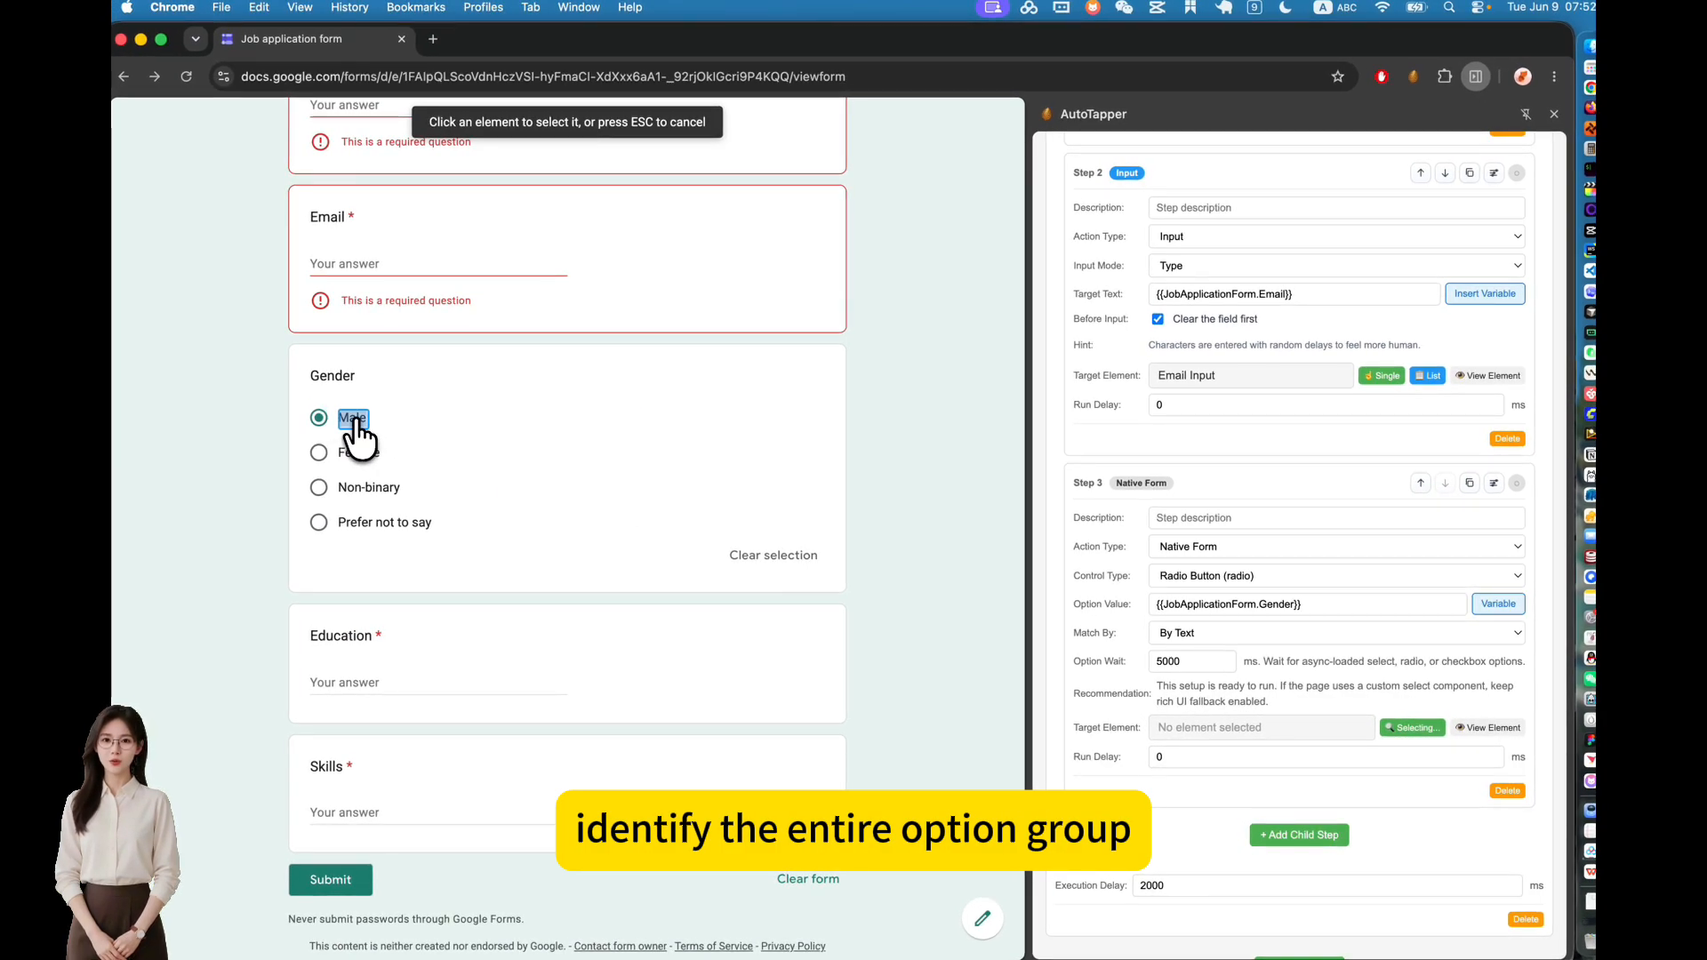
pyautogui.click(369, 439)
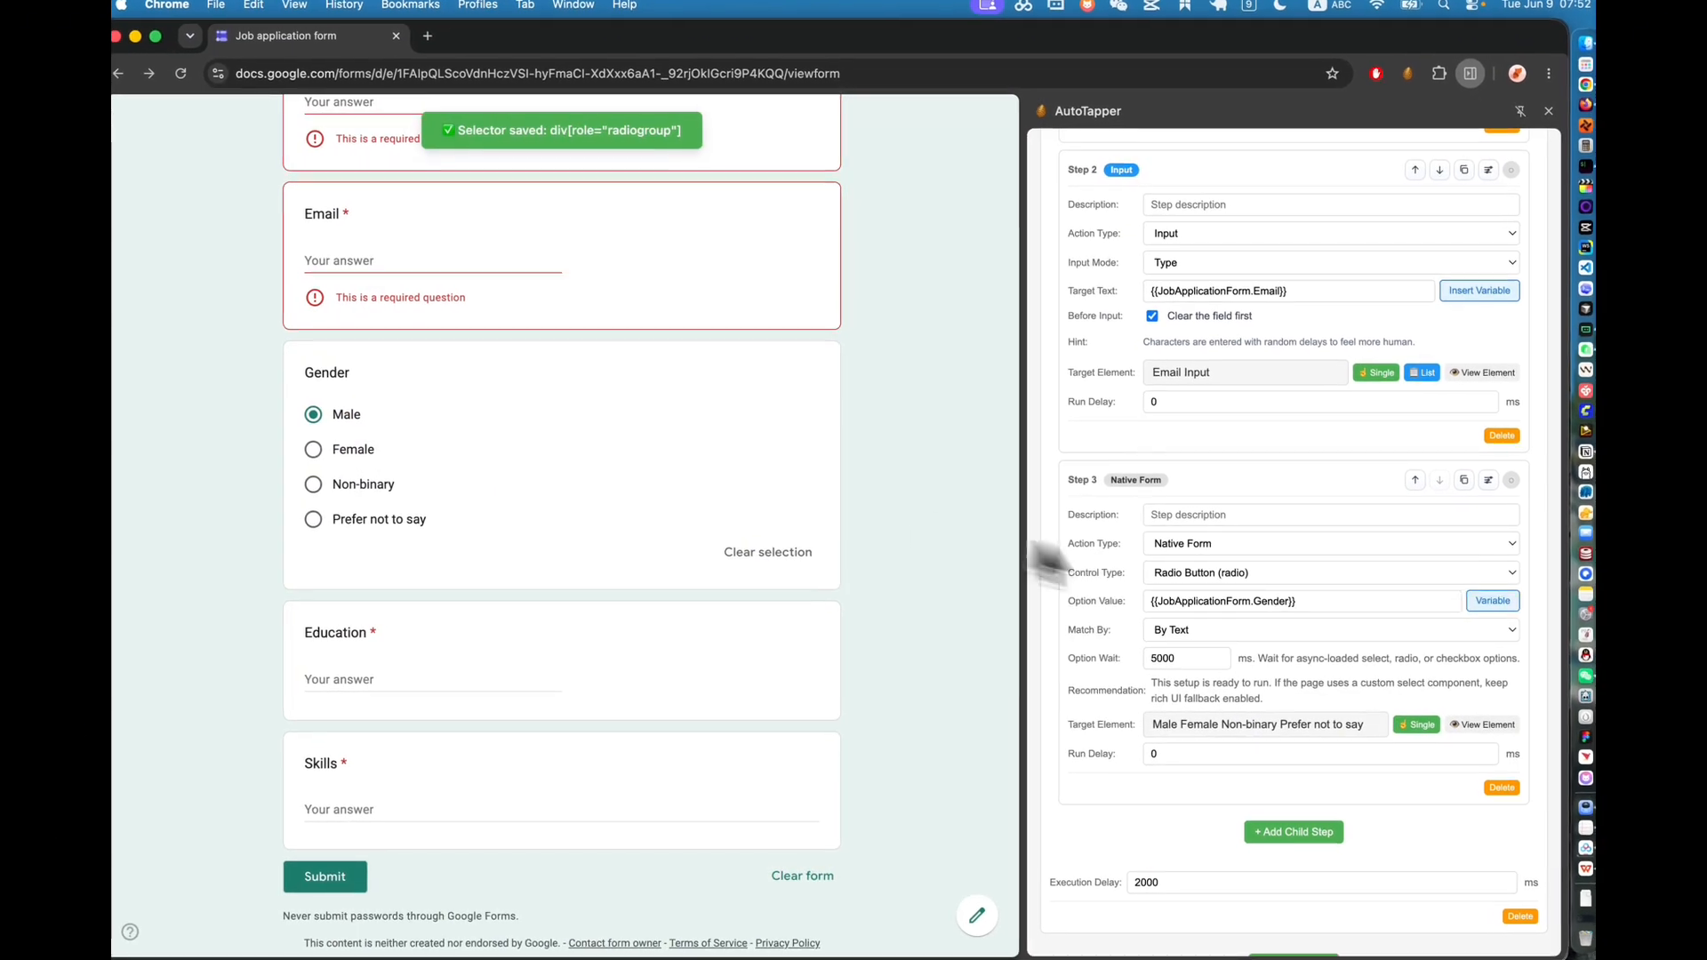
pyautogui.moveTo(1147, 723); pyautogui.dragTo(1369, 722)
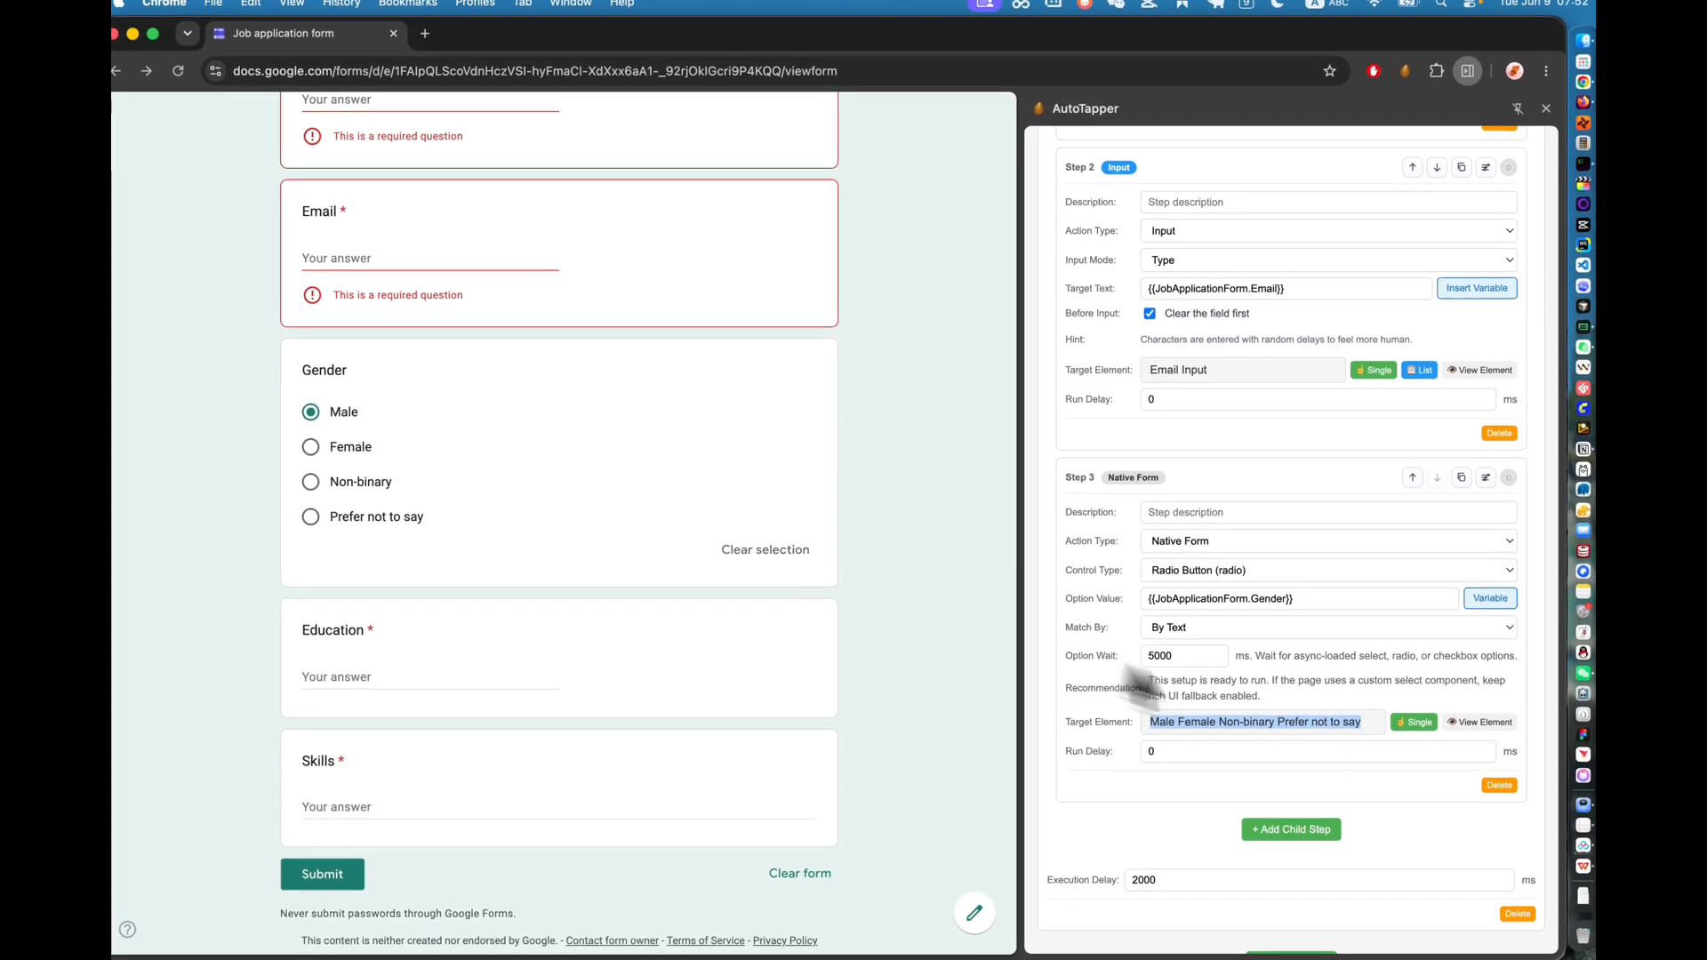
# Step: Add a fourth child step to the loop and set its action type to Input
pyautogui.click(1318, 725)
pyautogui.scroll(-3, 1293, 854)
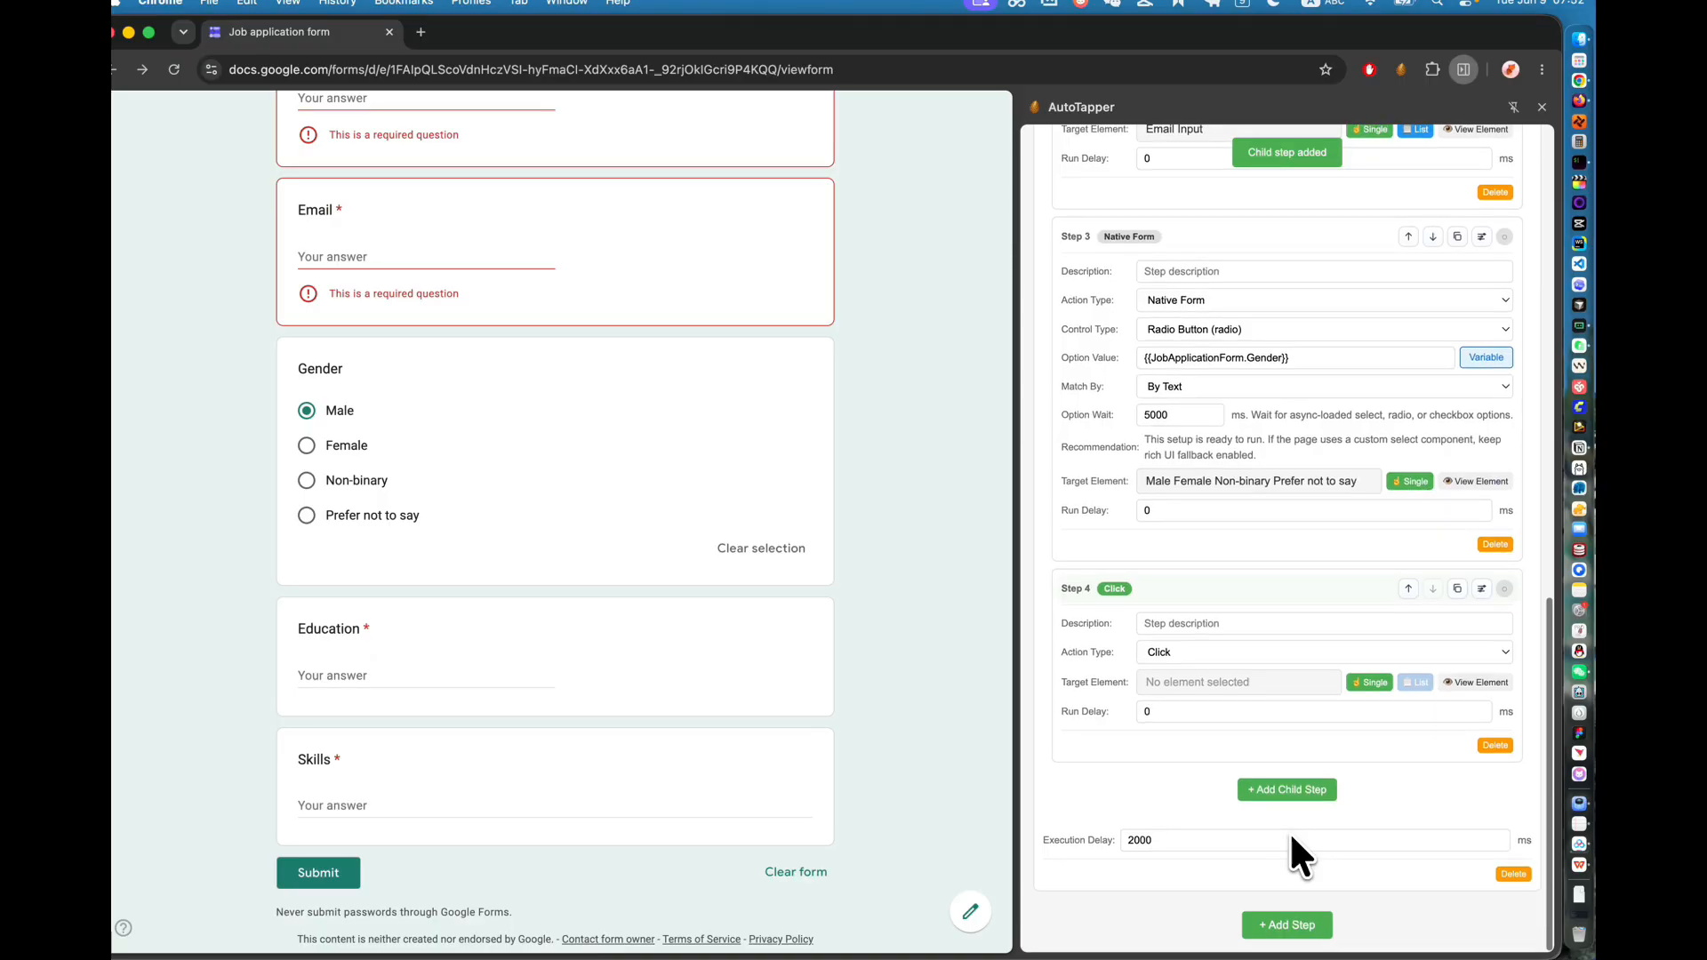
pyautogui.click(1165, 653)
pyautogui.click(1187, 673)
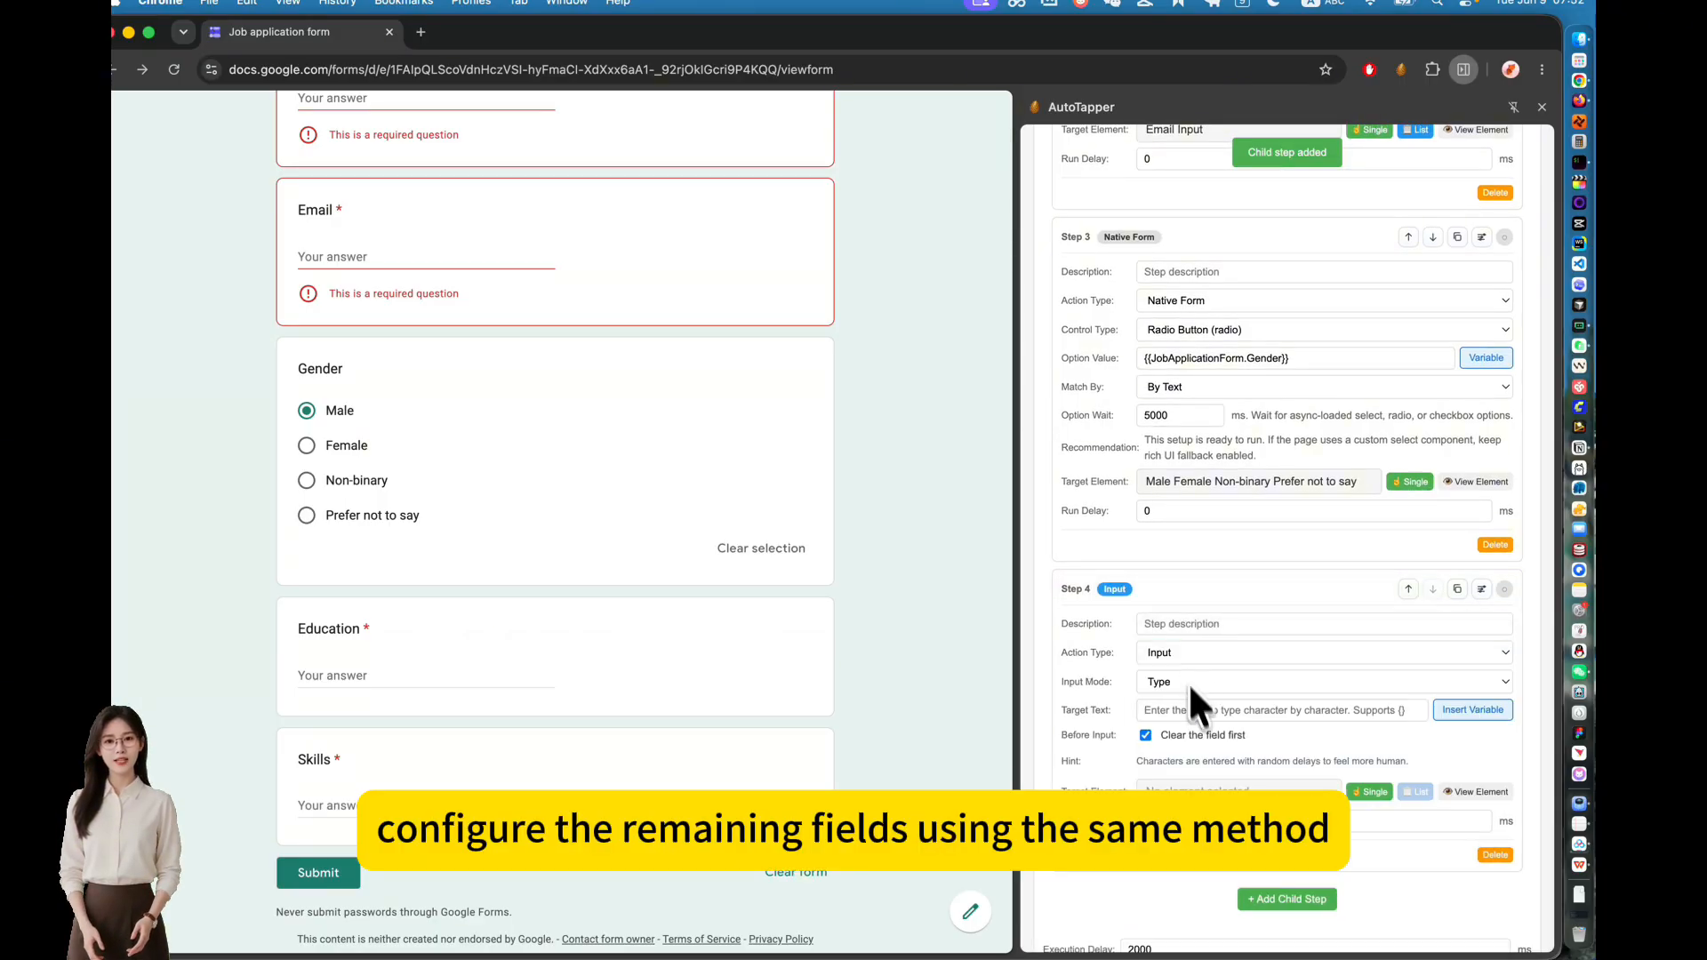
# Step: Set the fourth child step's target text to the variable {{JobApplicationForm.Education}} and its target element to the form's Education answer field
pyautogui.scroll(-3, 1200, 729)
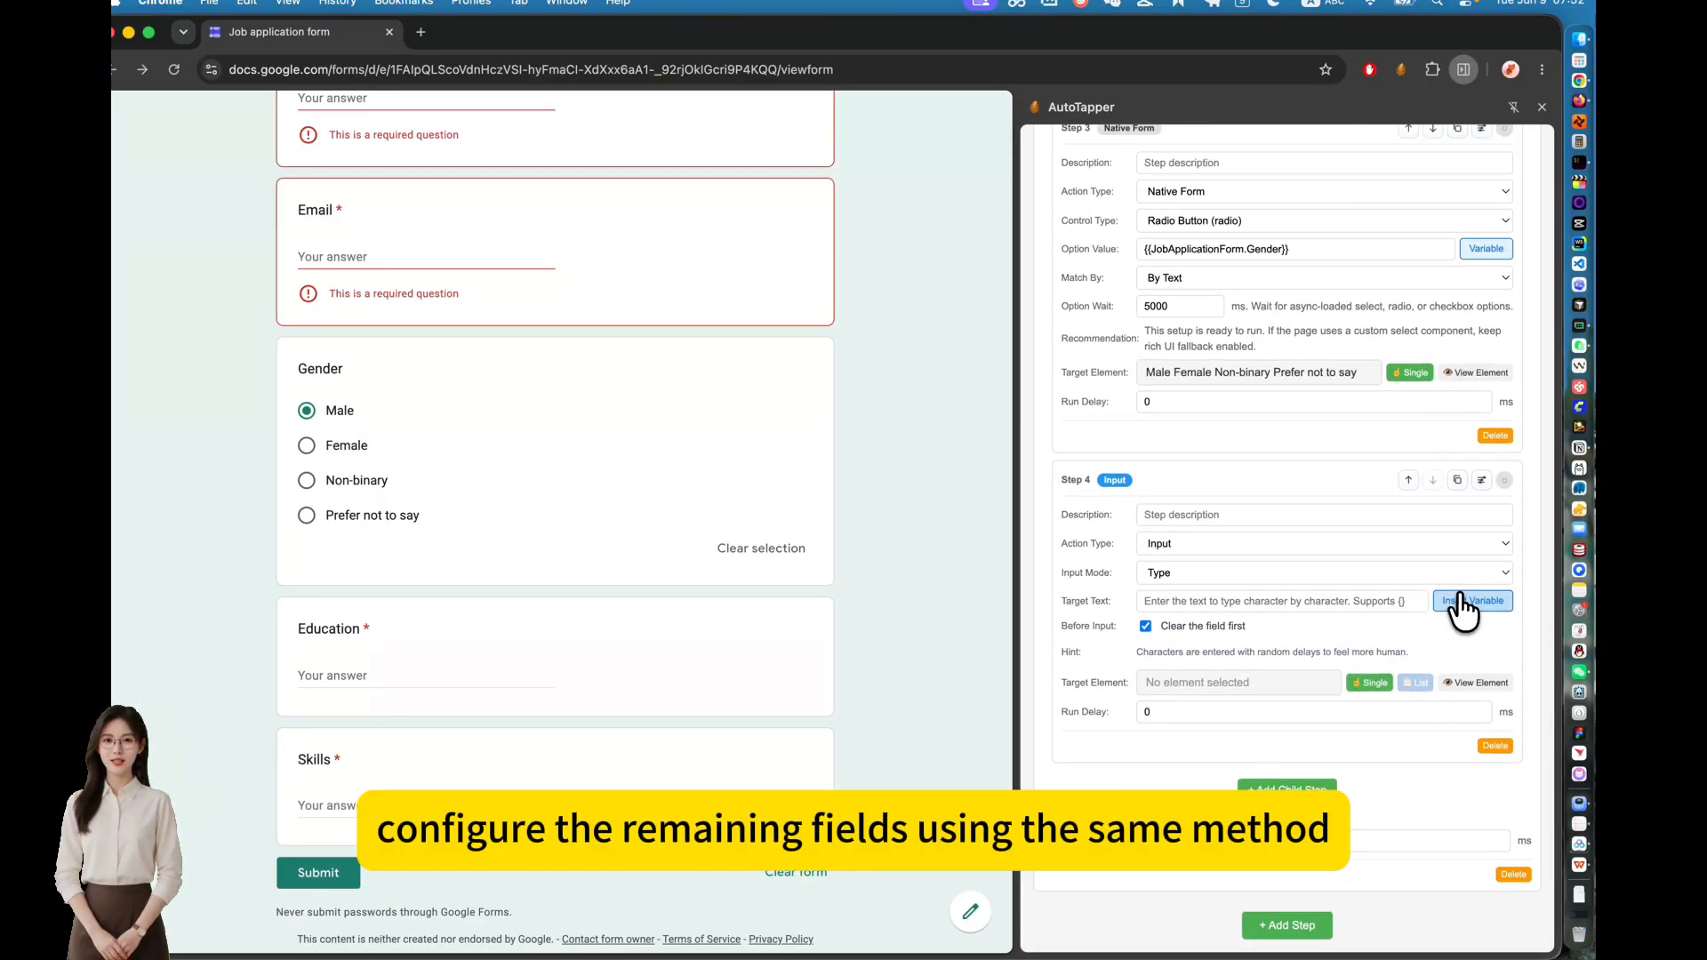
pyautogui.click(1461, 605)
pyautogui.click(1334, 680)
pyautogui.click(1380, 688)
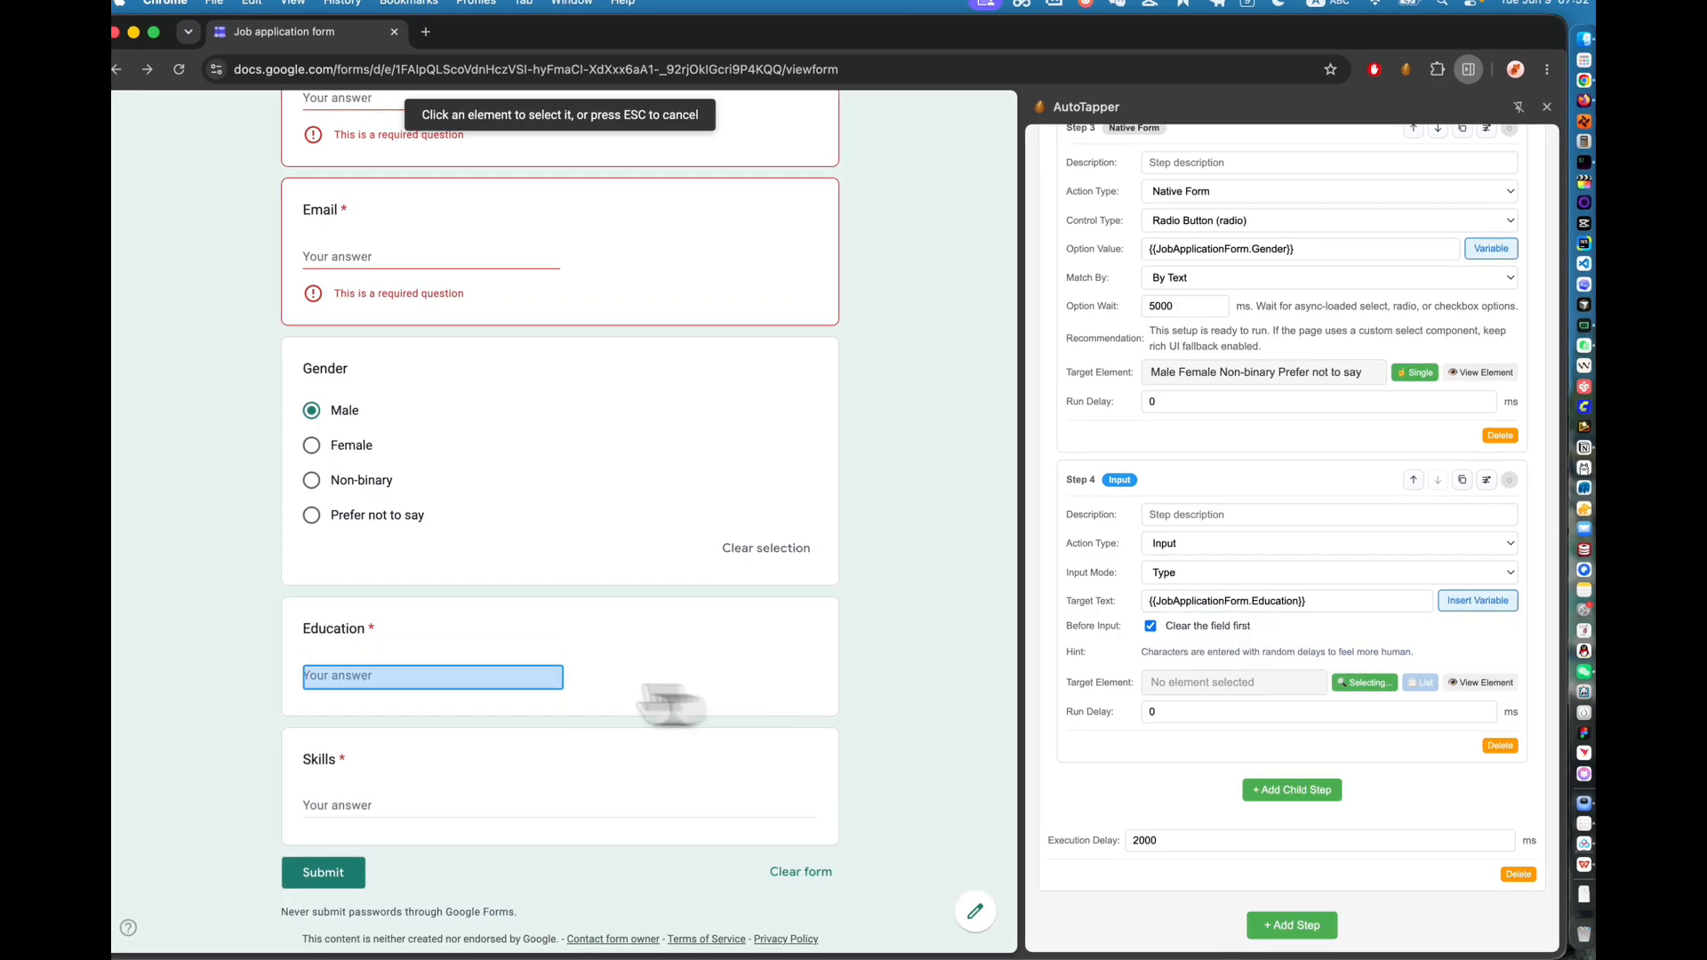
pyautogui.click(450, 683)
# Step: Add a fifth child step to the loop and set its action type to Input
pyautogui.click(1244, 783)
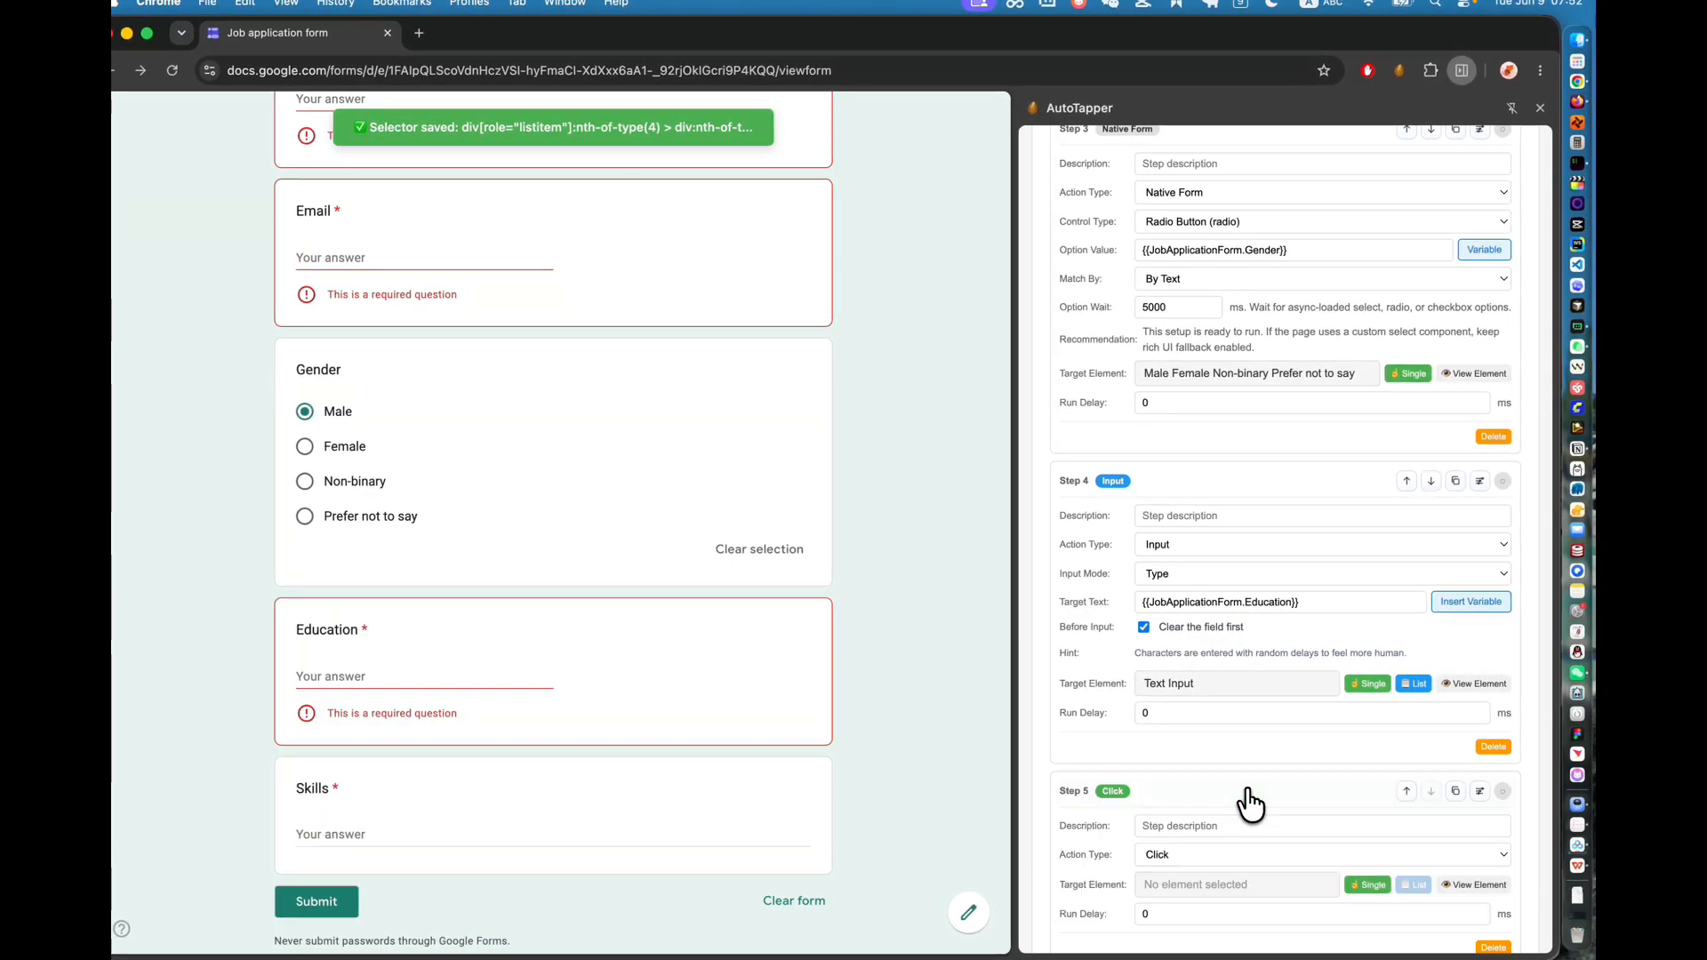
pyautogui.scroll(-3, 1247, 792)
pyautogui.click(1208, 658)
pyautogui.click(1206, 673)
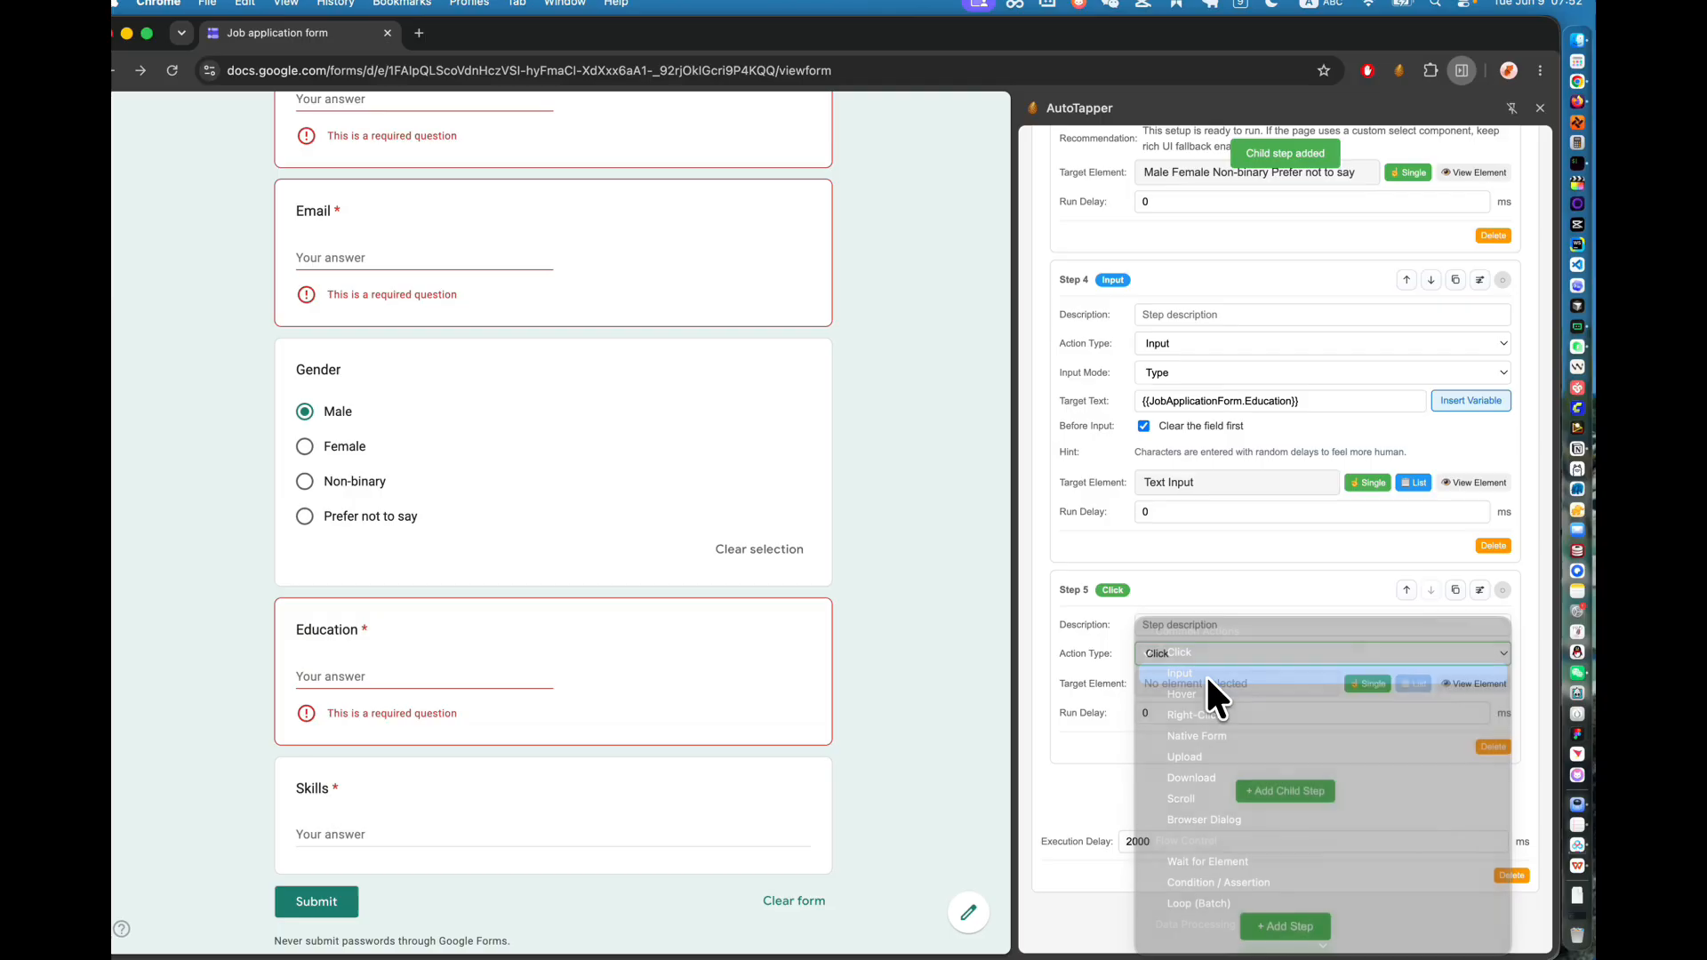
# Step: Set the fifth child step's target text to the variable {{JobApplicationForm.Skills}}
pyautogui.scroll(-2, 1224, 761)
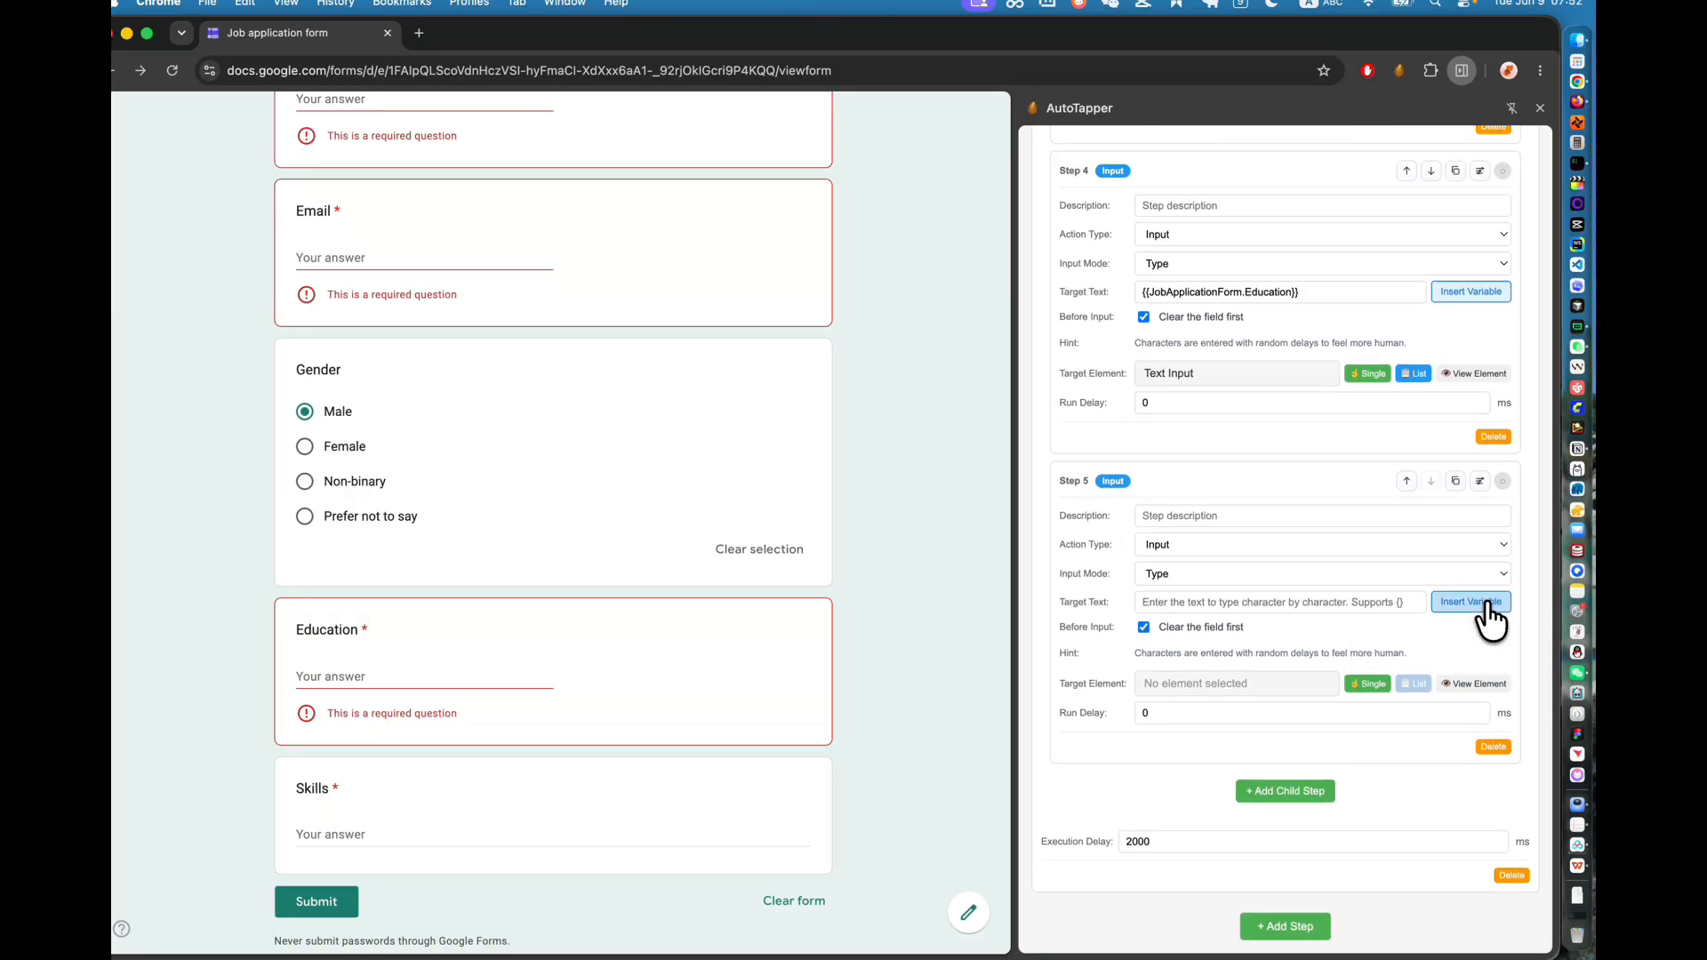
pyautogui.click(1478, 603)
pyautogui.click(1393, 757)
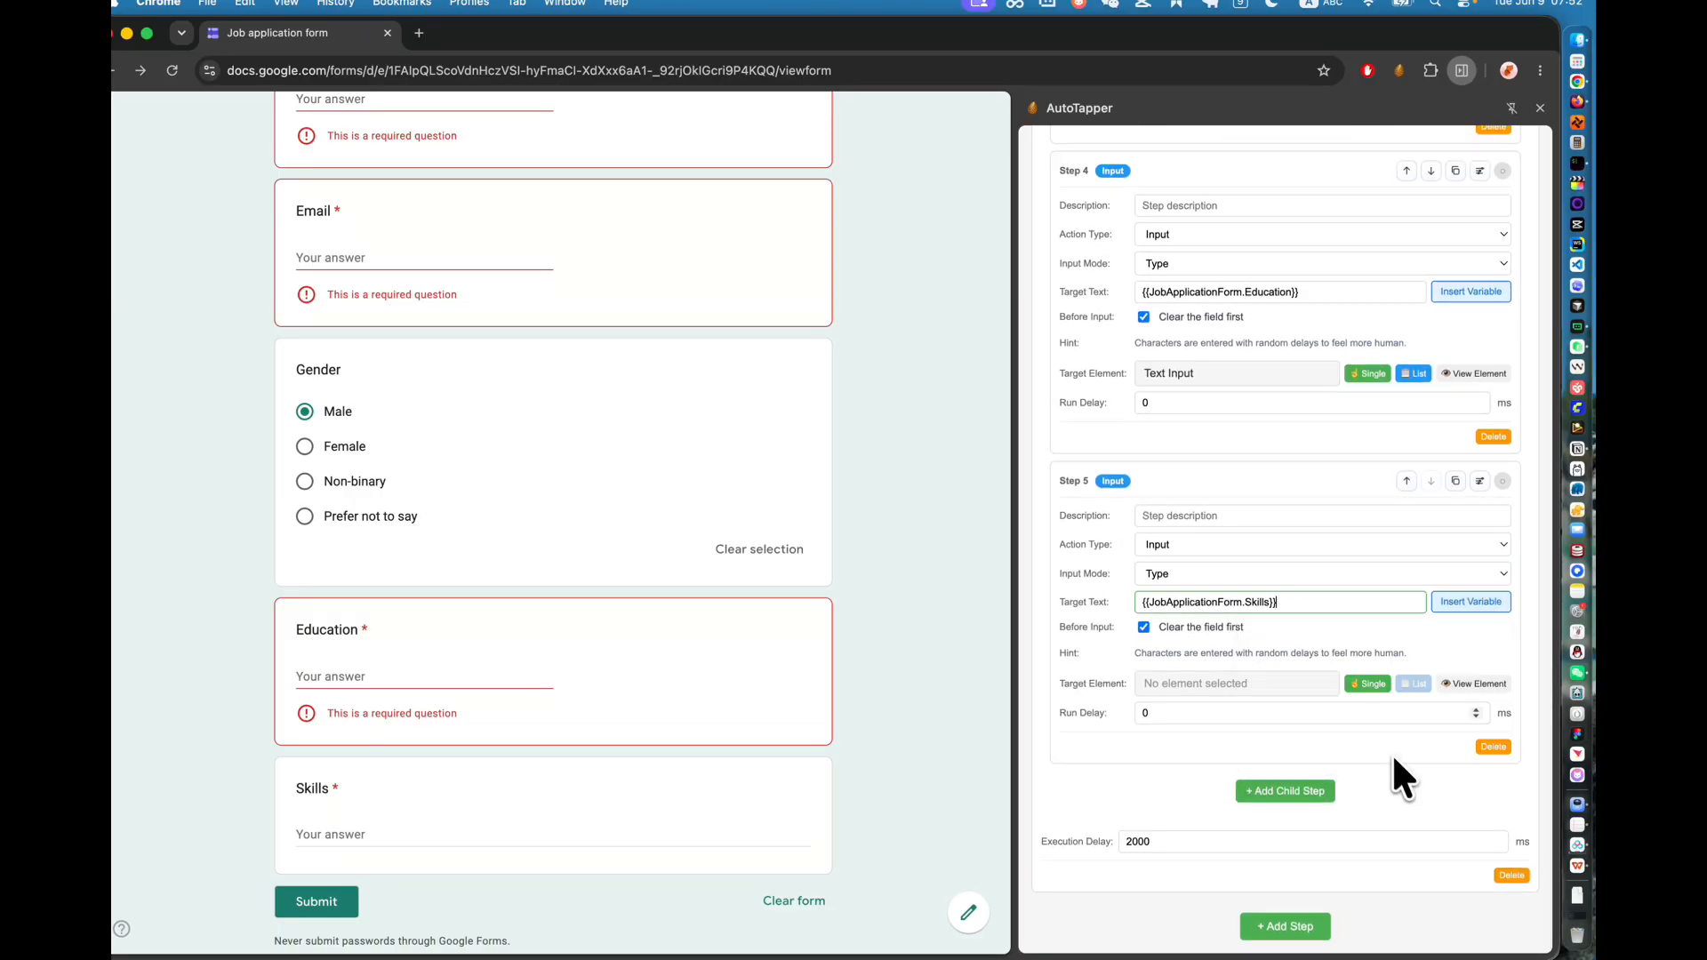
# Step: Set the fifth child step's target element to the form's Skills answer field
pyautogui.click(1358, 685)
pyautogui.click(365, 841)
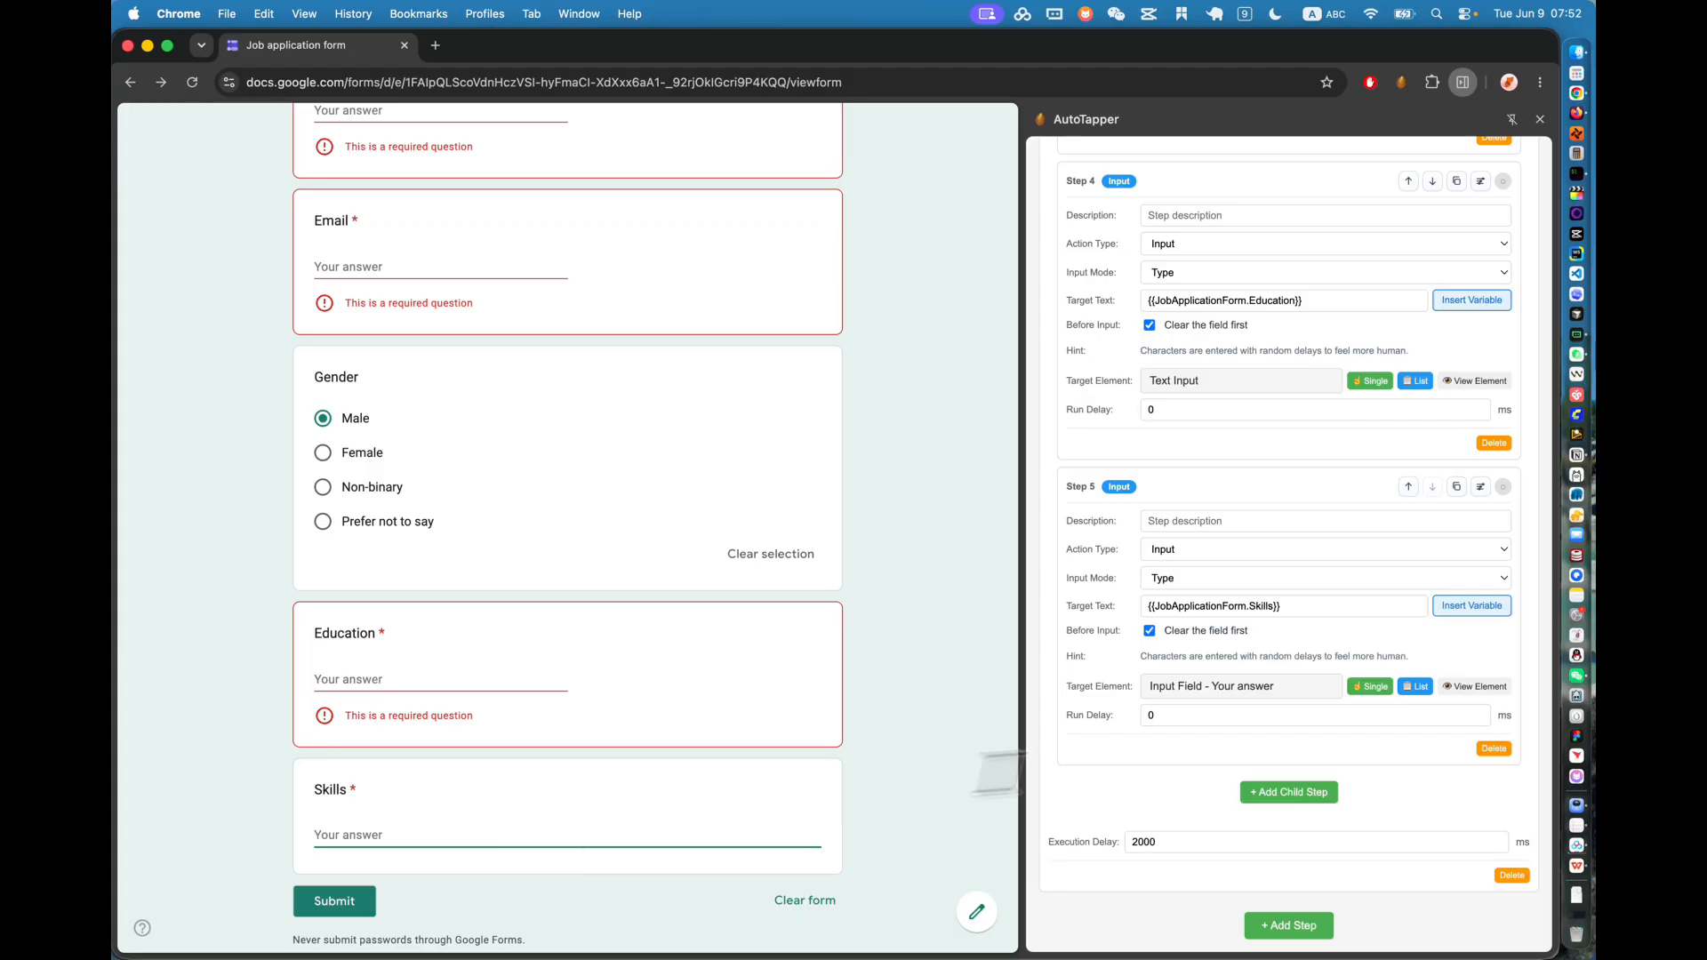
# Step: Add a sixth child step with the Click action and set its target element to the form's Submit button
pyautogui.click(1281, 794)
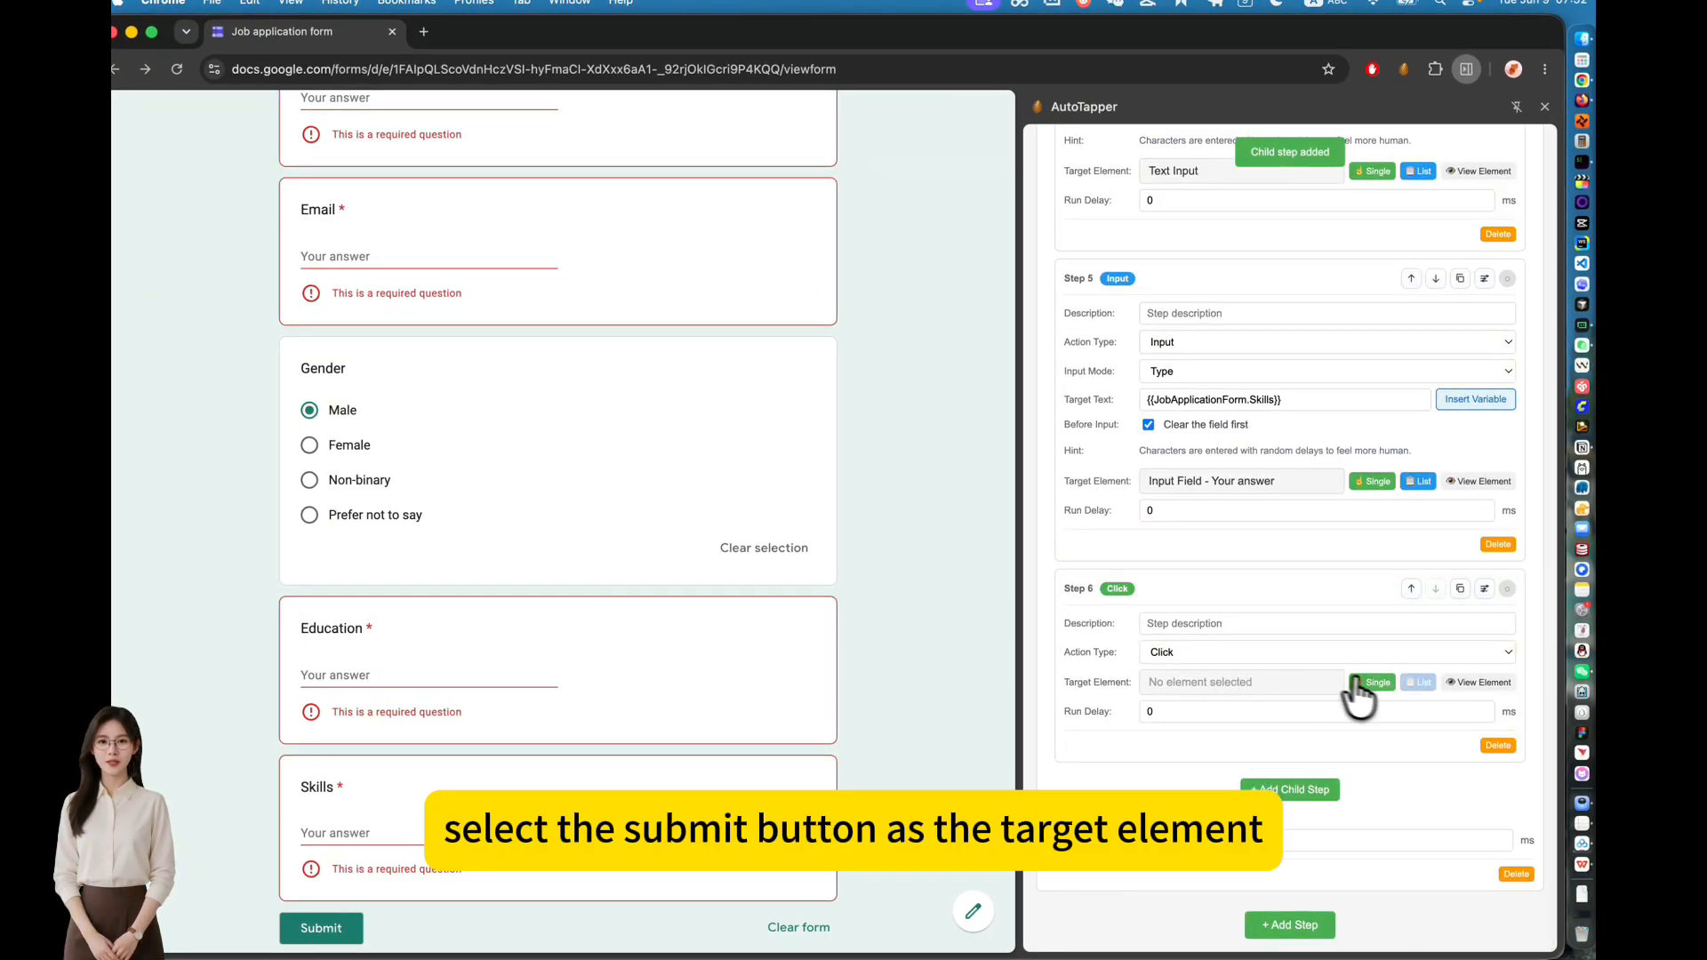
pyautogui.click(1355, 683)
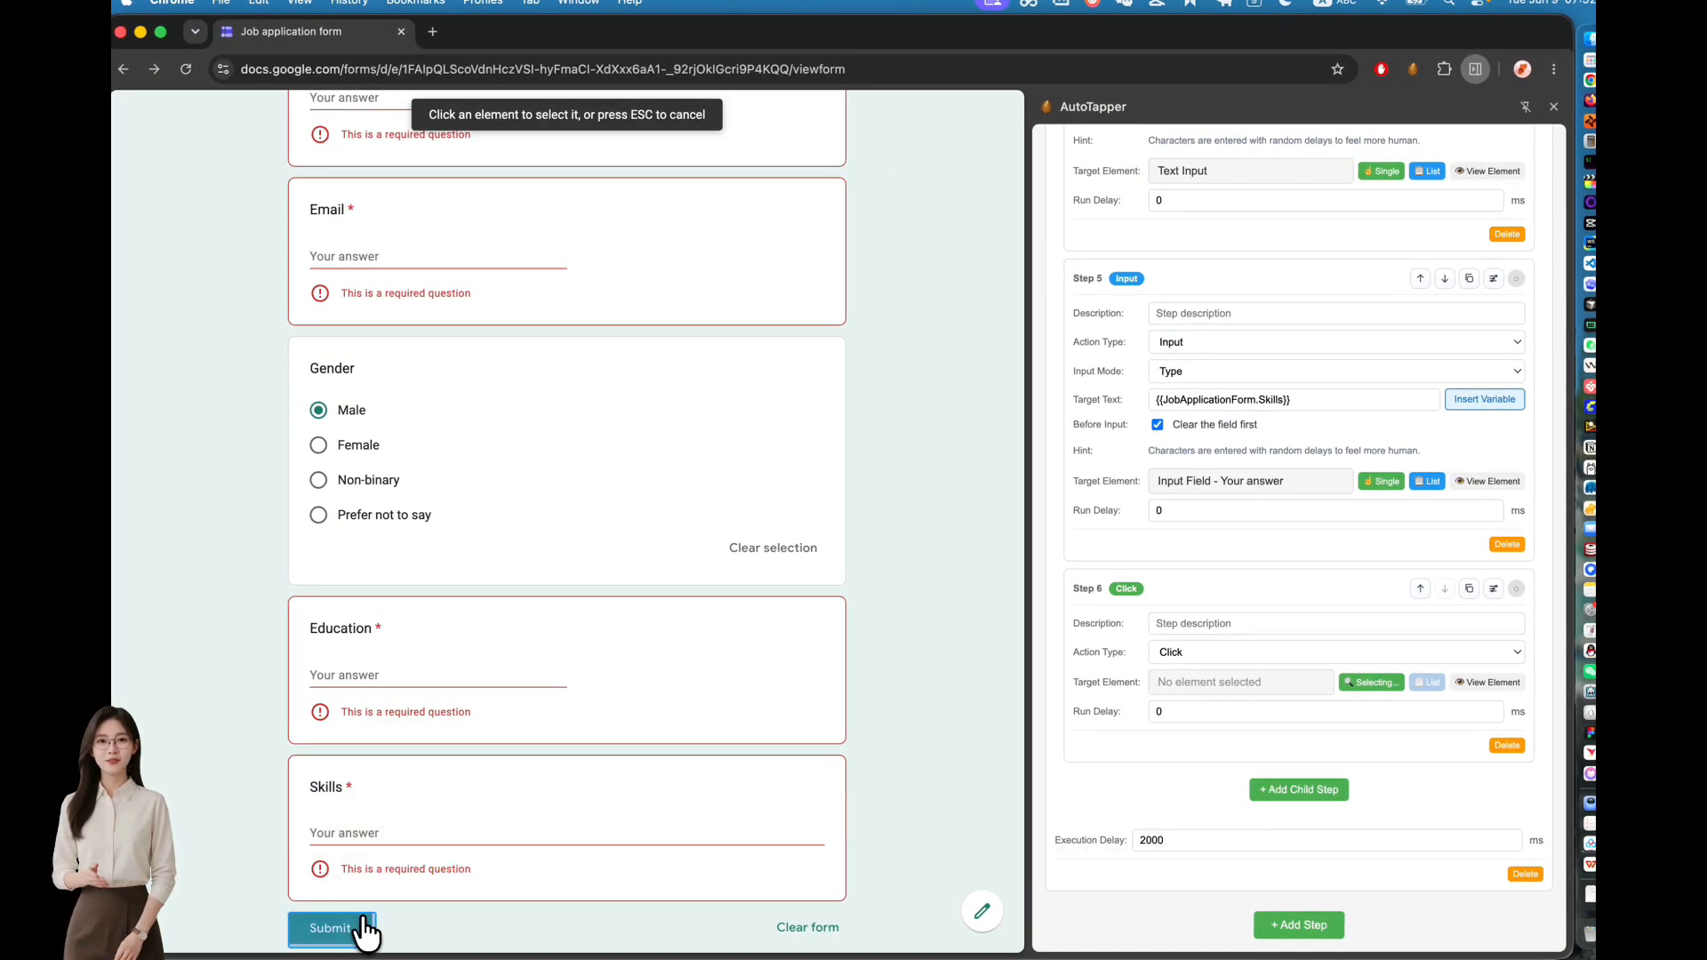
pyautogui.click(366, 930)
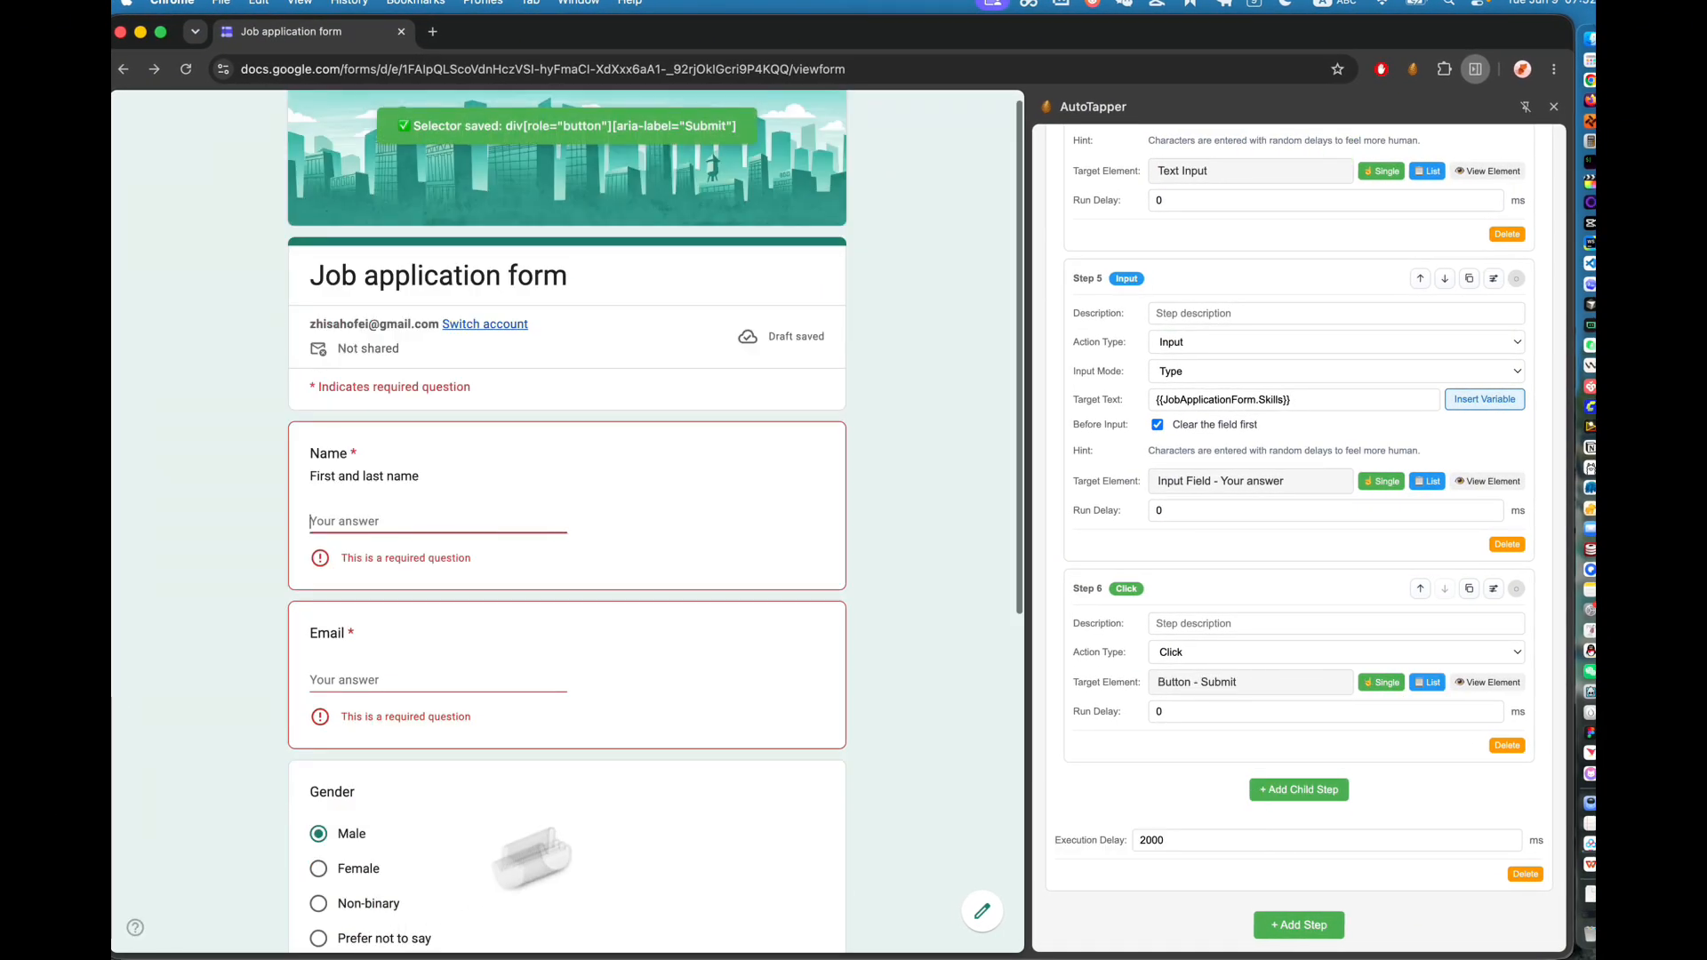
pyautogui.scroll(-10, 836, 711)
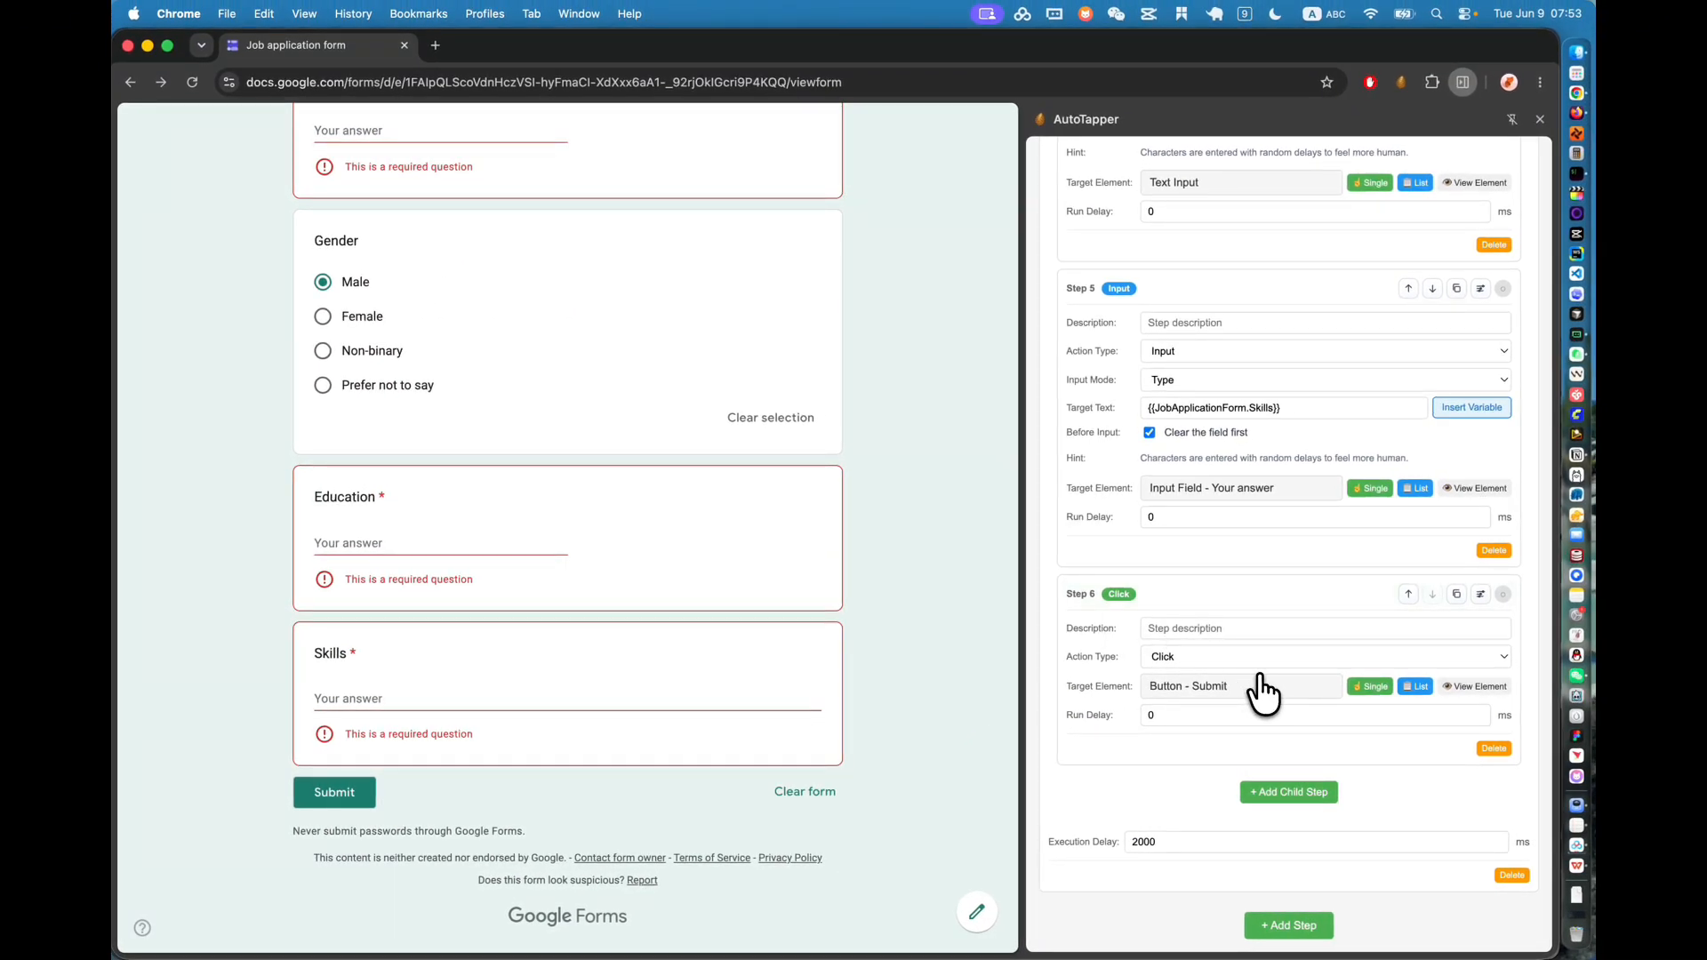
# Step: Set the run delay of the fifth child step, the Skills input, to 2000 ms
pyautogui.moveTo(1176, 521); pyautogui.dragTo(1111, 521)
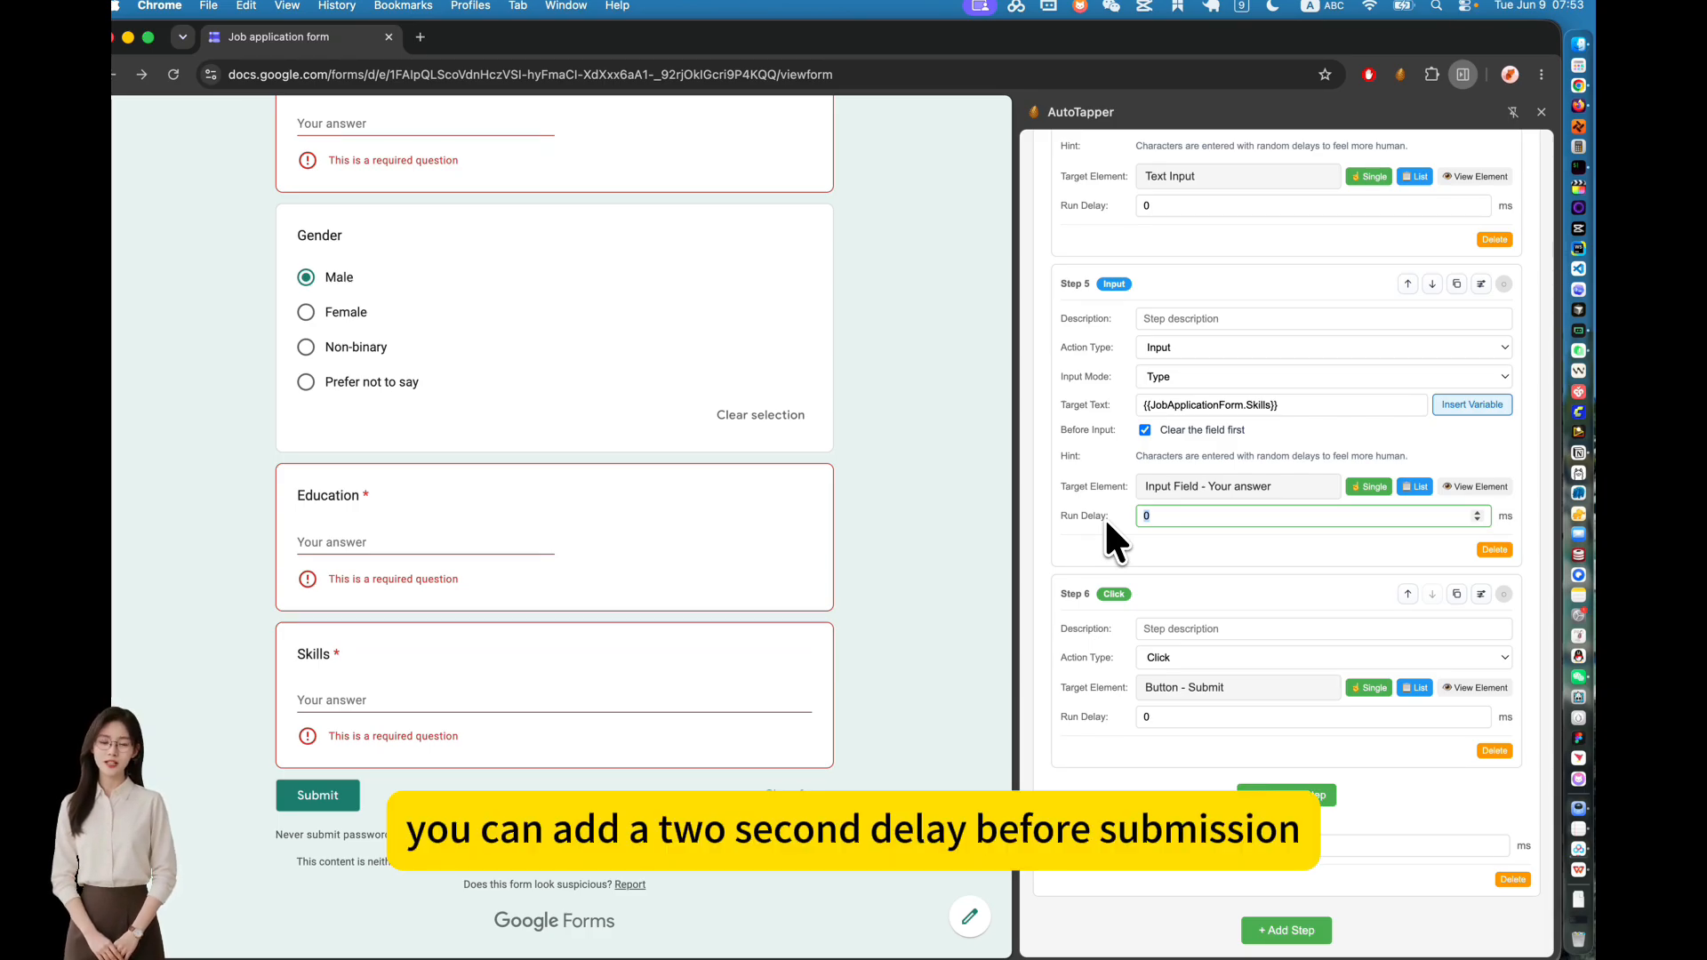
pyautogui.write('2000')
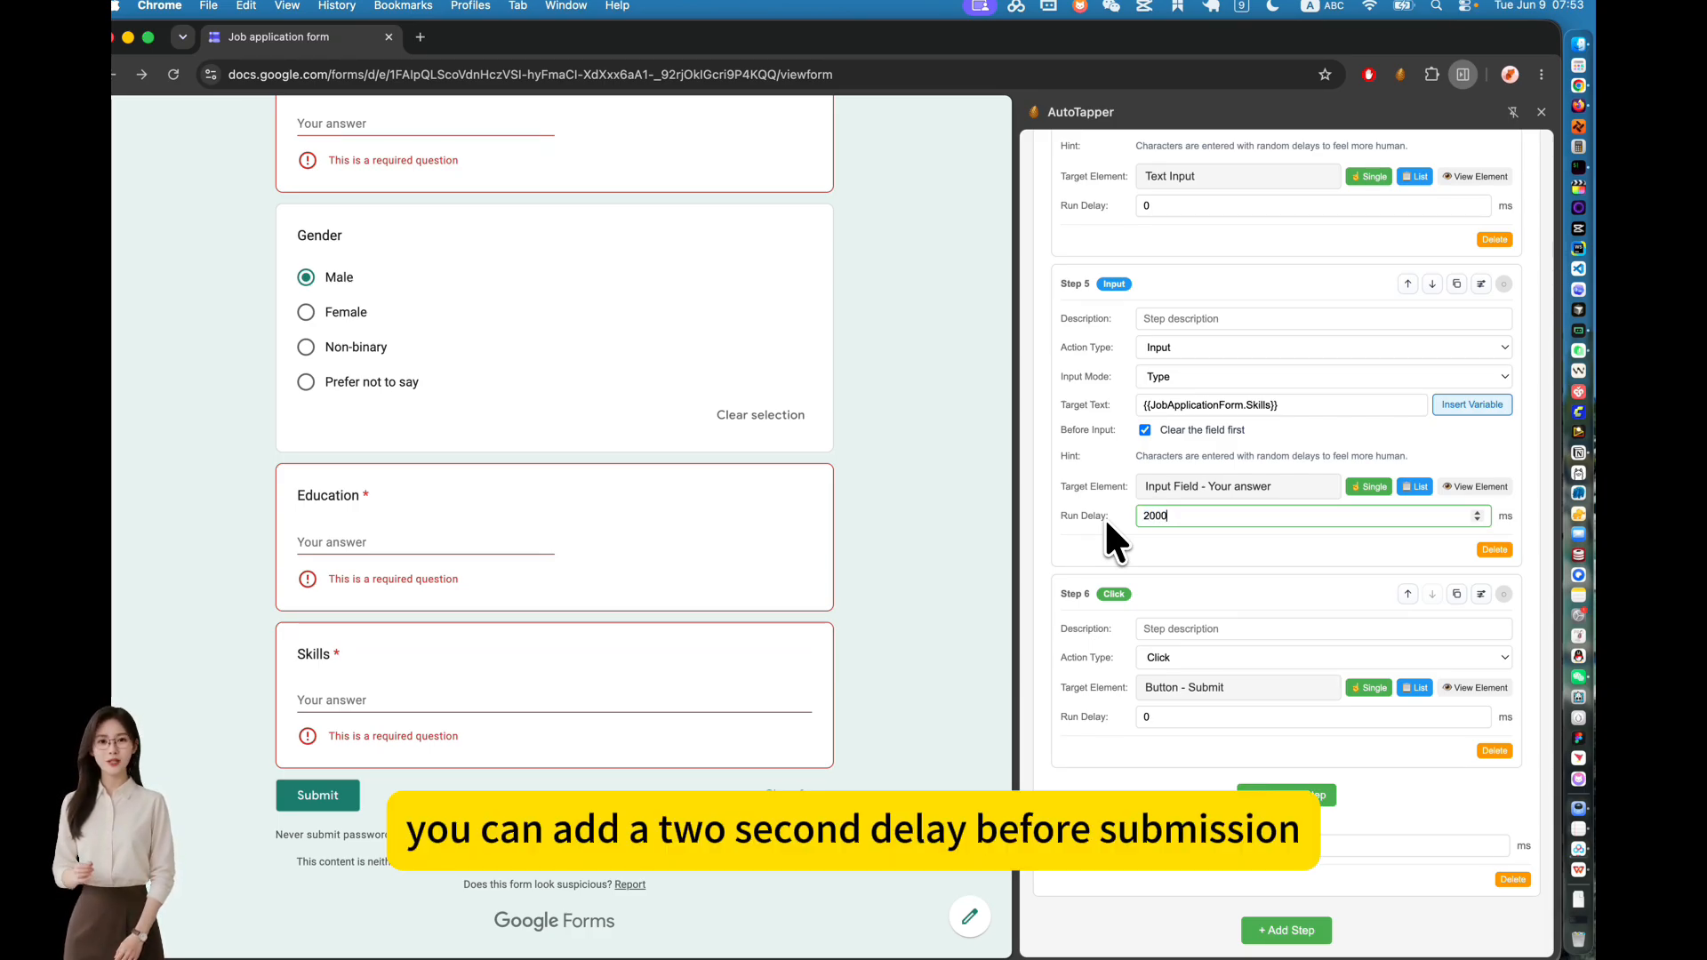
pyautogui.click(1159, 536)
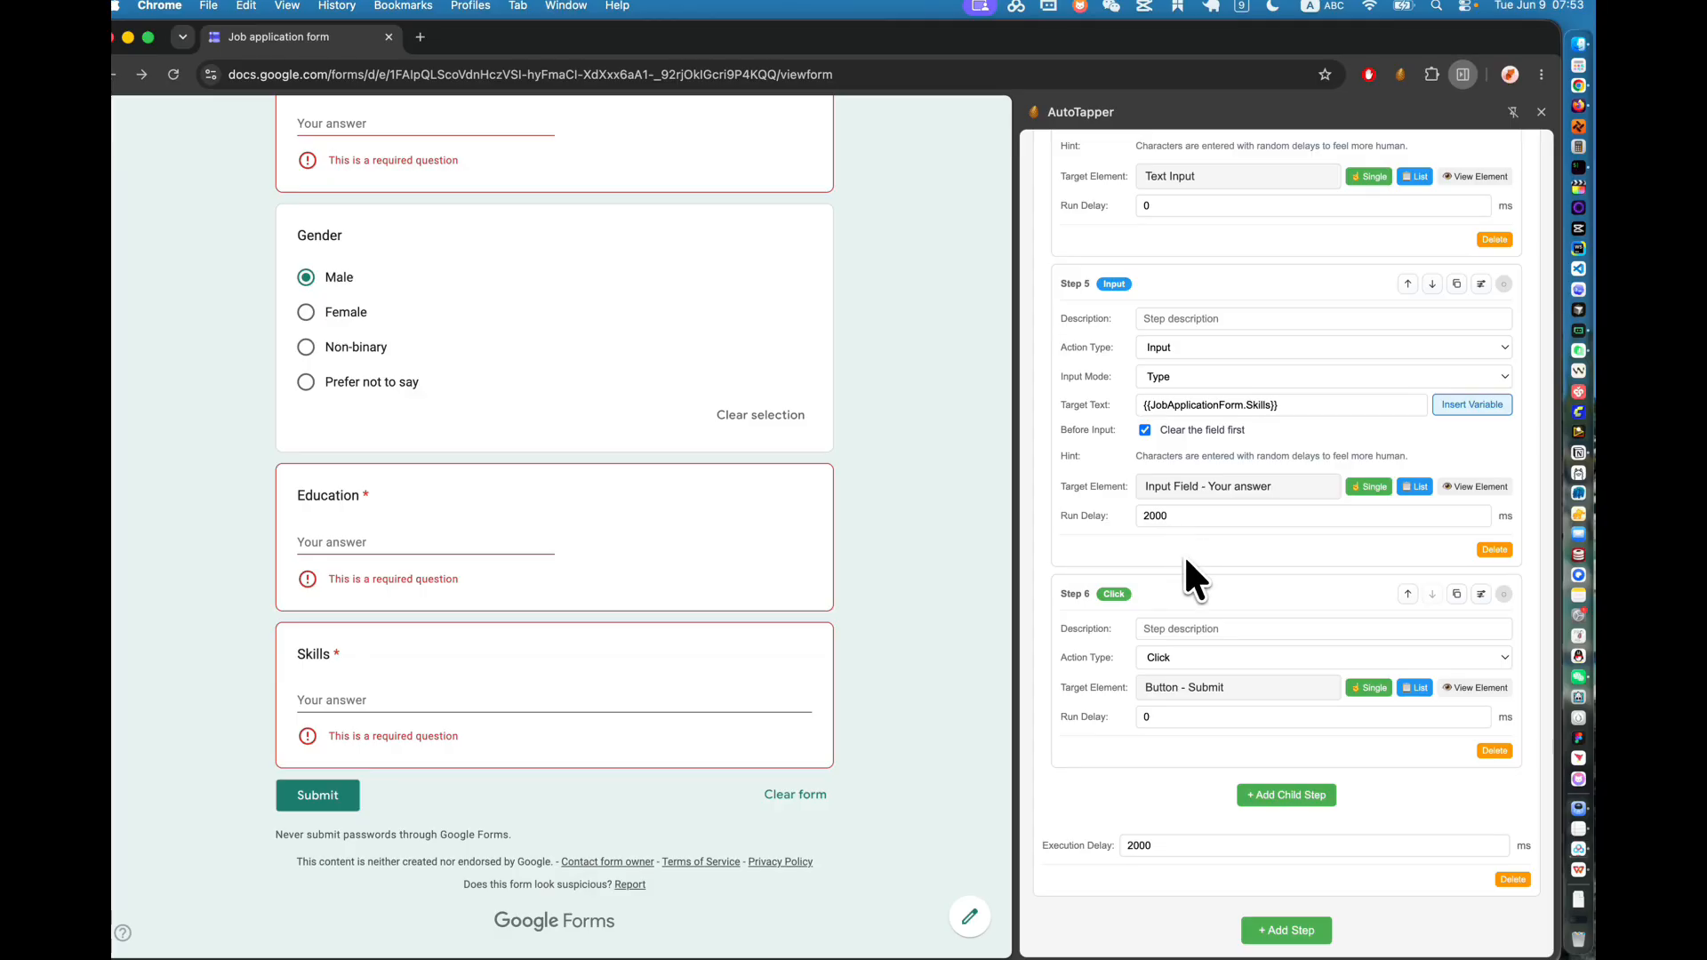
# Step: Run the workflow and follow its child steps as they fill in and submit the job application form
pyautogui.scroll(10, 922, 484)
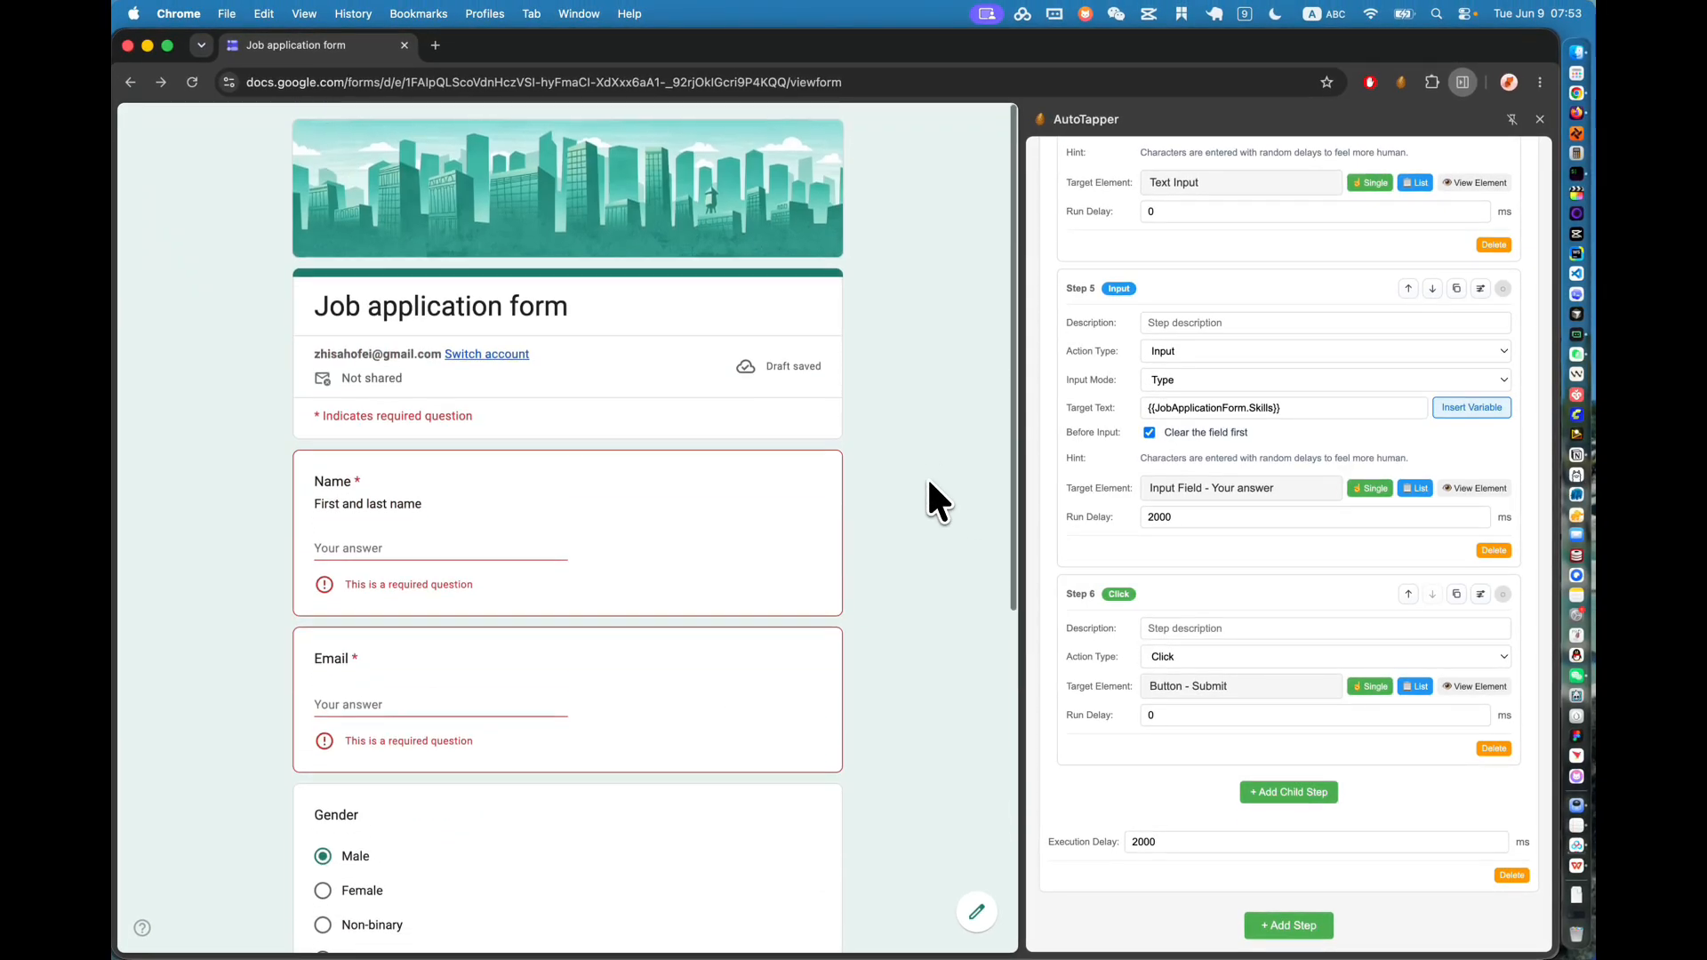
pyautogui.scroll(-5, 930, 584)
pyautogui.scroll(5, 931, 587)
pyautogui.scroll(2, 1215, 457)
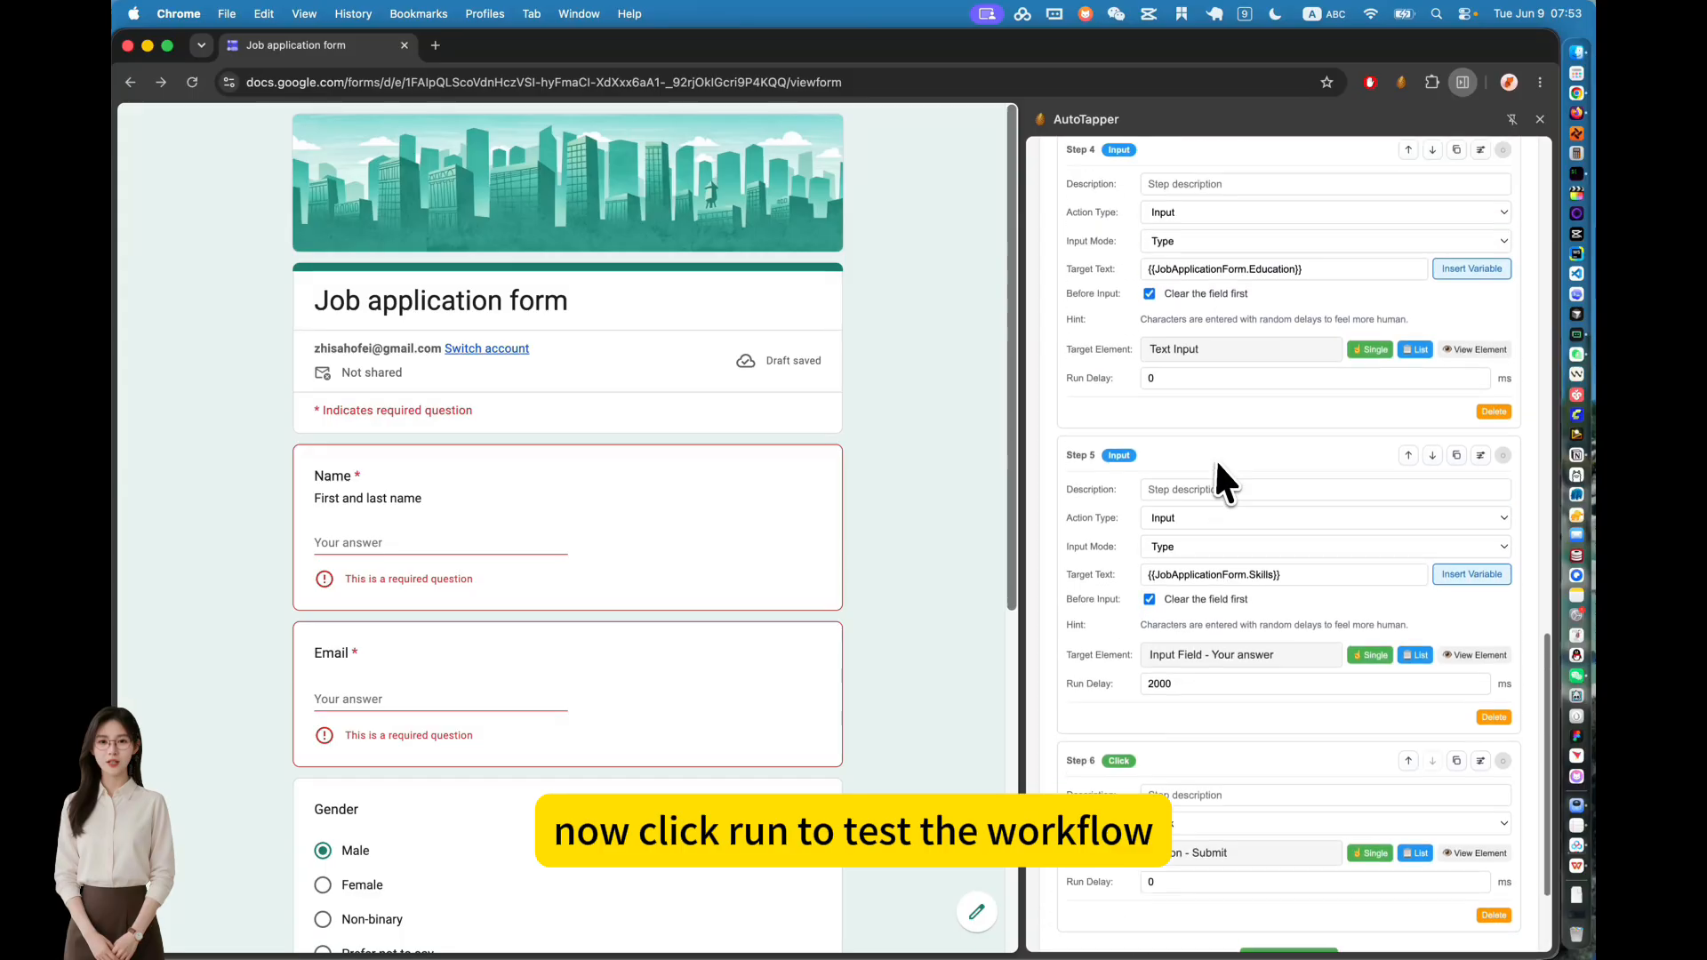
pyautogui.scroll(10, 1215, 457)
pyautogui.scroll(-1, 994, 516)
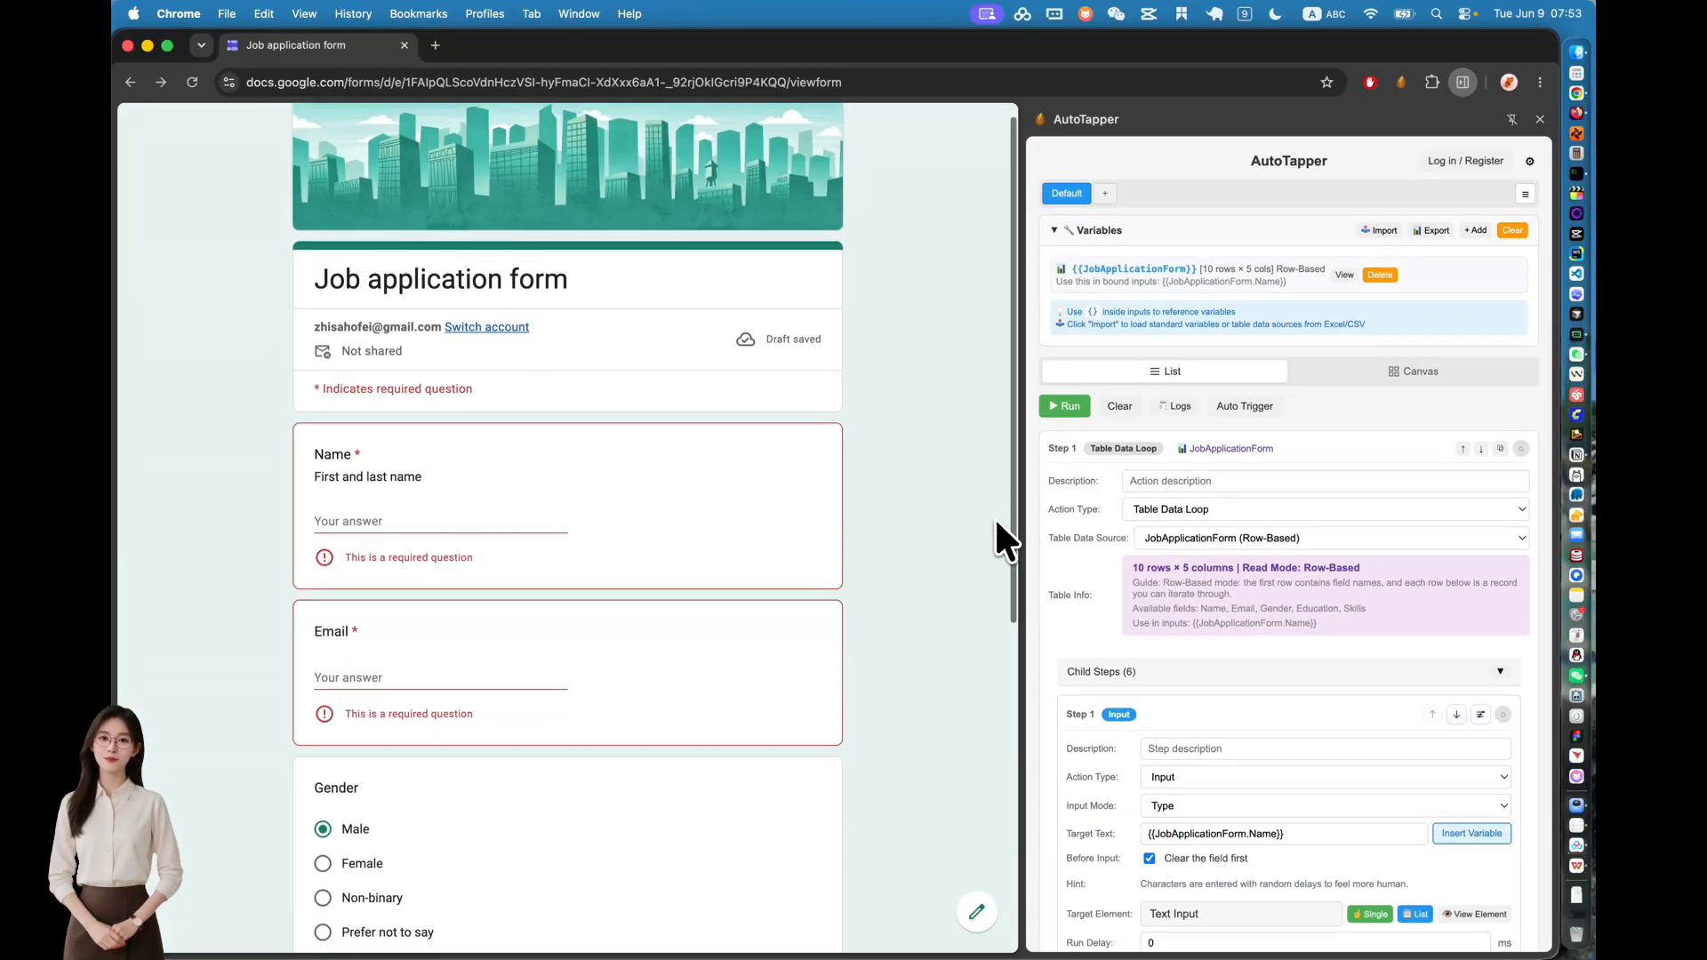
pyautogui.click(1065, 406)
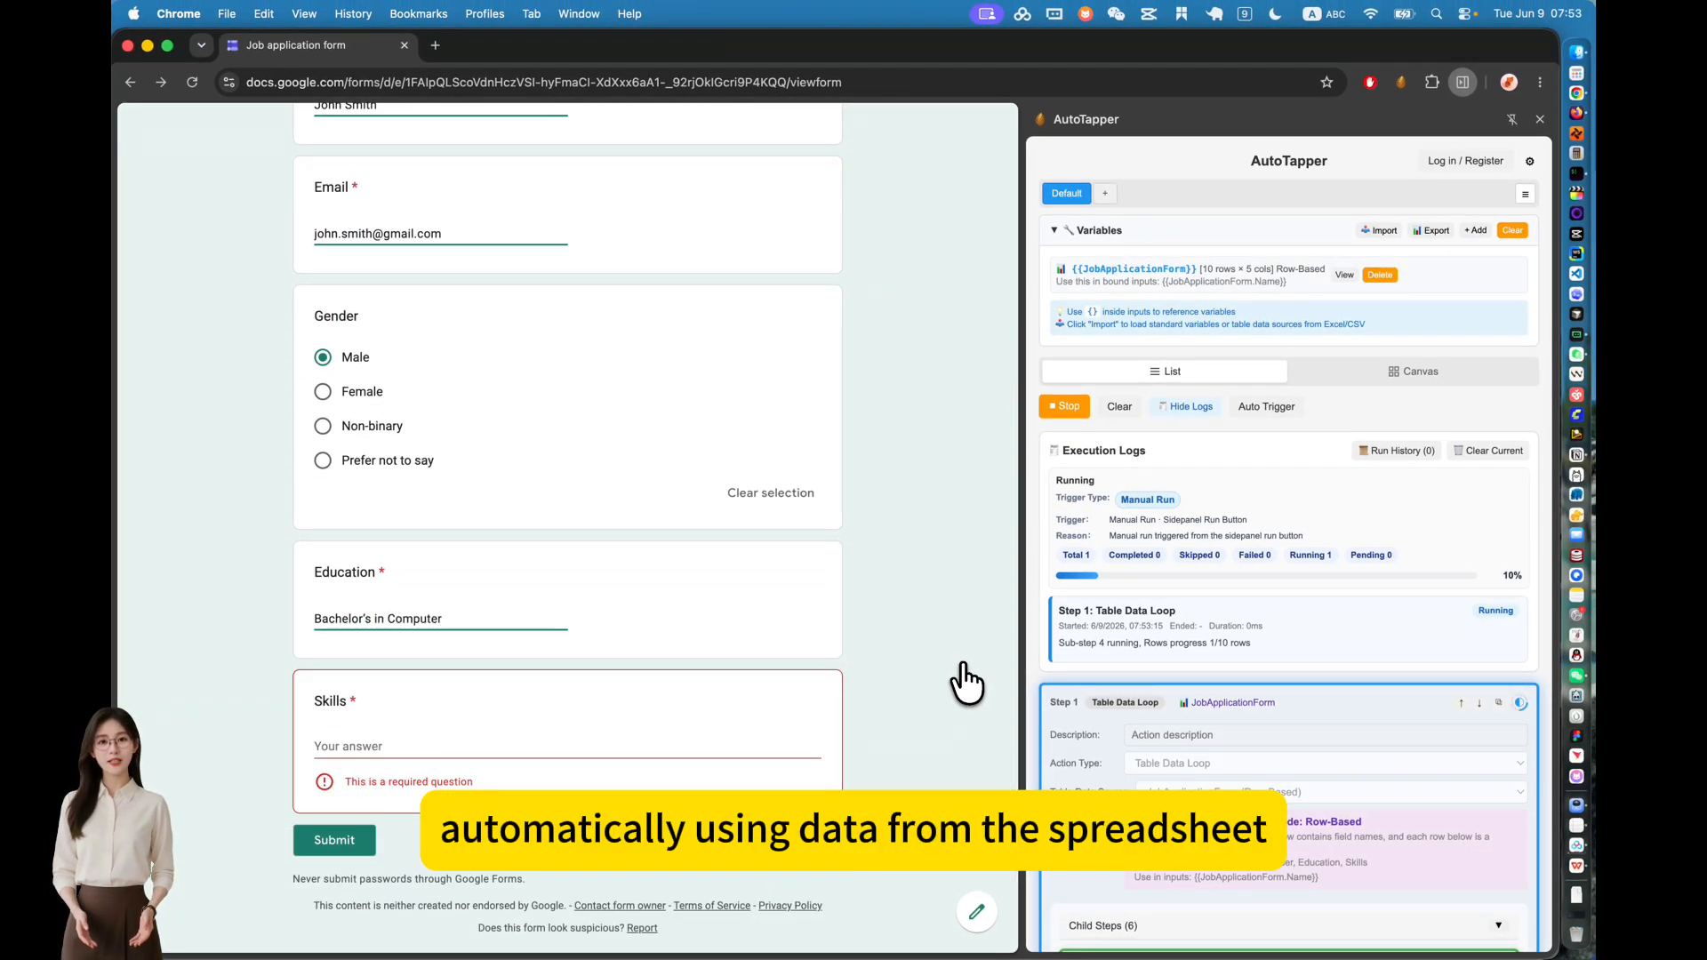
pyautogui.scroll(-10, 1125, 724)
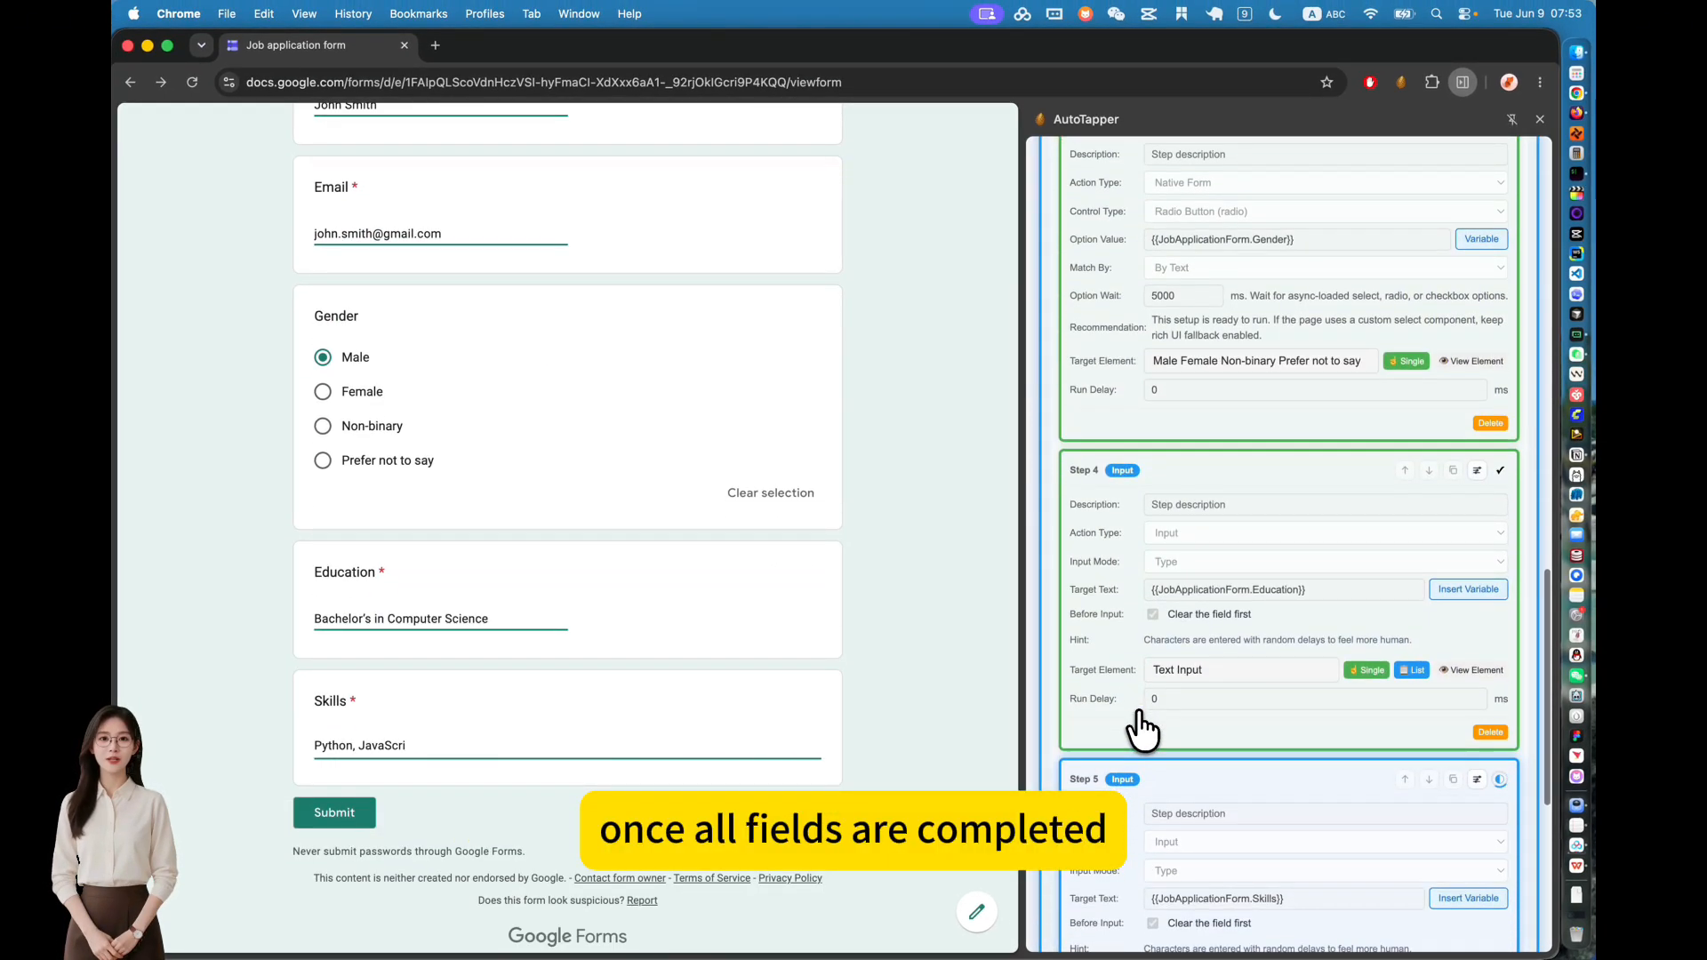
pyautogui.scroll(-5, 1143, 729)
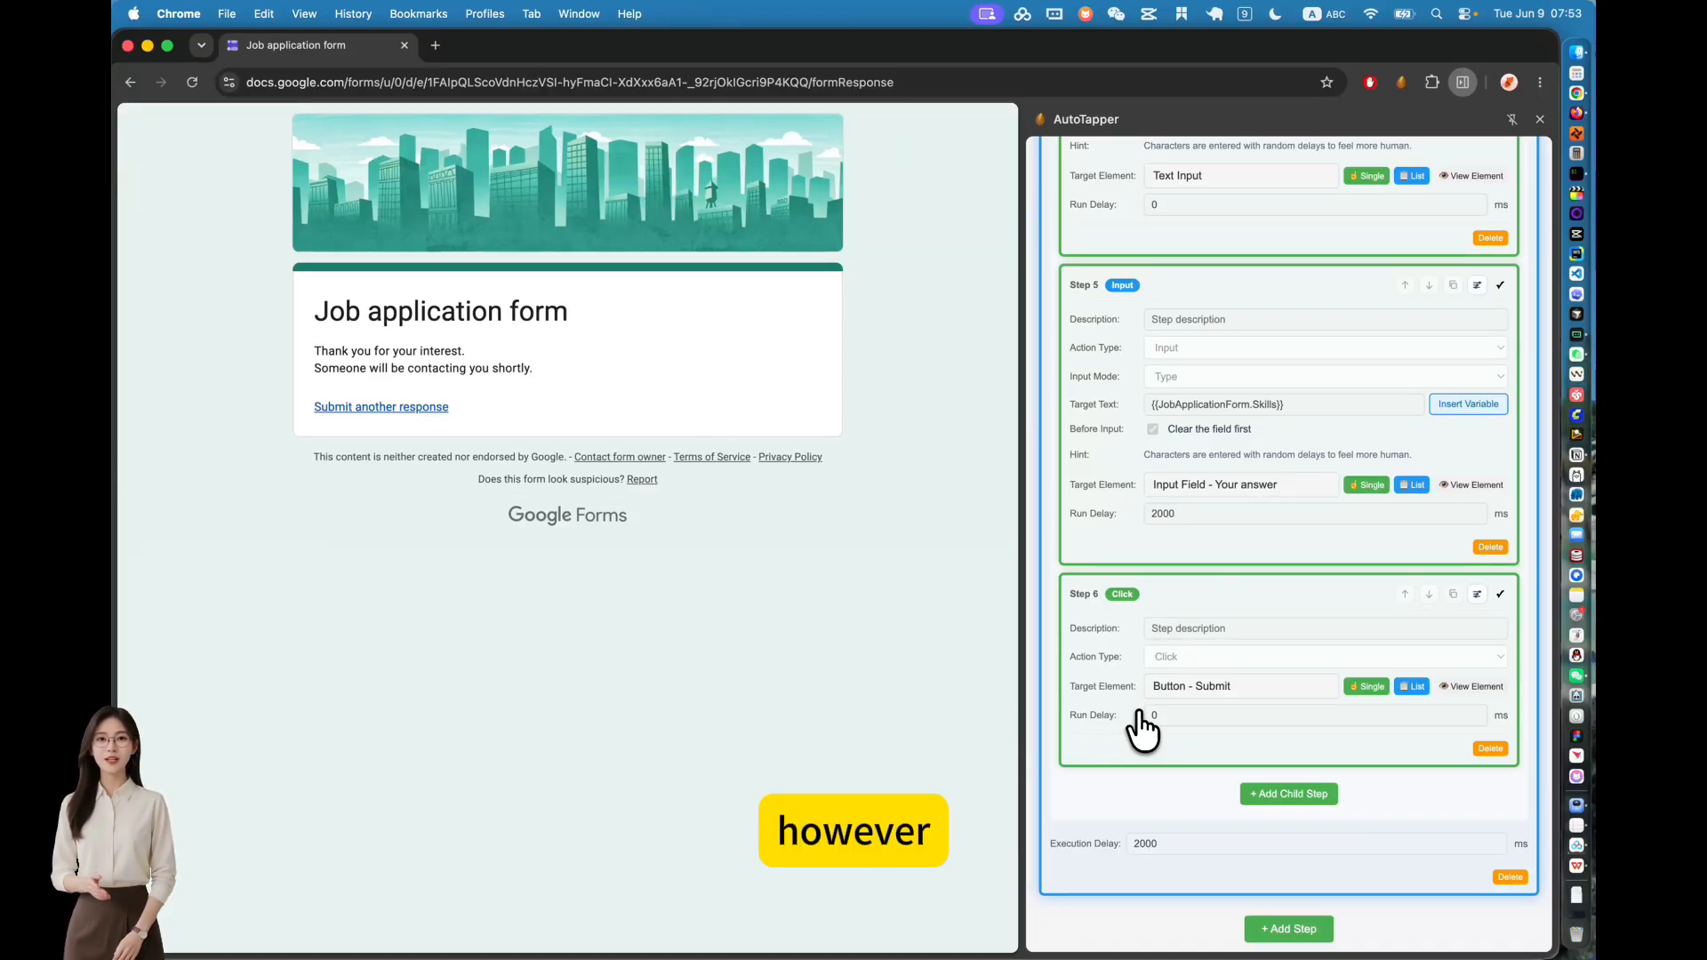
# Step: Switch to WPS Office to examine the first applicant's row and the full table in JobApplicationForm.xlsx, then return to Chrome to check the run's progress
pyautogui.press('super+Tab')
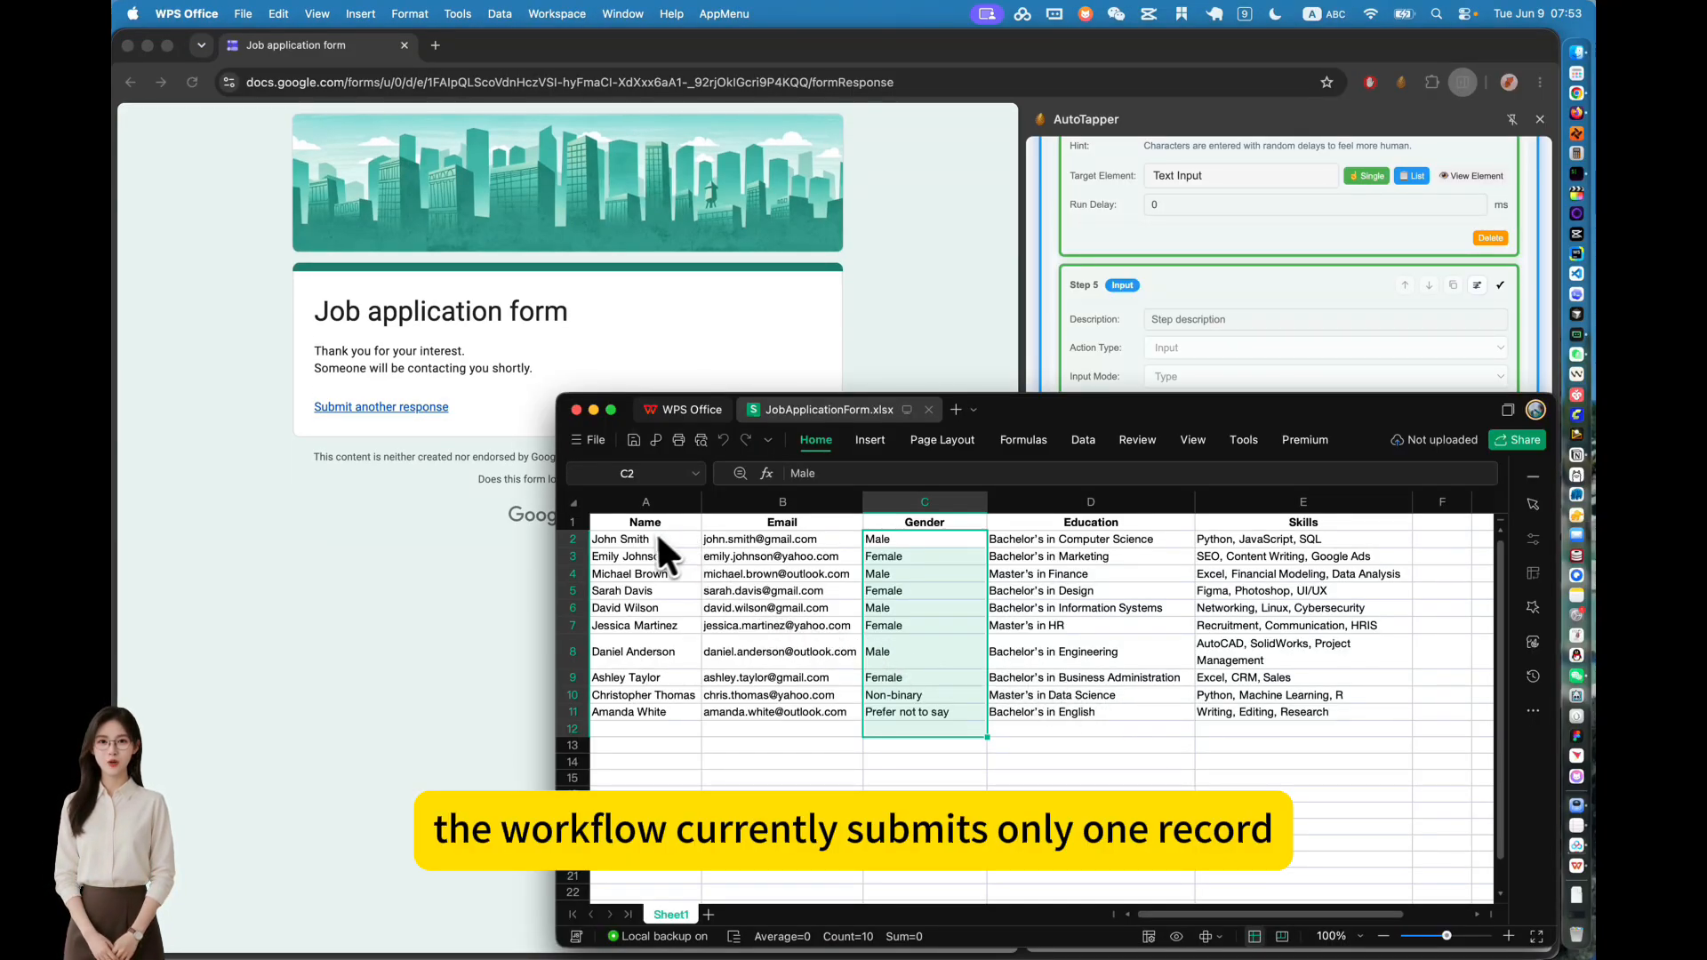
pyautogui.click(572, 539)
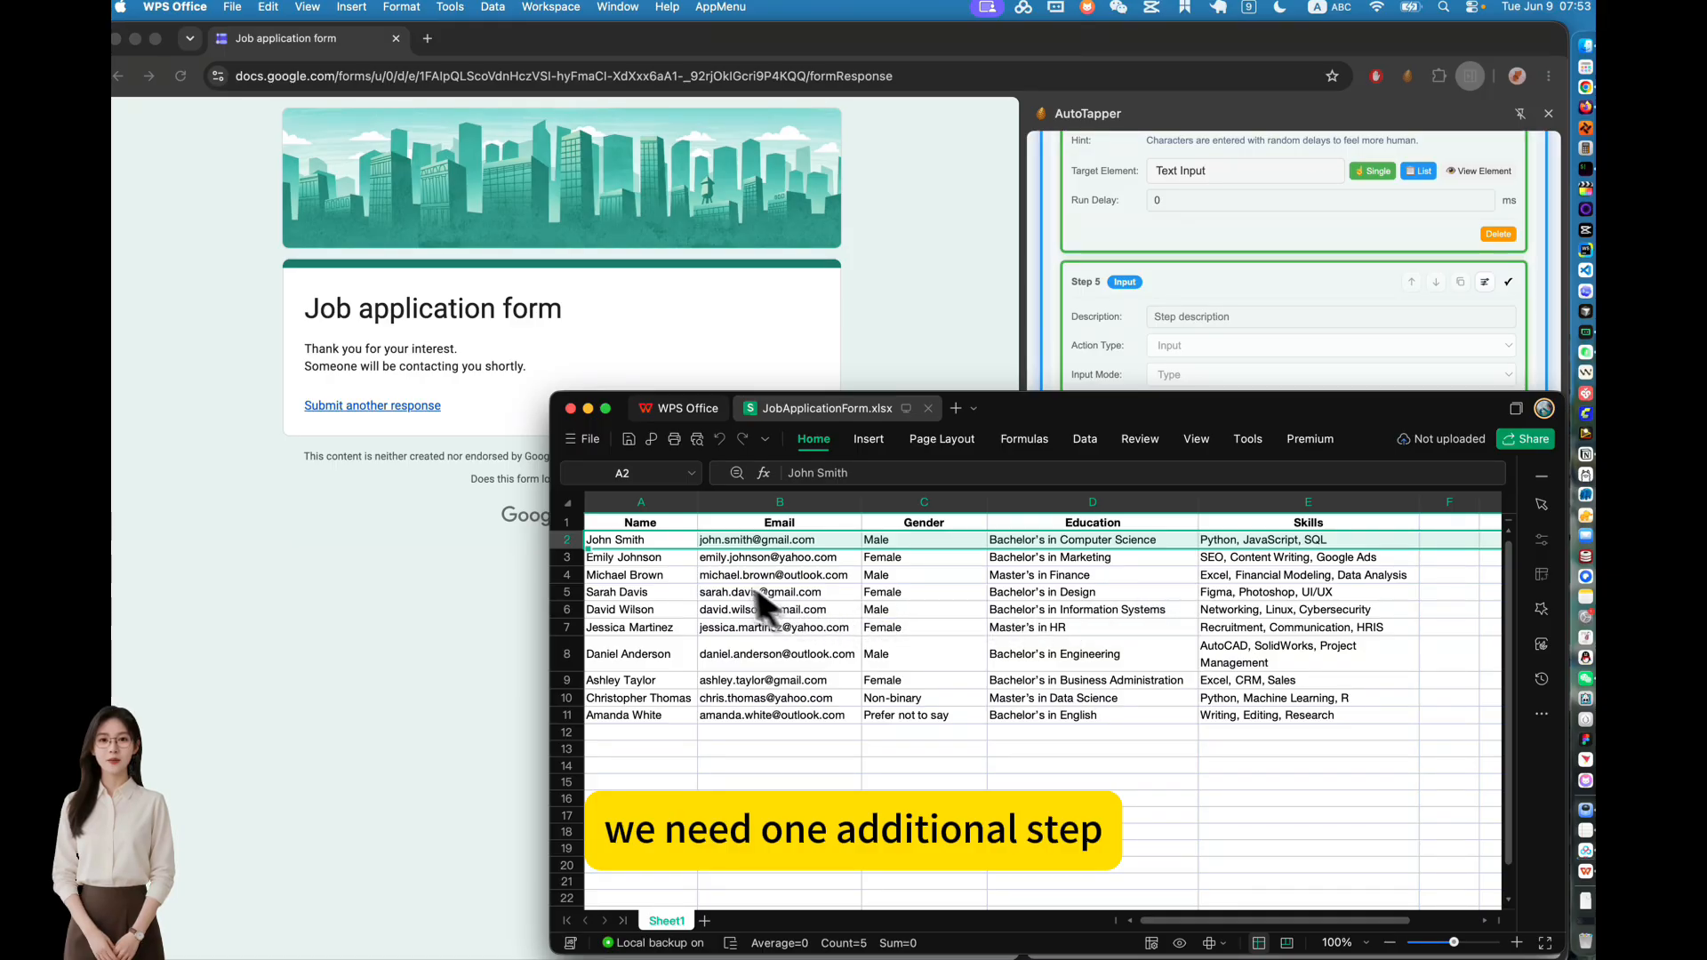
pyautogui.moveTo(645, 524); pyautogui.dragTo(1244, 717)
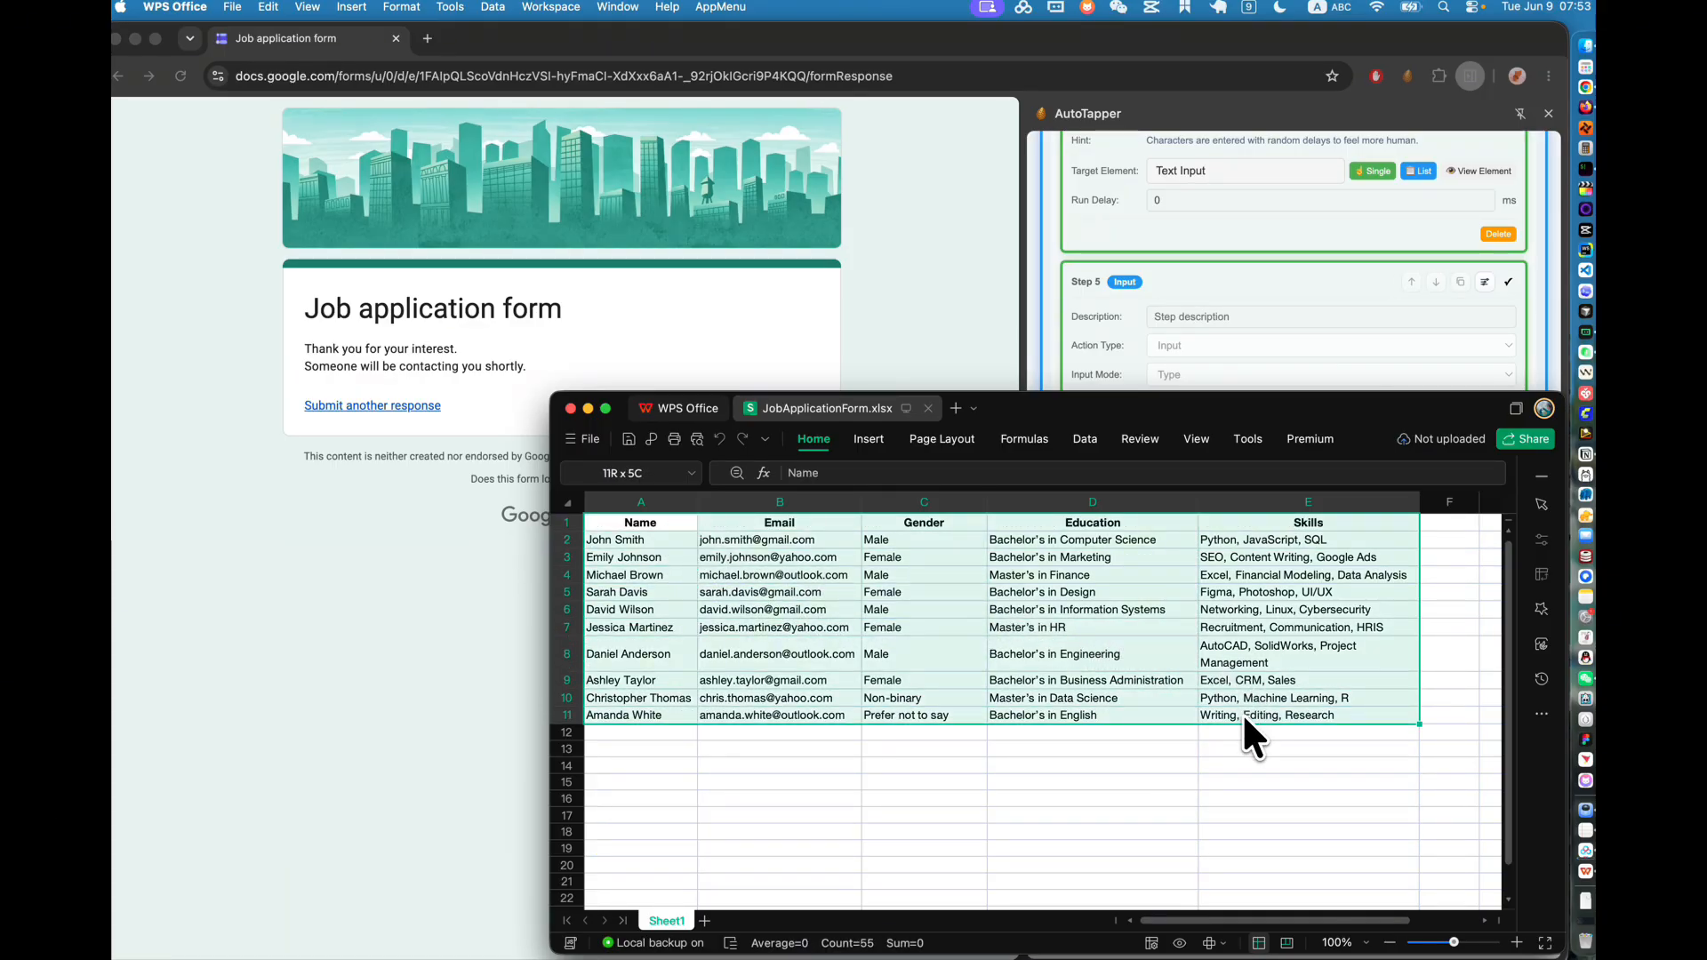
pyautogui.click(931, 336)
pyautogui.scroll(20, 1059, 360)
pyautogui.scroll(-20, 1208, 649)
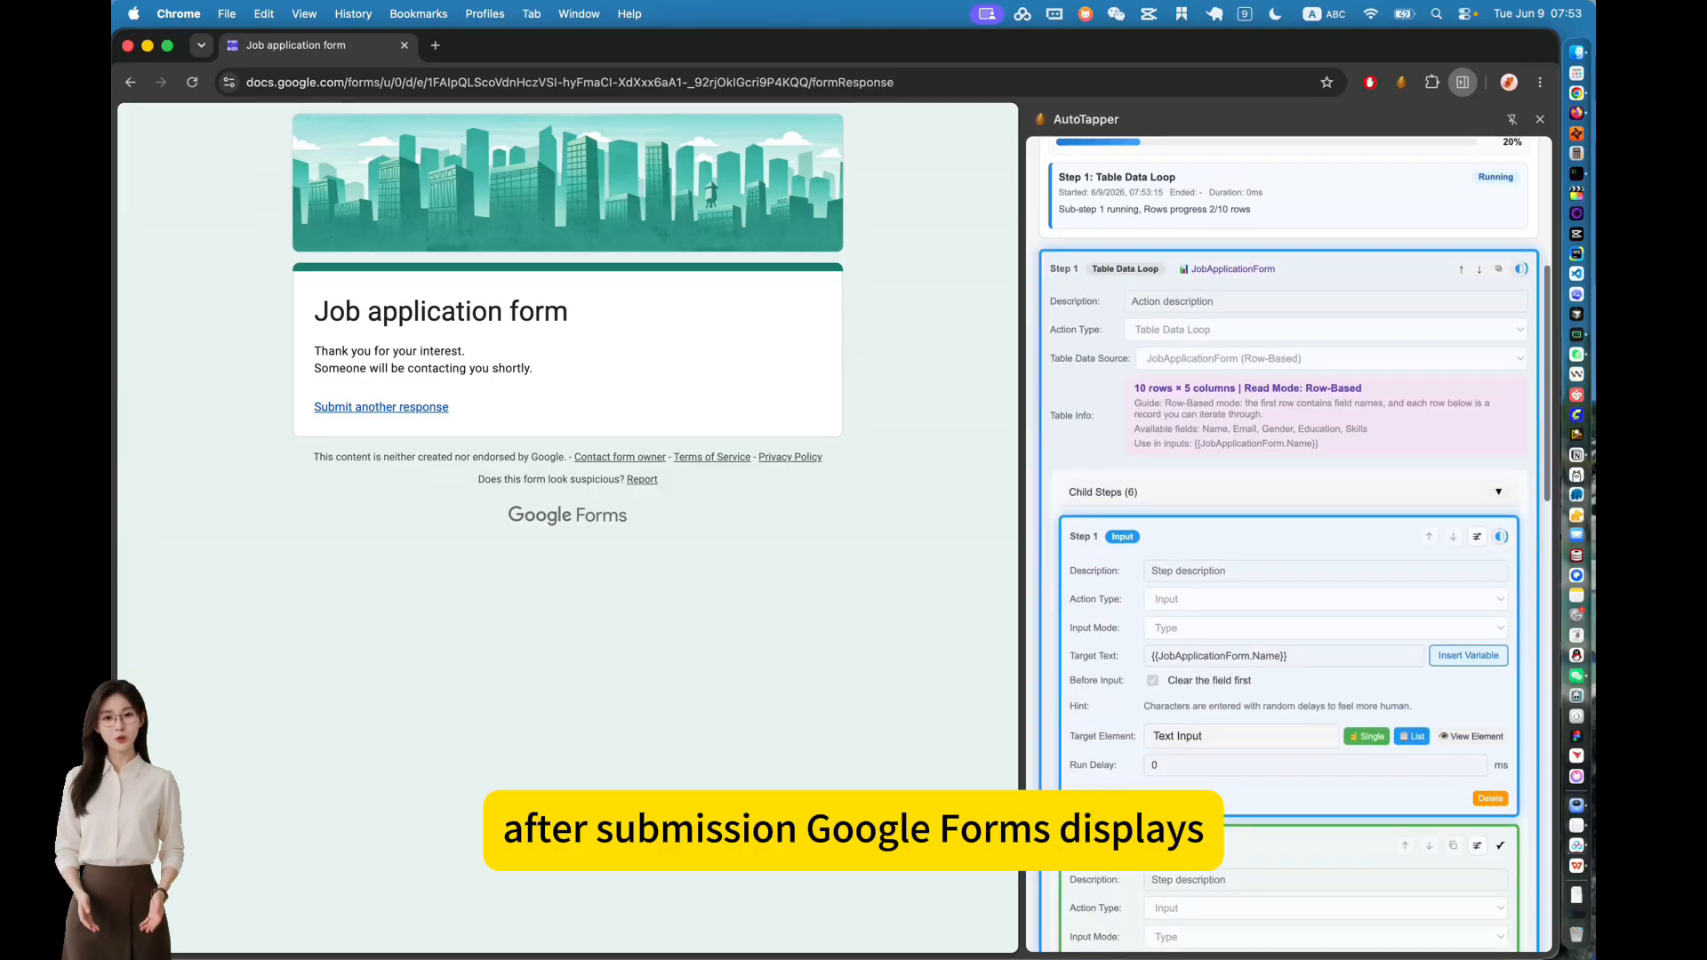
# Step: Add a seventh child step with the Click action and set its target element to the "Submit another response" link
pyautogui.scroll(-15, 1118, 574)
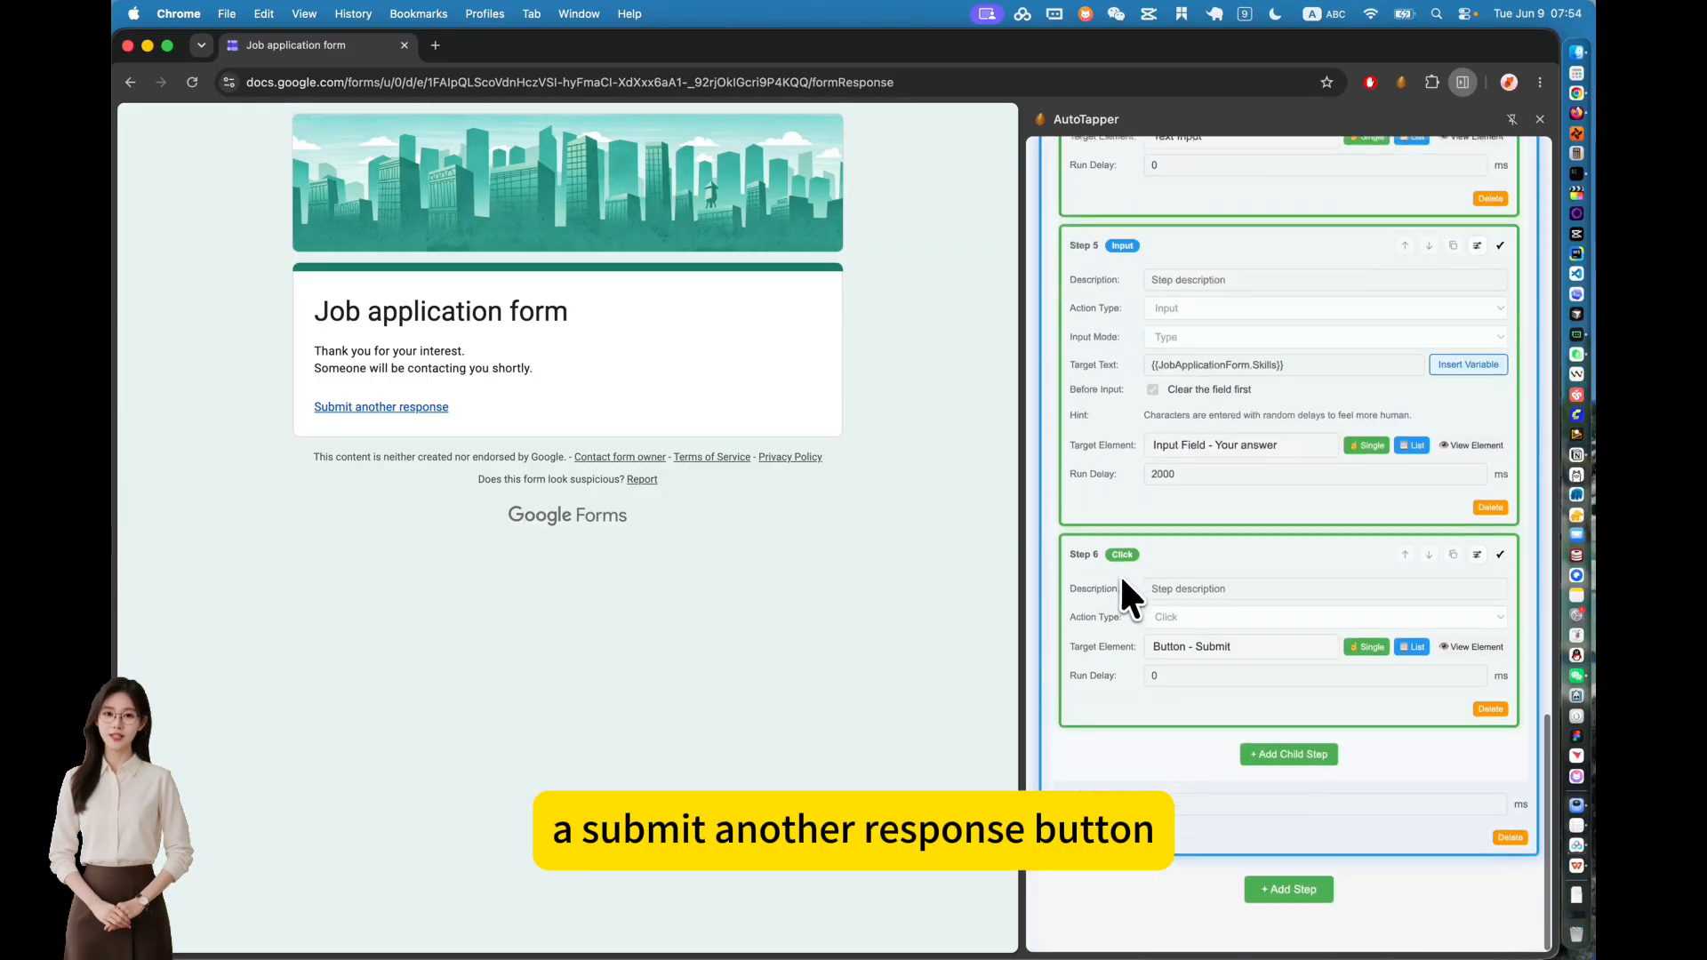
pyautogui.click(1289, 789)
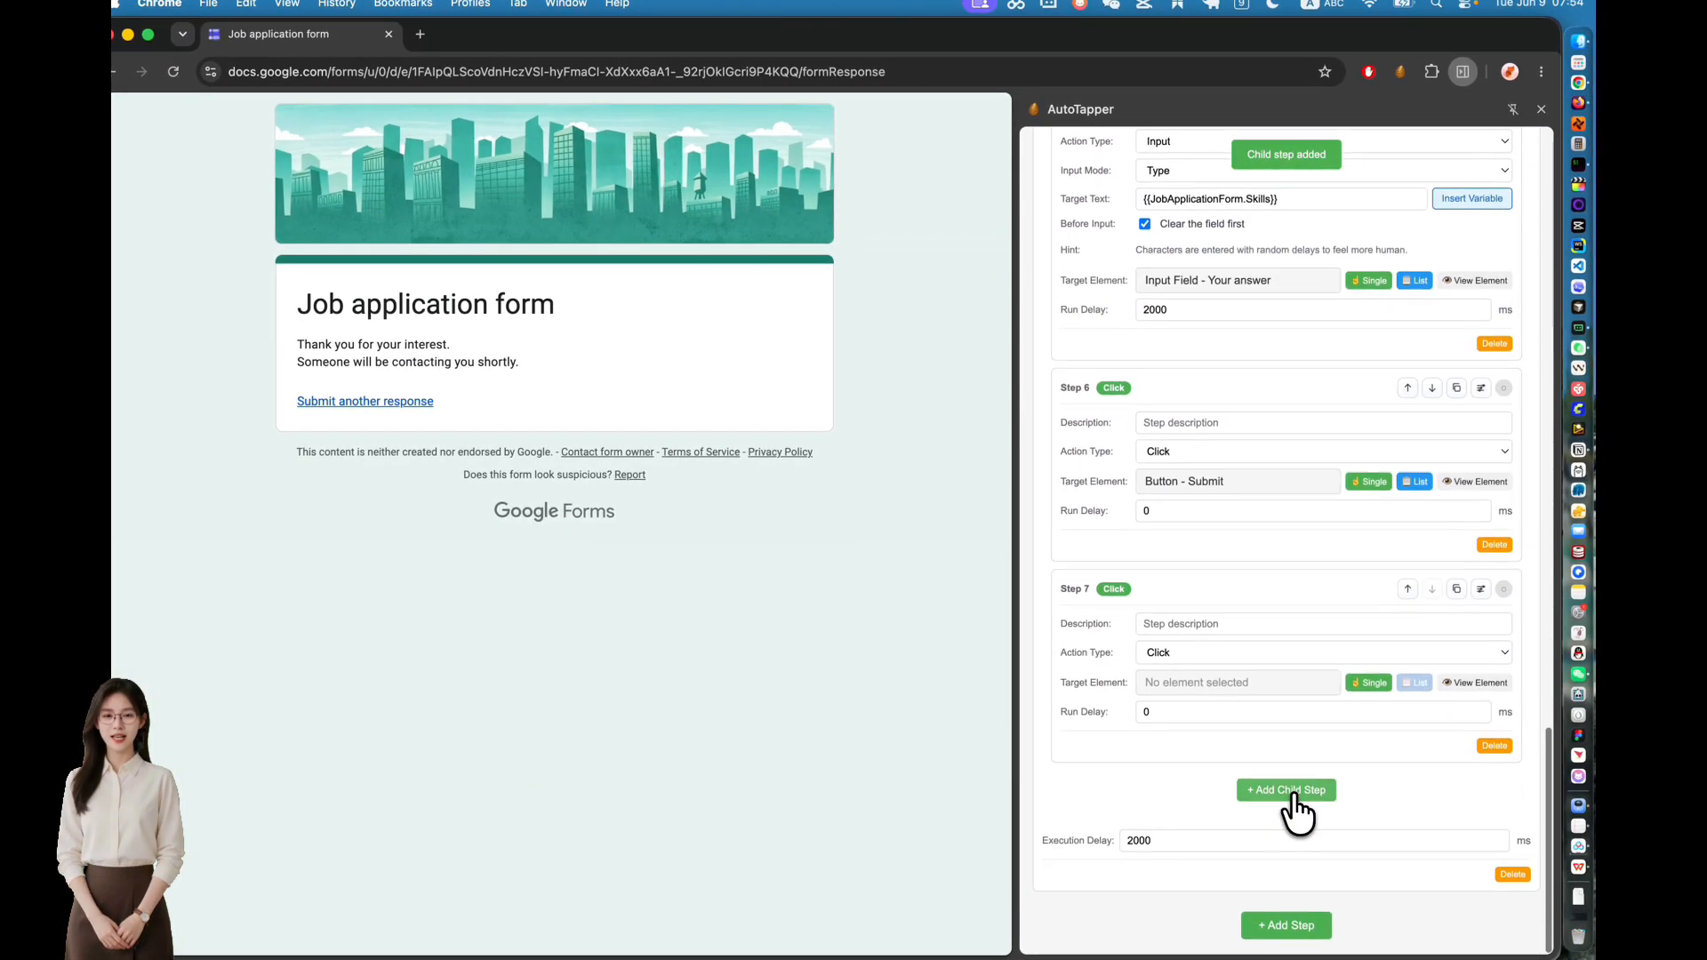
pyautogui.click(1369, 692)
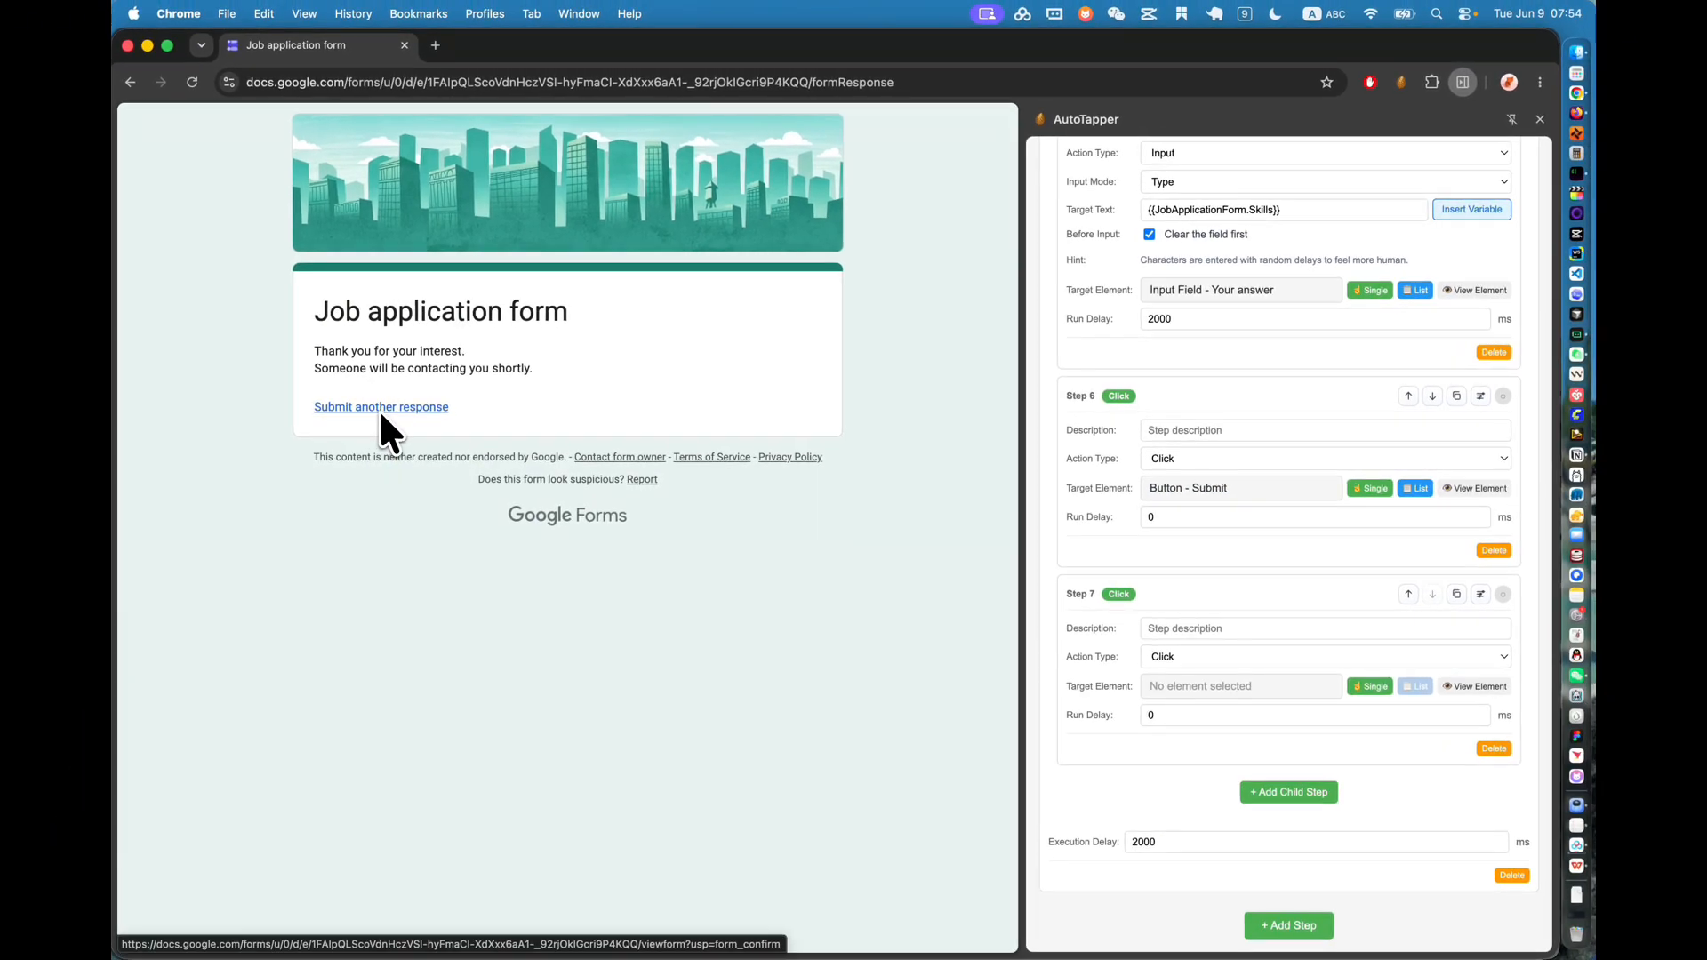
pyautogui.click(1353, 685)
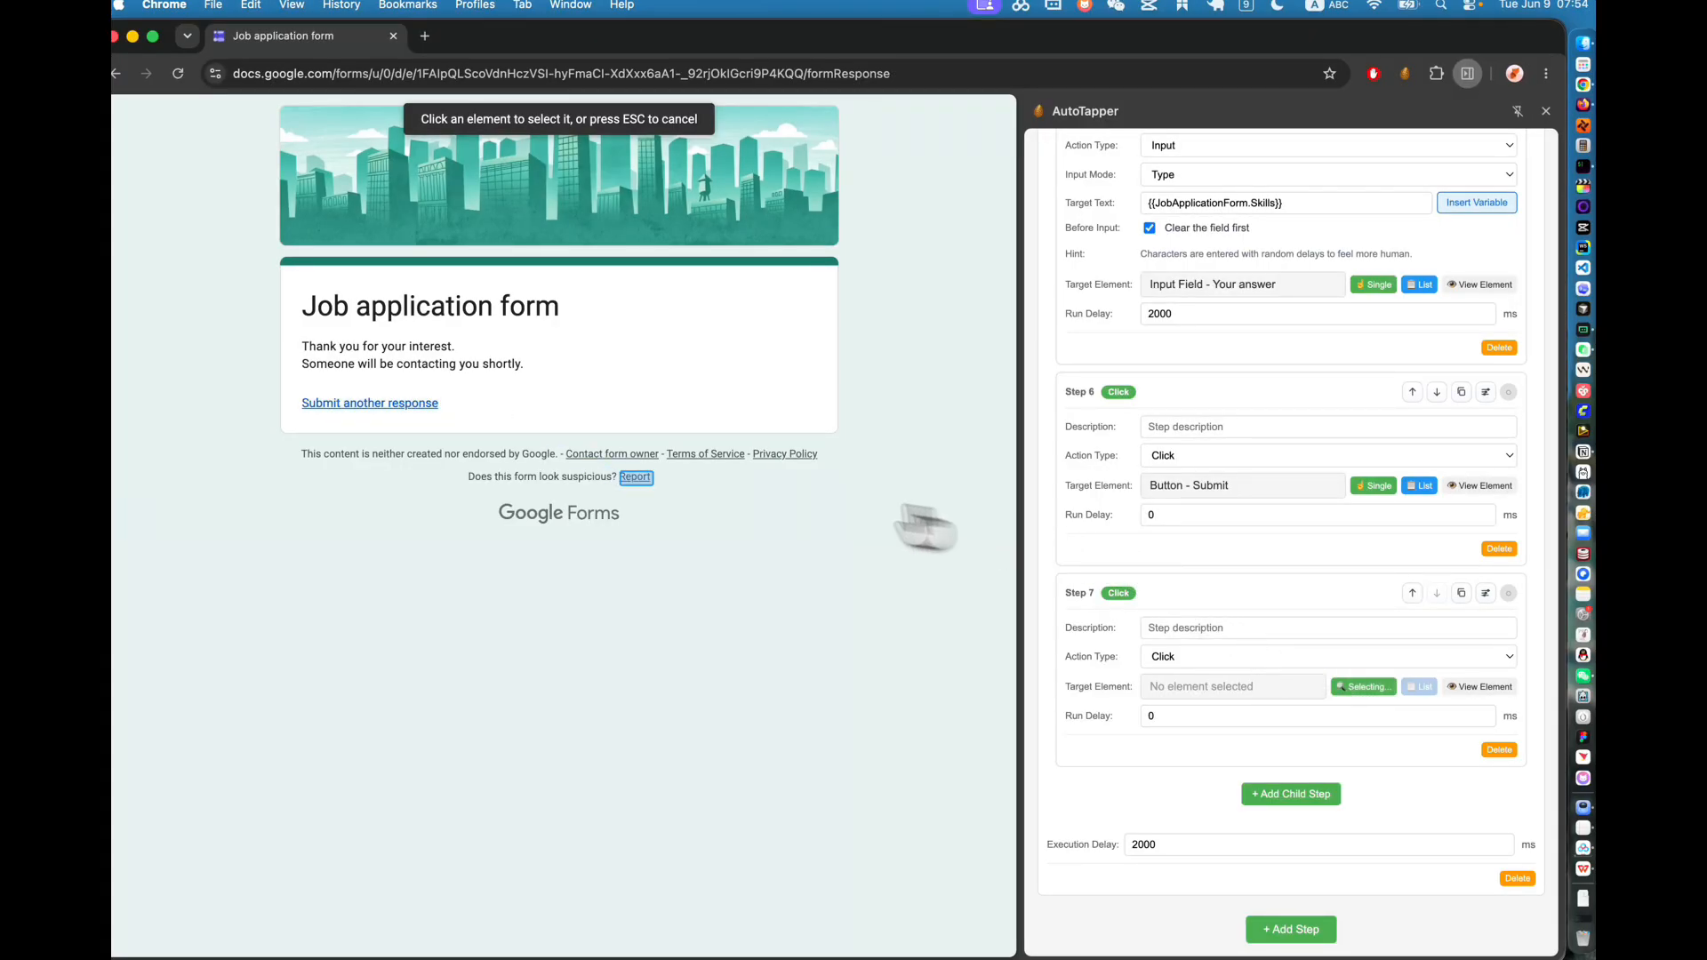
pyautogui.click(425, 406)
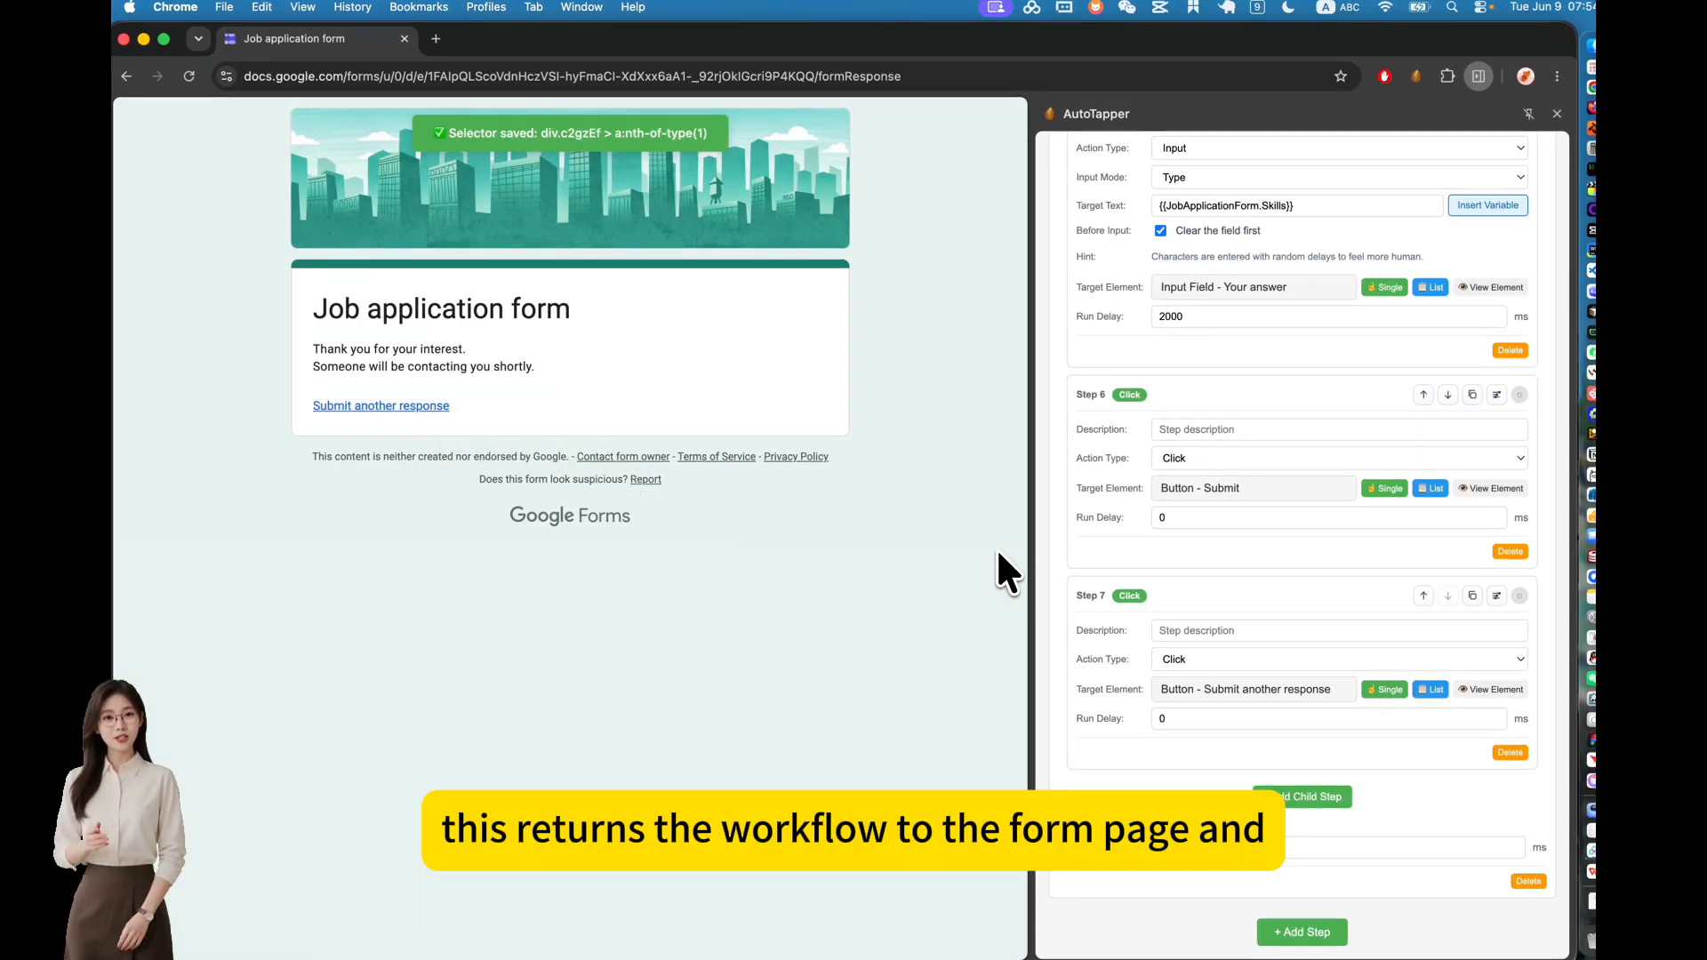
# Step: Open a blank job application form through the "Submit another response" link
pyautogui.click(436, 411)
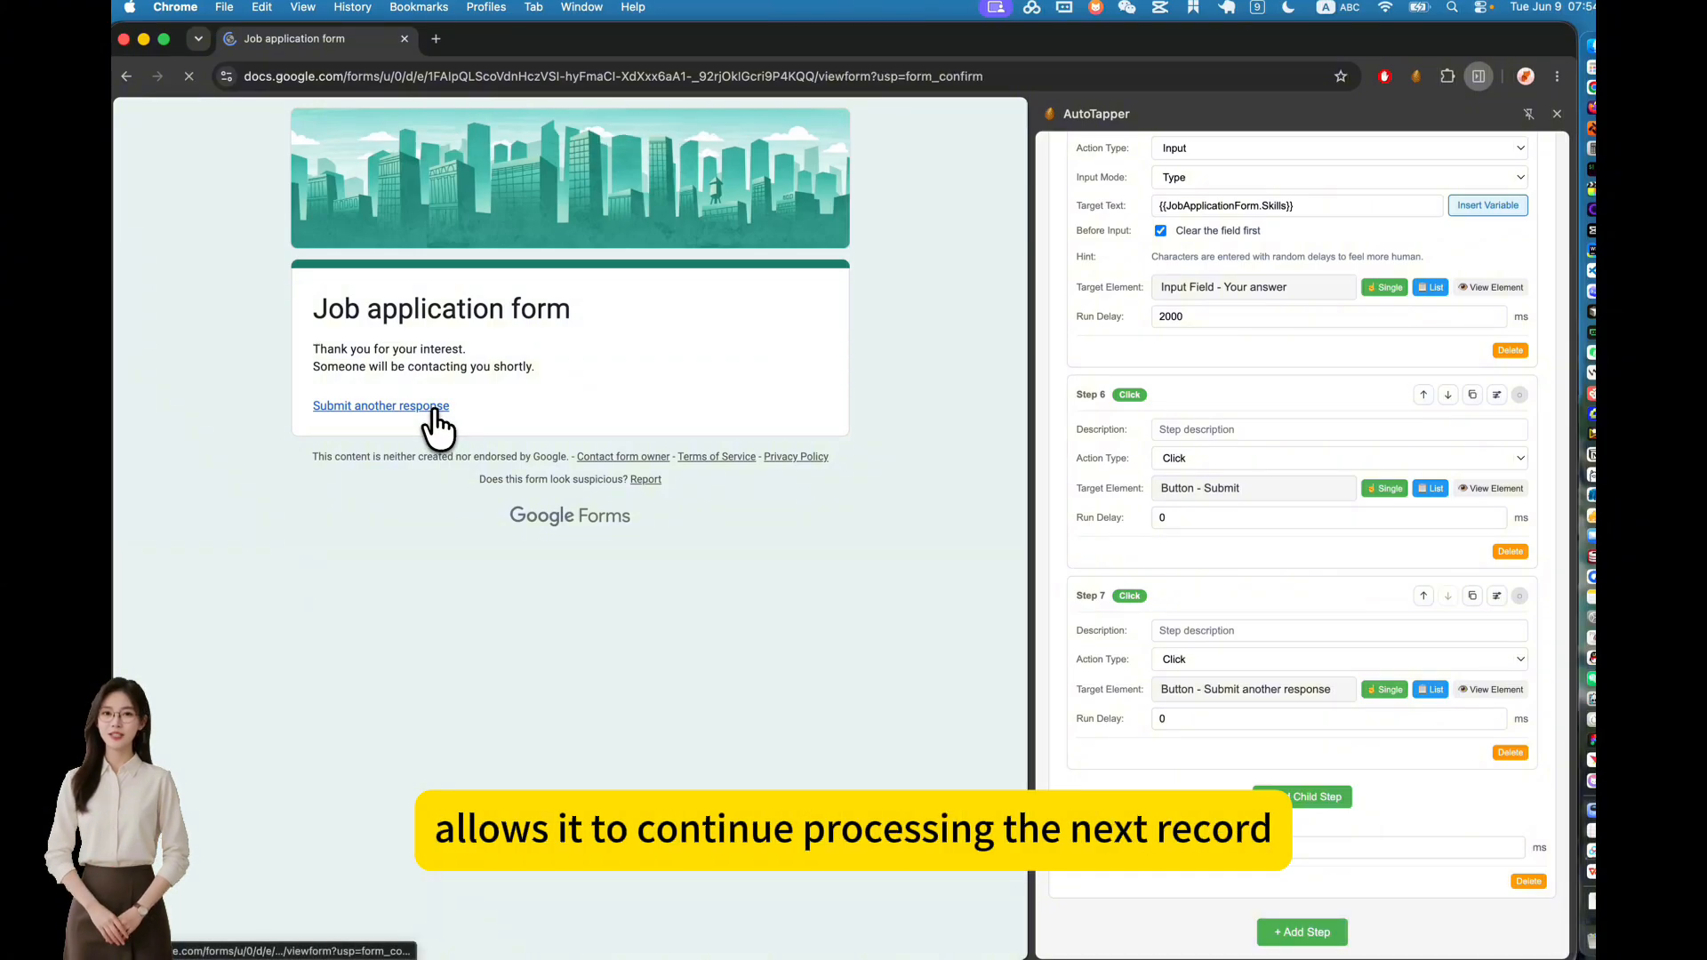
pyautogui.scroll(-3, 617, 772)
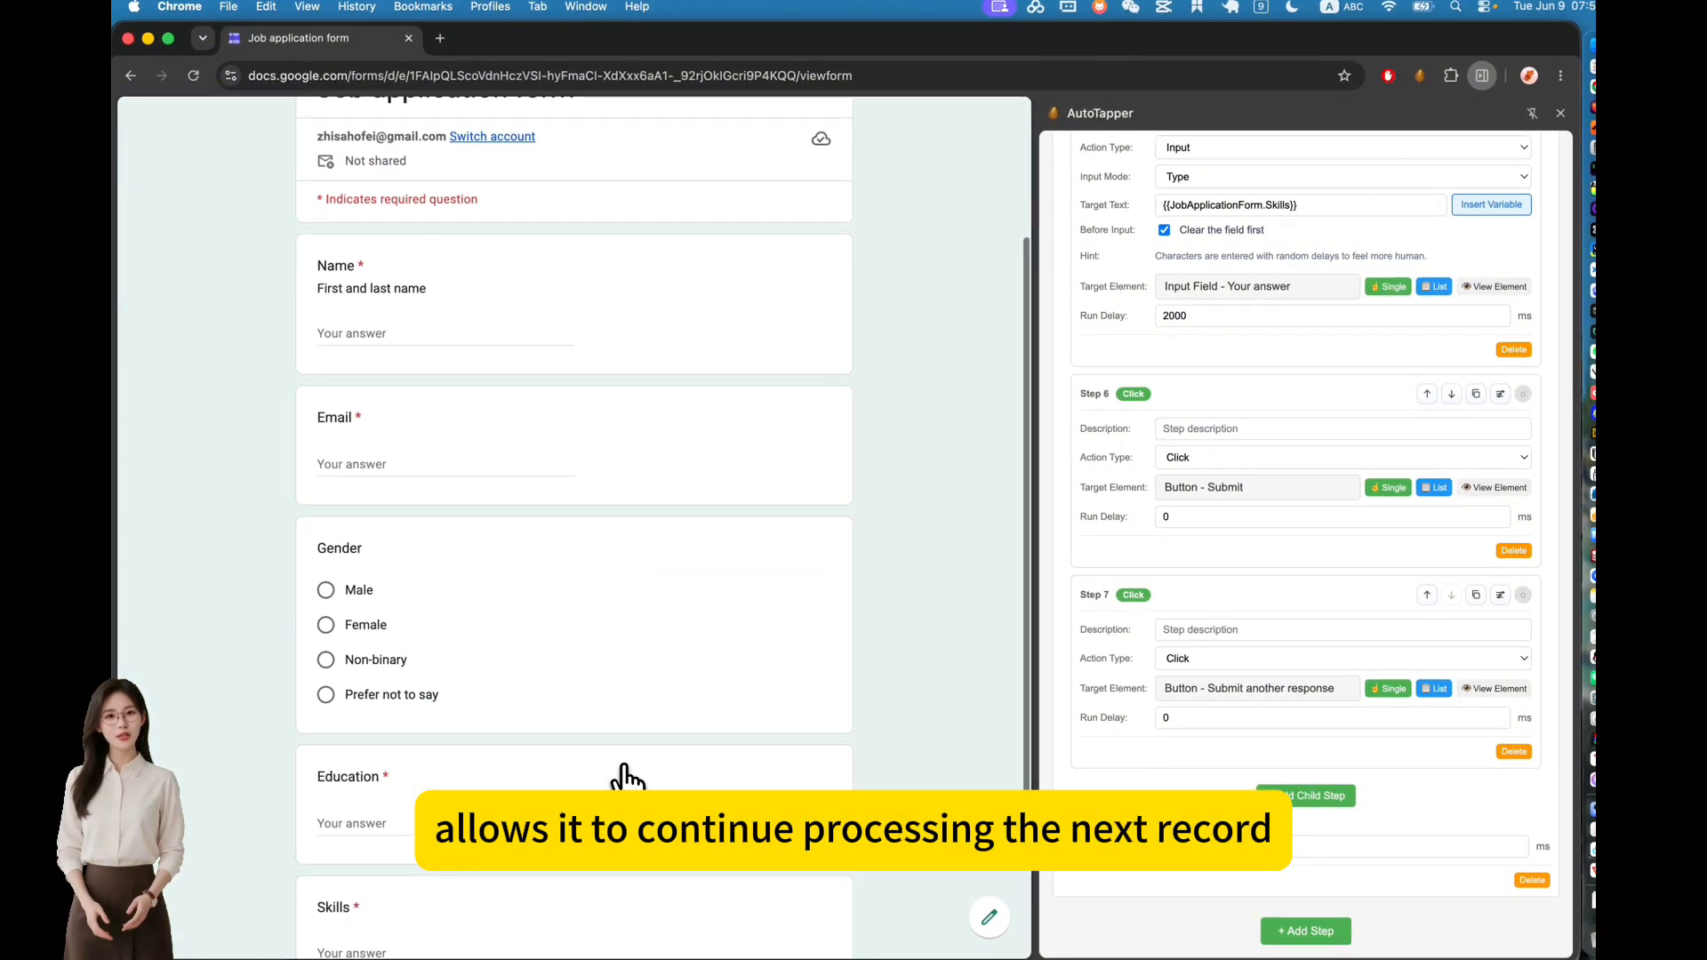
pyautogui.scroll(2, 624, 766)
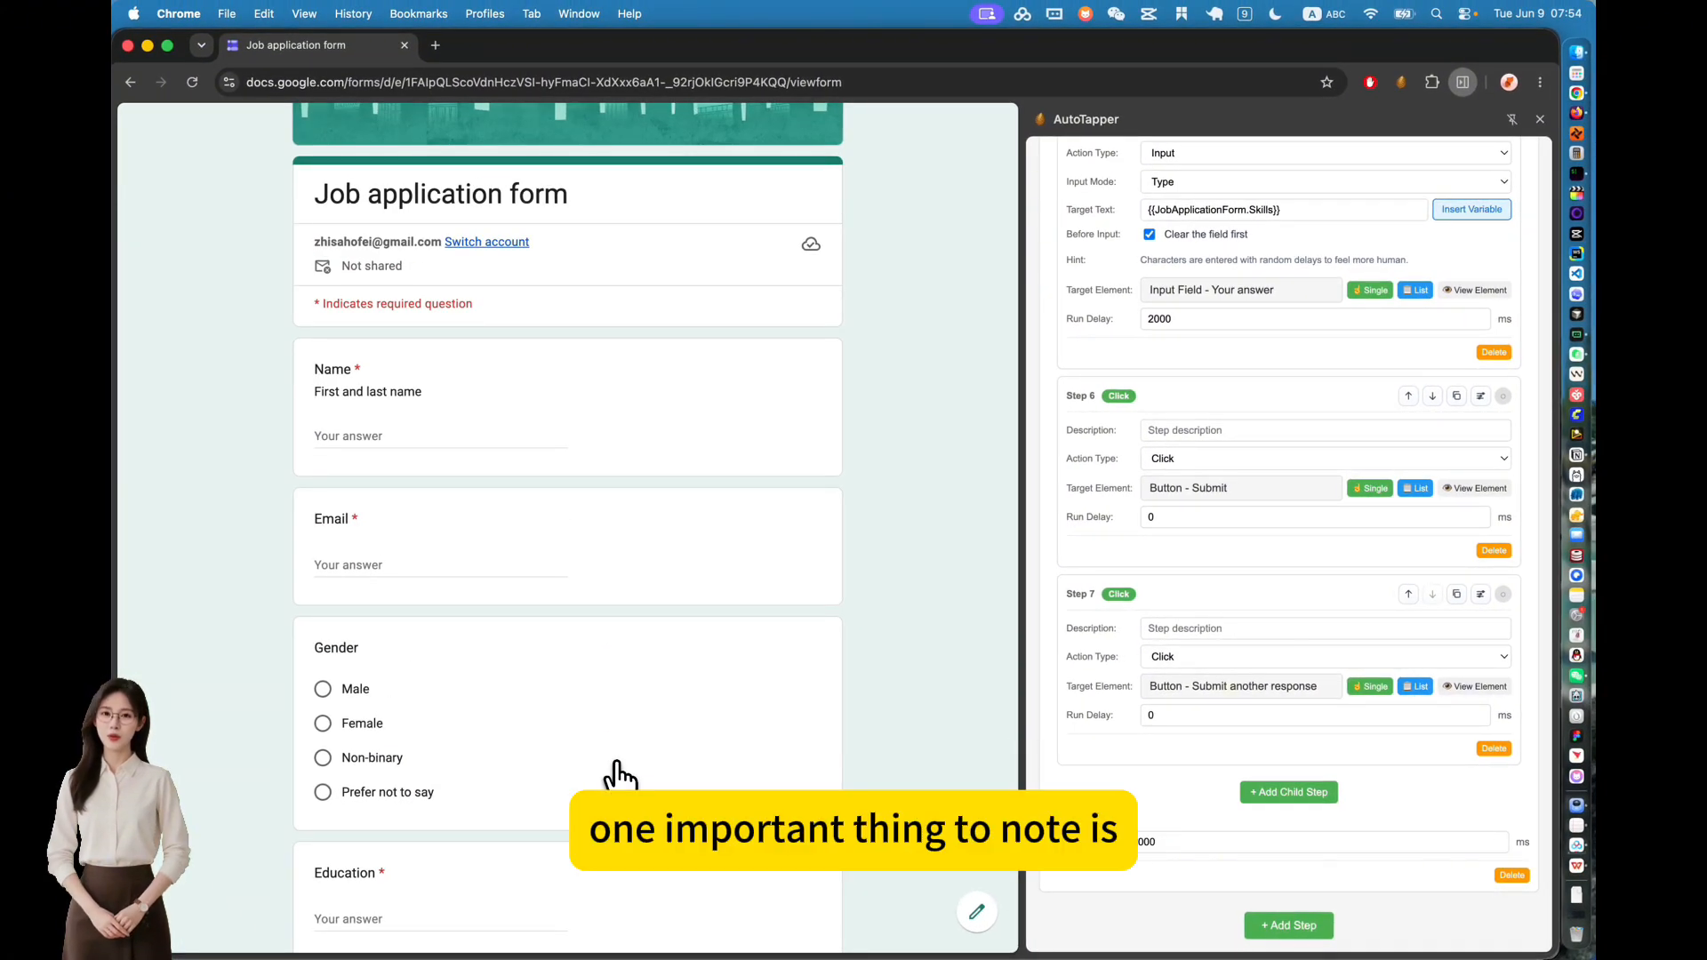
pyautogui.scroll(1, 620, 774)
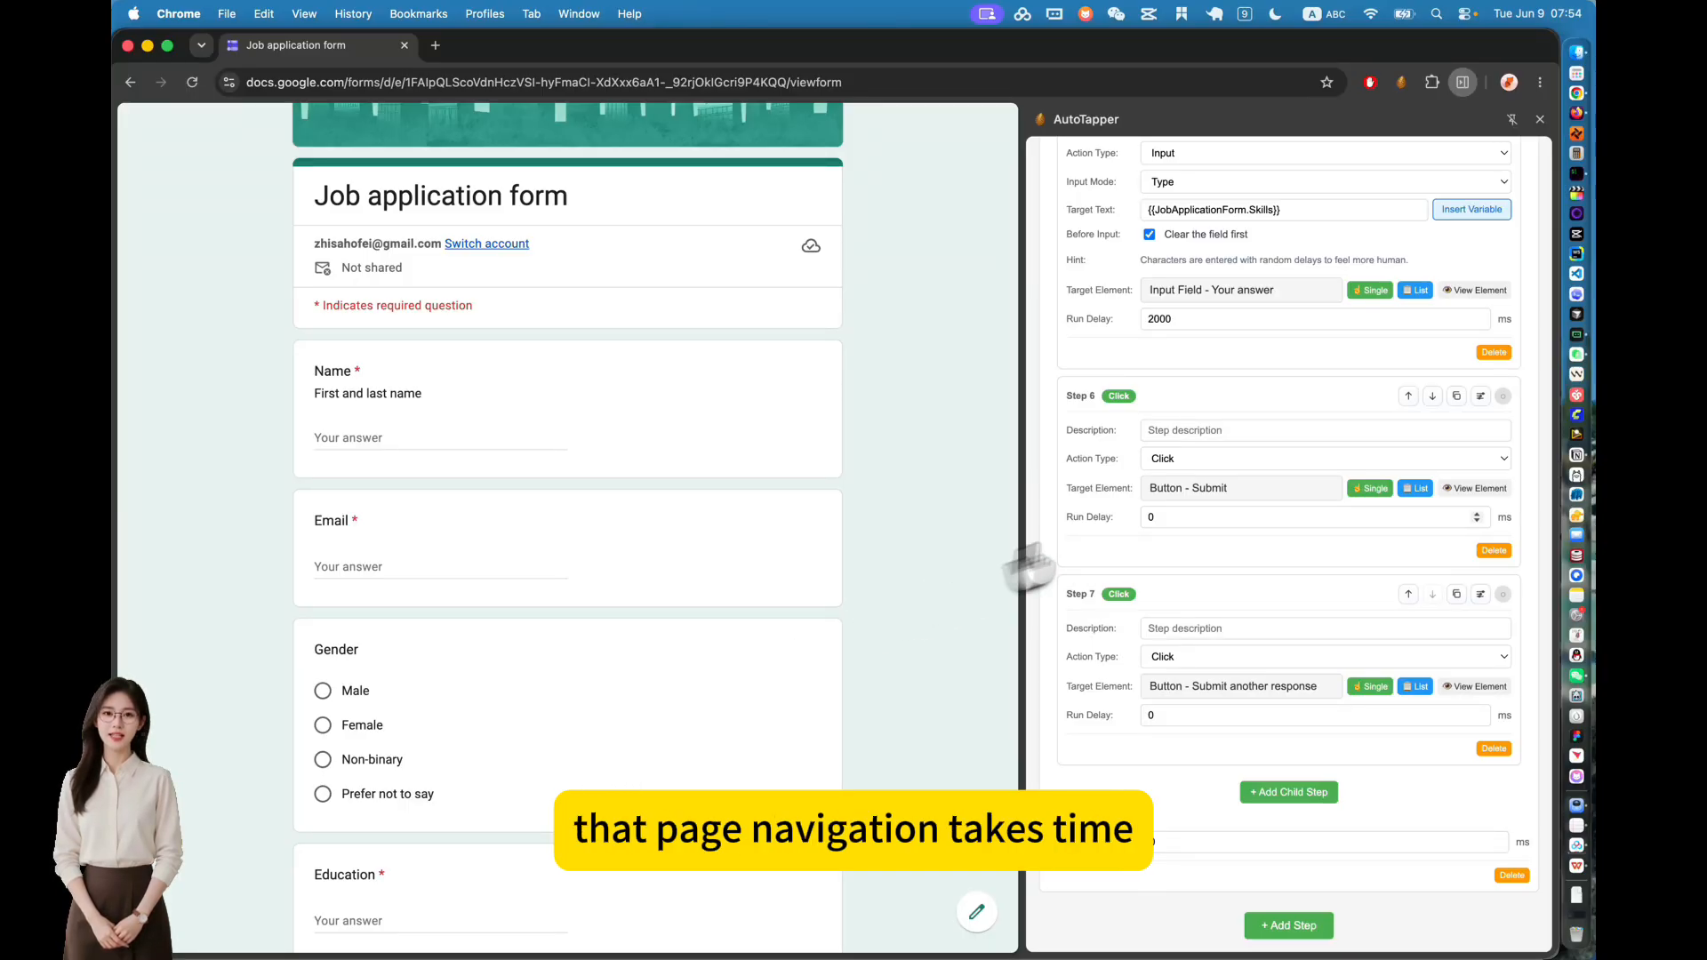
pyautogui.moveTo(1149, 488); pyautogui.dragTo(1249, 487)
pyautogui.click(1144, 692)
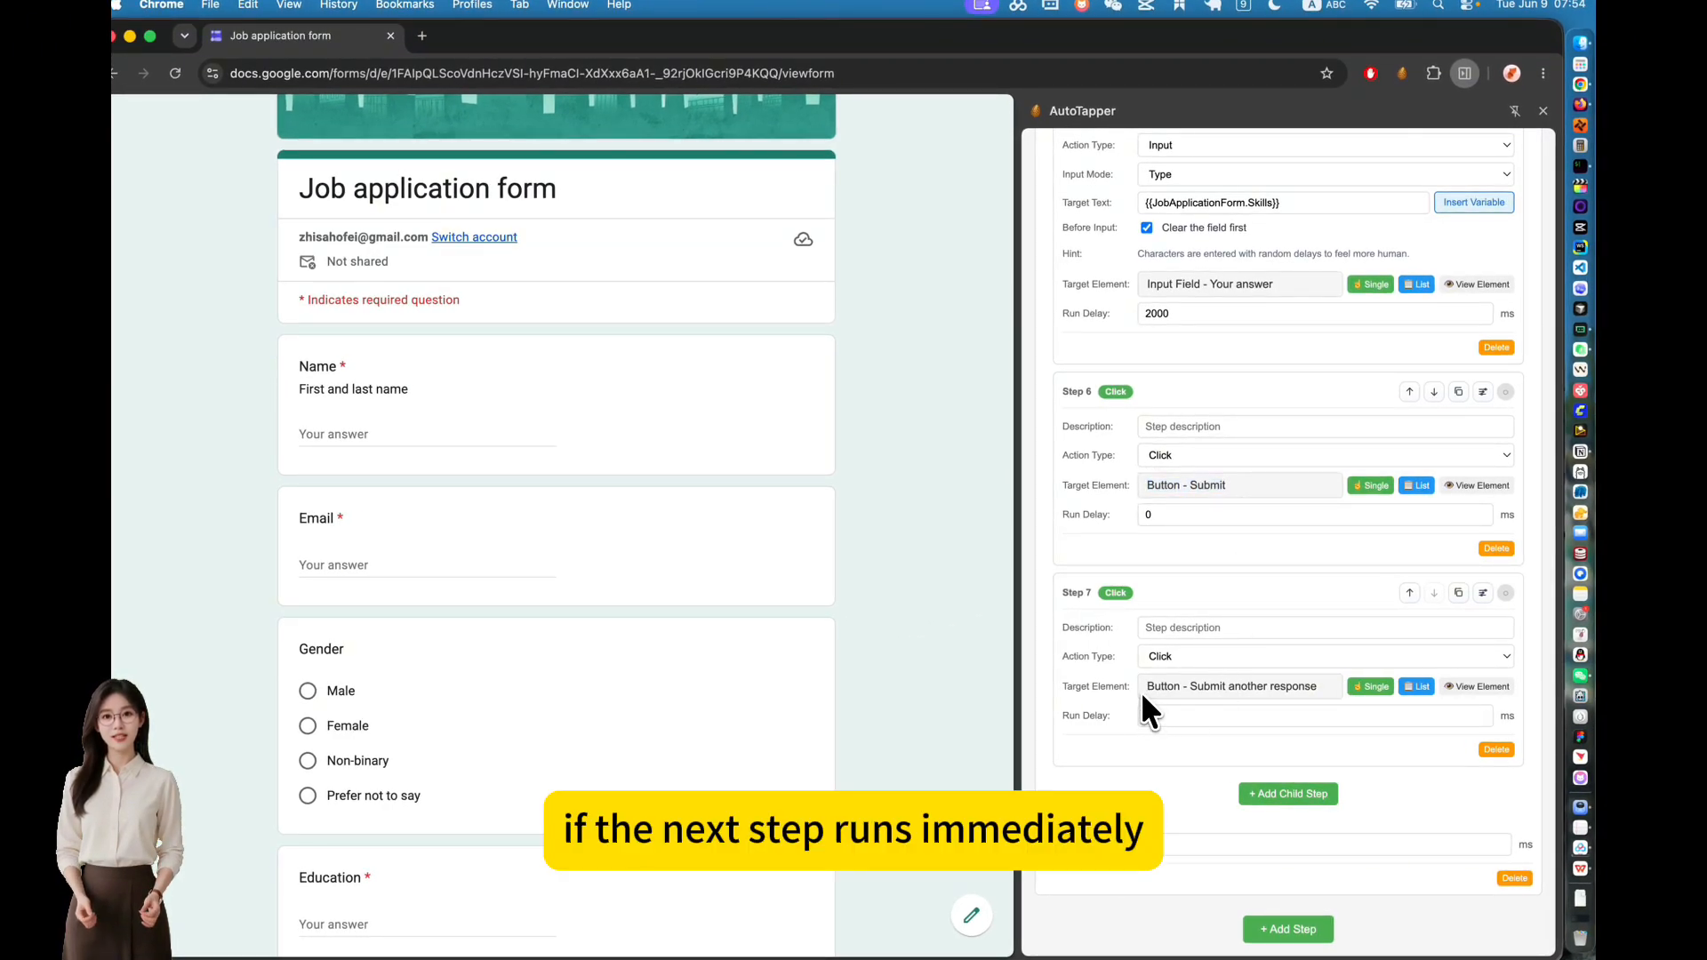
pyautogui.moveTo(1143, 695); pyautogui.dragTo(1322, 693)
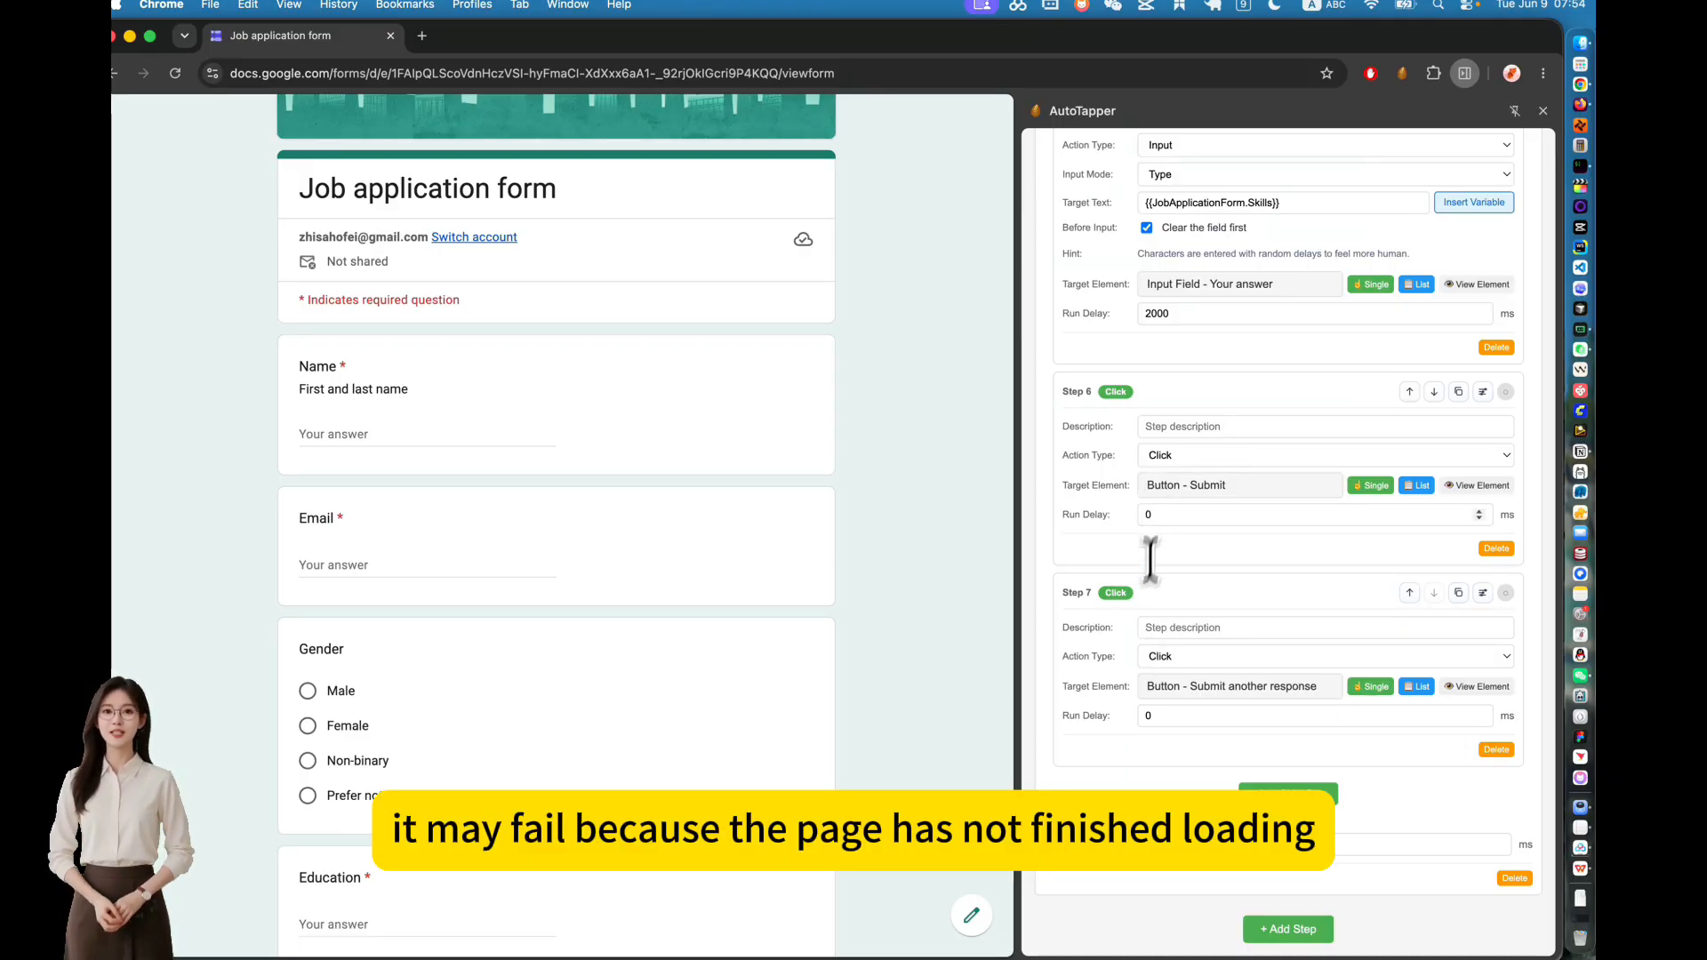
pyautogui.click(1165, 518)
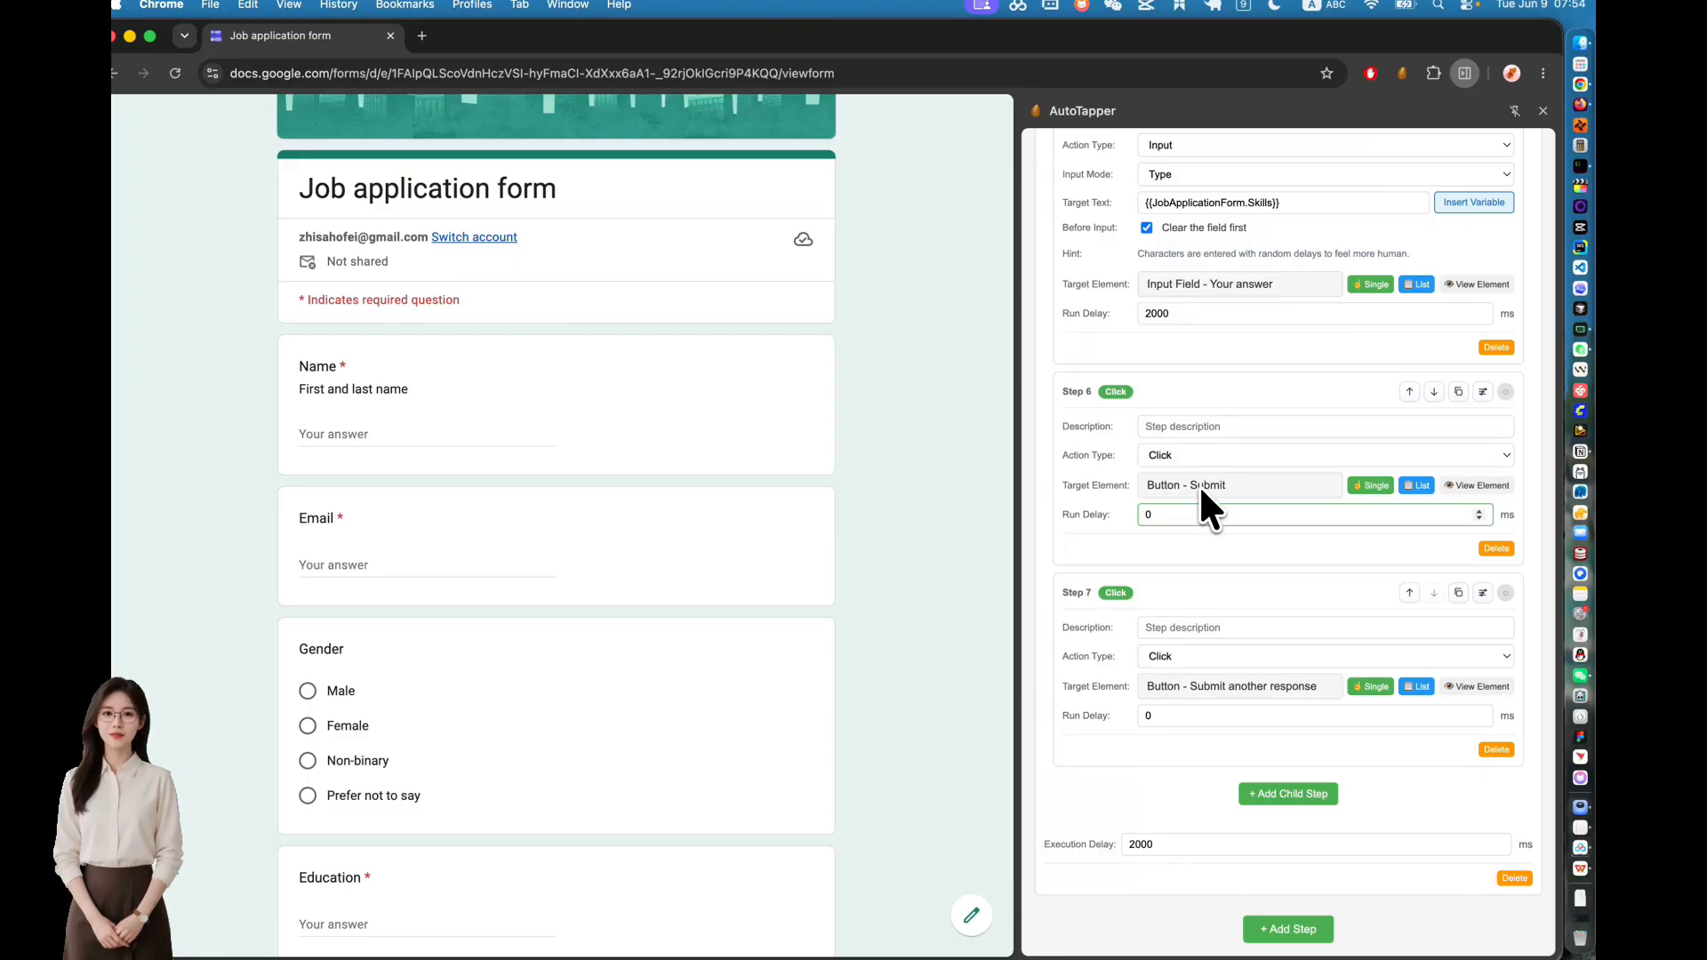
pyautogui.scroll(-4, 852, 659)
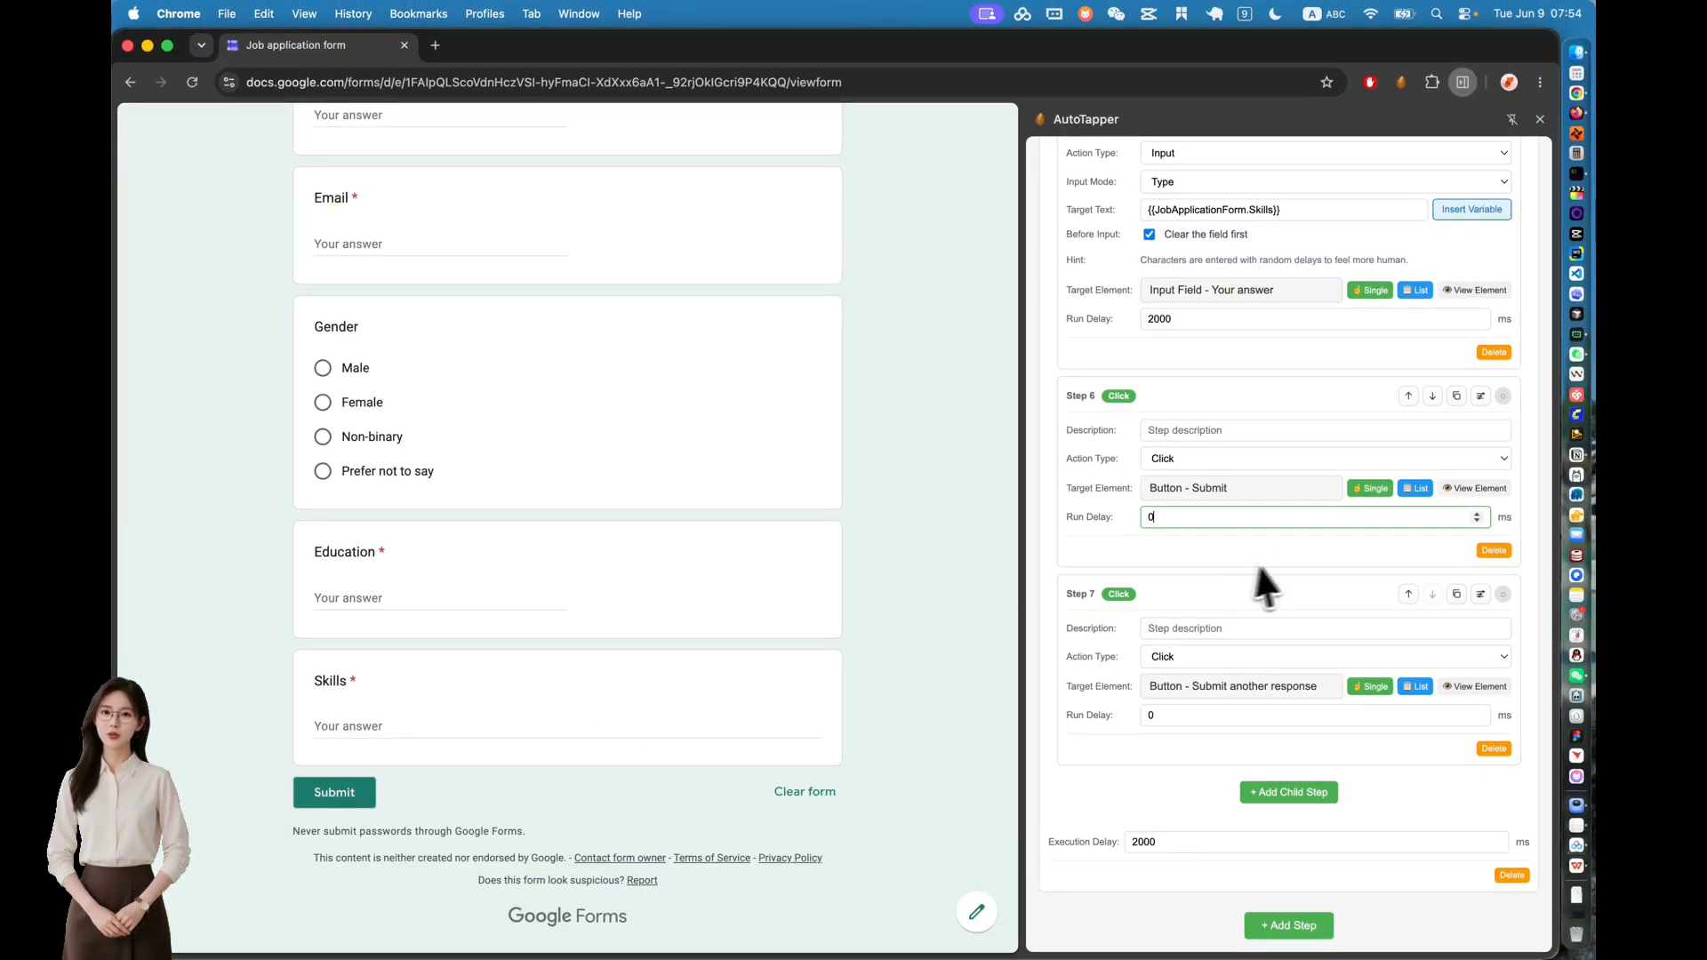
pyautogui.press('BackSpace')
pyautogui.write('2000')
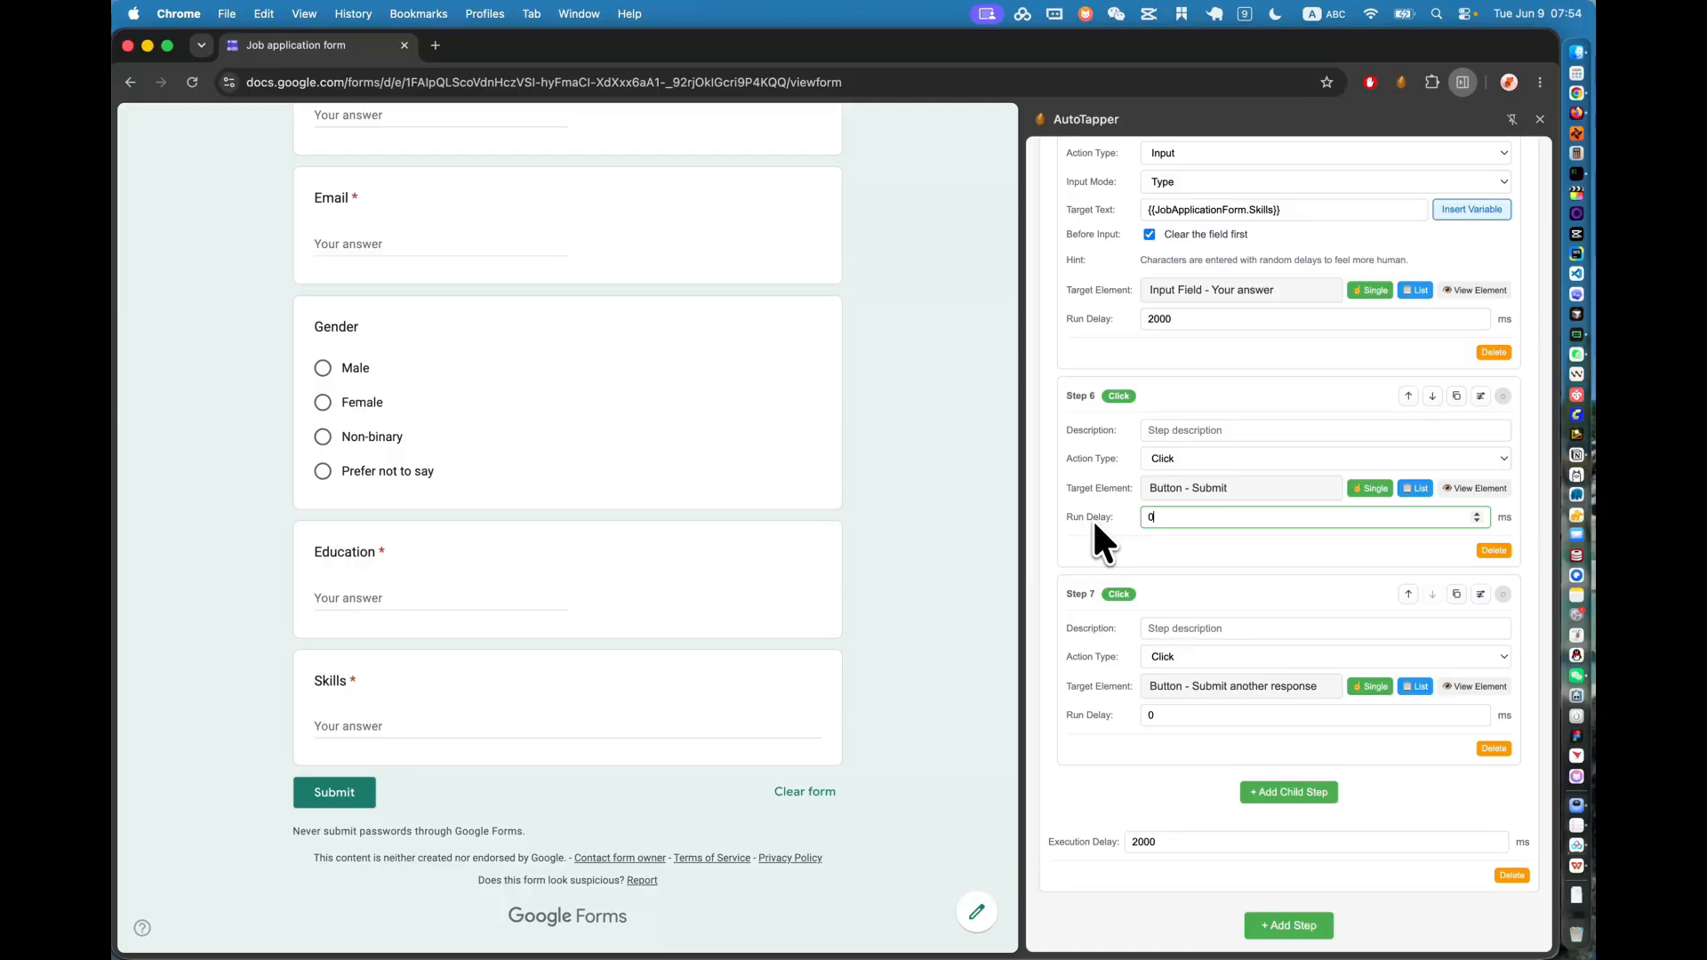
# Step: Add a child step, move it above the "Submit another response" click step, and set its action type to Wait for Element
pyautogui.click(1288, 792)
pyautogui.click(1408, 793)
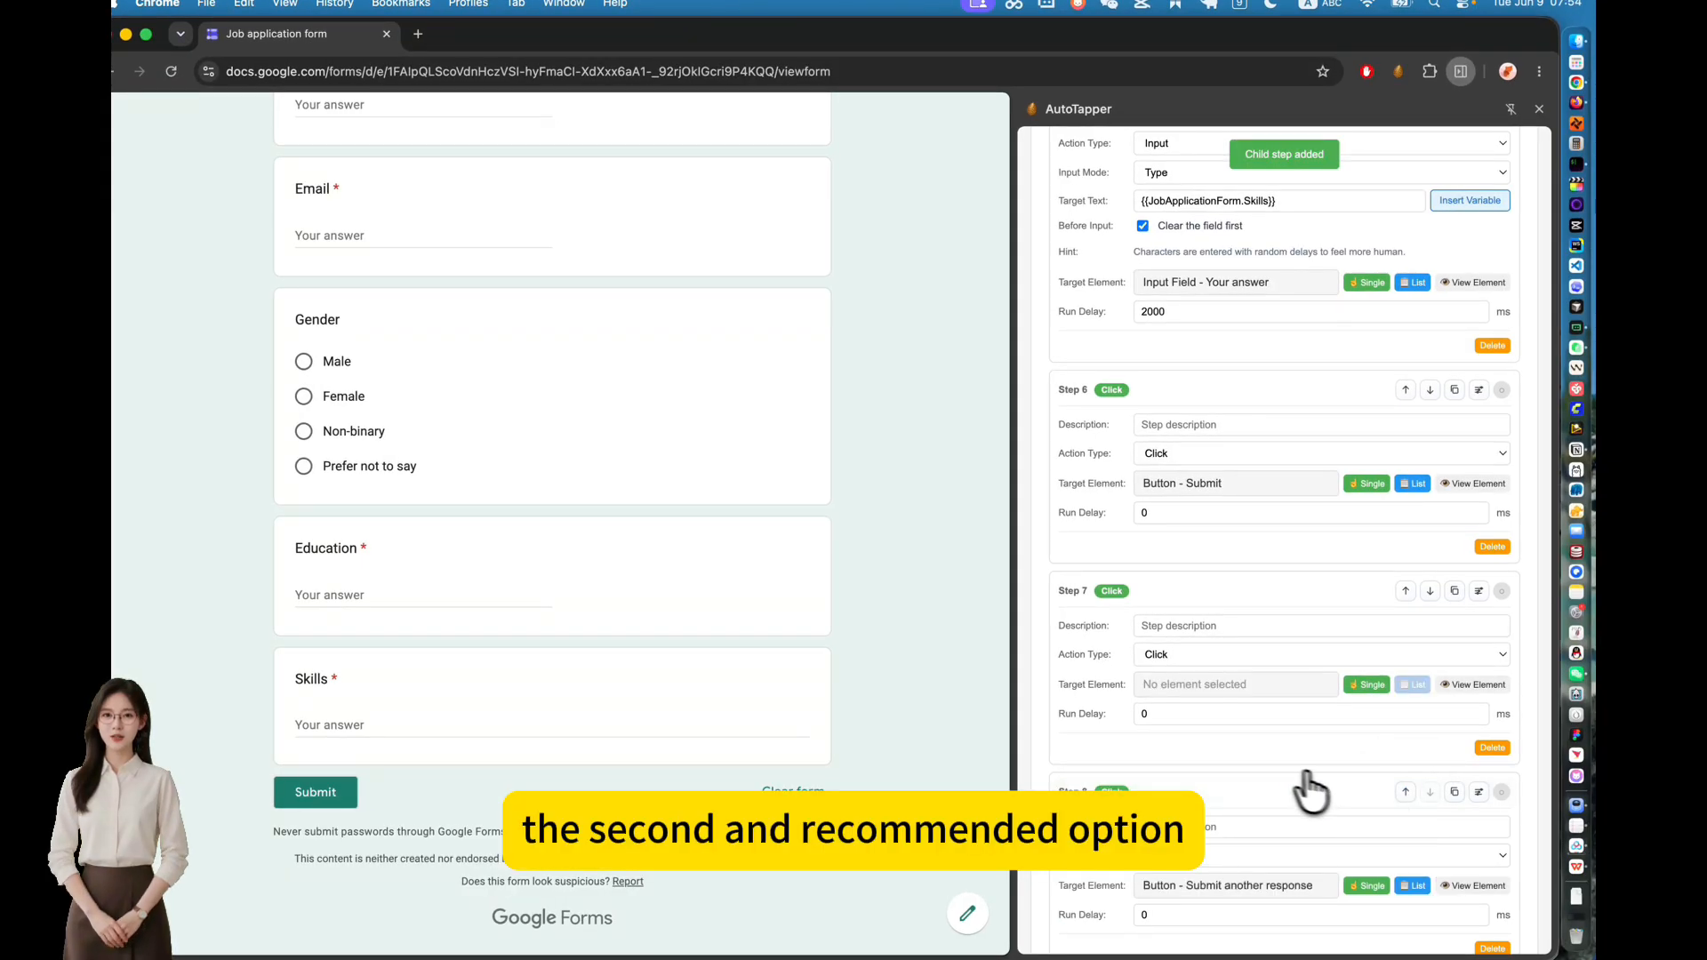
pyautogui.scroll(-2, 1294, 782)
pyautogui.click(1185, 496)
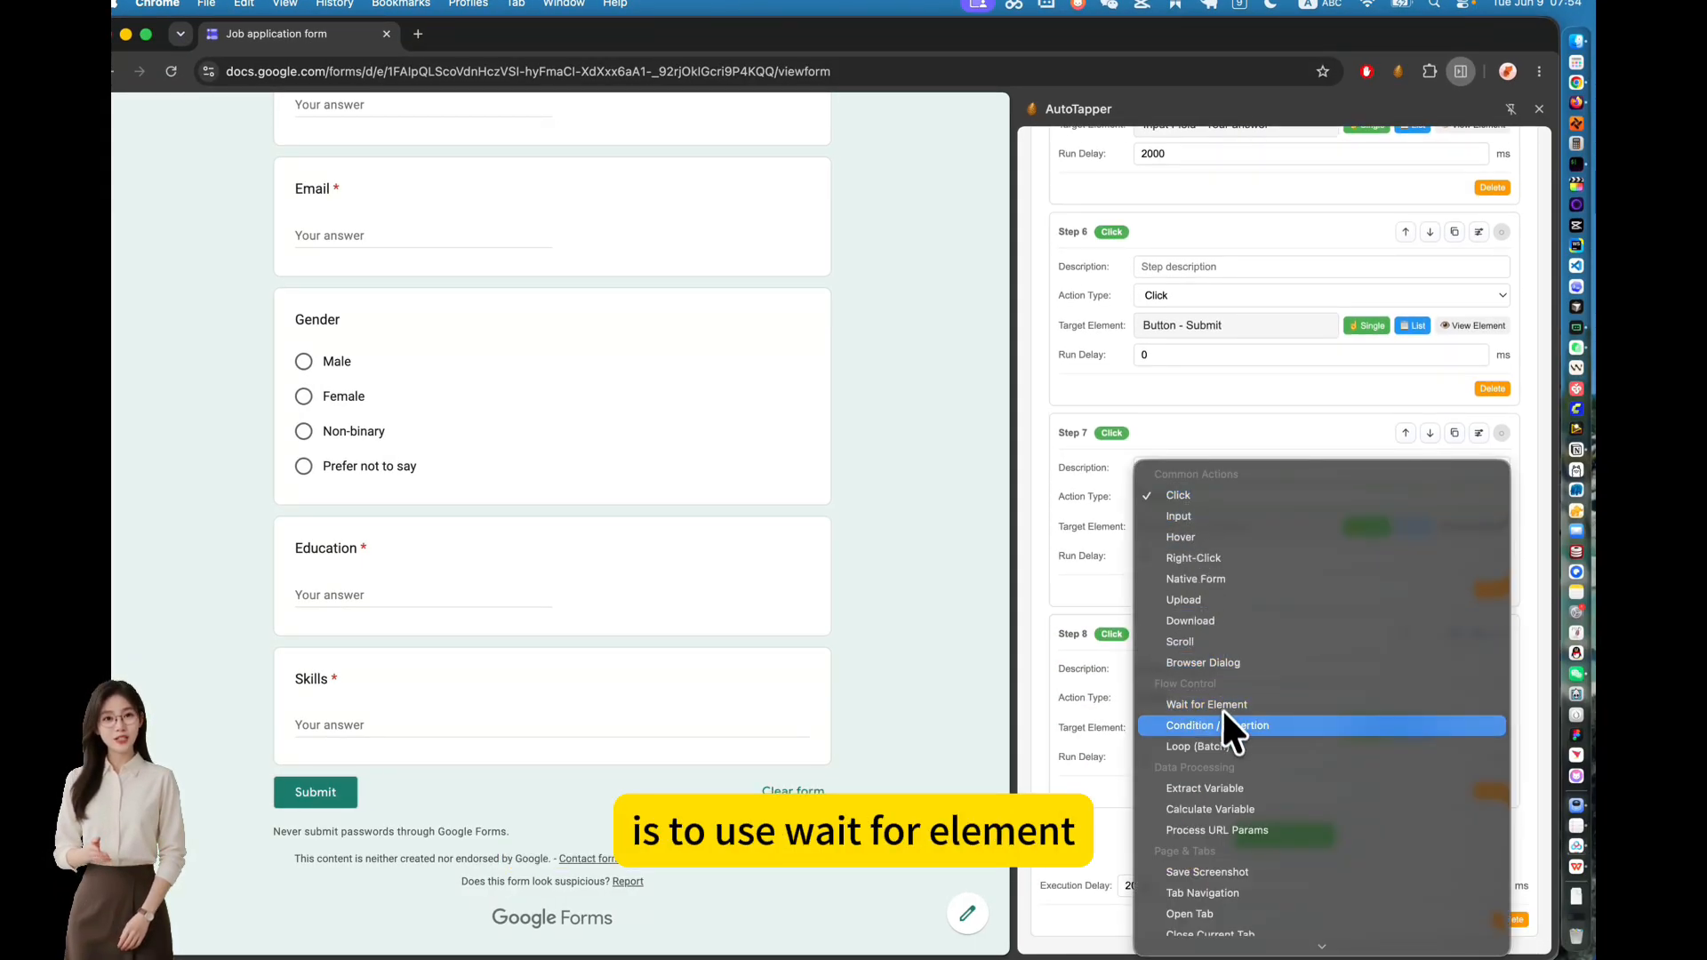
pyautogui.click(1248, 706)
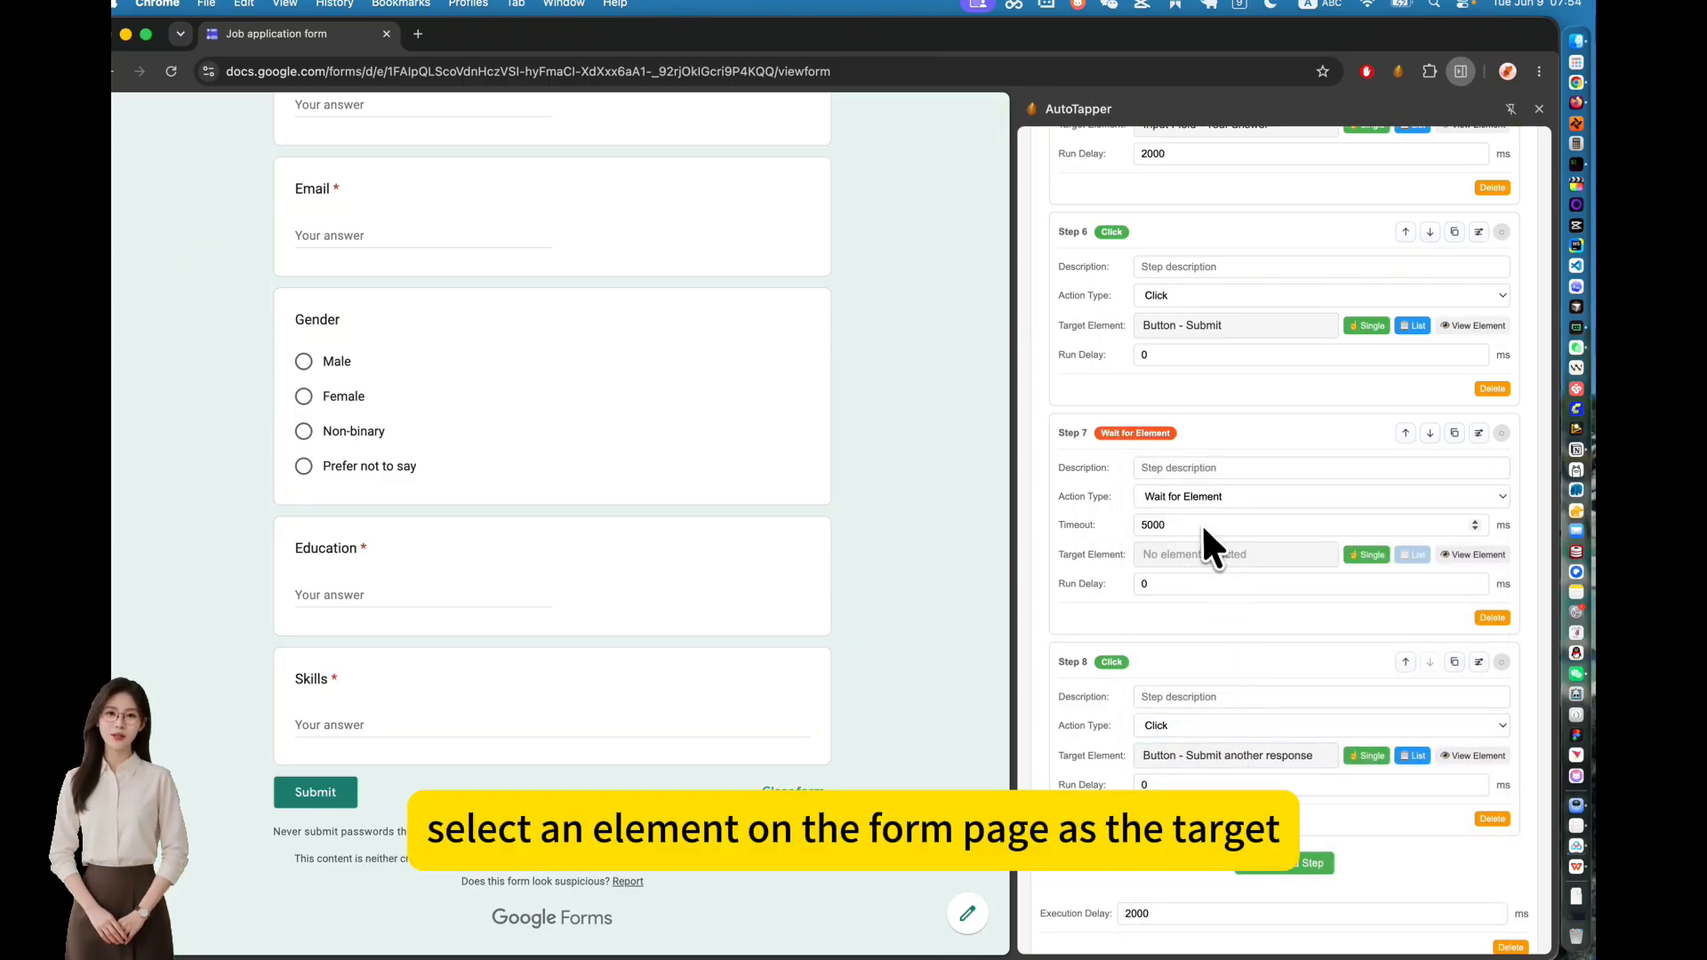
# Step: Enter a placeholder name and a sample e-mail address in the blank job application form
pyautogui.scroll(5, 623, 498)
pyautogui.click(370, 541)
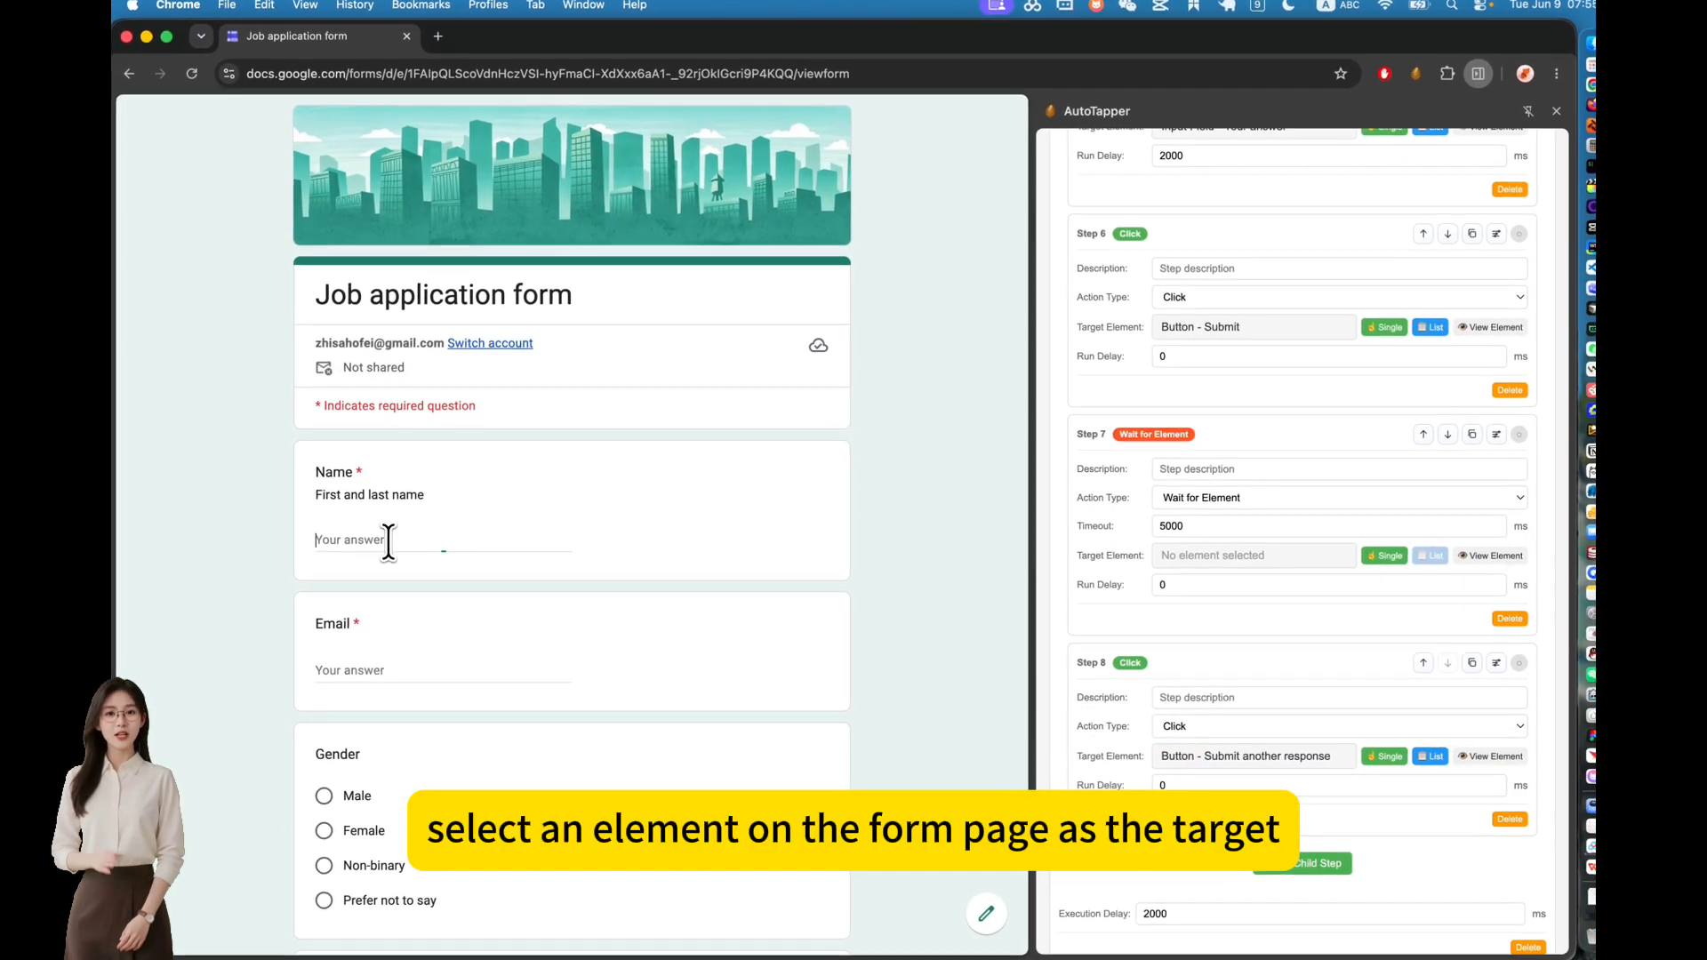
pyautogui.write('sad')
pyautogui.scroll(-4, 373, 445)
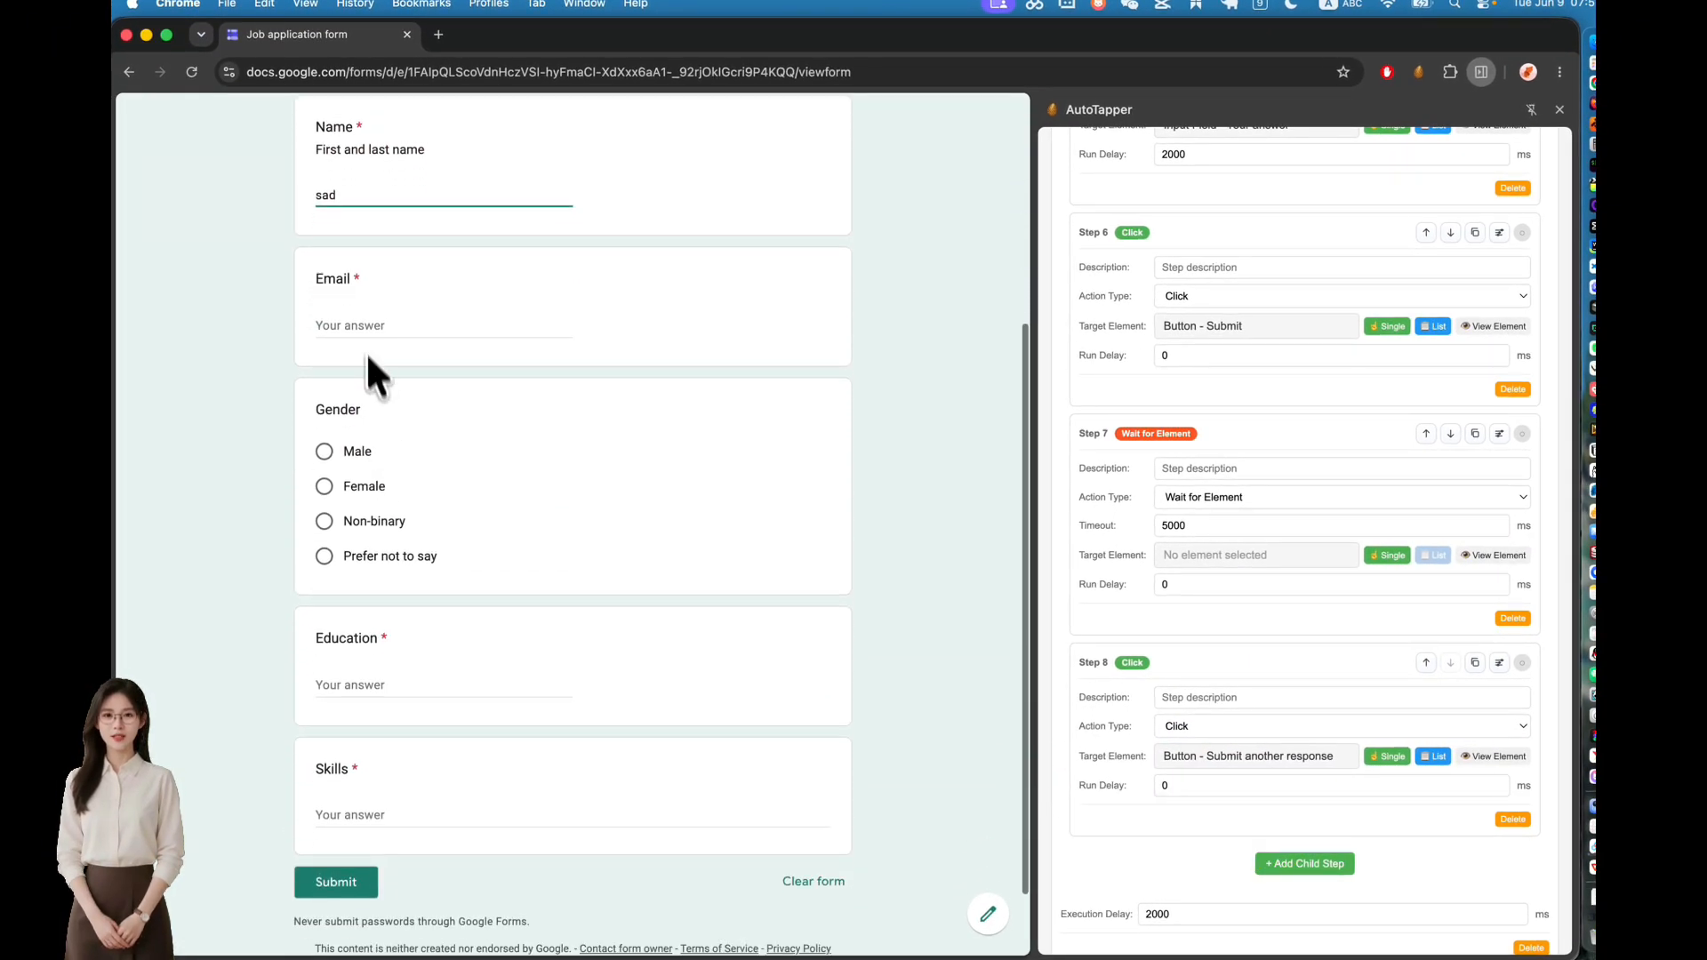
pyautogui.click(364, 327)
pyautogui.write('sss@ss')
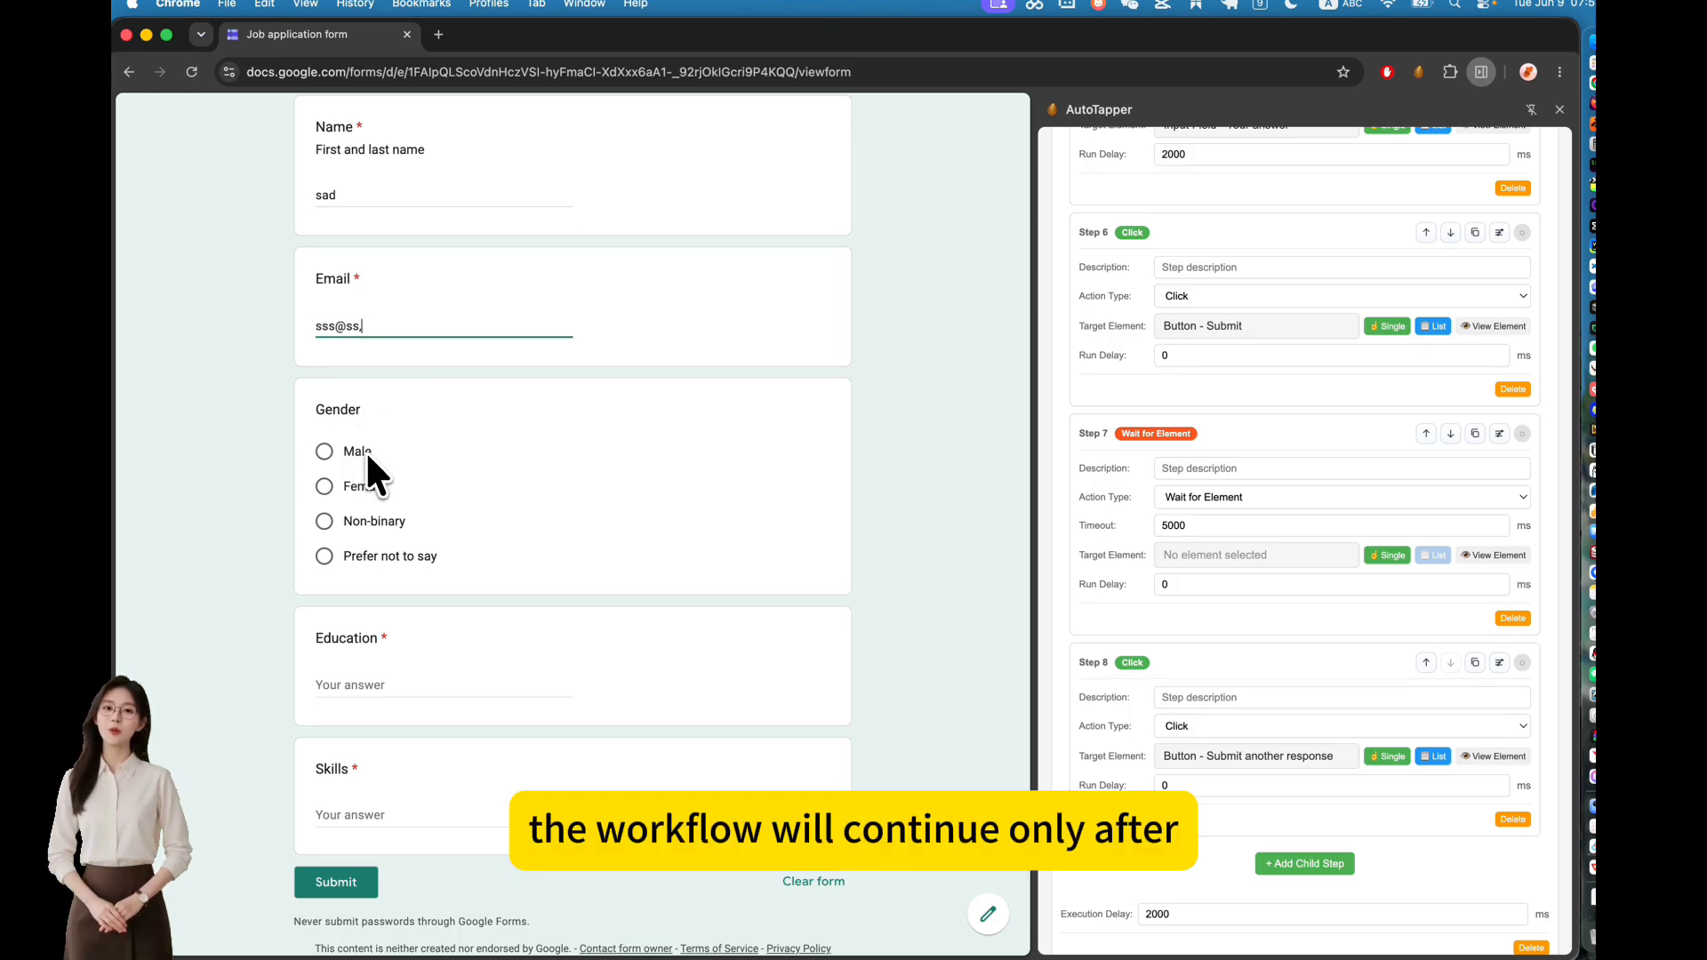
pyautogui.write('.')
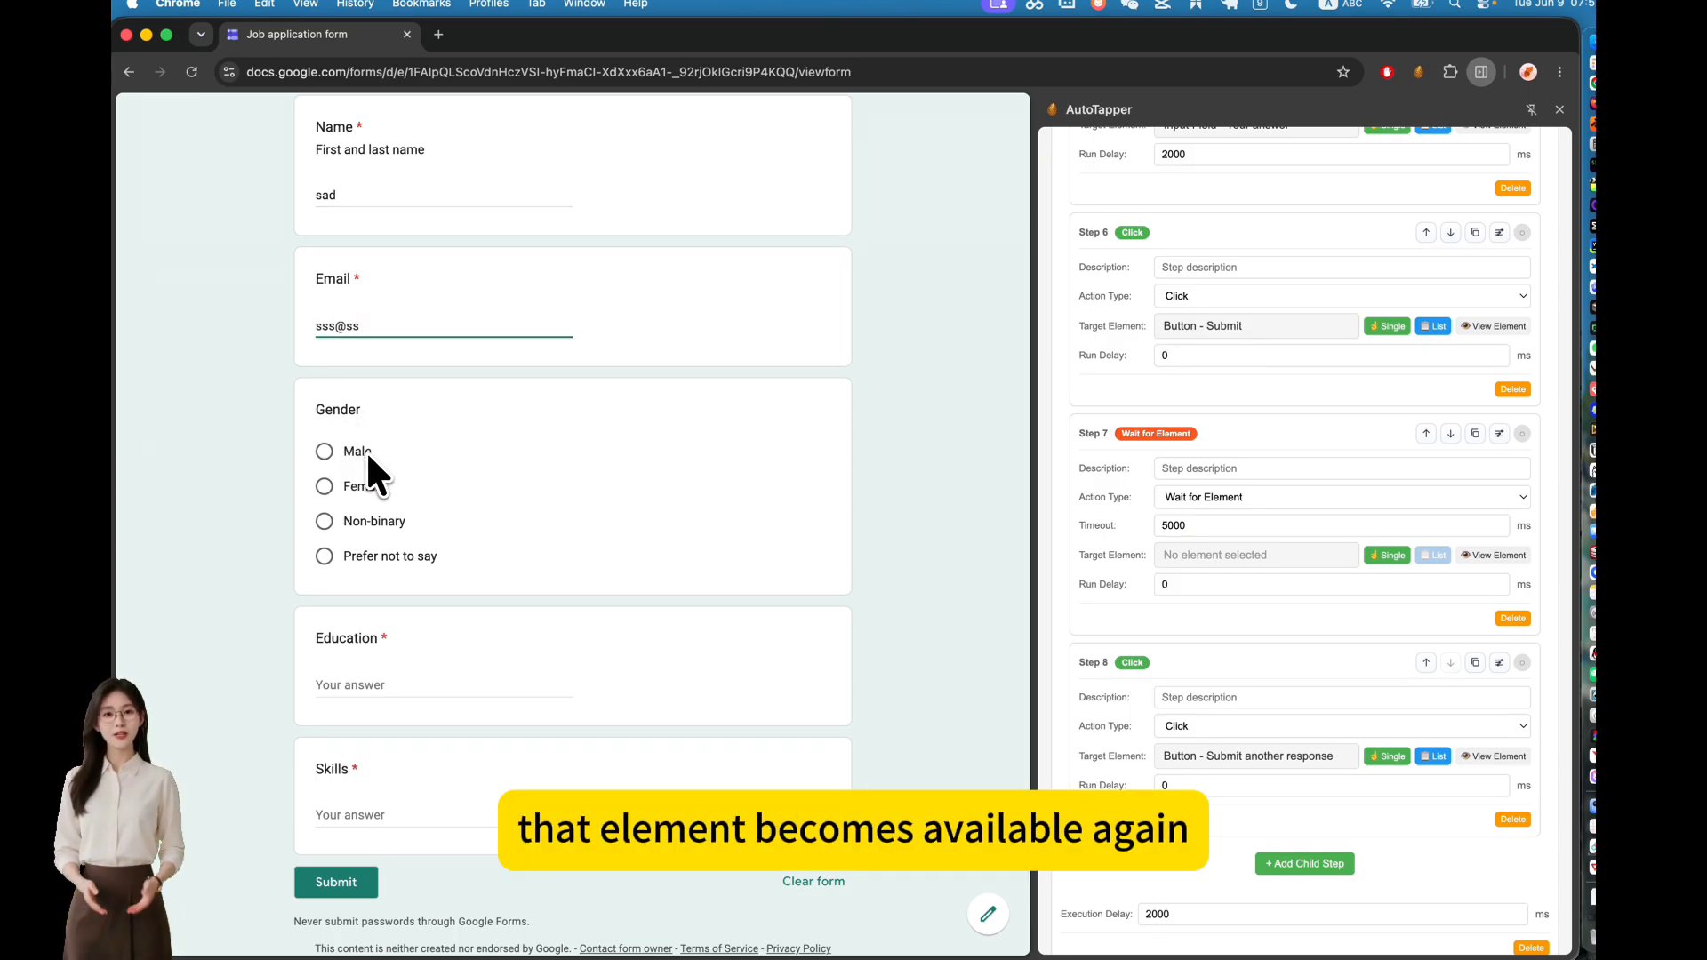
pyautogui.write('com')
# Step: Enter "ss" as the education, choose Male as the gender, and submit the job application form
pyautogui.click(394, 683)
pyautogui.write('ss')
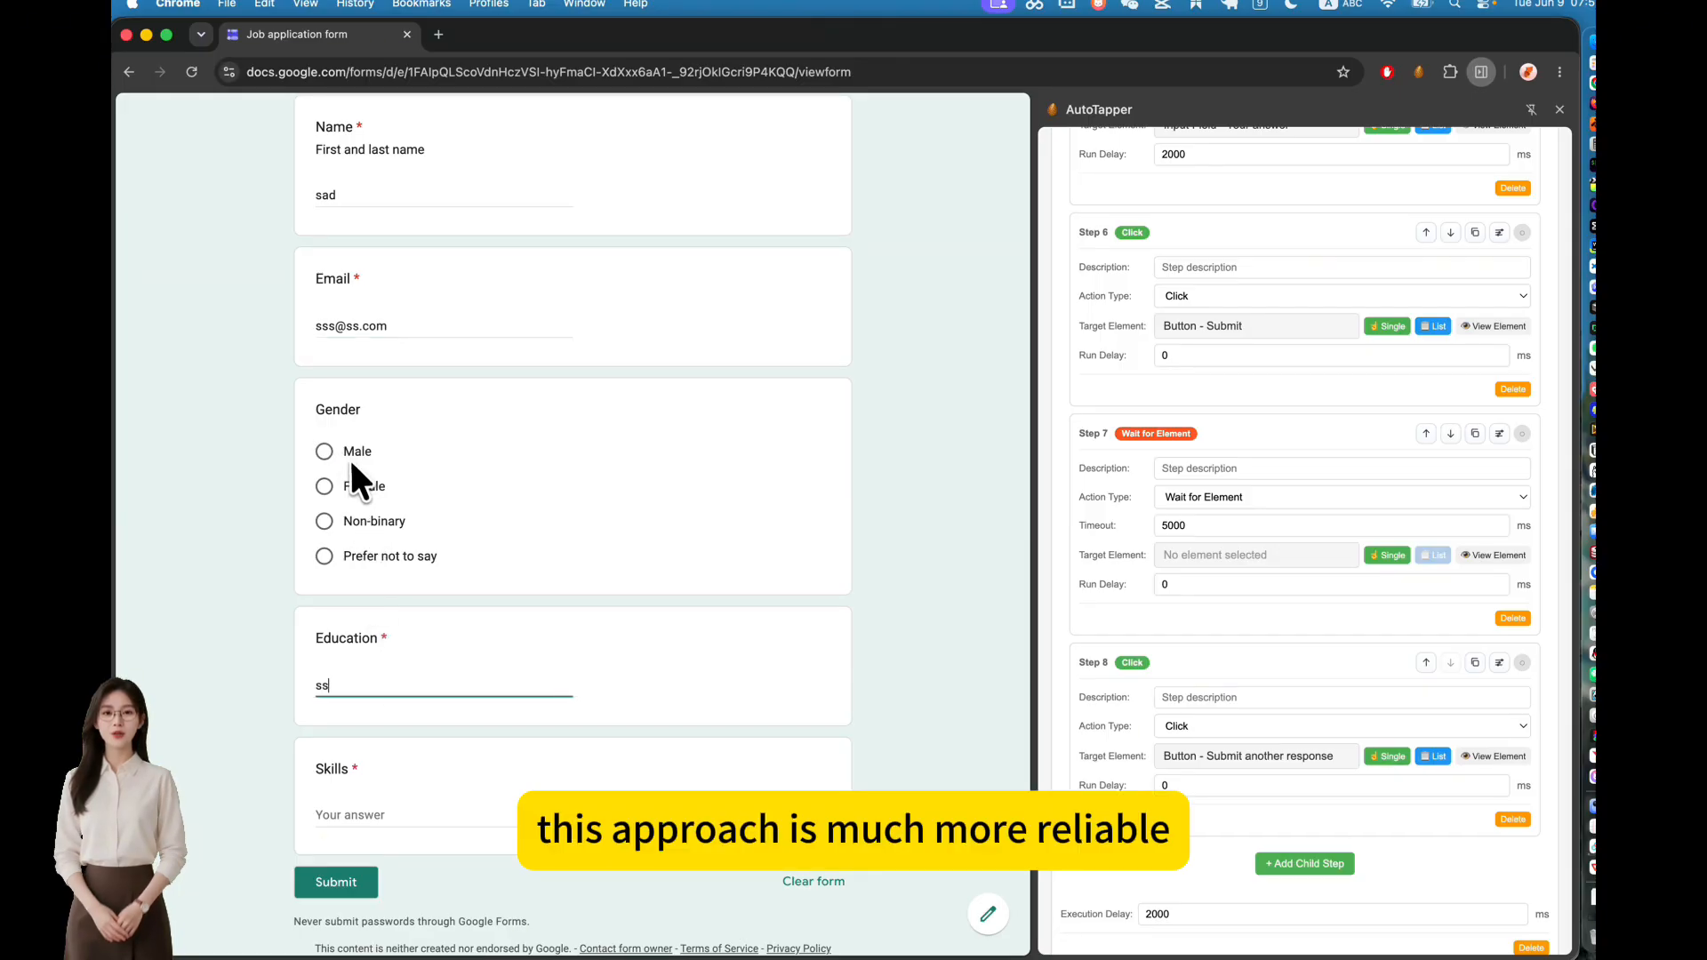
pyautogui.click(351, 453)
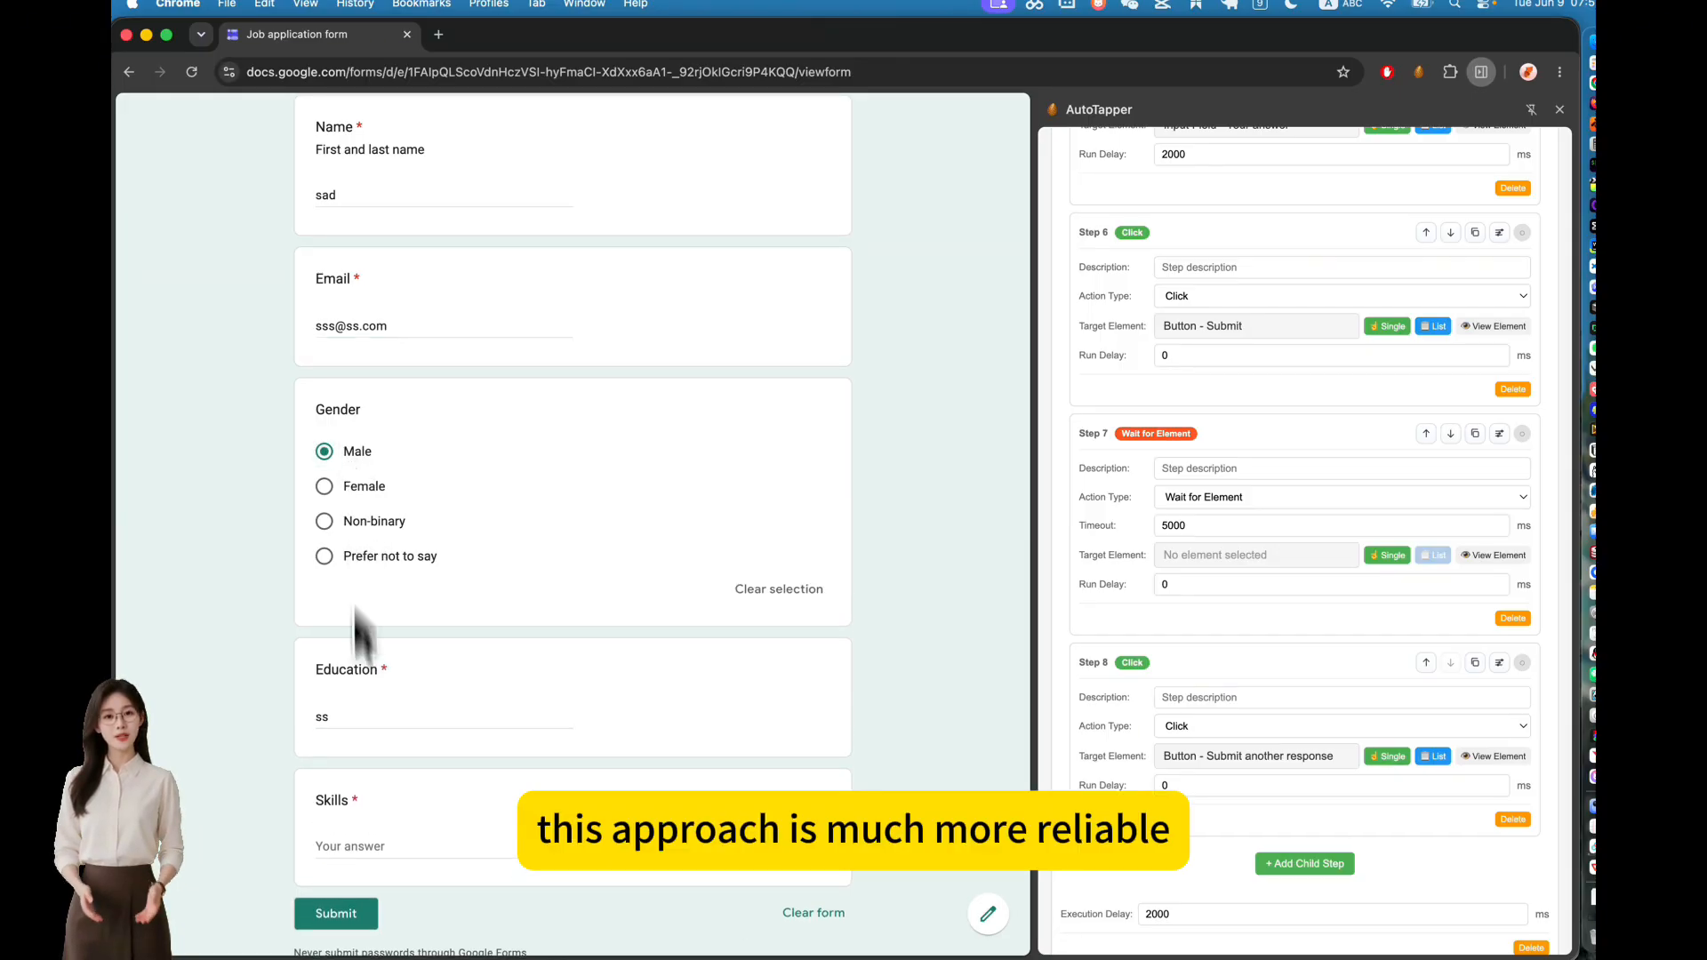
pyautogui.click(355, 920)
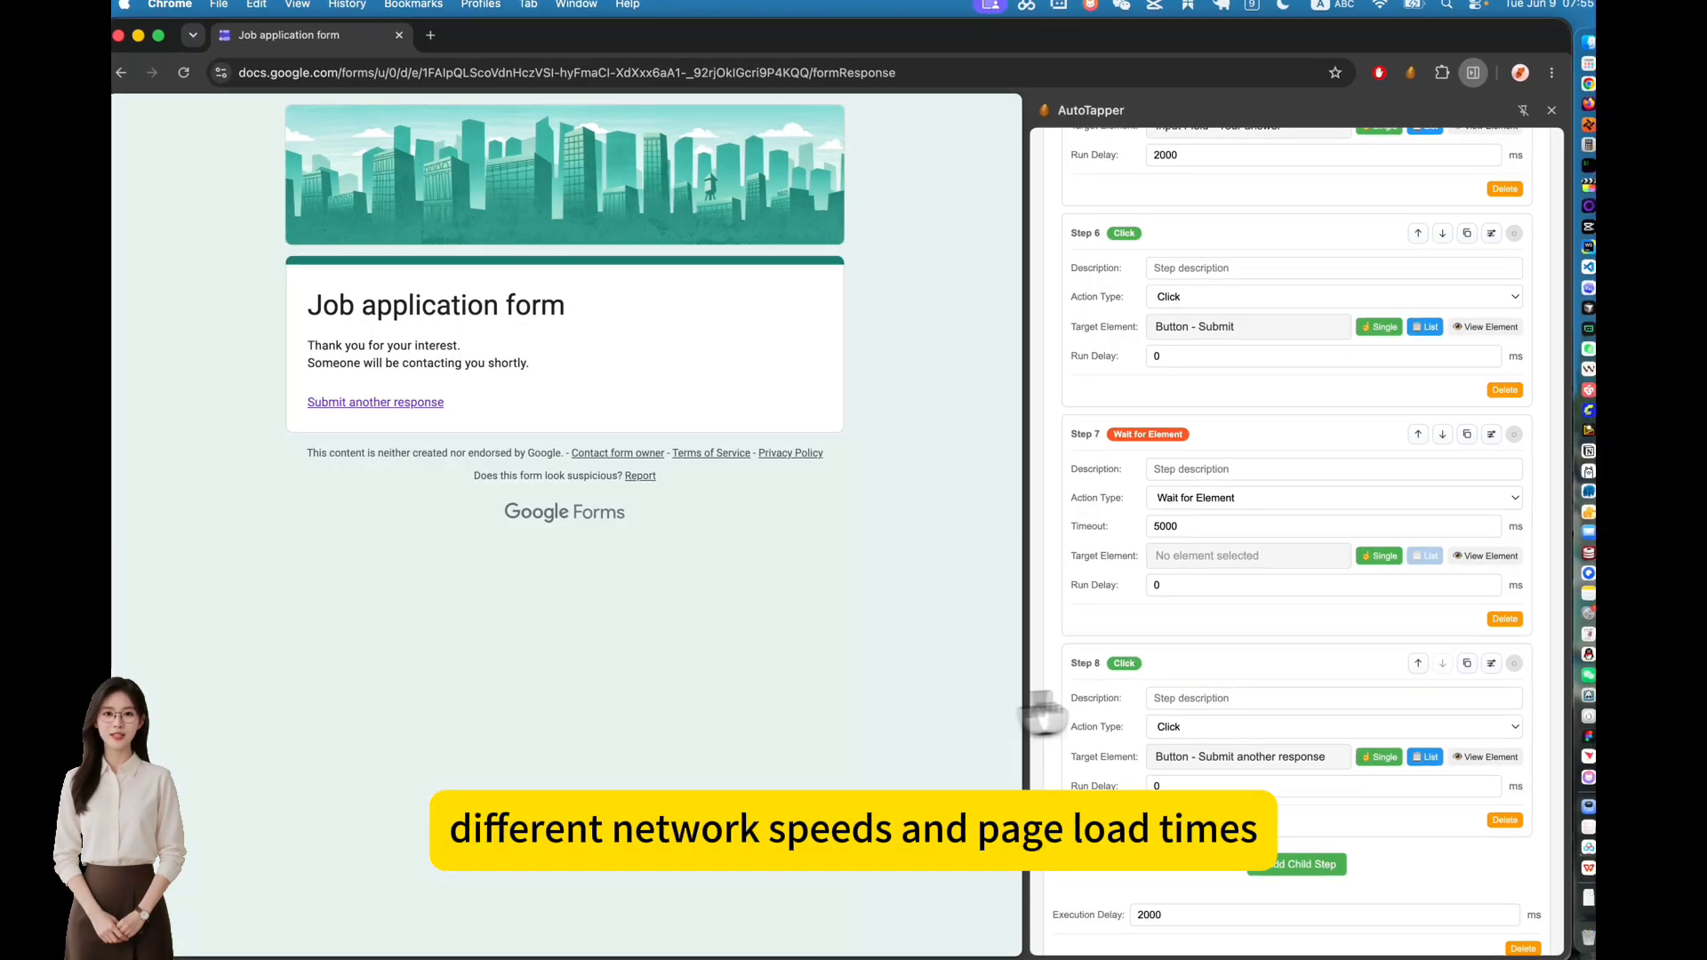
# Step: Set the Wait for Element step's target to the "Submit another response" link and its timeout to 10000 ms
pyautogui.click(1385, 555)
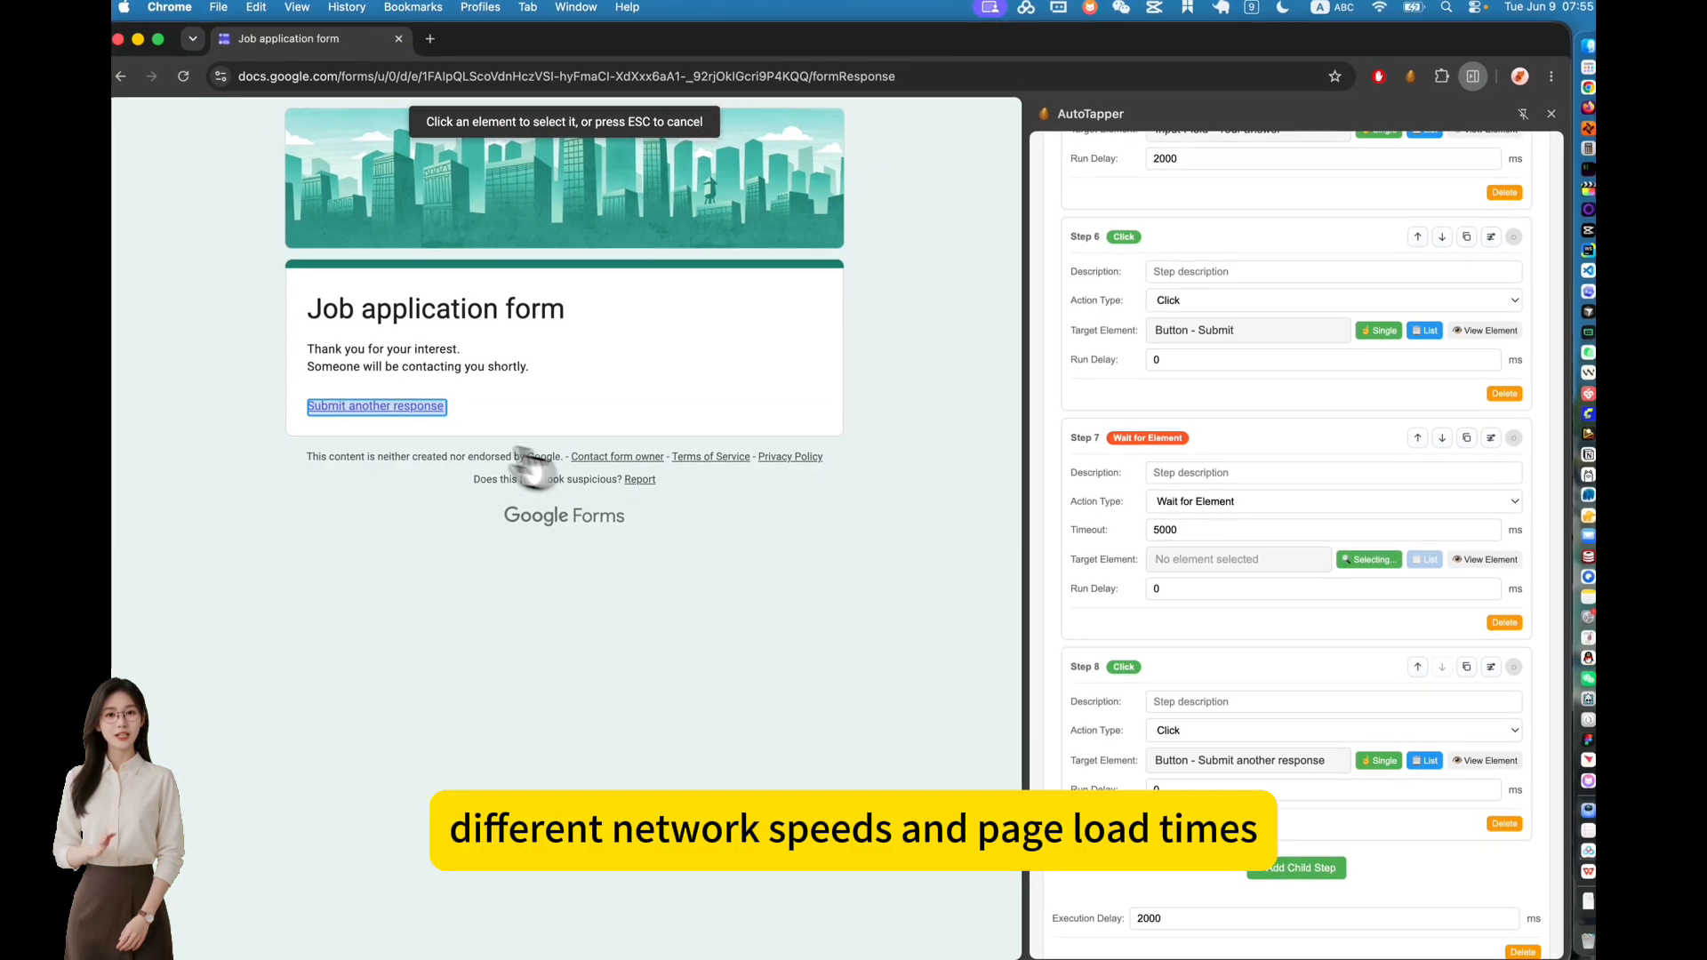
pyautogui.click(405, 409)
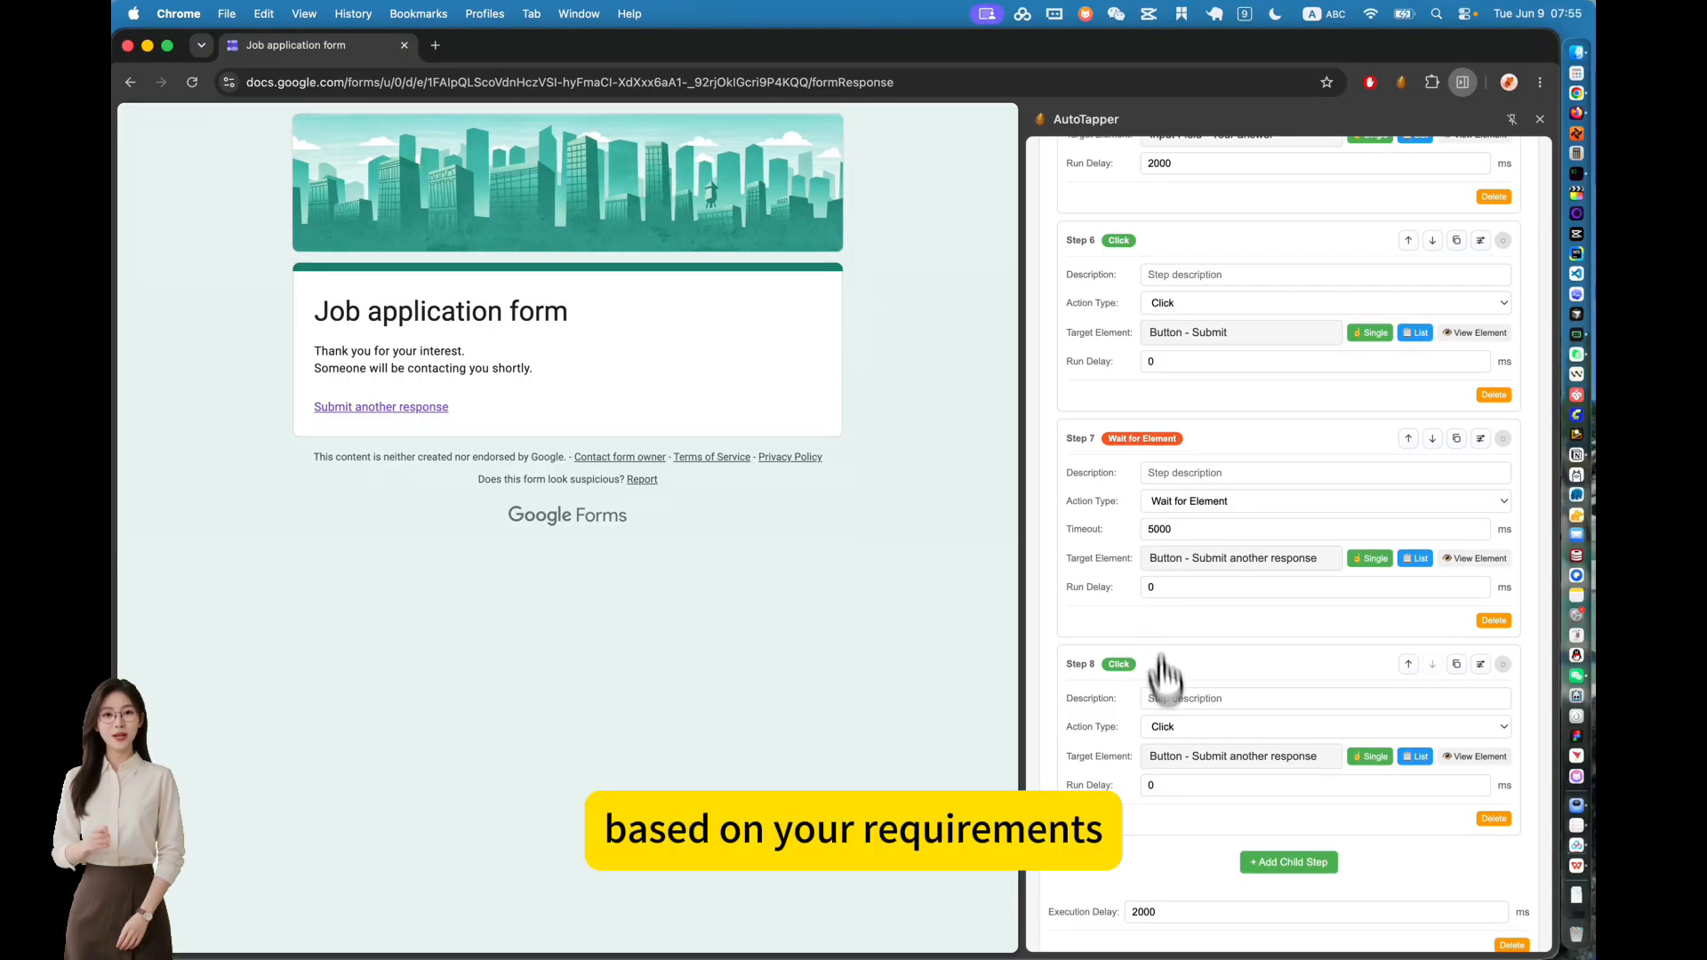
pyautogui.click(1156, 529)
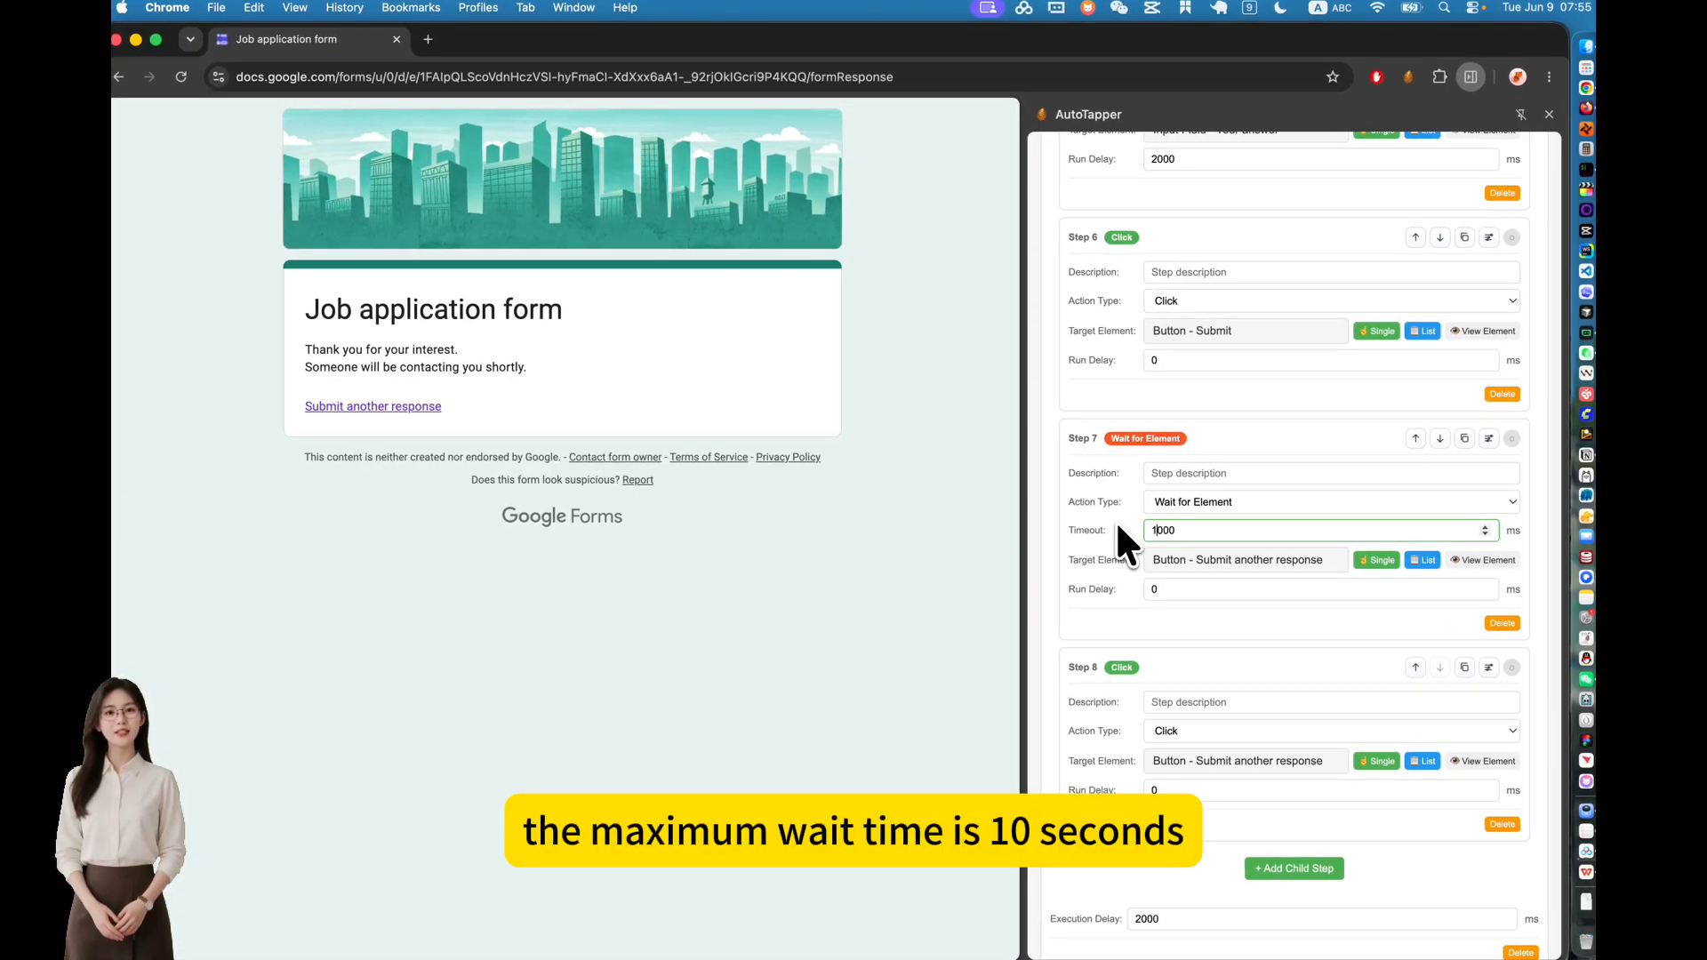
pyautogui.write('0')
pyautogui.click(1125, 517)
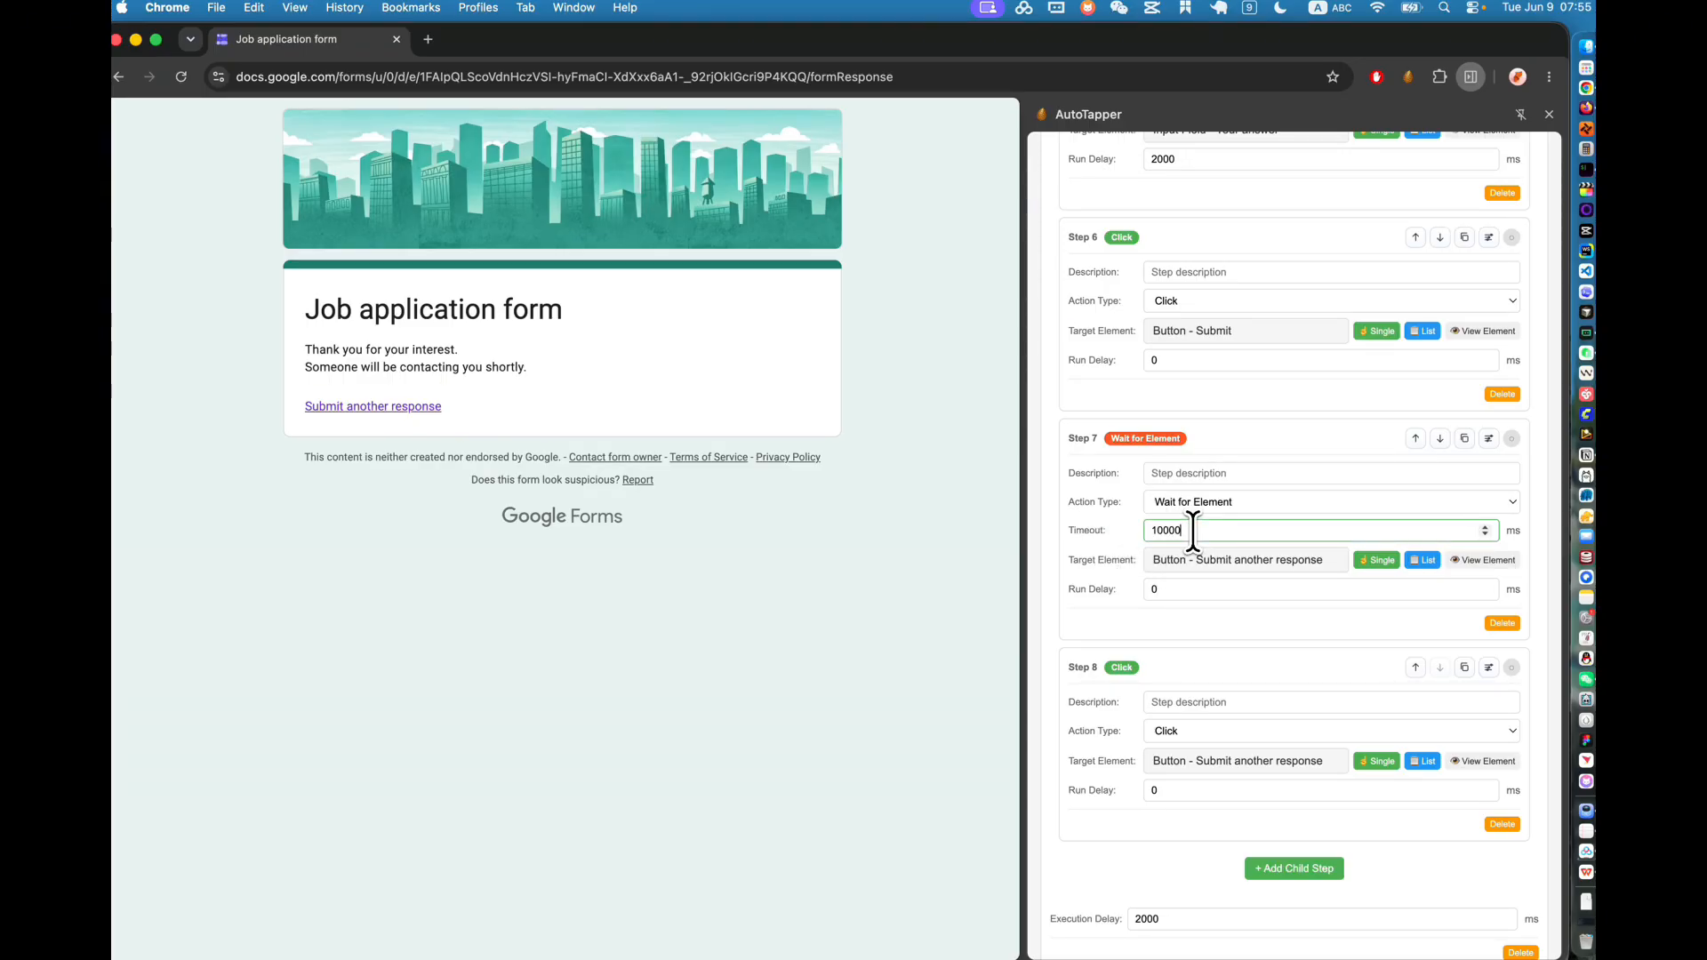
pyautogui.click(1110, 532)
# Step: Open a blank job application form through the "Submit another response" link and run the AutoTapper workflow
pyautogui.click(373, 406)
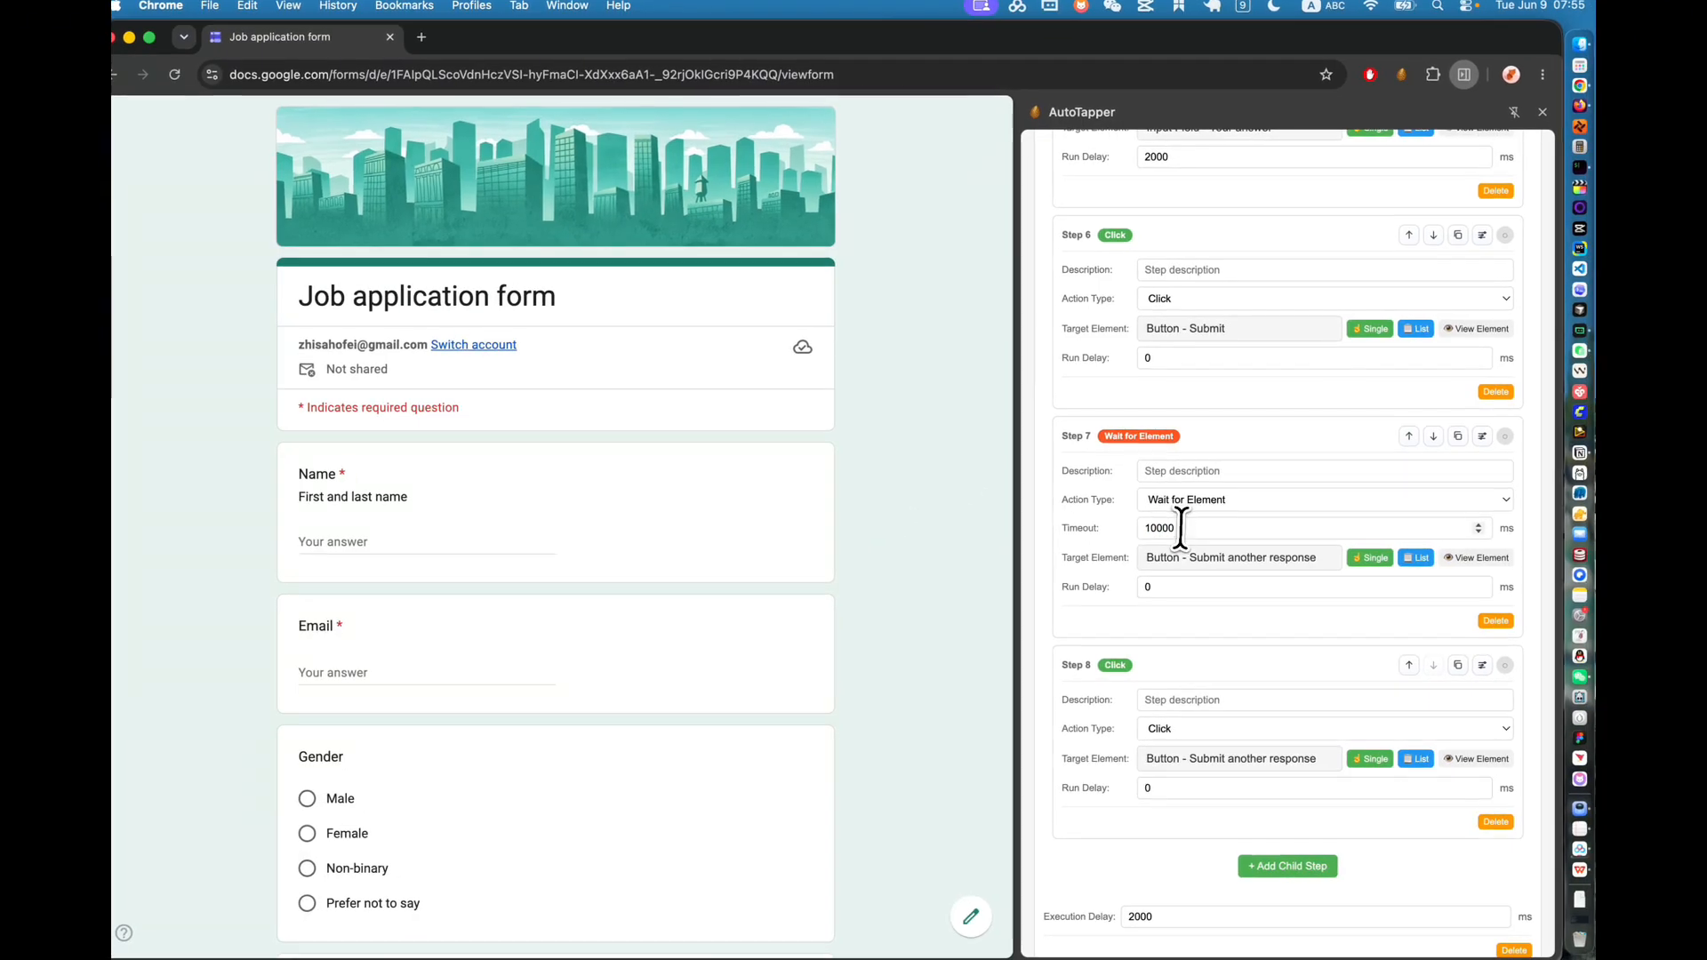
pyautogui.moveTo(1188, 530); pyautogui.dragTo(1115, 544)
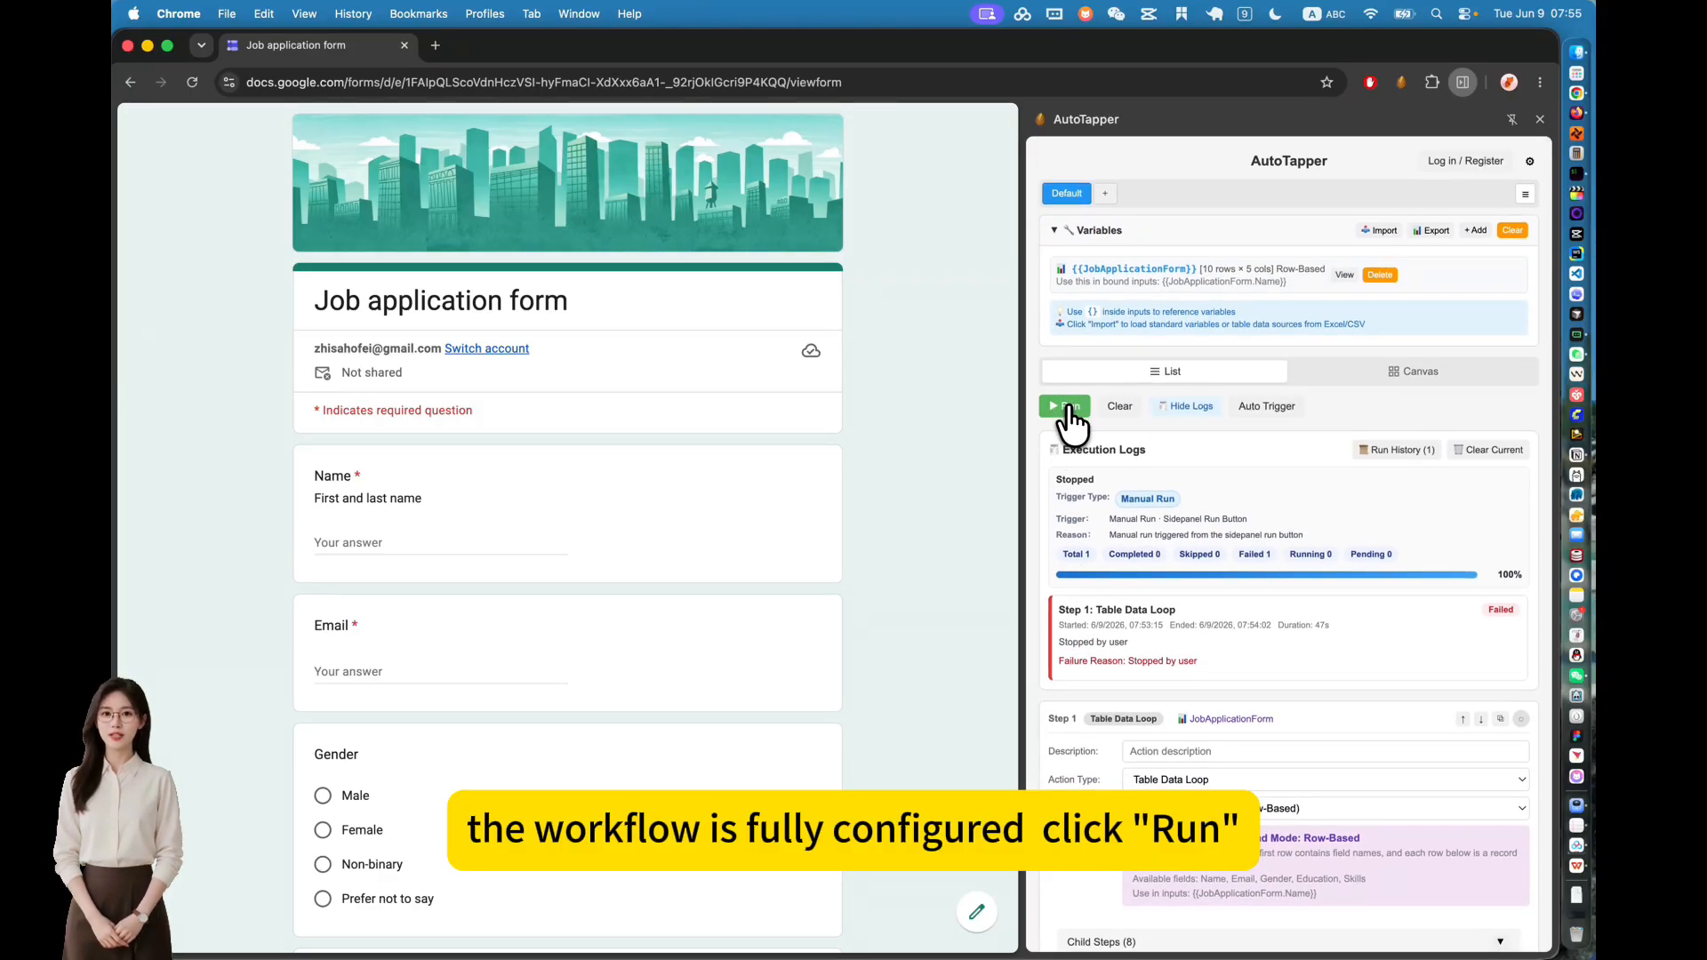
pyautogui.click(1070, 409)
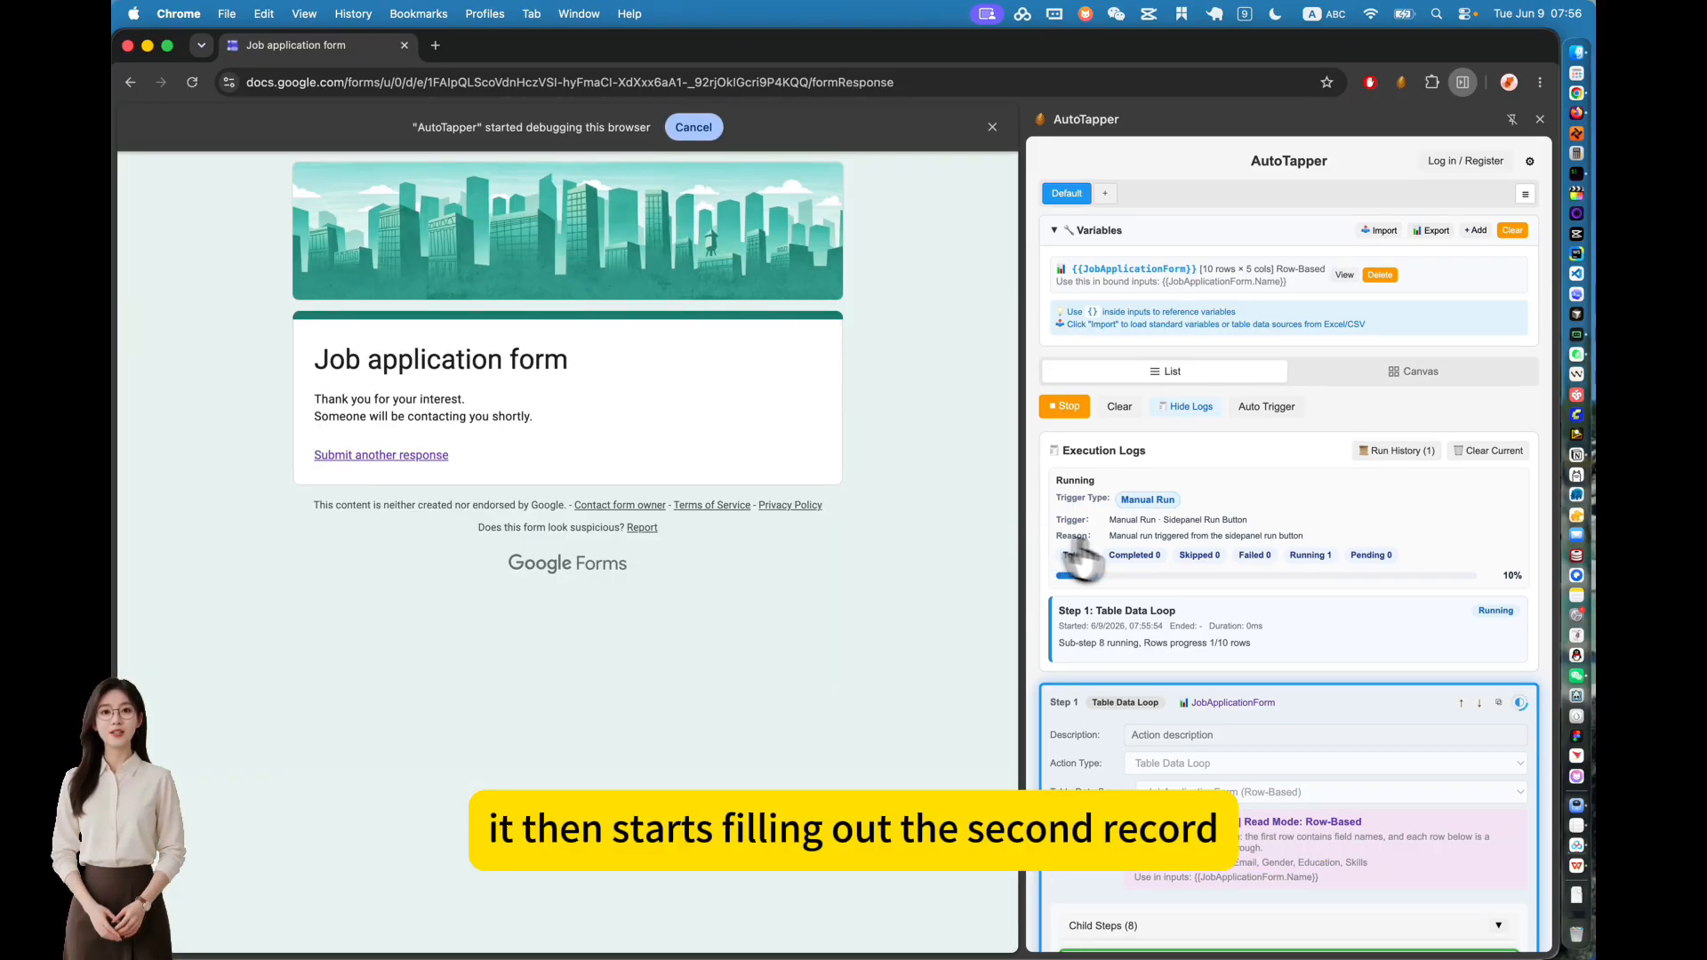
# Step: Examine the loop's child steps during the run, and switch to WPS Office to look over the applicant table in JobApplicationForm.xlsx
pyautogui.scroll(-14, 1174, 594)
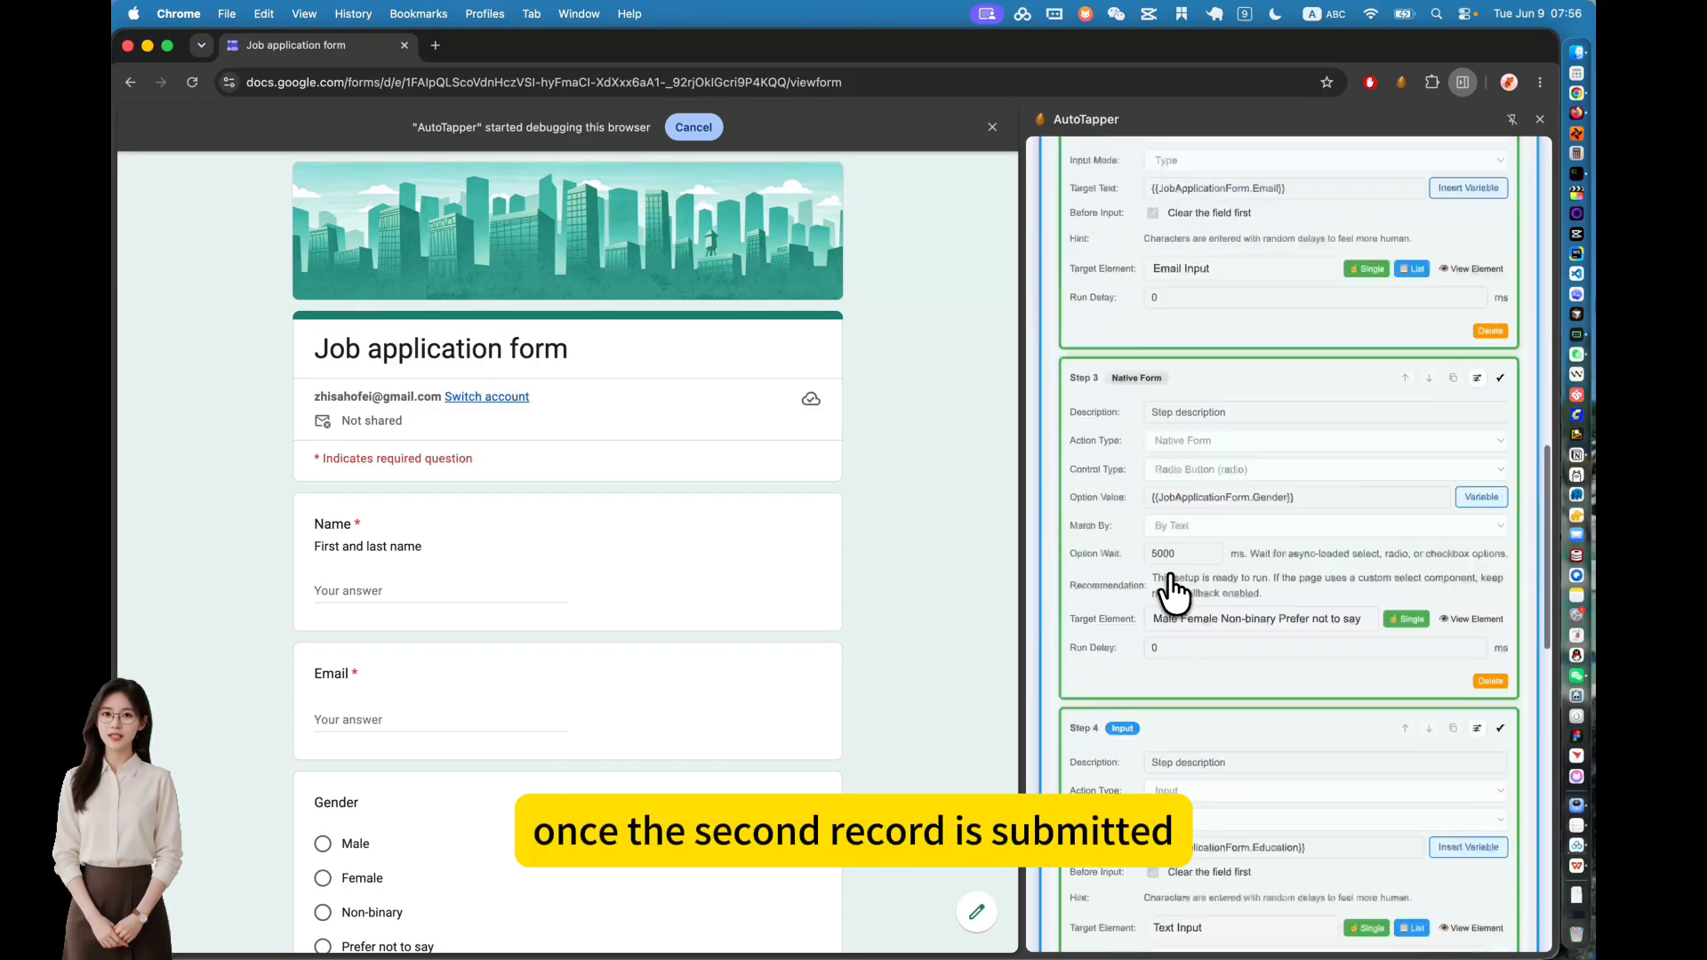
pyautogui.scroll(-15, 1174, 594)
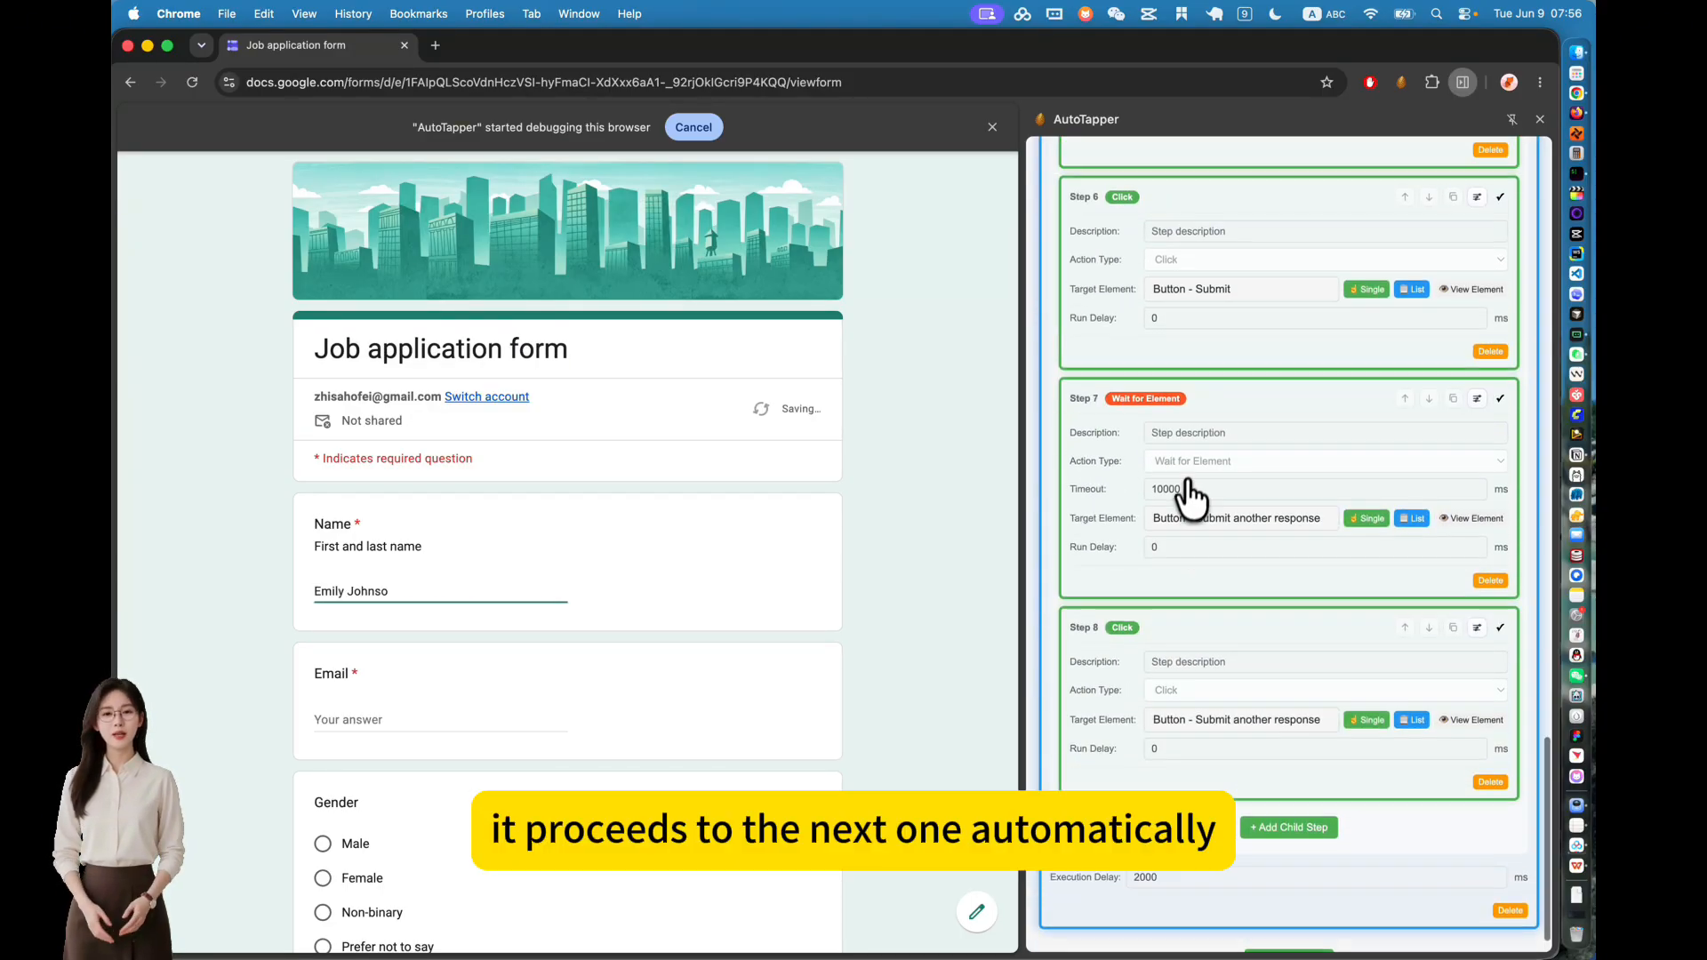
pyautogui.scroll(20, 1190, 496)
pyautogui.scroll(-4, 1191, 488)
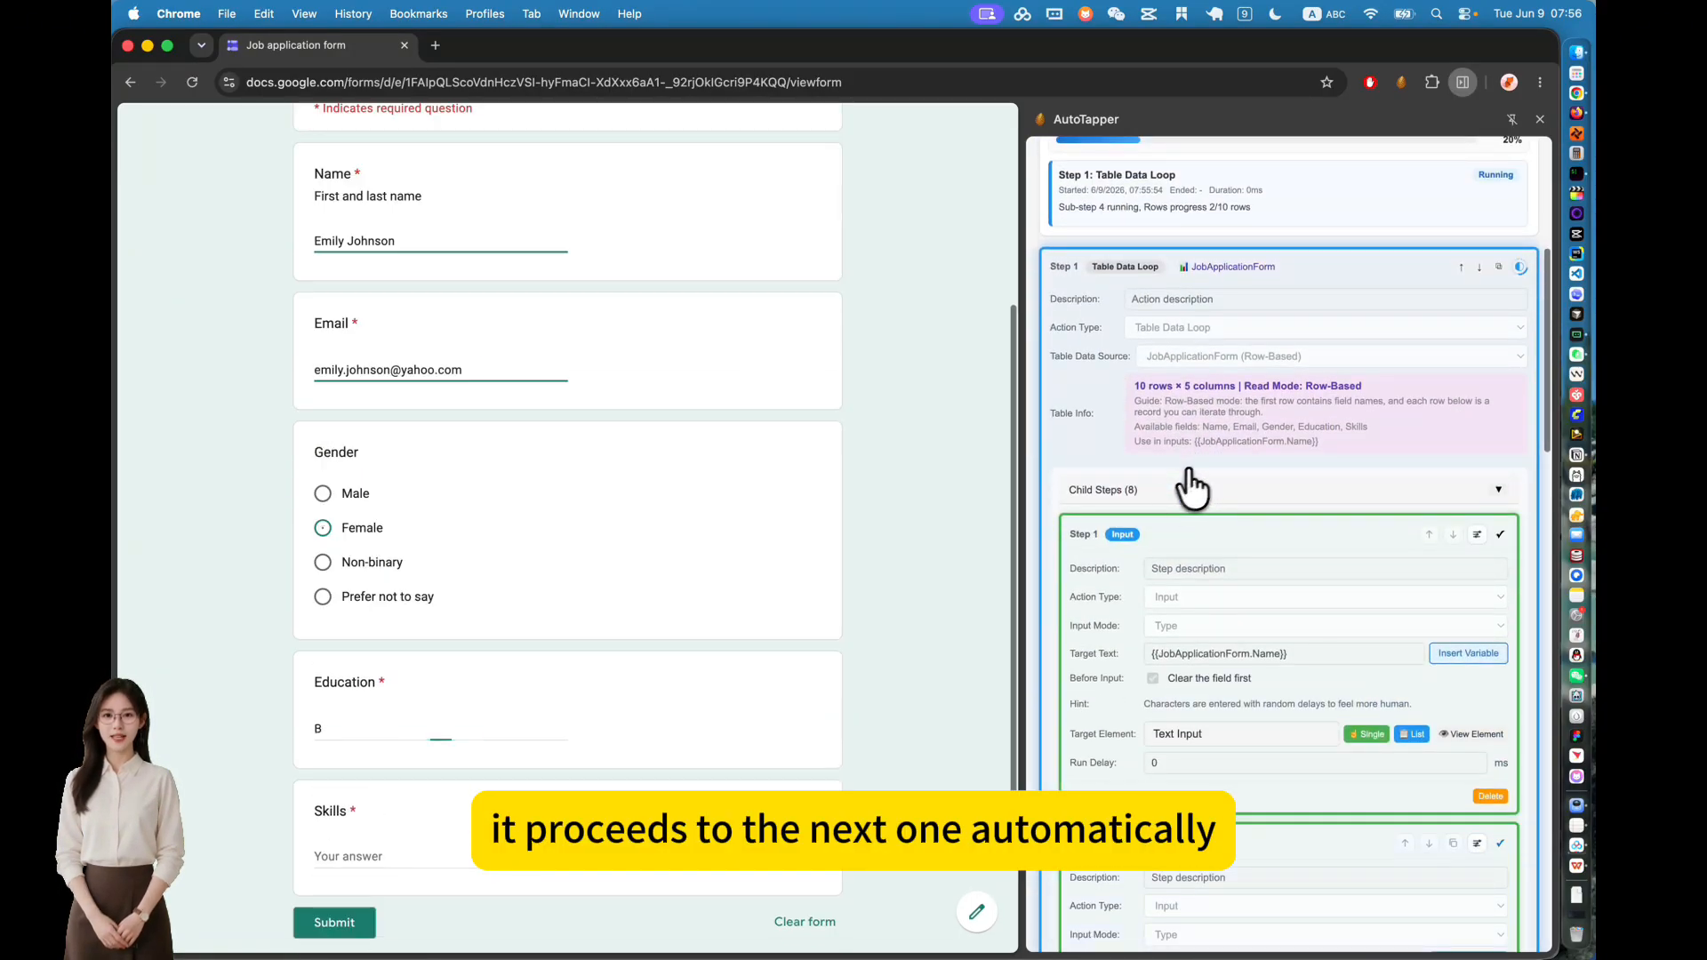
pyautogui.scroll(-3, 852, 655)
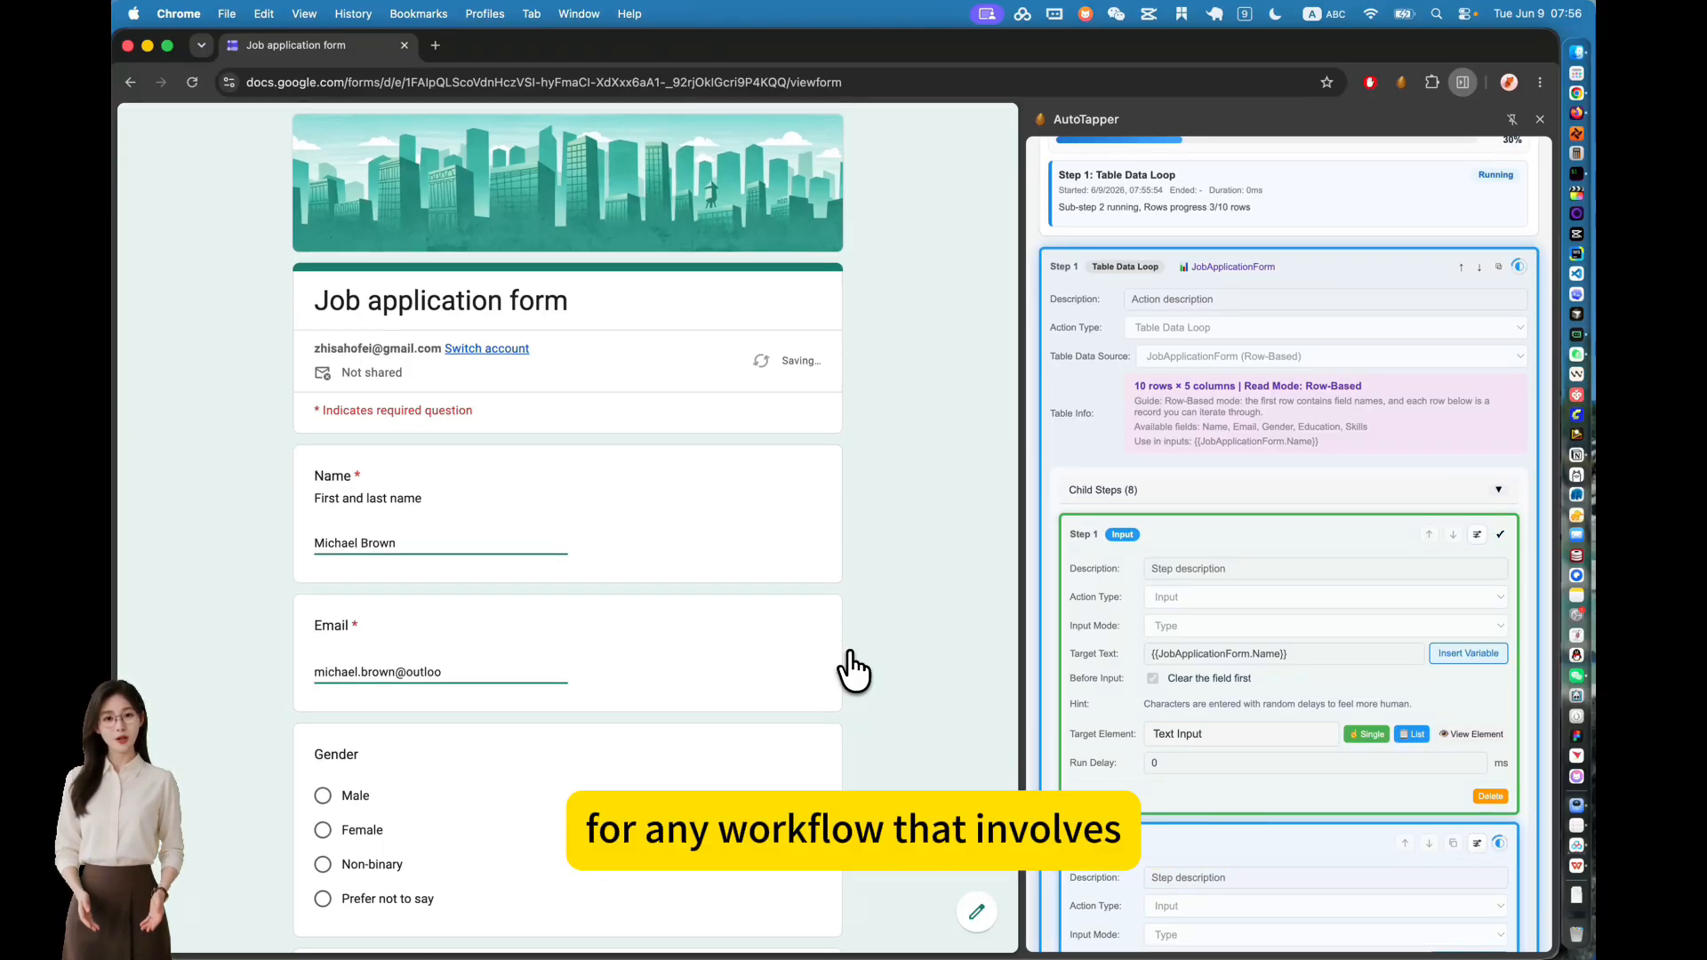
pyautogui.click(1576, 866)
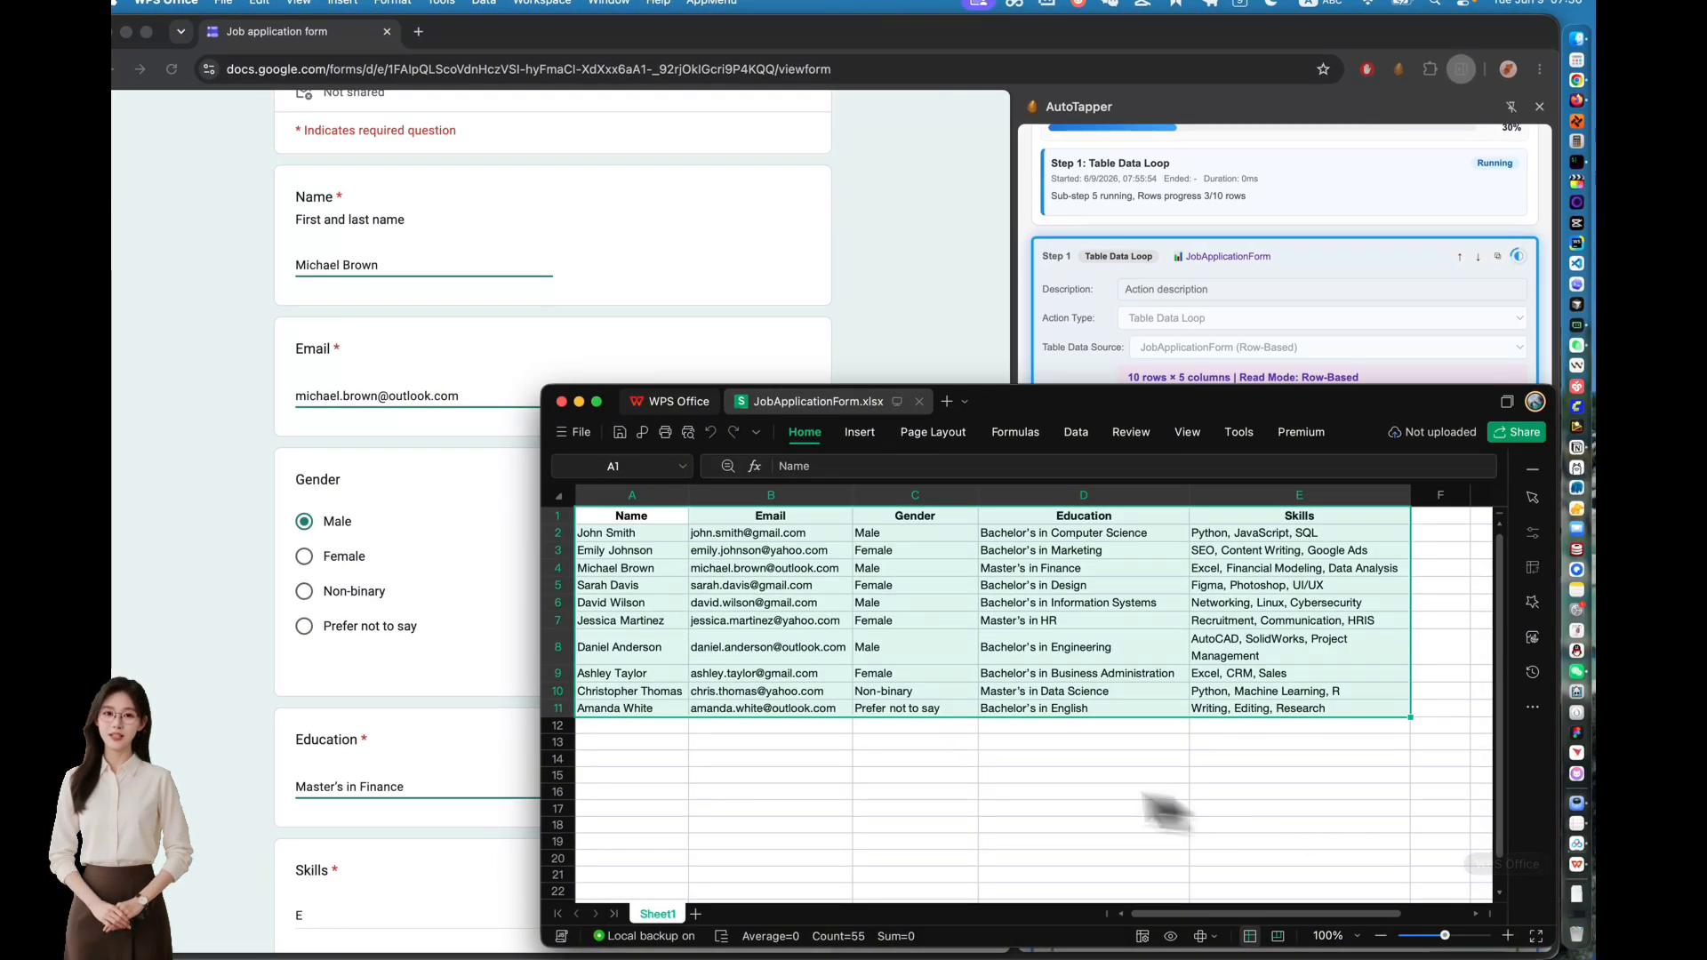
pyautogui.click(943, 774)
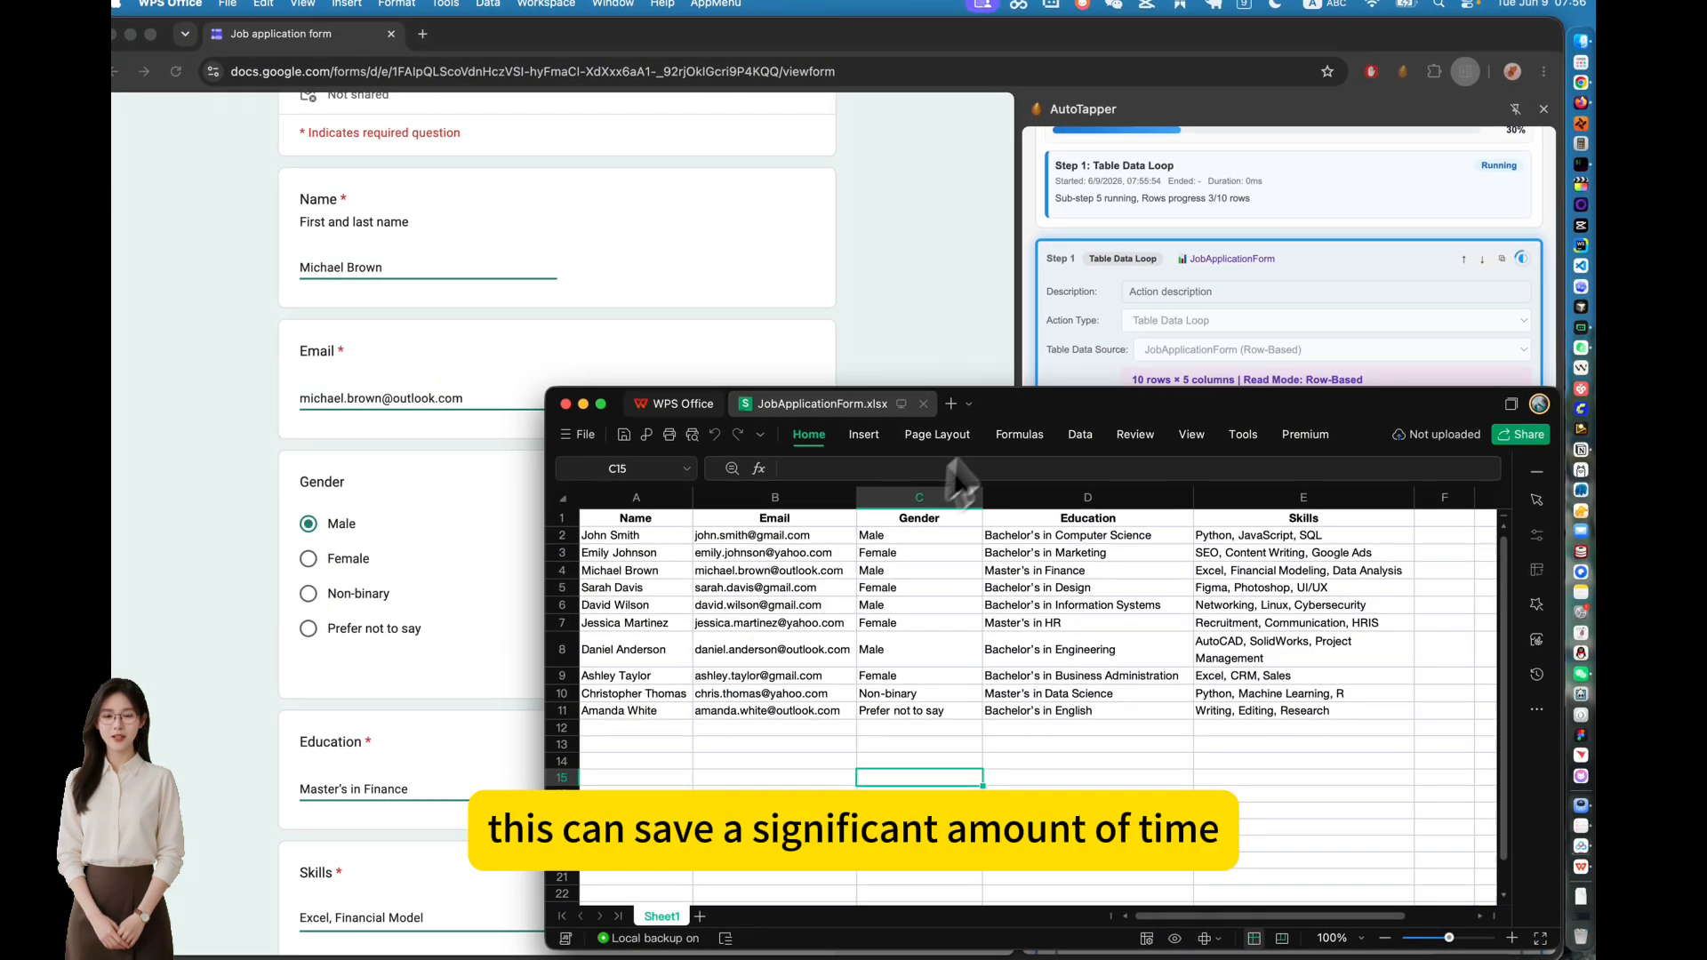
pyautogui.moveTo(991, 396); pyautogui.dragTo(1087, 443)
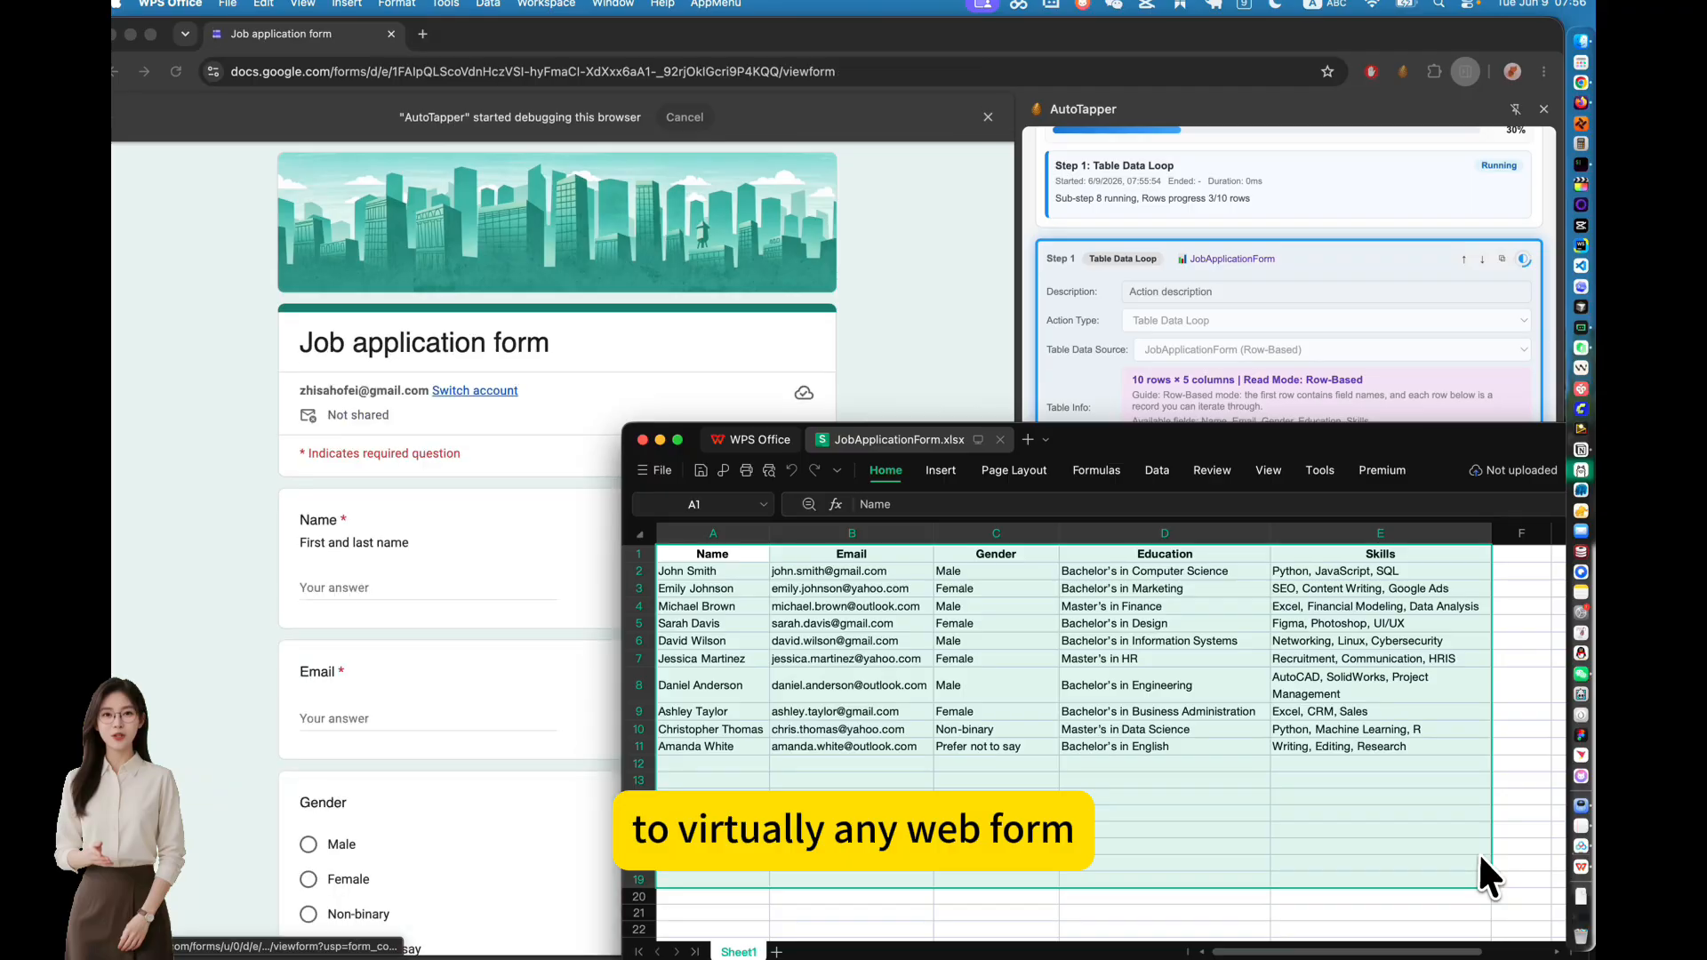
pyautogui.click(1505, 846)
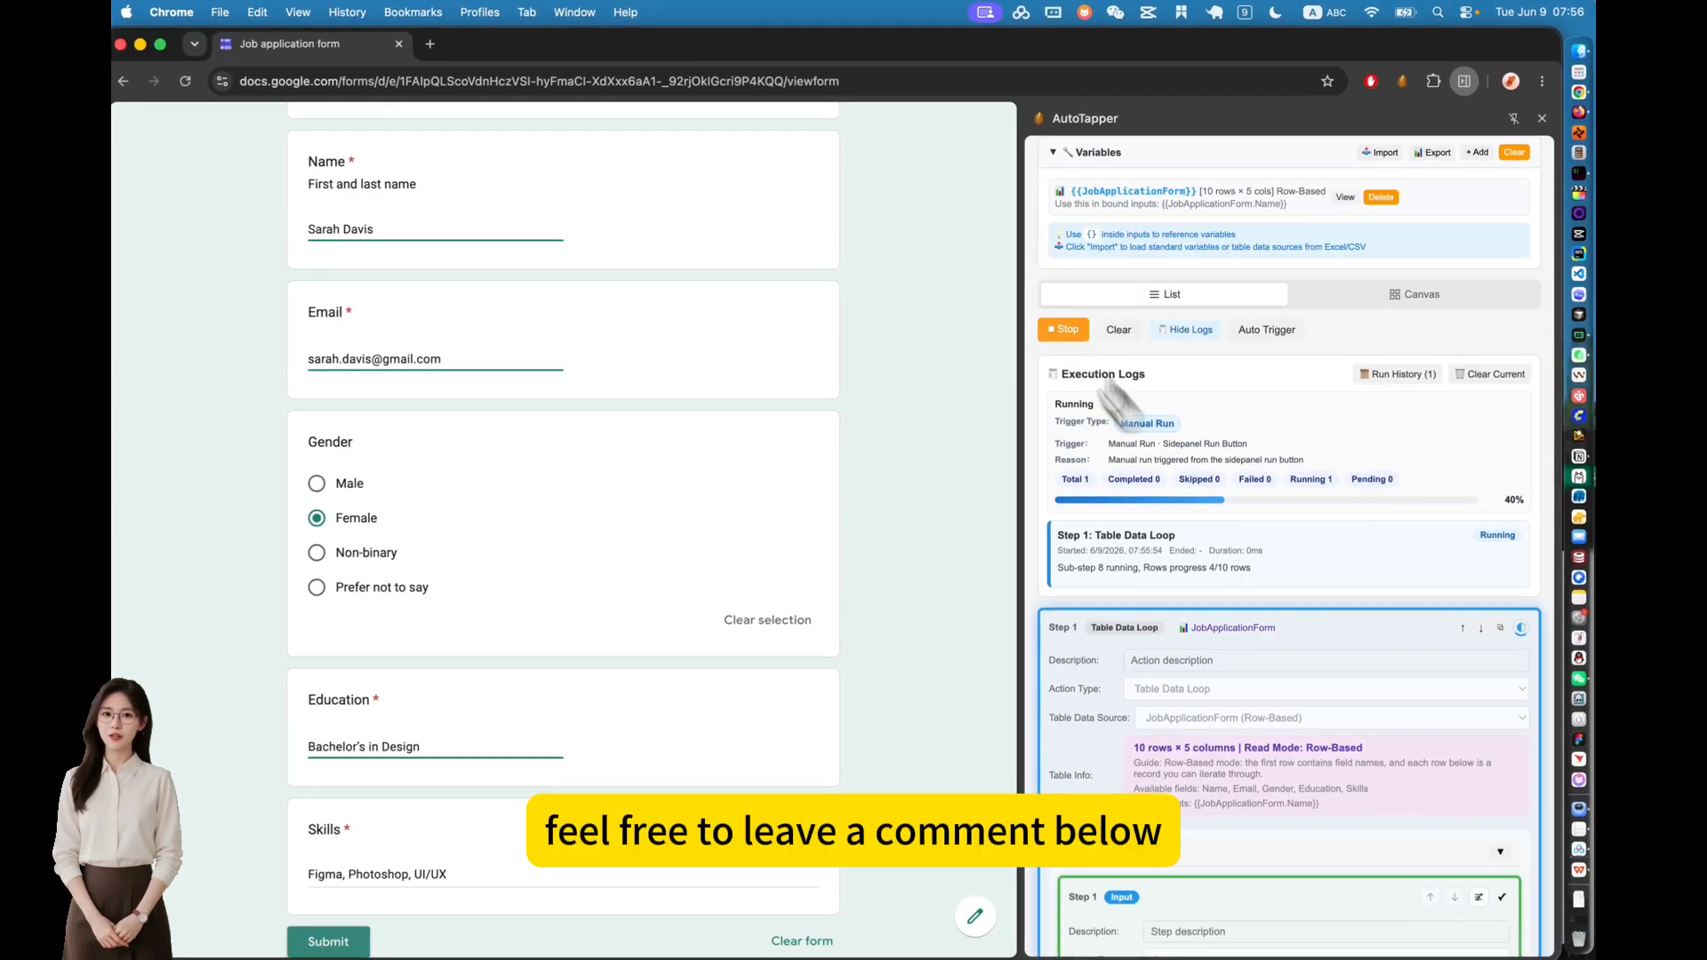
# Step: Stop the running AutoTapper workflow
pyautogui.click(1062, 330)
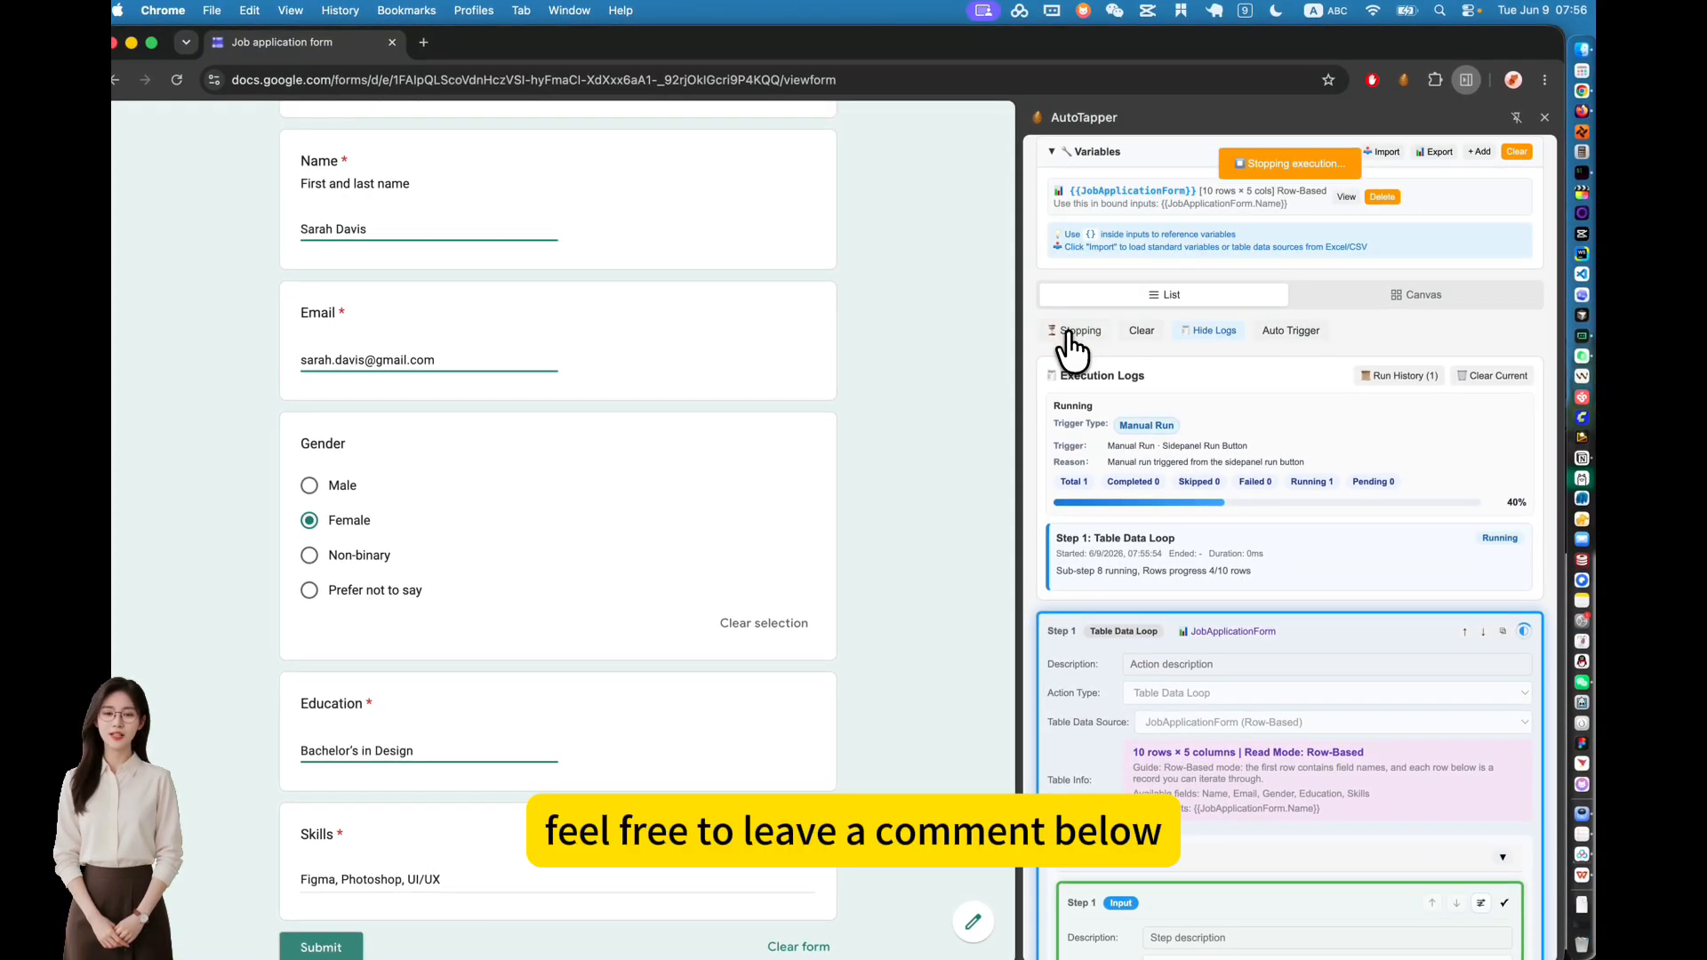
pyautogui.scroll(5, 962, 419)
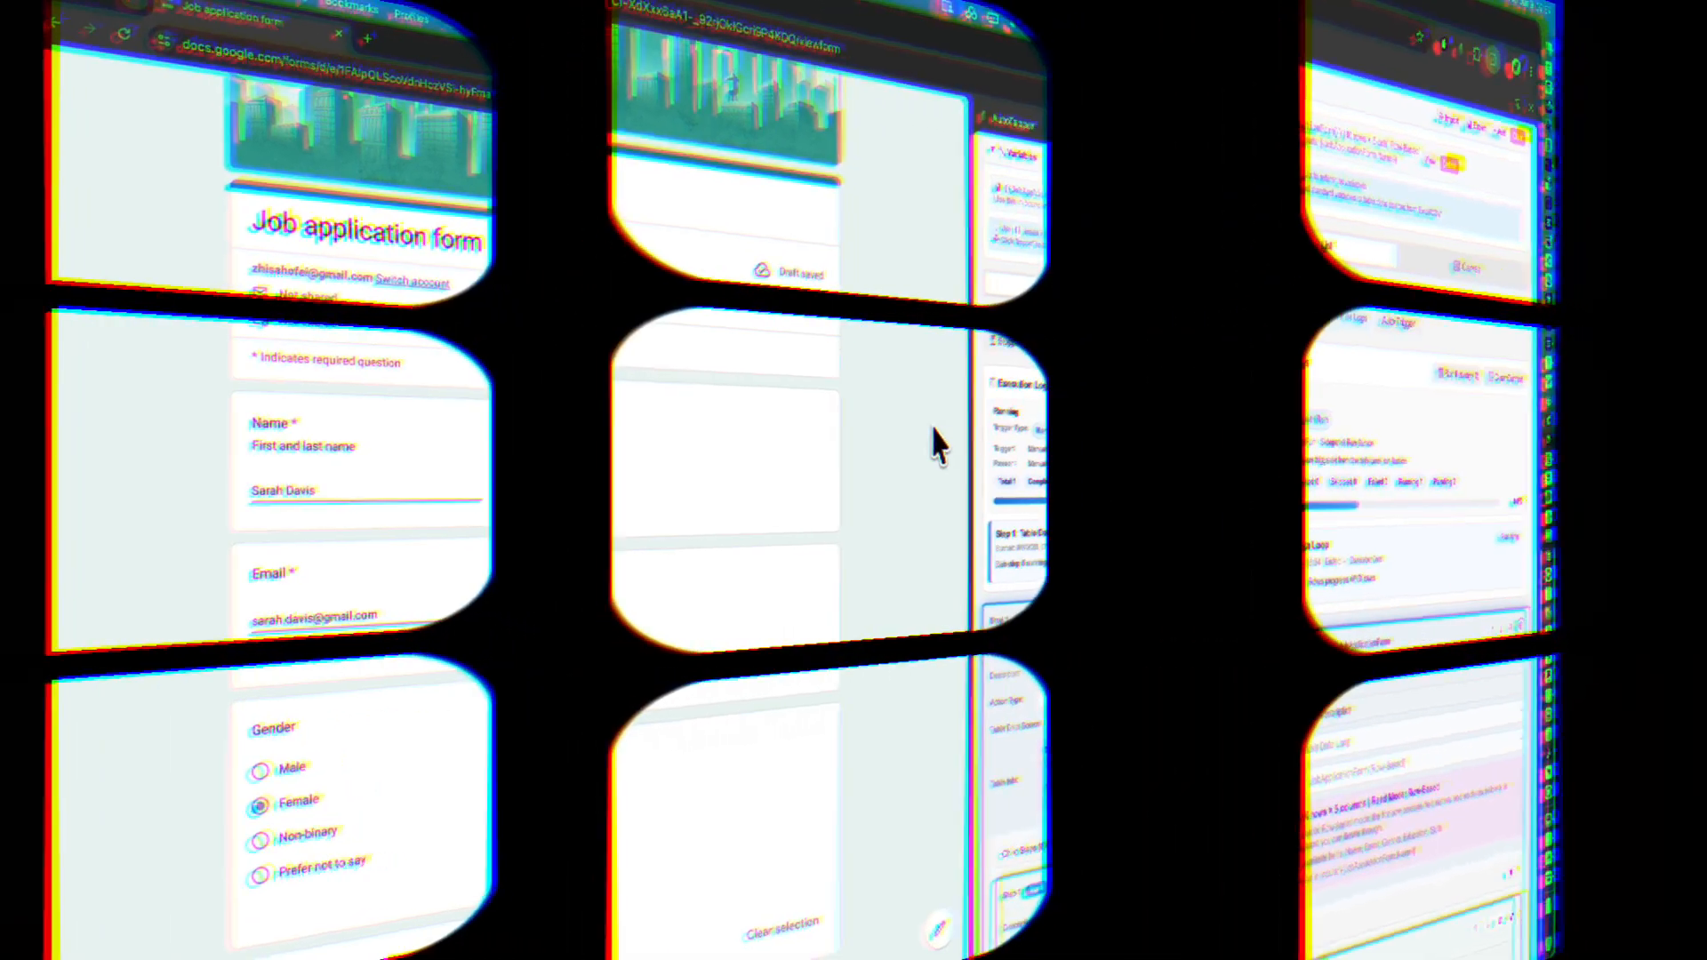